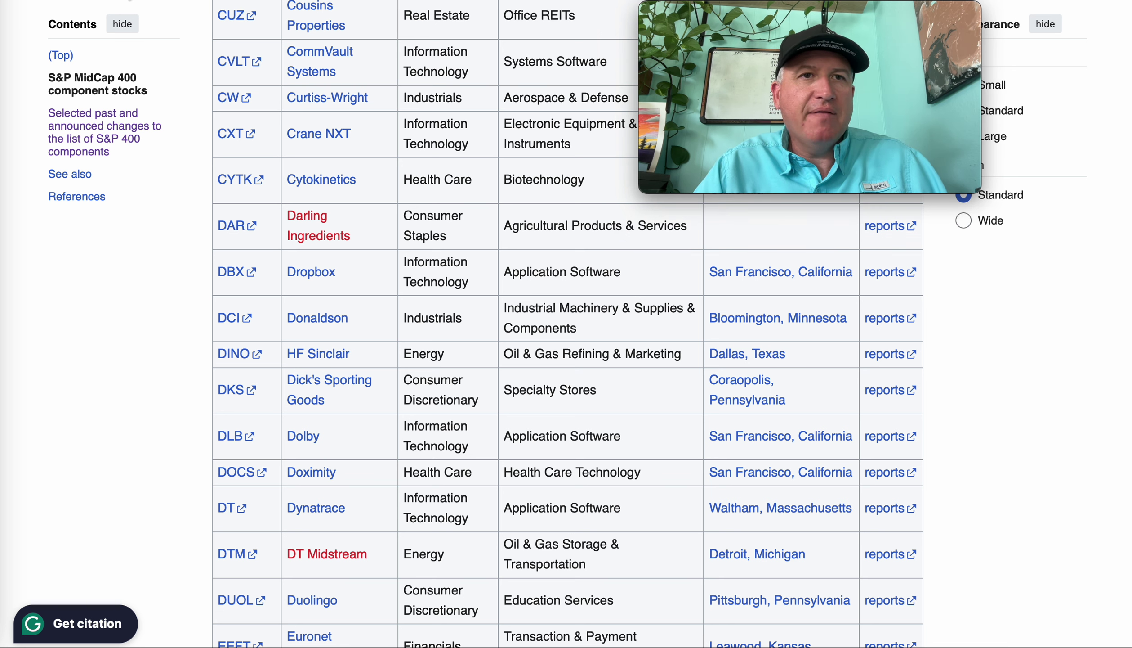
# - Switch to FAST Graphs and examine Darling Ingredients' historical price against its adjusted operating earnings and yearly EPS
pyautogui.hotkey('ctrl', 'Tab')
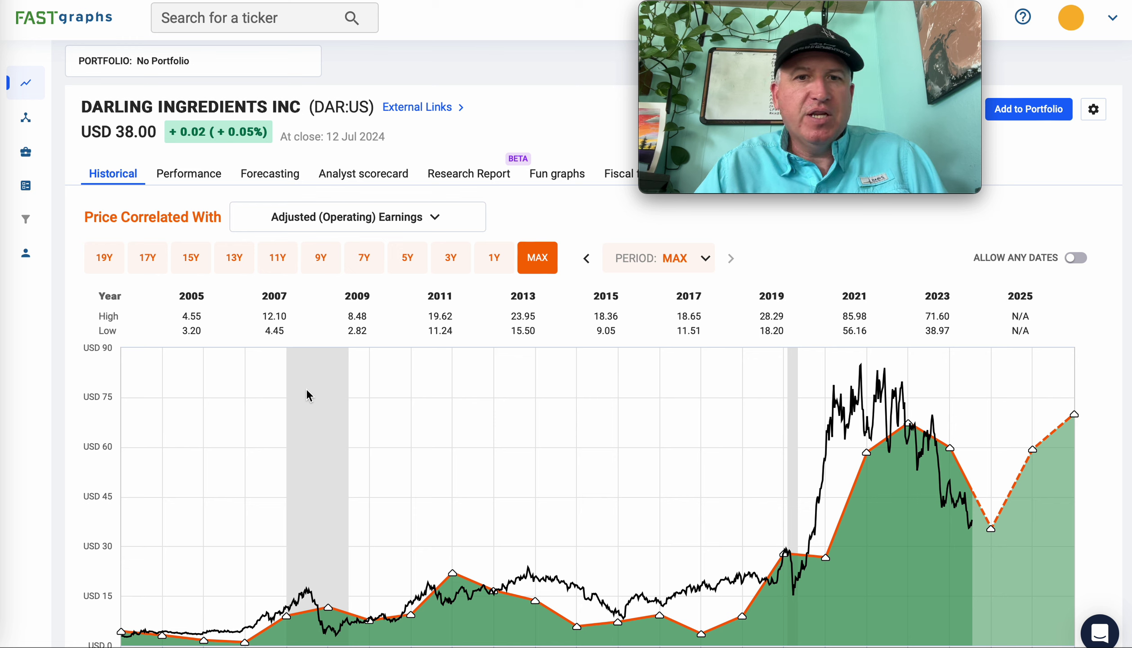
pyautogui.scroll(-2, 307, 394)
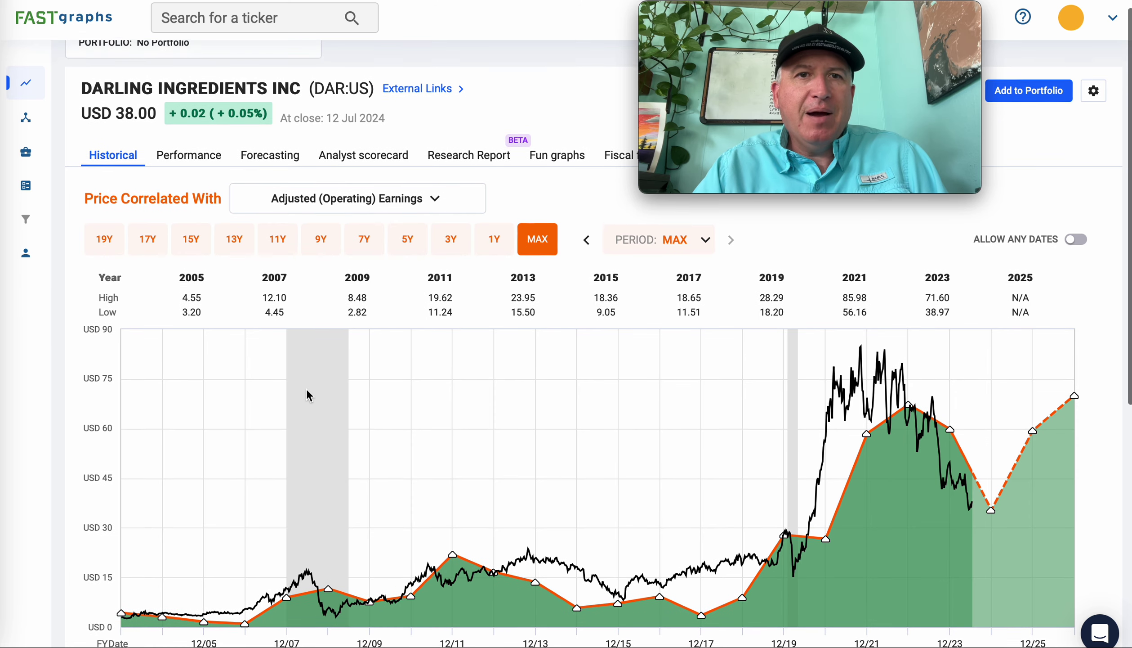
pyautogui.scroll(-1, 307, 395)
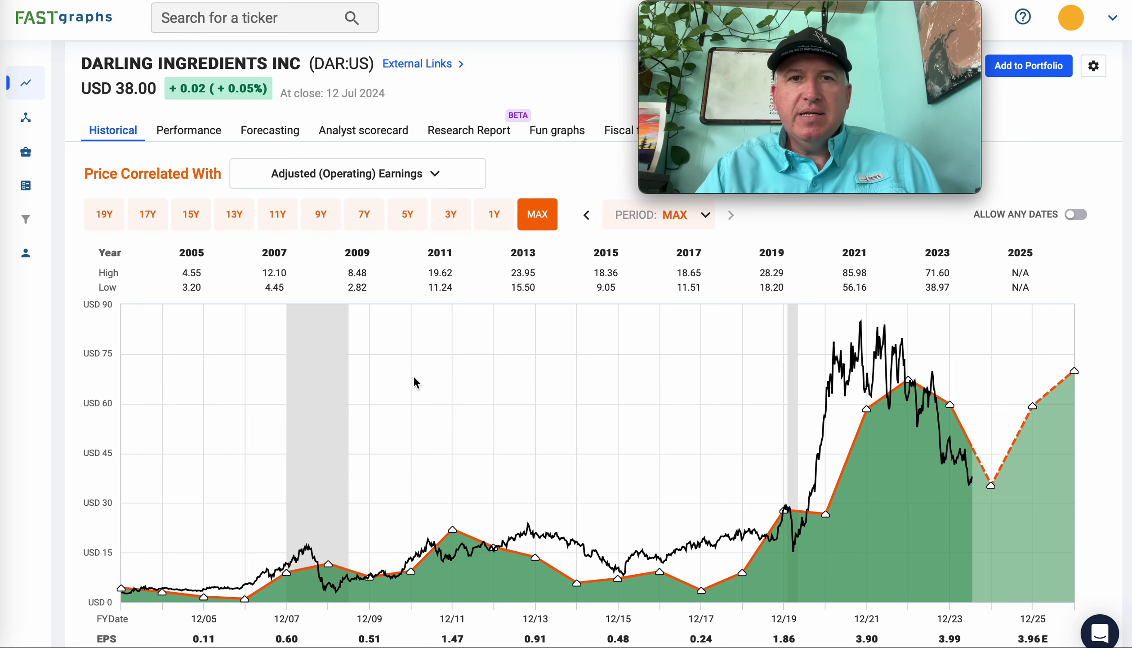
pyautogui.scroll(-2, 538, 426)
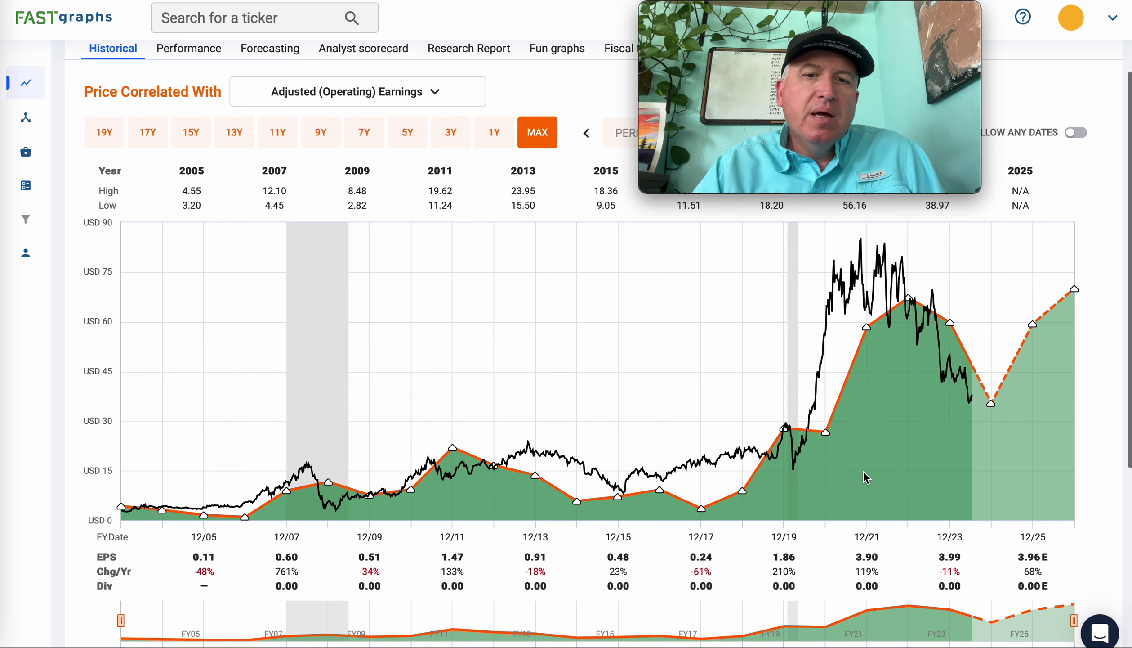
pyautogui.scroll(-1, 863, 472)
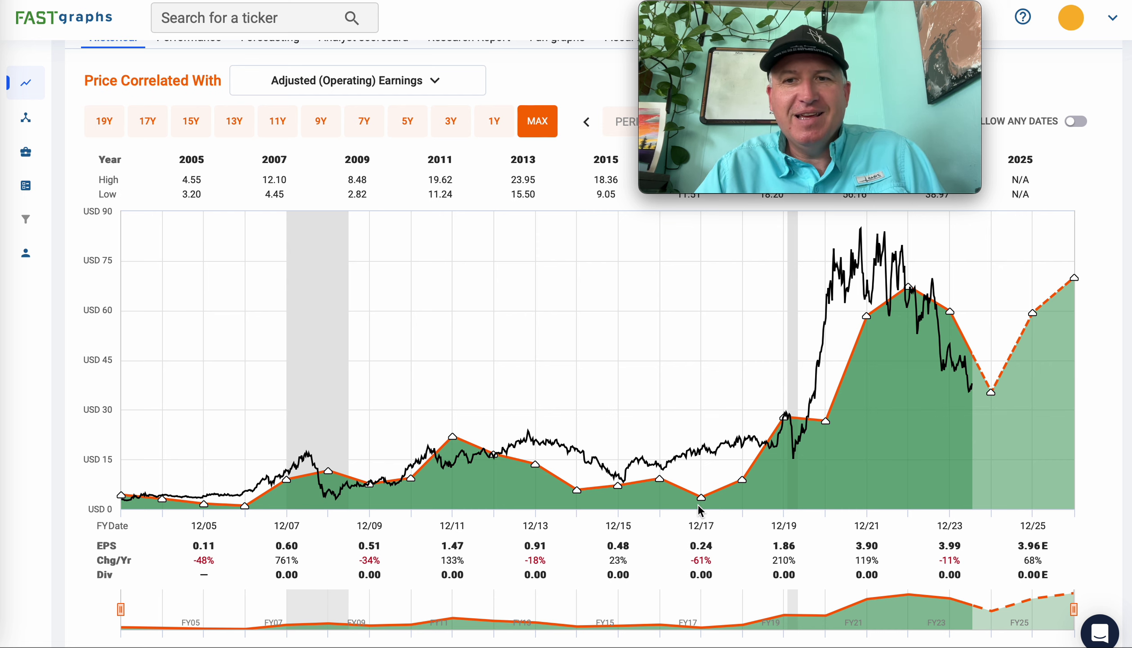
pyautogui.scroll(1, 750, 499)
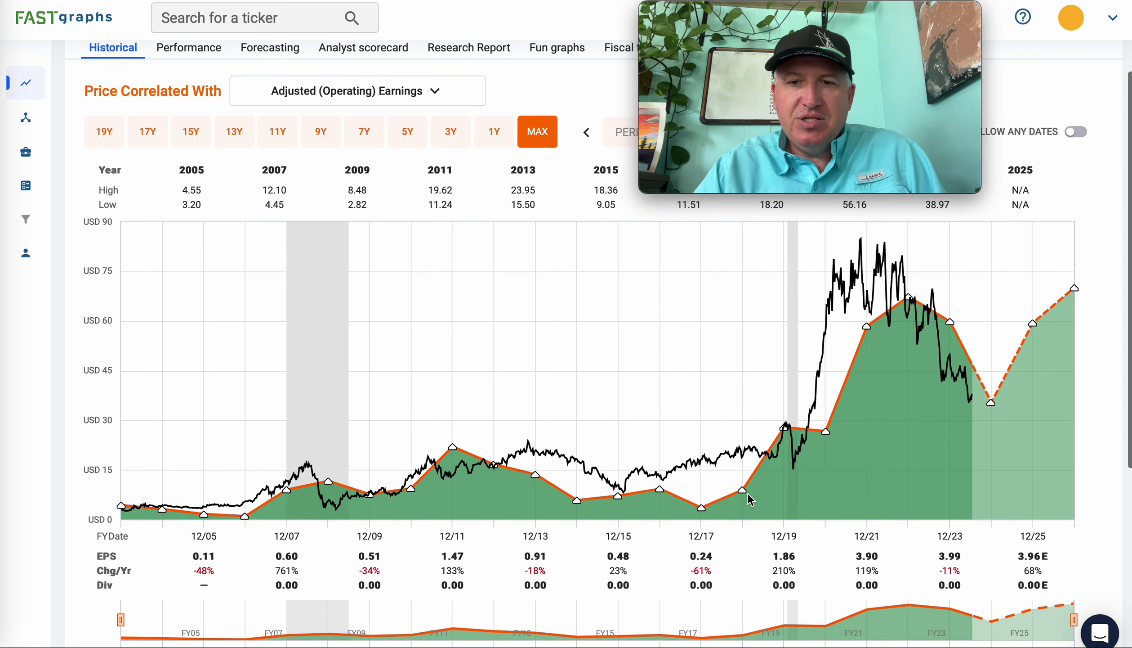
pyautogui.moveTo(829, 461)
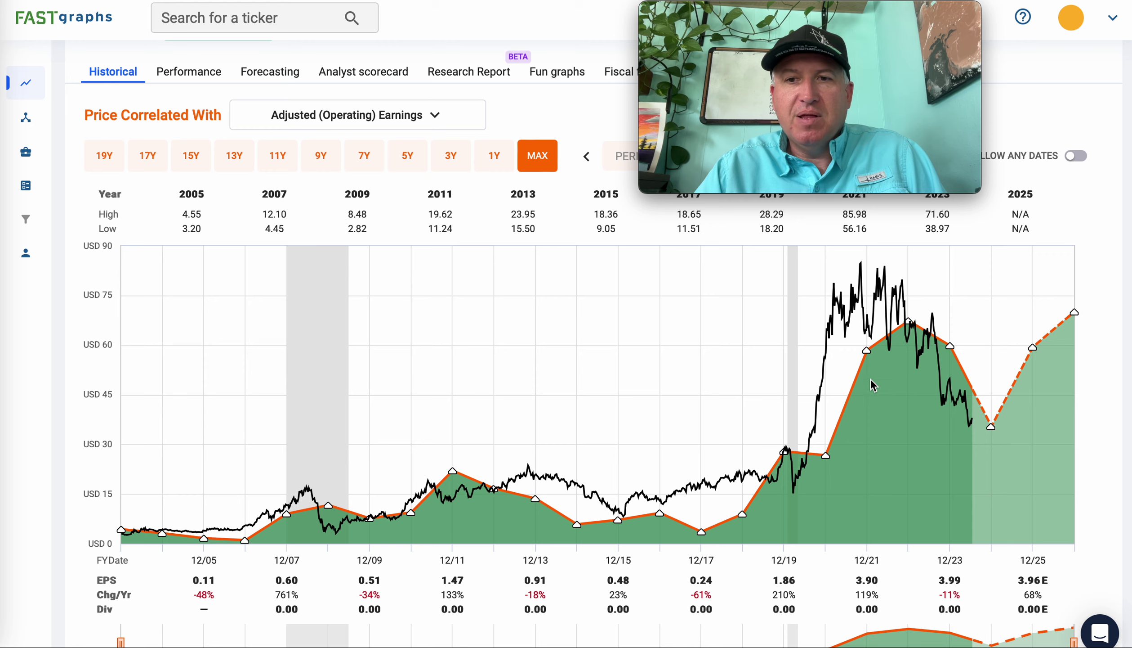
# - Review Darling Ingredients' FAST Facts, graph key, company info and analyst scorecard, and relate them to its historical chart
pyautogui.scroll(-5, 868, 429)
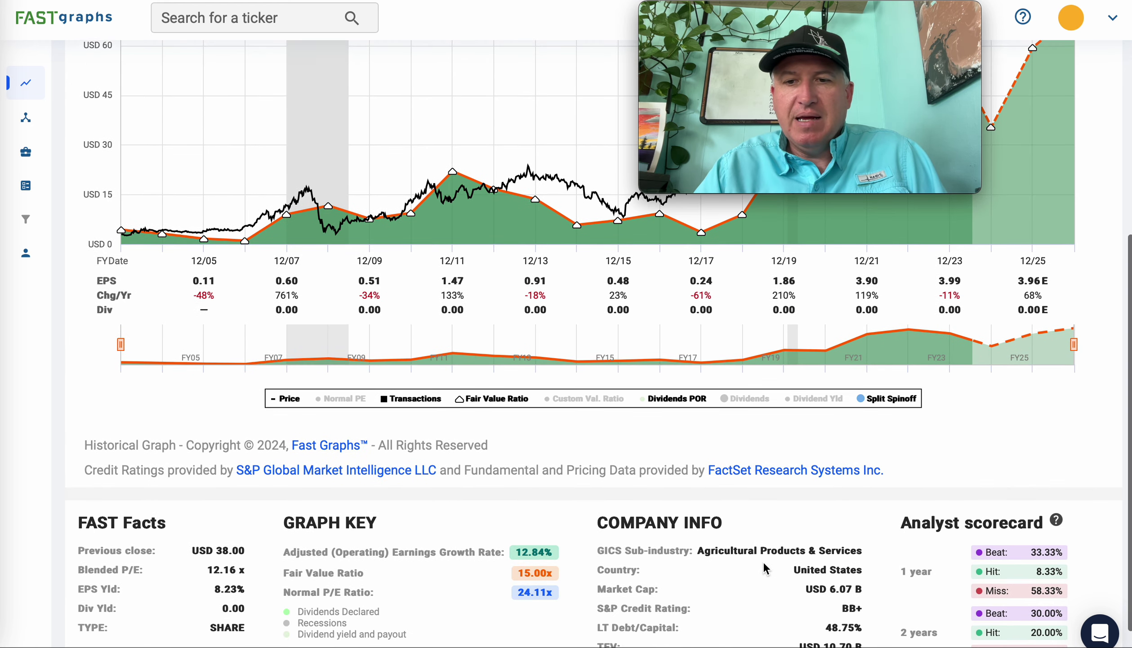
pyautogui.scroll(6, 713, 571)
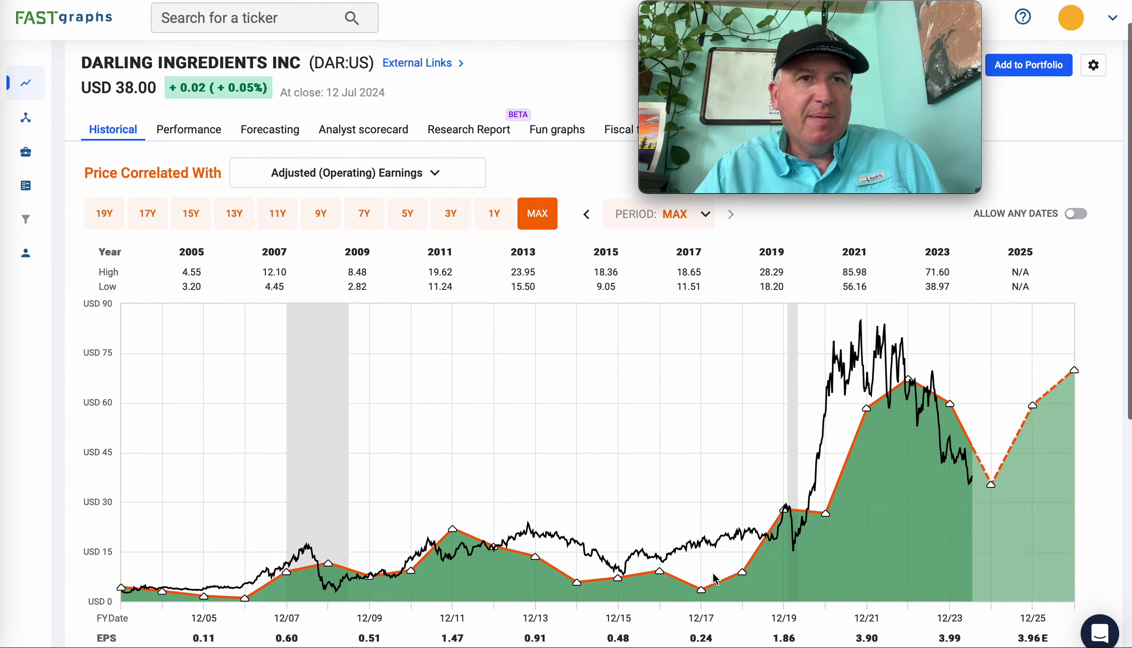
pyautogui.scroll(-5, 694, 471)
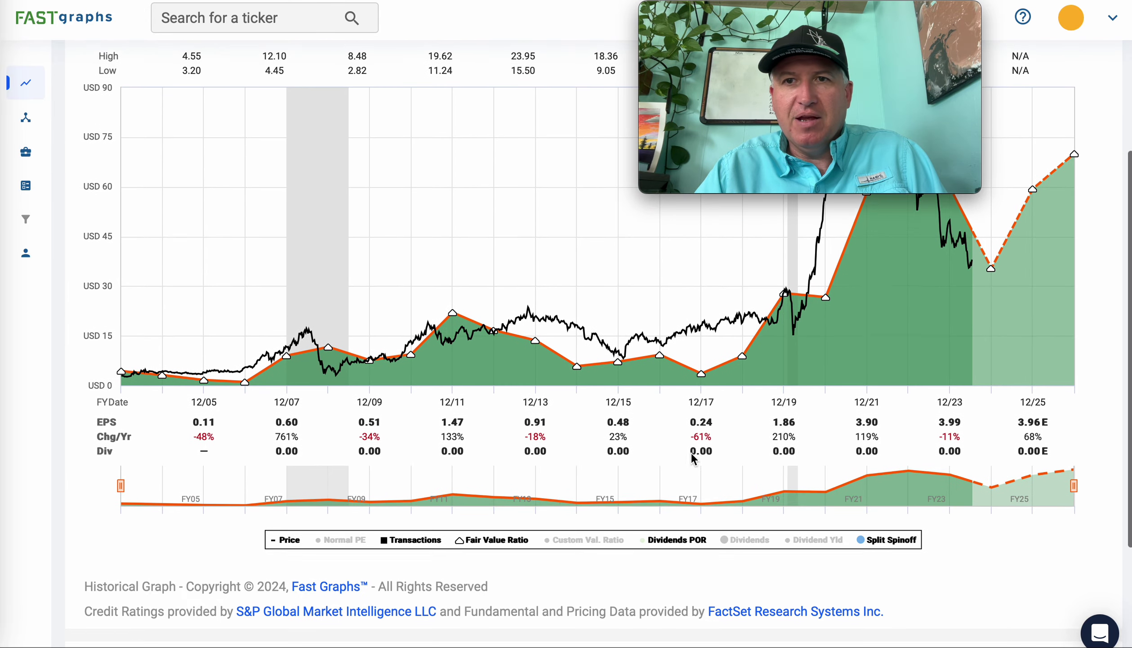
pyautogui.scroll(-3, 691, 452)
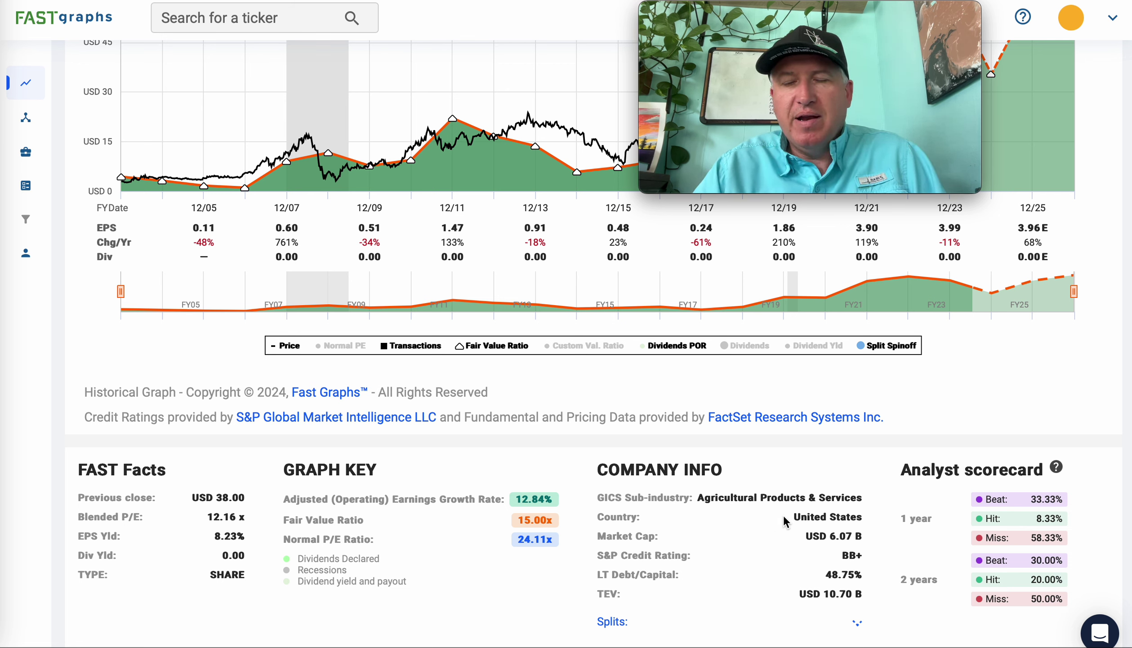
pyautogui.scroll(5, 726, 540)
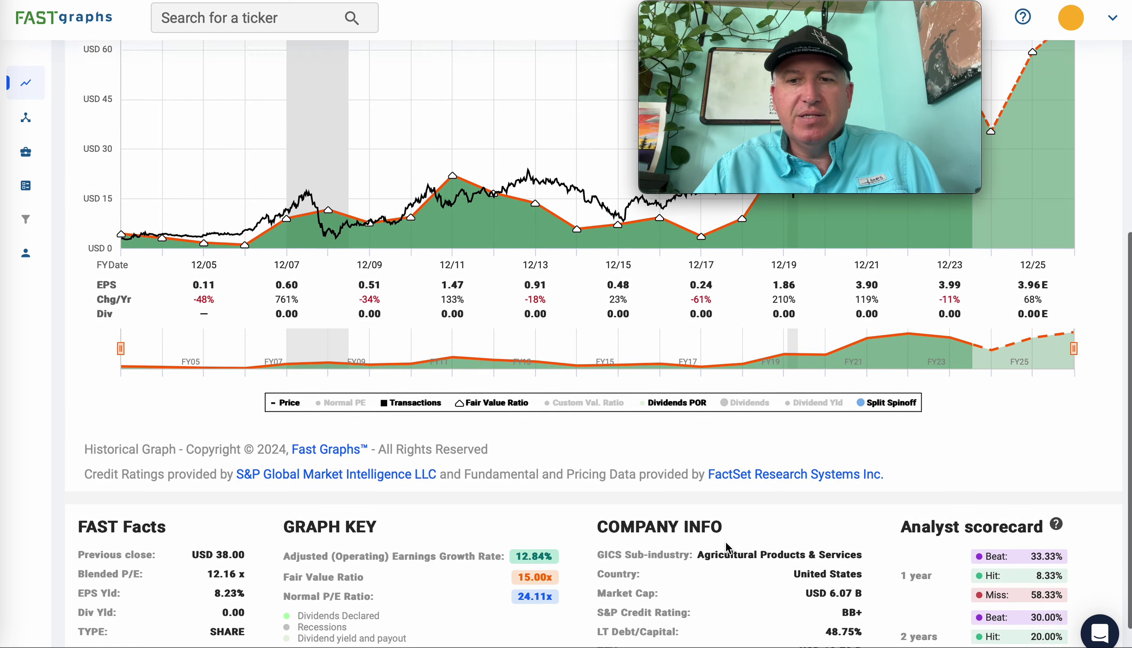
pyautogui.scroll(3, 726, 541)
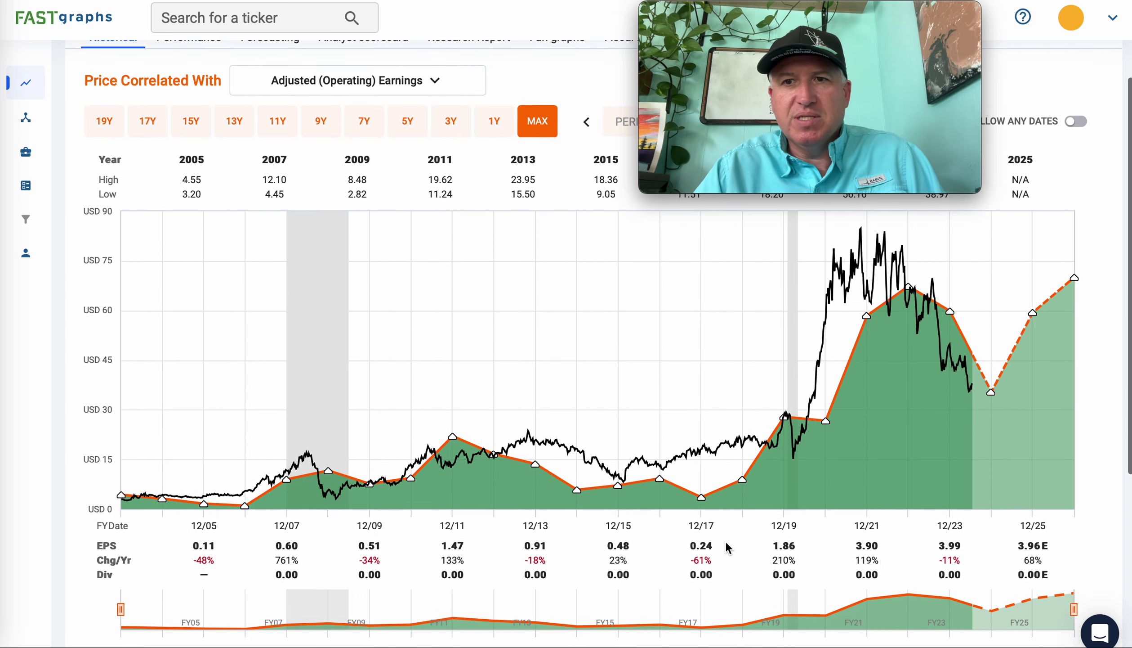
pyautogui.scroll(3, 680, 360)
pyautogui.scroll(2, 680, 360)
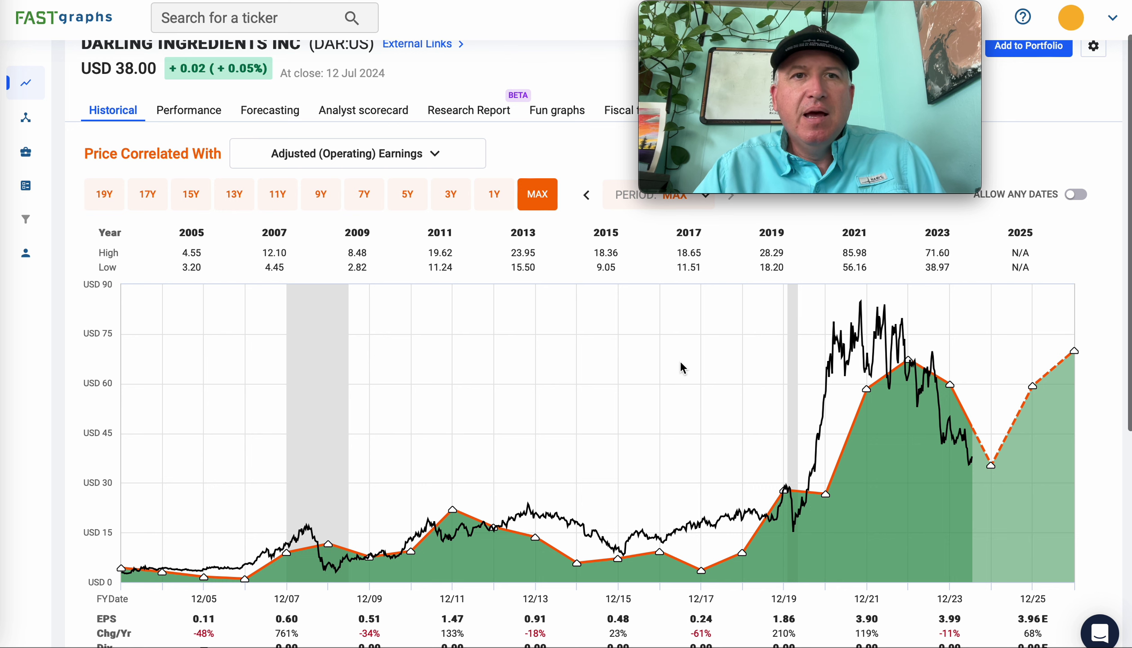
pyautogui.scroll(-3, 681, 360)
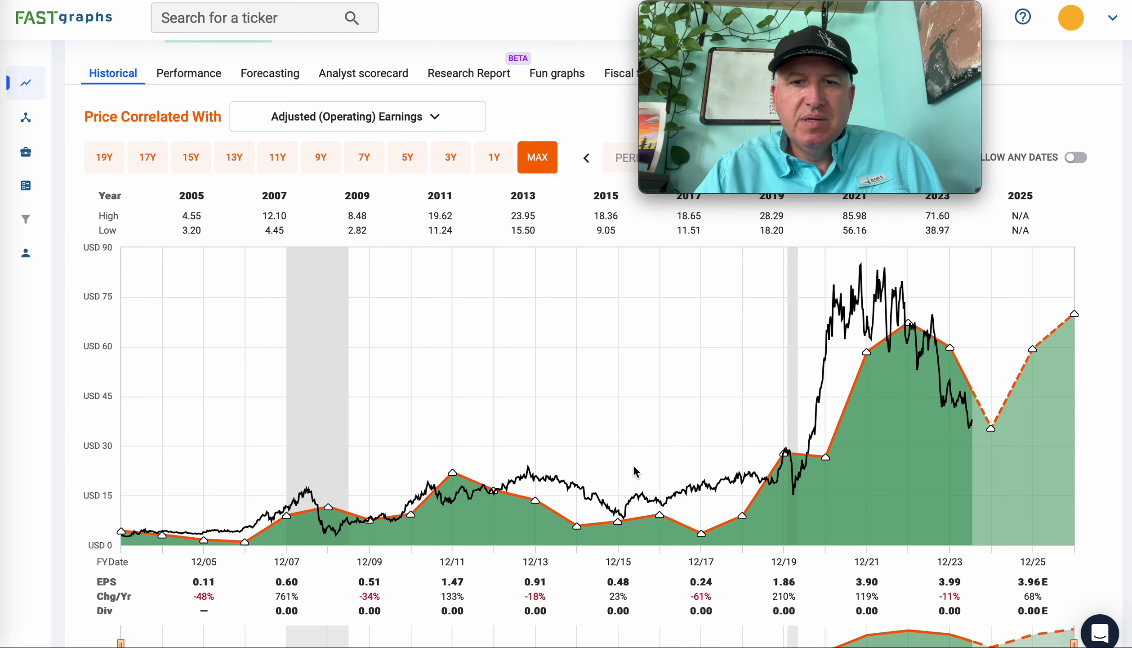
pyautogui.scroll(1, 636, 461)
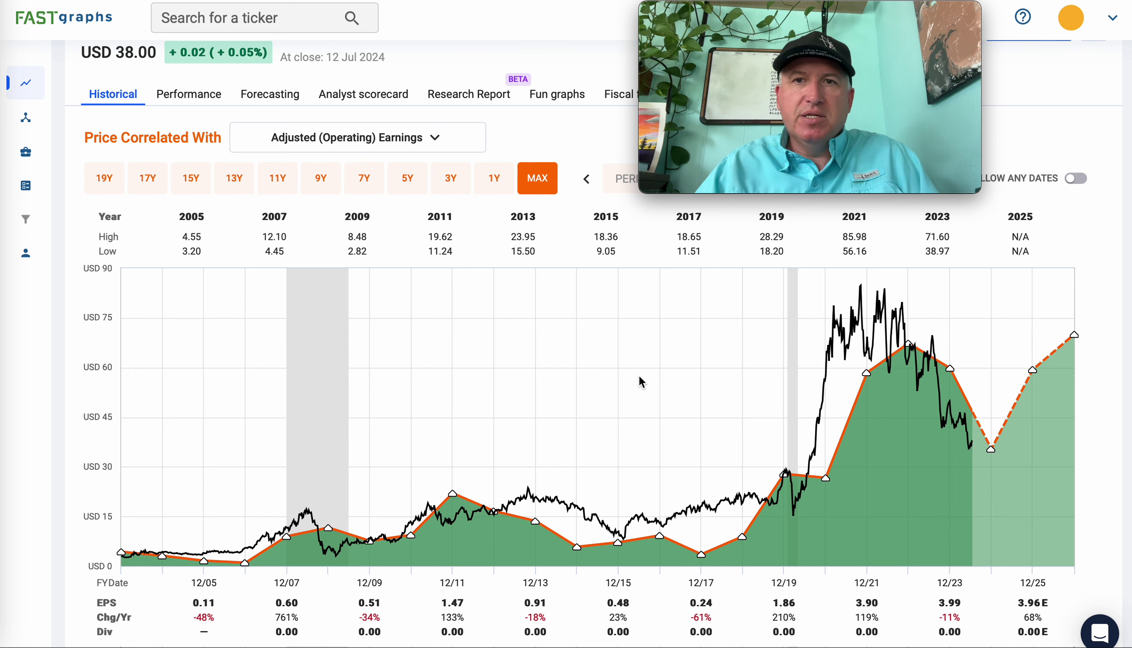
pyautogui.scroll(2, 640, 377)
pyautogui.scroll(1, 640, 378)
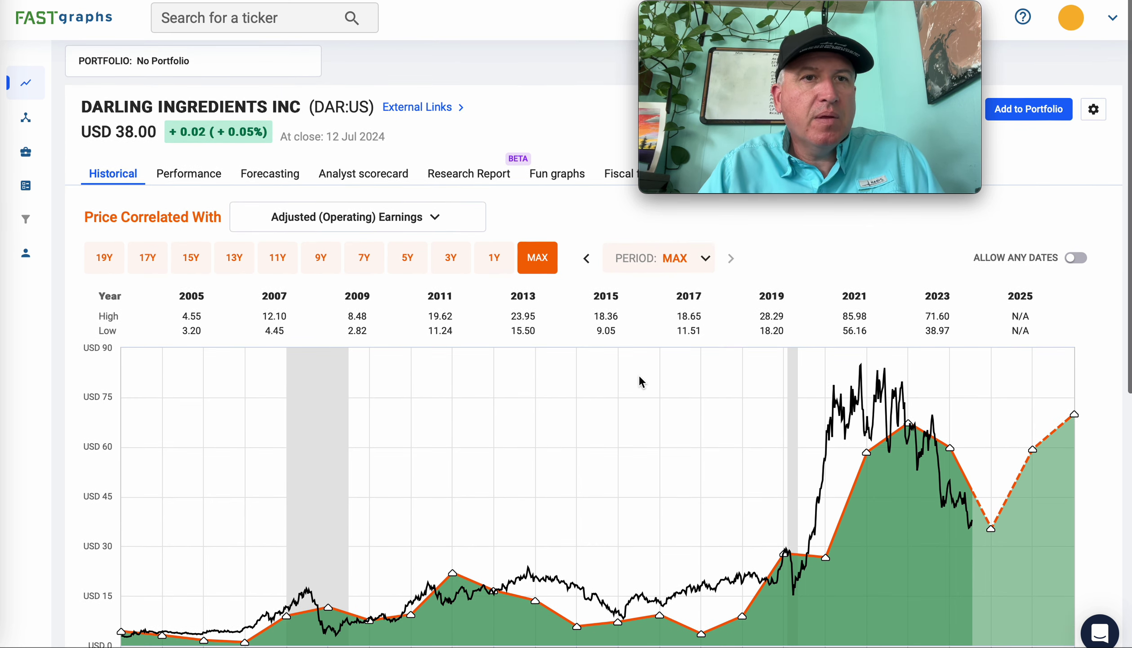
# - Check the ticker after DAR in the S&P MidCap 400 list and load the graph for DBX (Dropbox), US primary equity
pyautogui.hotkey('ctrl', 'Tab')
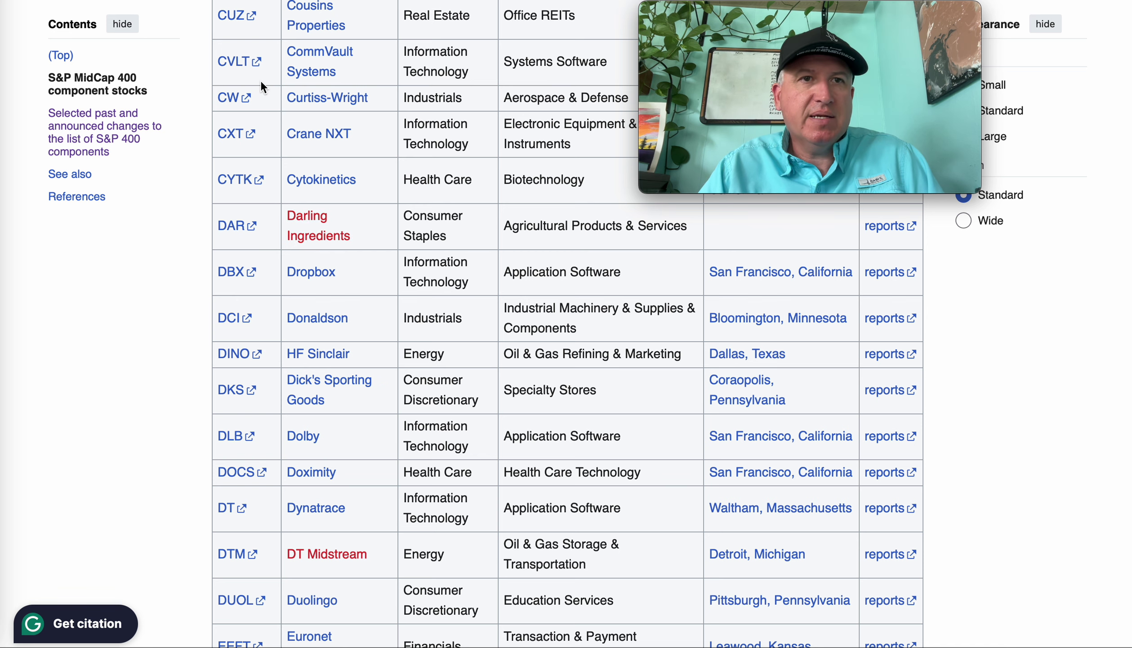
pyautogui.hotkey('ctrl', 'shift', 'Tab')
pyautogui.click(198, 15)
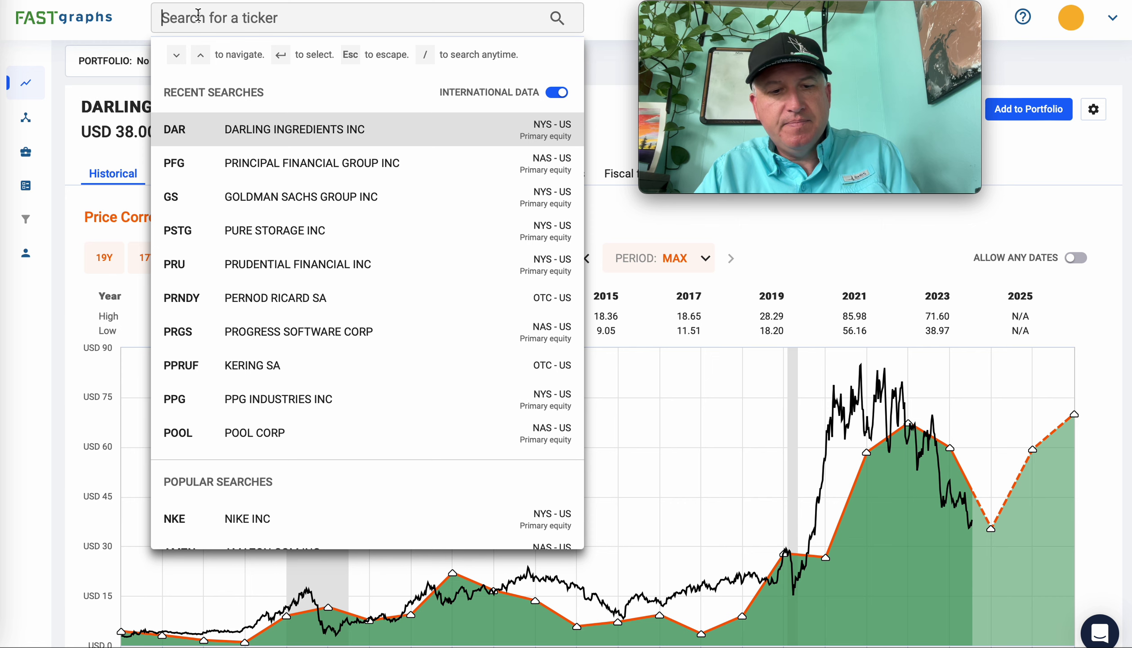
pyautogui.write('dbx')
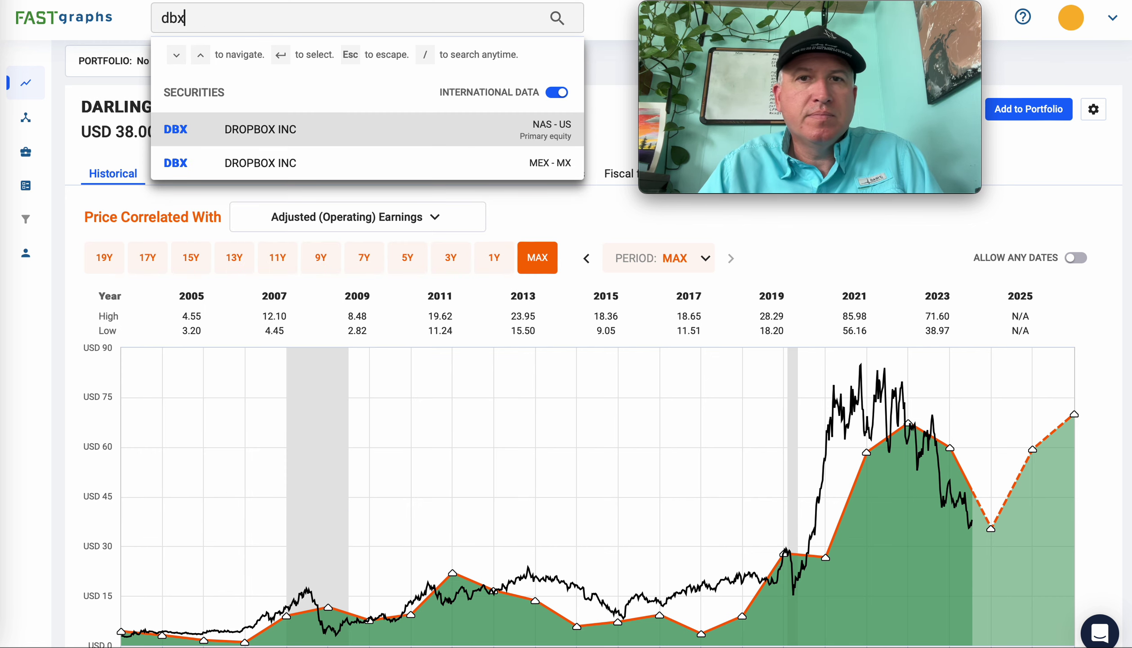
pyautogui.press('Return')
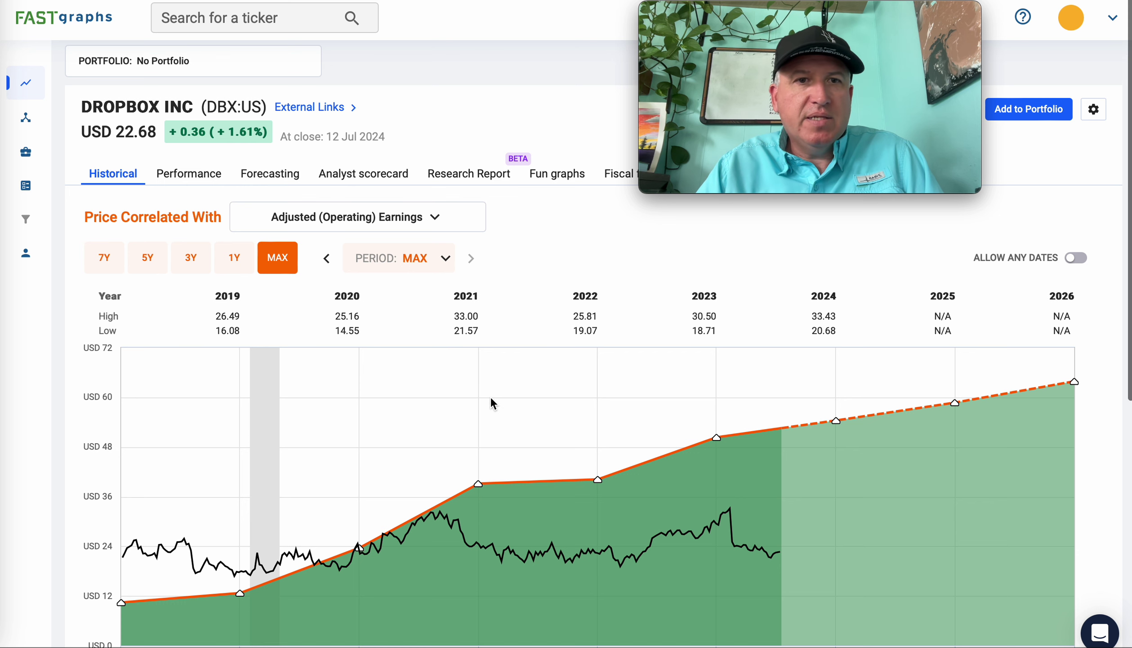
# - Measure Dropbox's rate of return on the price line from 1/4/2019 to 7/12/2024, and clear the measurement
pyautogui.scroll(-2, 490, 396)
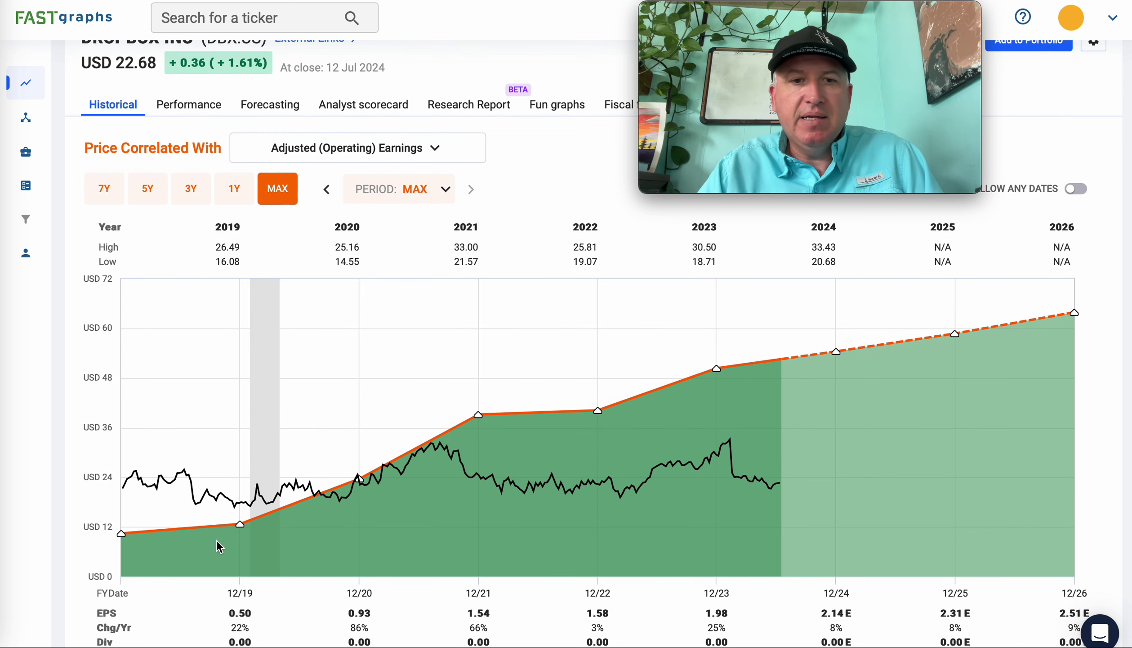
pyautogui.scroll(-2, 217, 540)
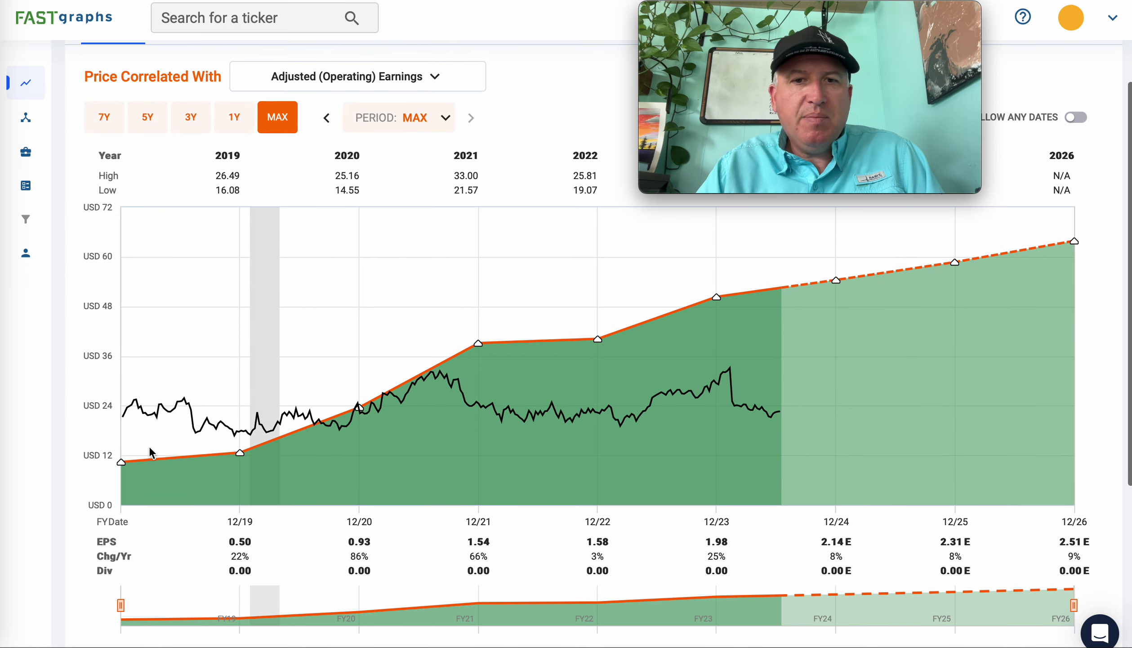
pyautogui.click(123, 417)
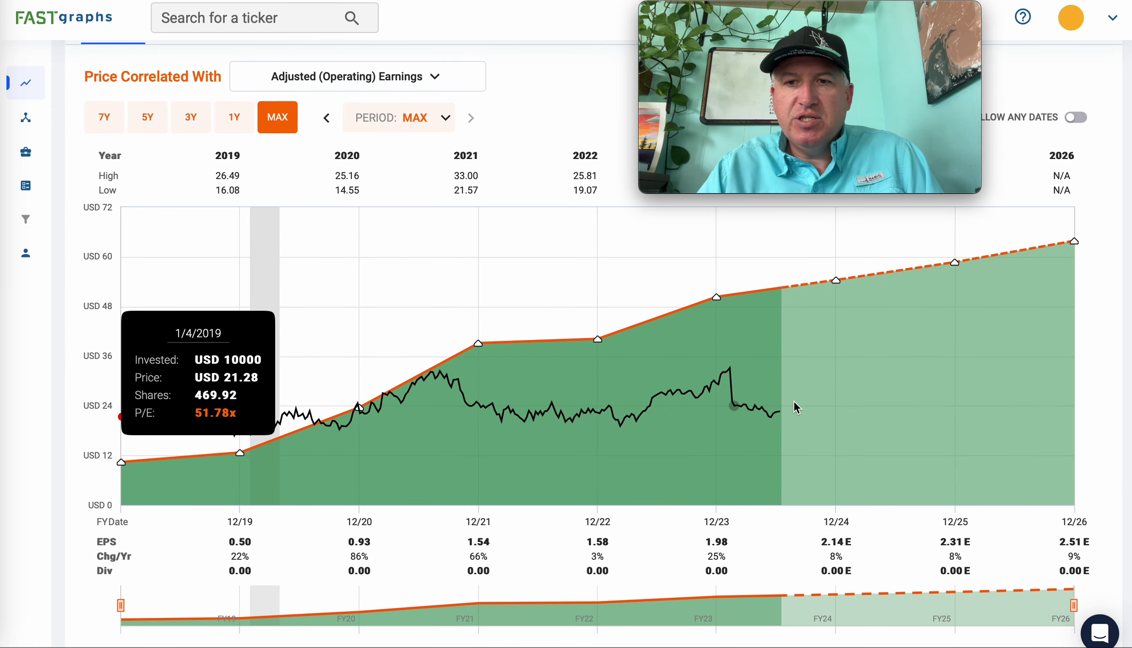
pyautogui.click(786, 414)
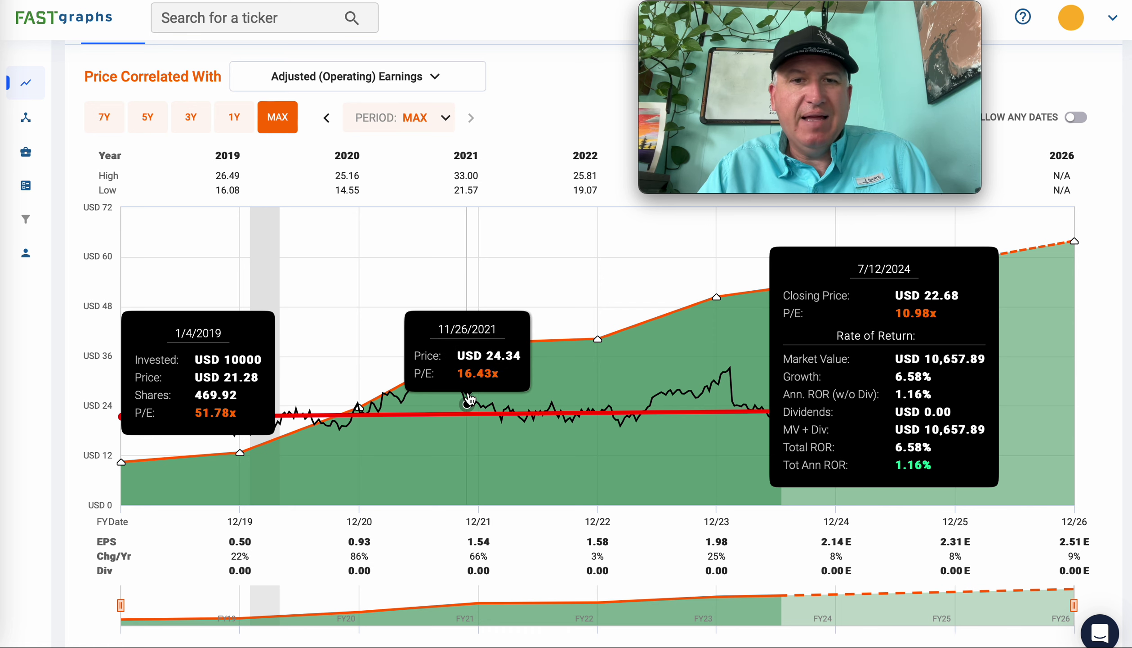
pyautogui.click(466, 486)
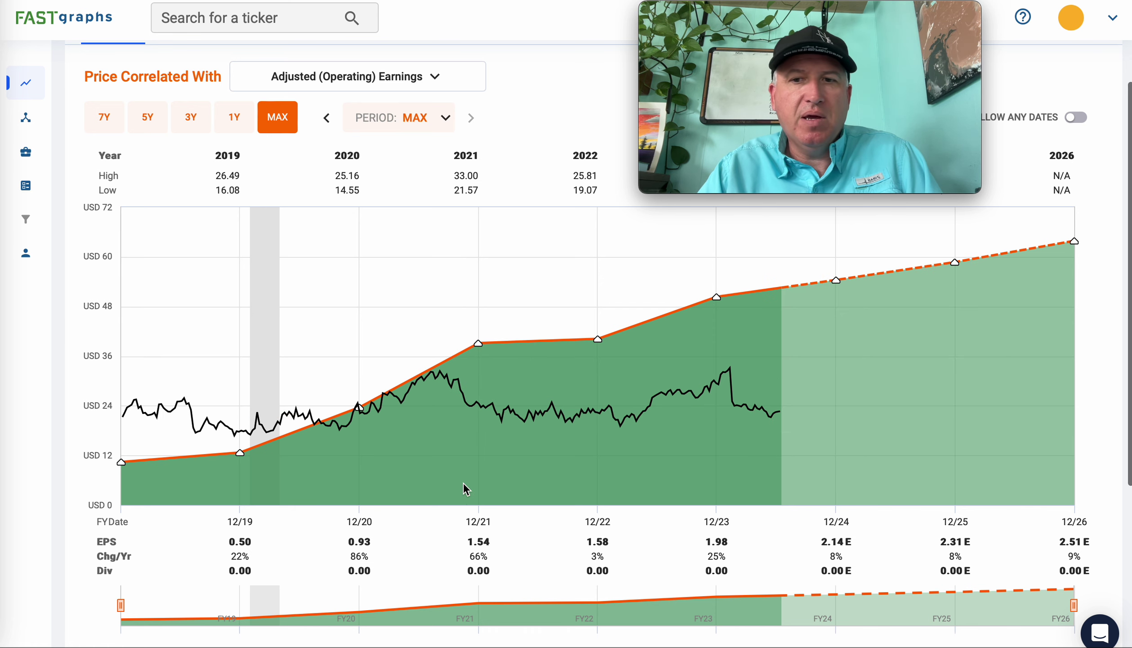
# - Review Dropbox's yearly earnings growth, FAST Facts, graph key, company info and analyst scorecard
pyautogui.scroll(1, 466, 488)
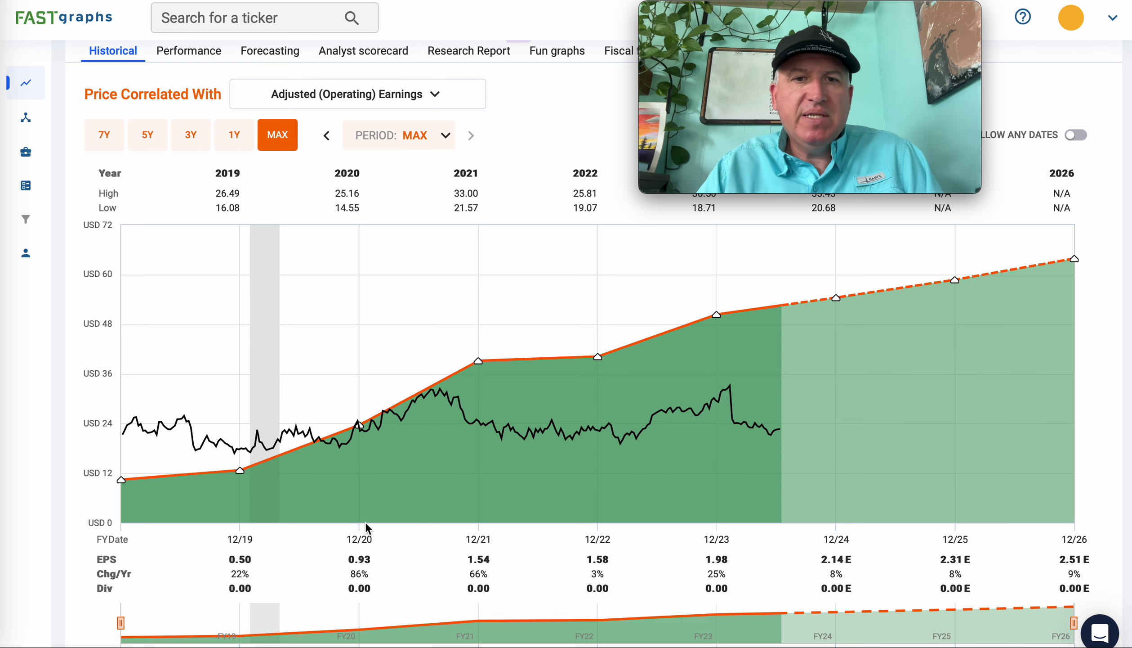
pyautogui.scroll(1, 567, 494)
pyautogui.scroll(3, 566, 491)
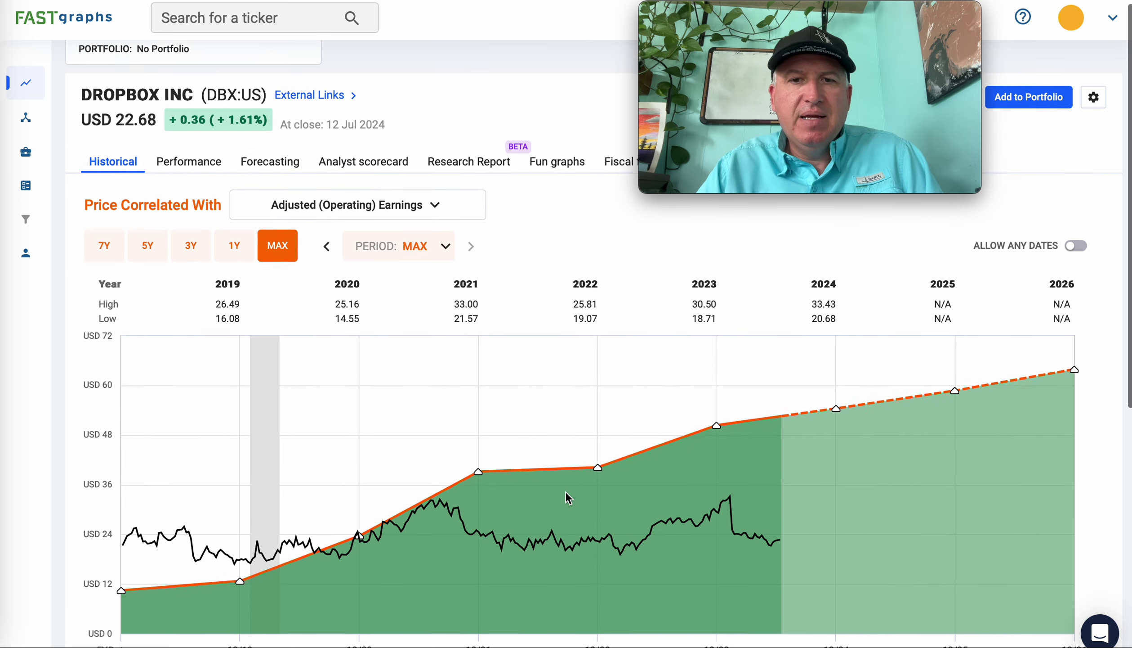
pyautogui.scroll(-5, 768, 503)
pyautogui.scroll(-5, 769, 504)
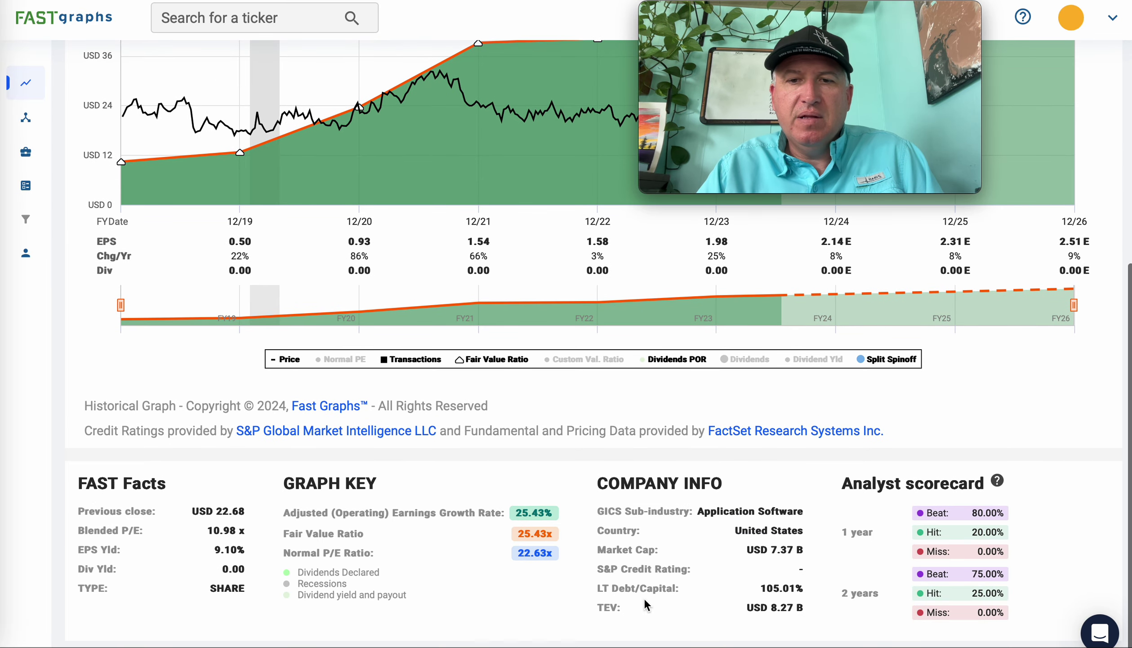
pyautogui.scroll(10, 576, 517)
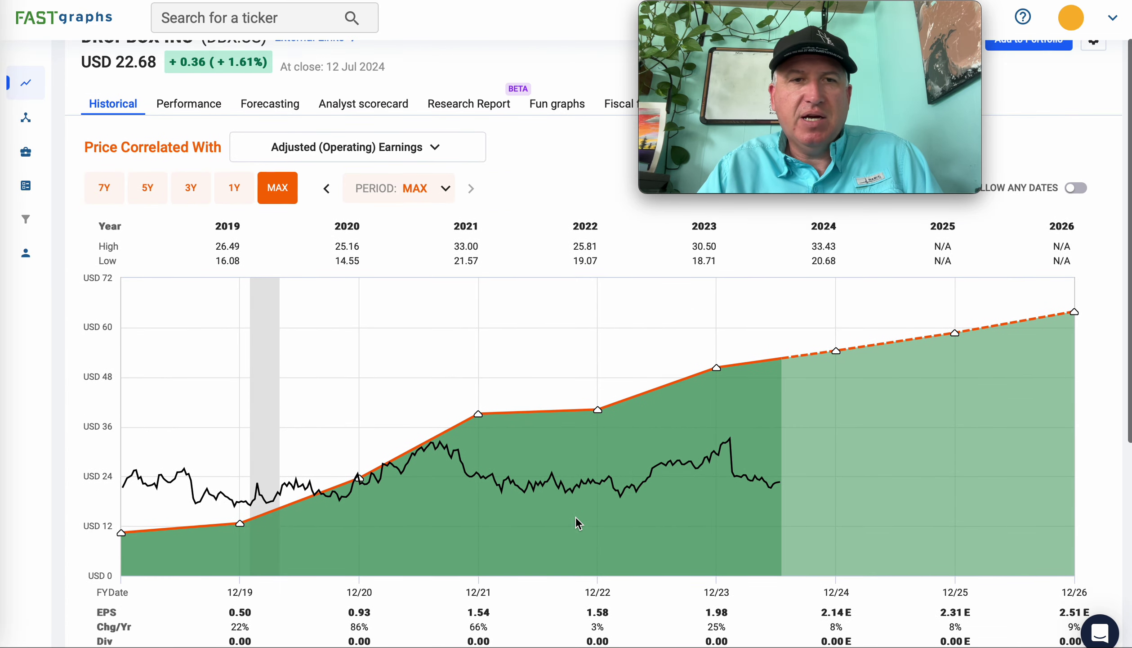
# - View Dropbox's price correlated with Basic Earnings, review its yearly EPS, and restore the Adjusted (Operating) Earnings correlation
pyautogui.click(406, 175)
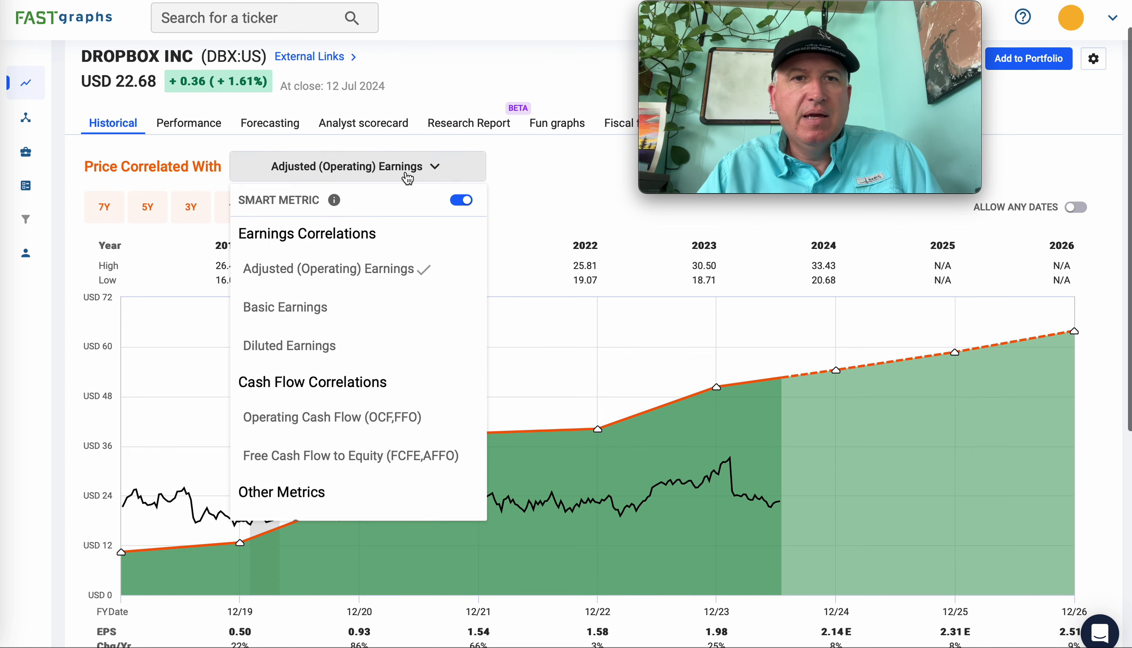
pyautogui.click(291, 311)
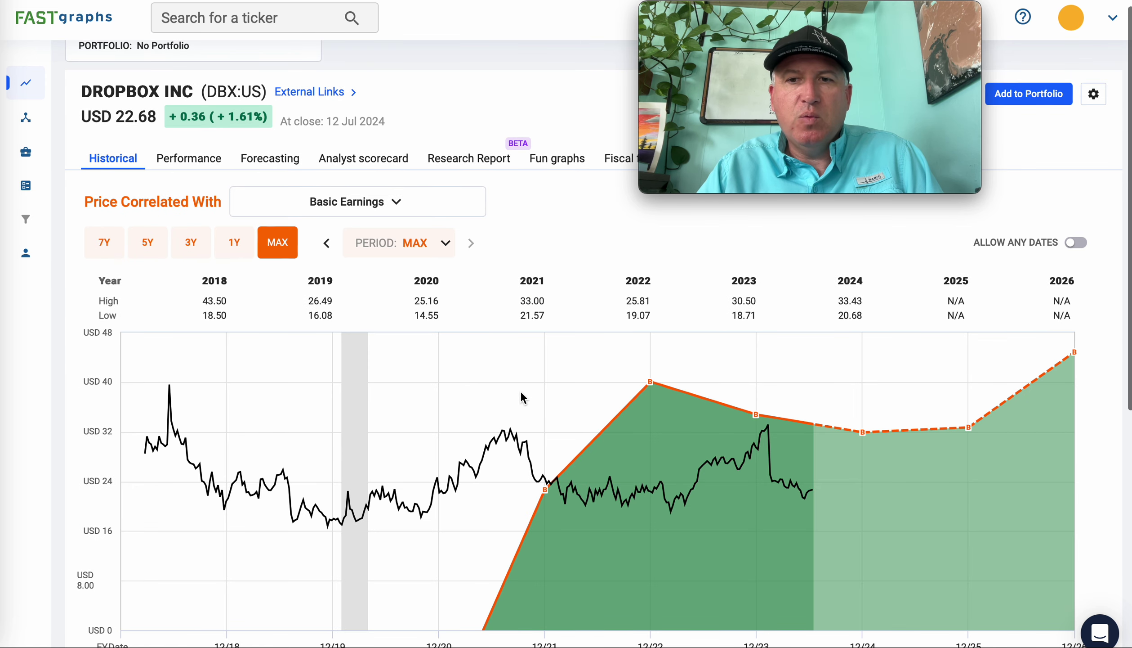
pyautogui.scroll(-3, 520, 390)
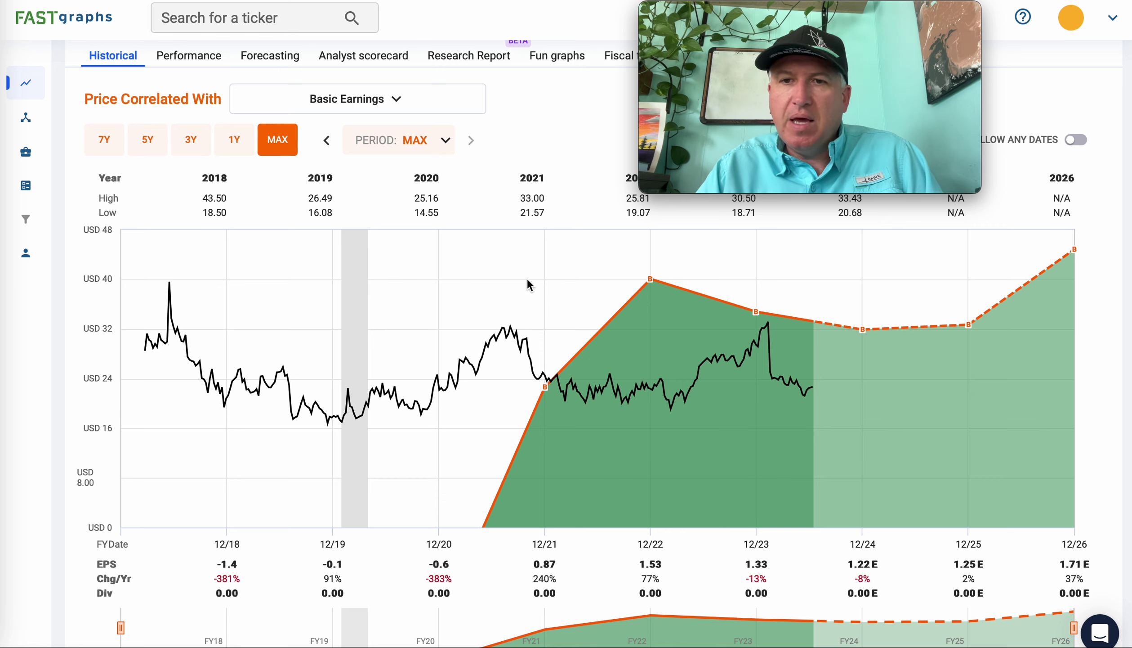
pyautogui.click(362, 112)
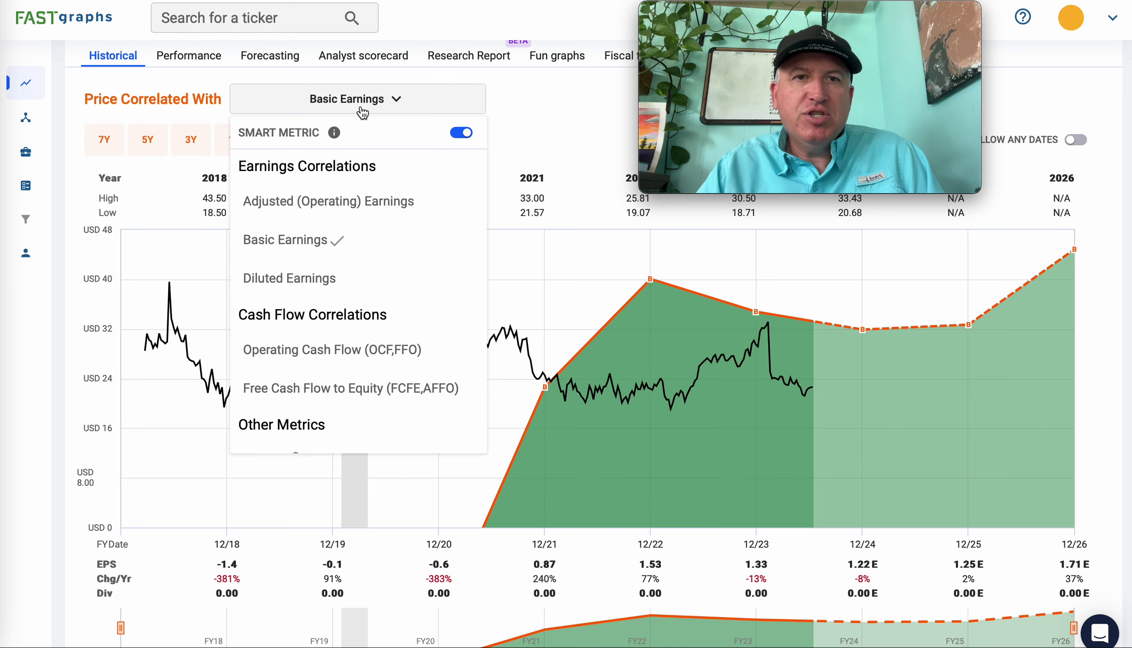
pyautogui.click(331, 211)
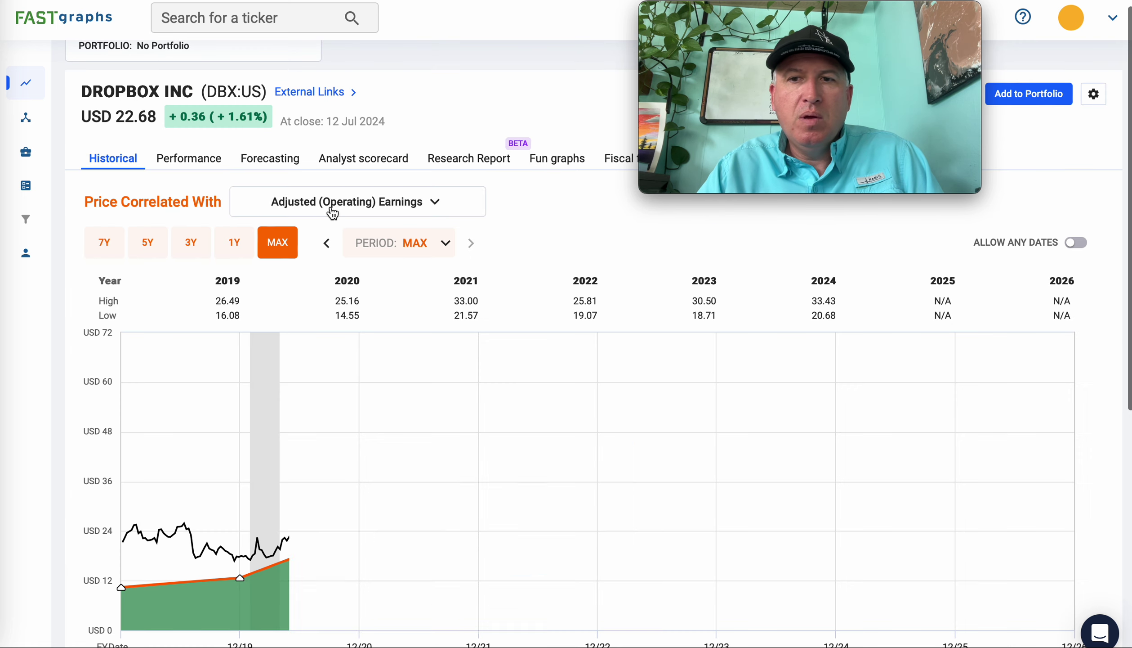
# - Check the ticker after DBX in the S&P MidCap 400 list and load the graph for DCI (Donaldson), US primary equity
pyautogui.scroll(-3, 463, 349)
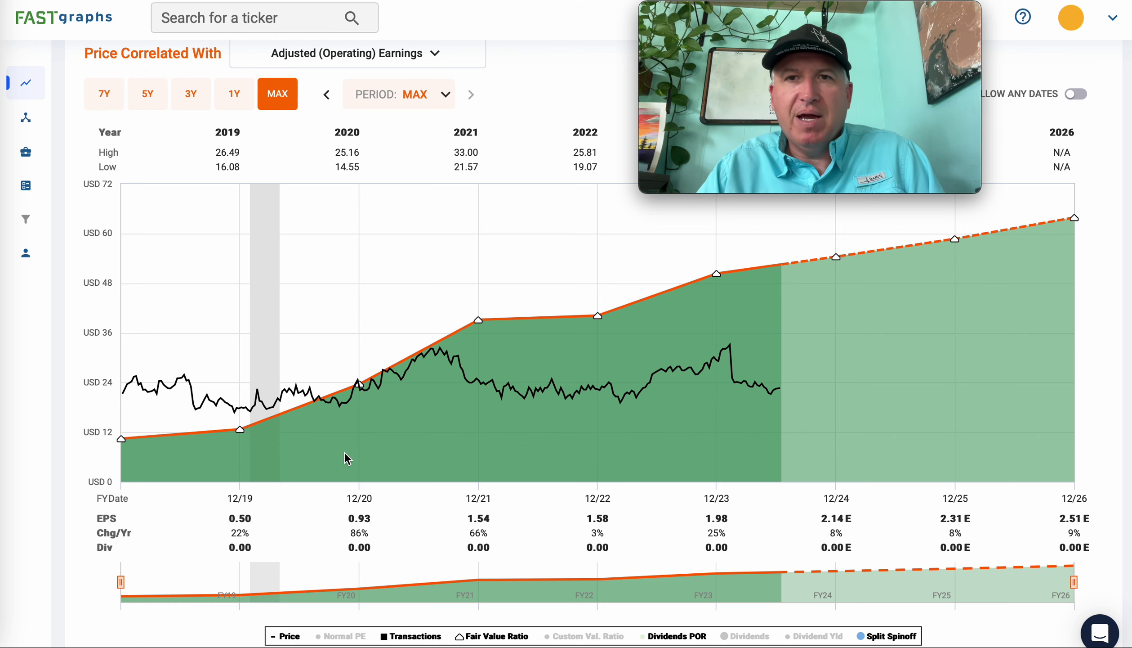
pyautogui.scroll(3, 347, 458)
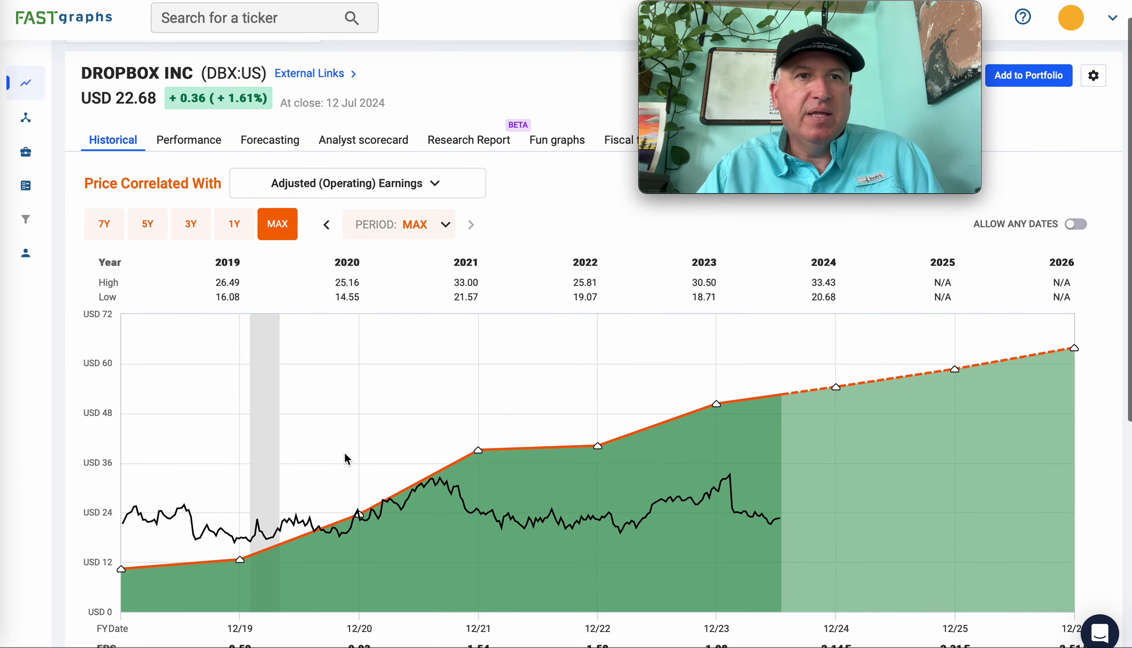
pyautogui.hotkey('ctrl', 'Tab')
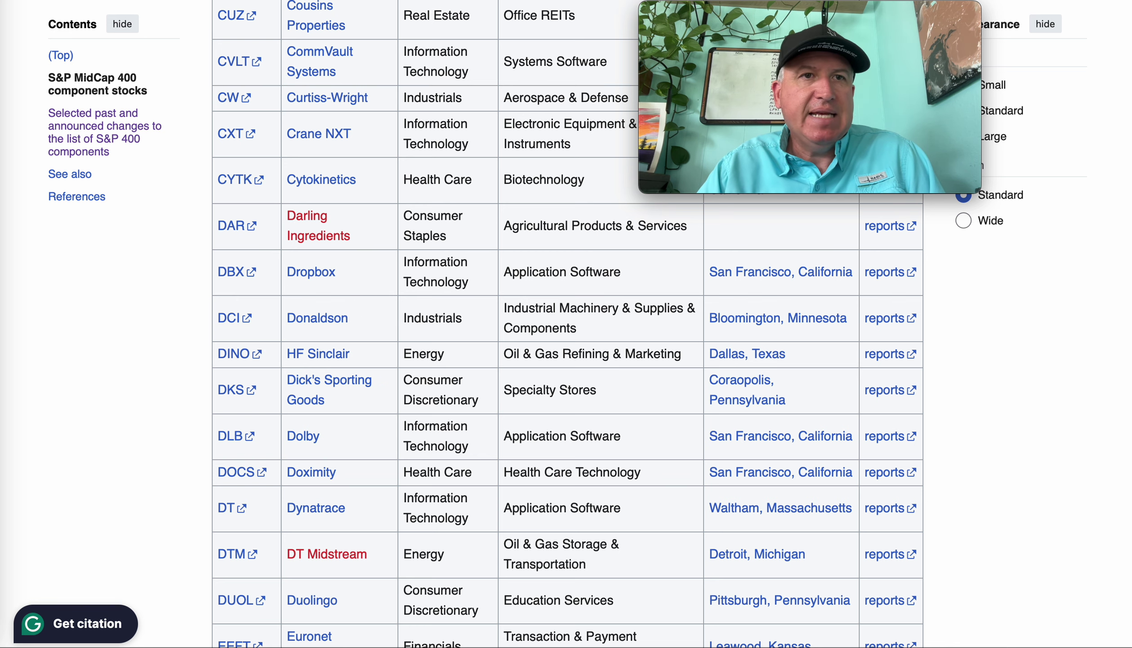
pyautogui.hotkey('ctrl', 'shift', 'Tab')
pyautogui.click(209, 18)
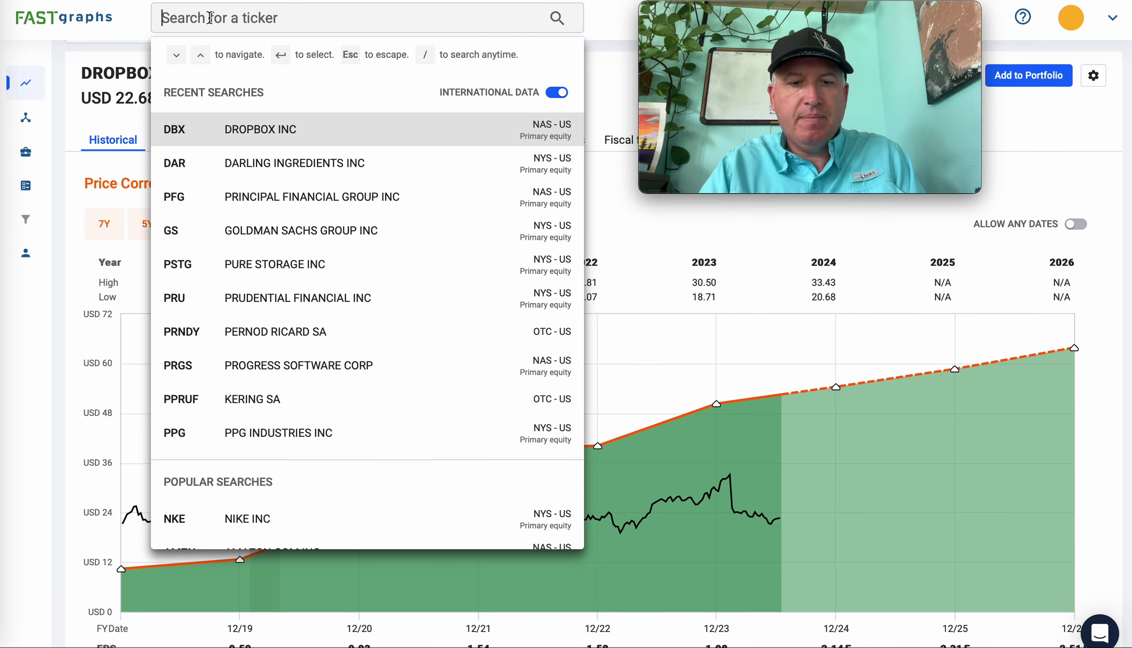
pyautogui.write('dci')
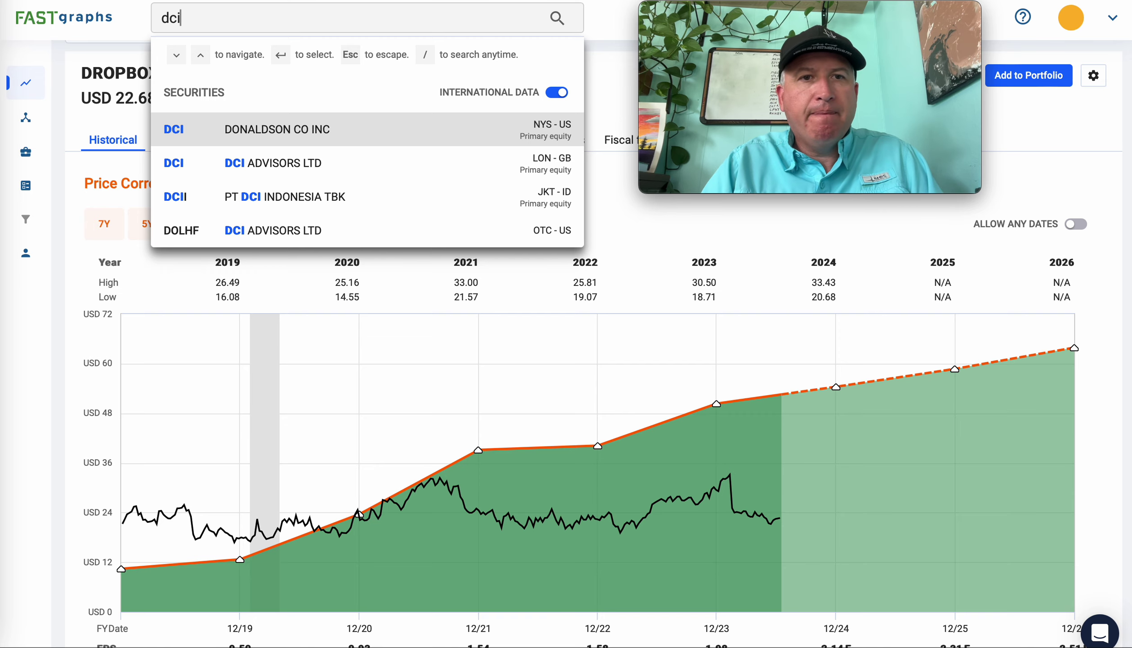
pyautogui.press('Return')
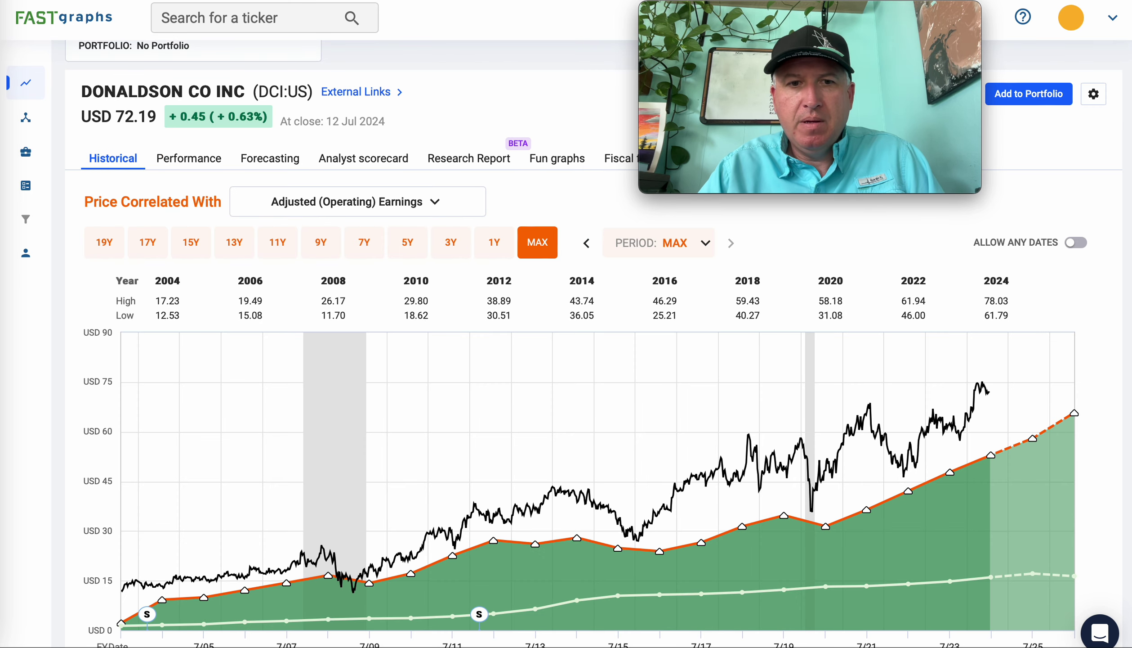
# - Trim Donaldson's graph to the 20-year range from 7/04 to 7/24, and review the graph key's earnings growth, fair value and normal P/E
pyautogui.scroll(-2, 289, 360)
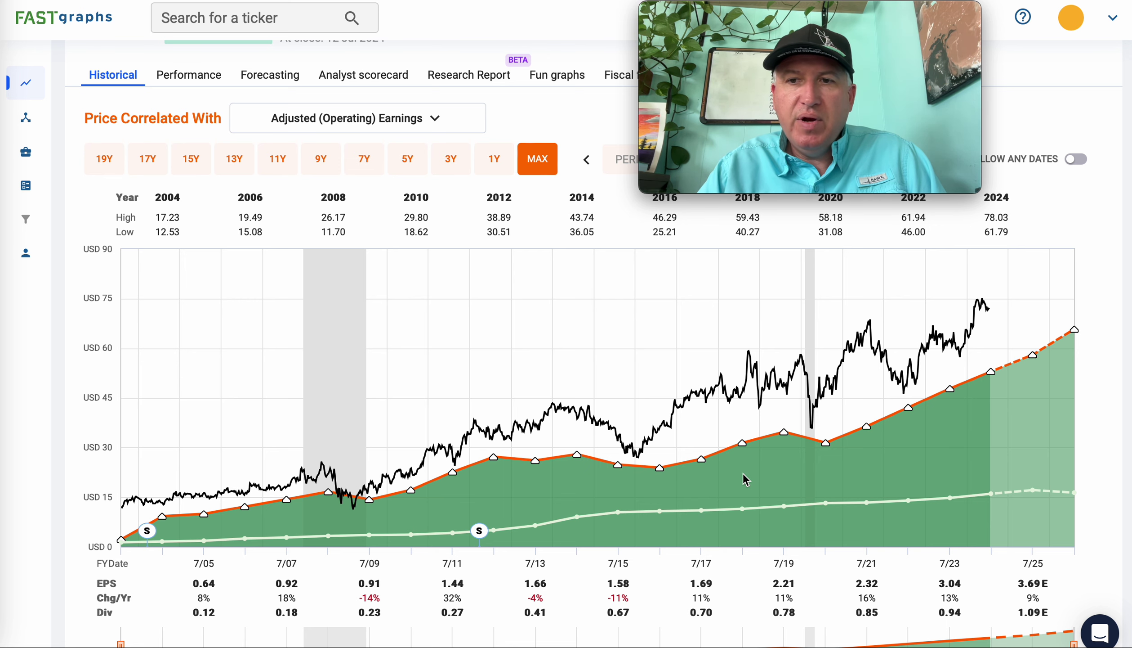
pyautogui.scroll(-2, 745, 479)
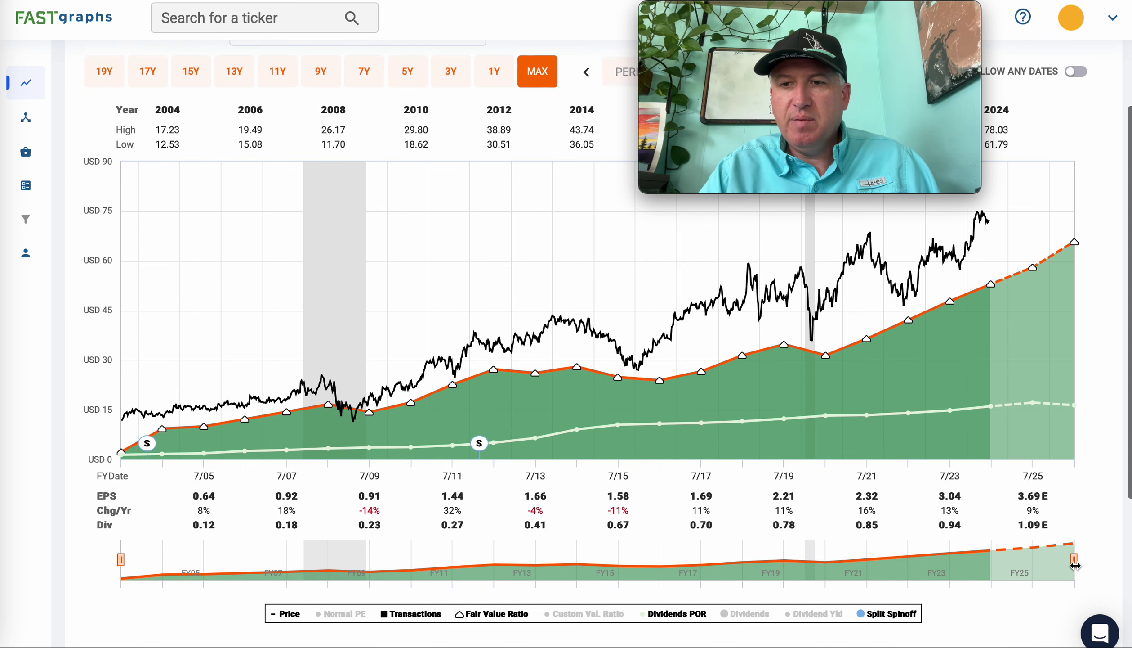
pyautogui.moveTo(1075, 565); pyautogui.dragTo(992, 563)
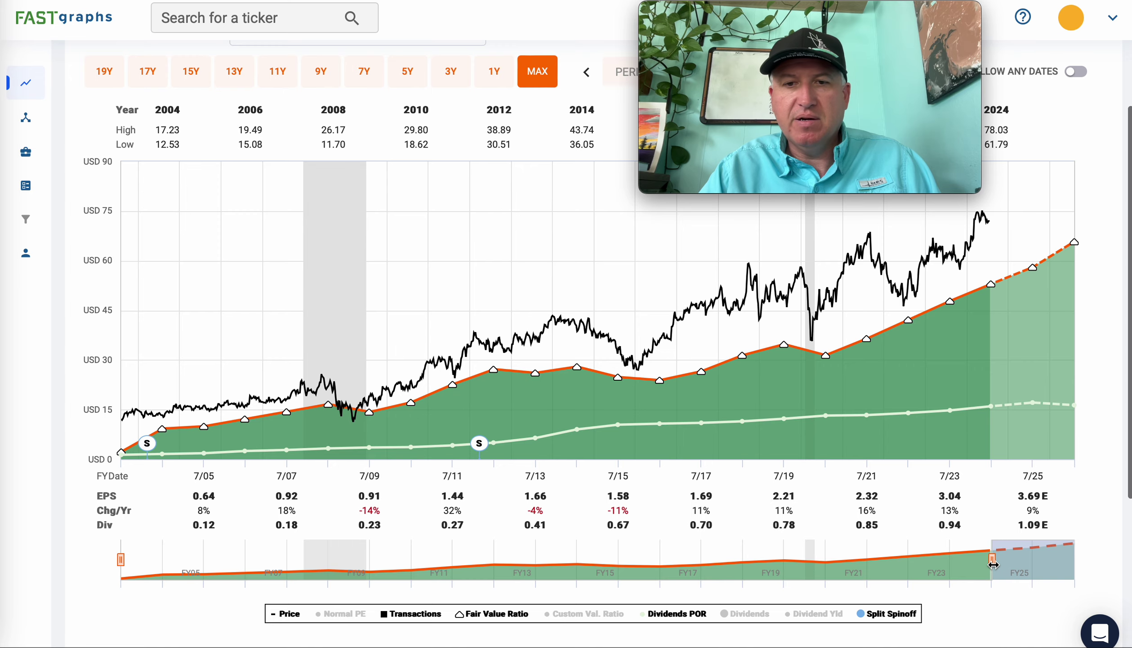
pyautogui.scroll(-6, 709, 523)
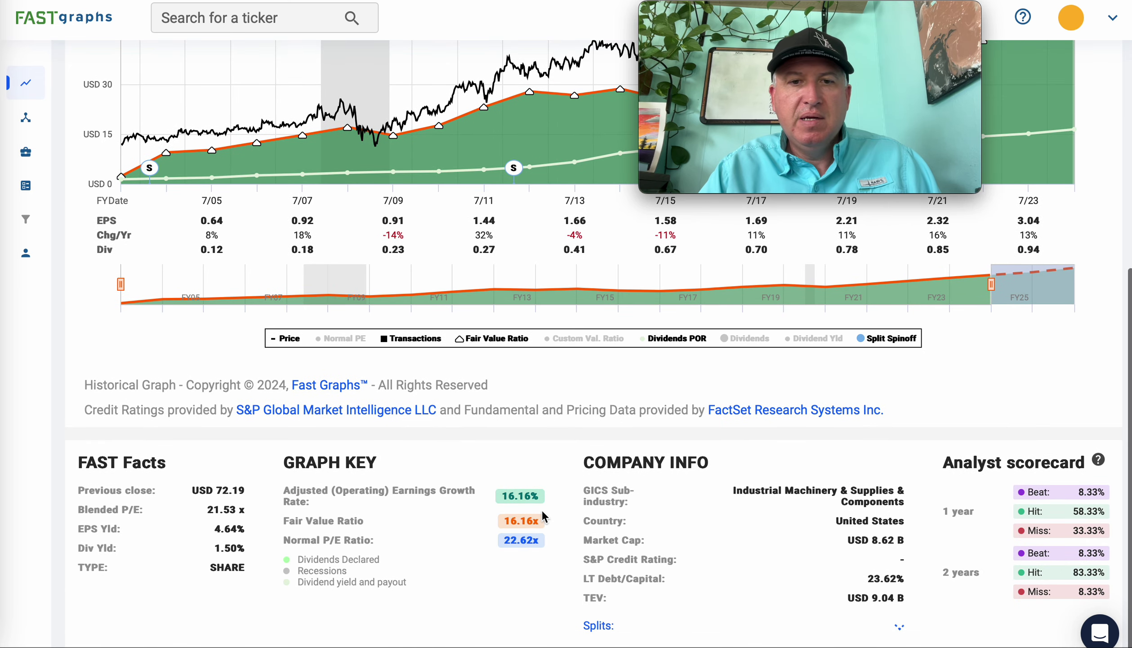
pyautogui.scroll(3, 559, 488)
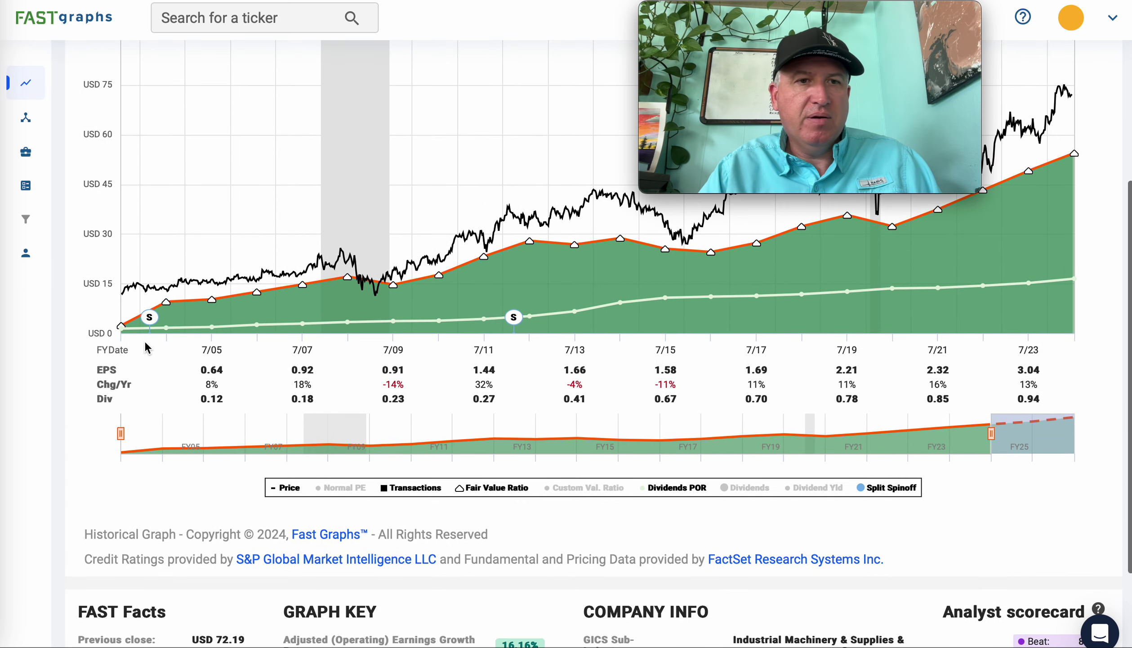
pyautogui.moveTo(120, 432); pyautogui.dragTo(163, 432)
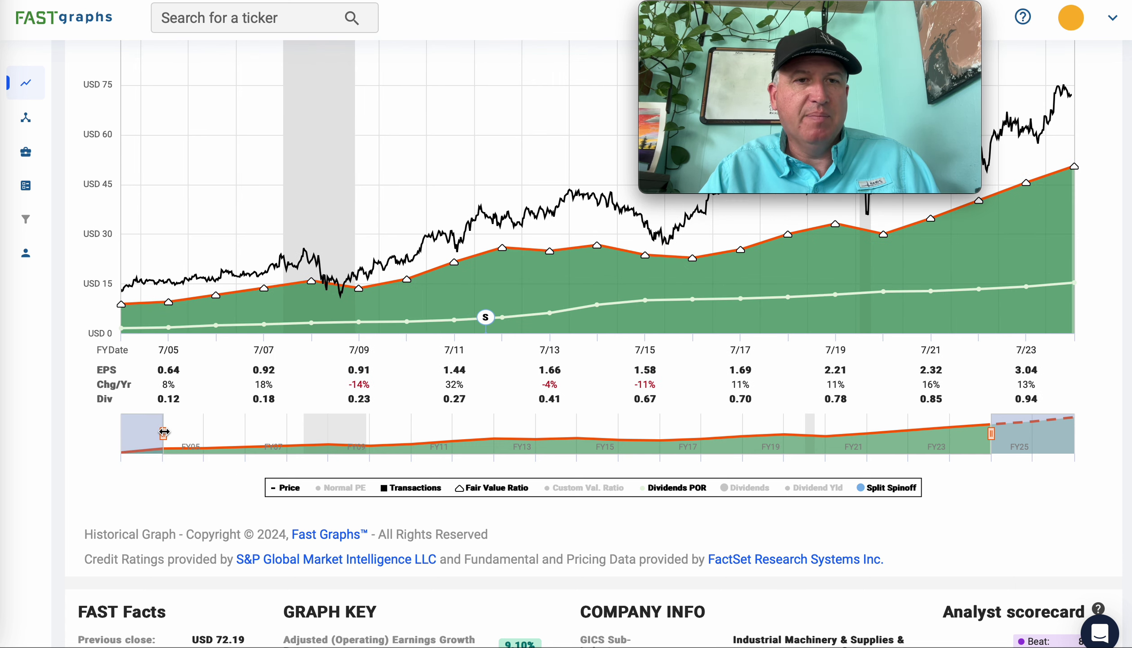
pyautogui.scroll(-3, 523, 443)
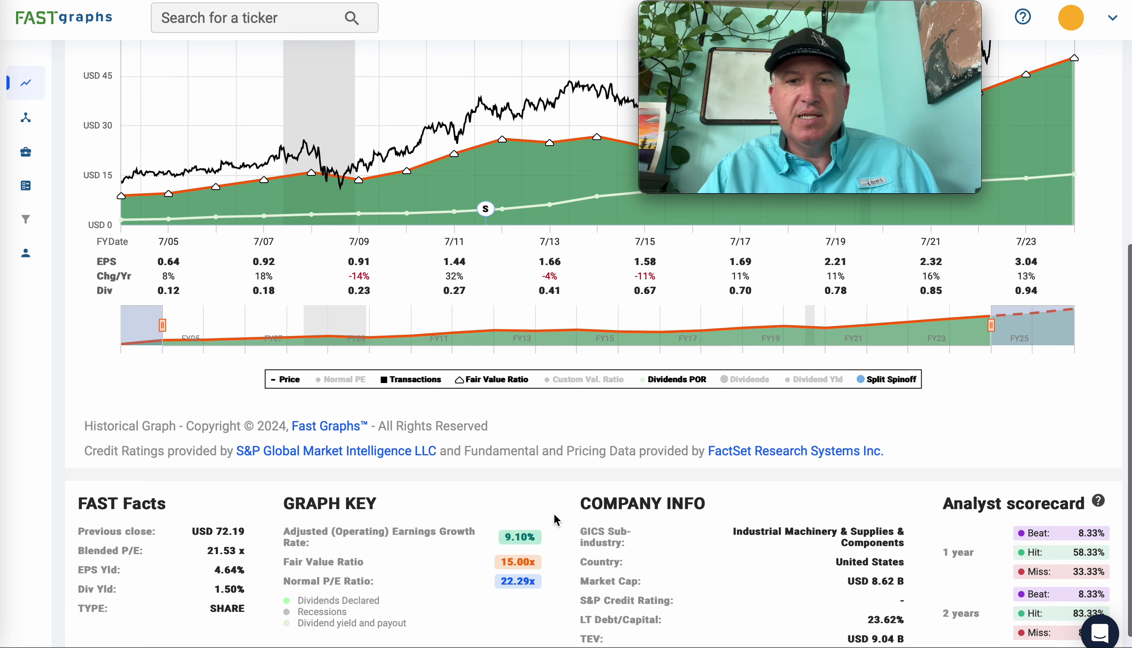
pyautogui.scroll(3, 556, 521)
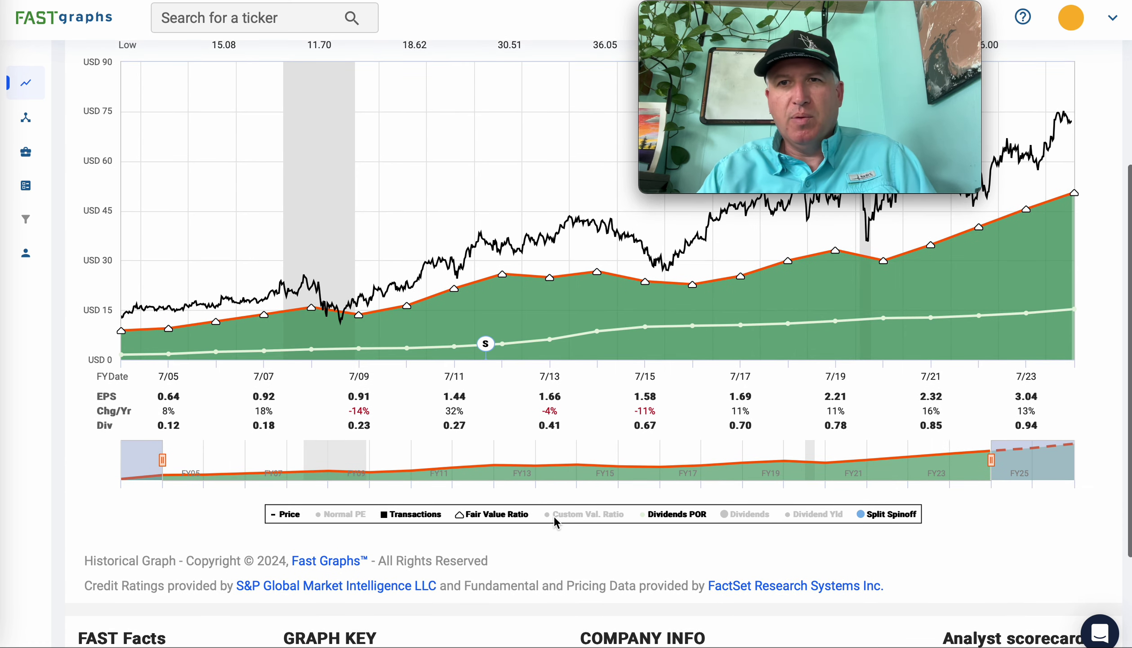
# - Measure Donaldson's rate of return on the price line from 12/27/2019 to 3/27/2020, and clear the measurement
pyautogui.scroll(3, 556, 522)
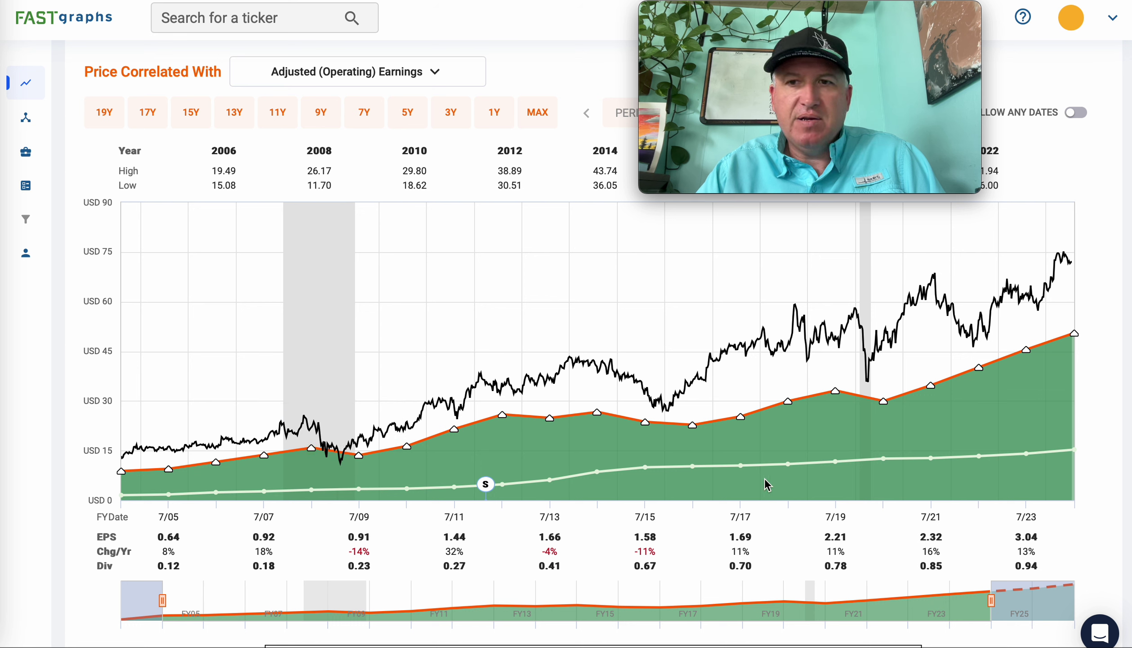
pyautogui.moveTo(855, 320)
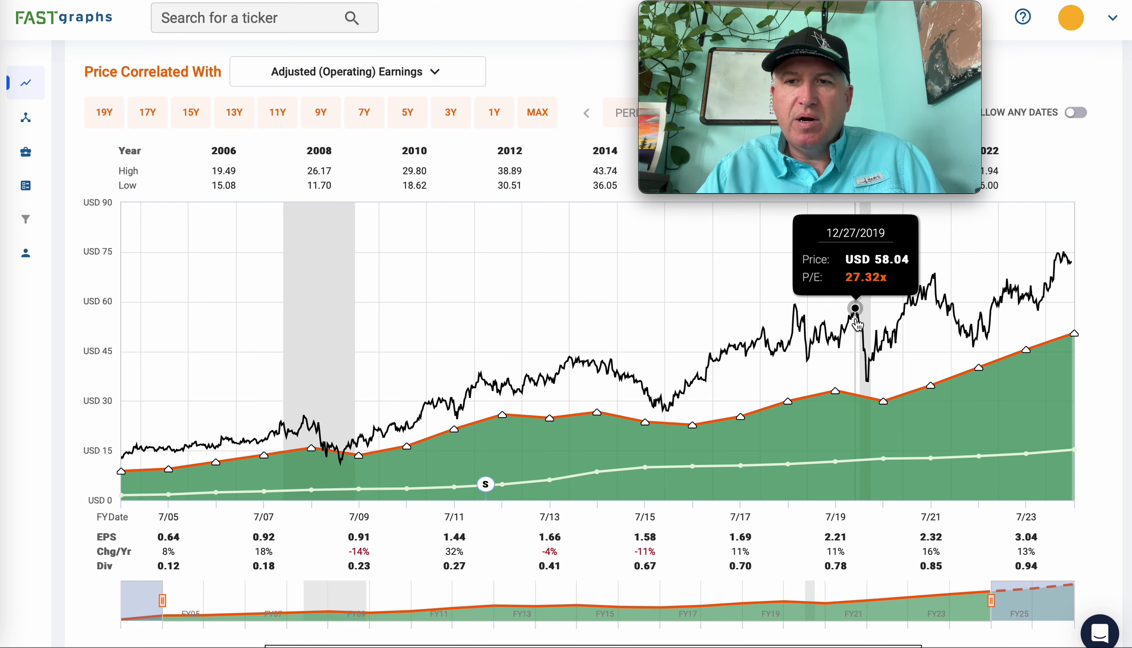
pyautogui.click(856, 319)
pyautogui.click(867, 382)
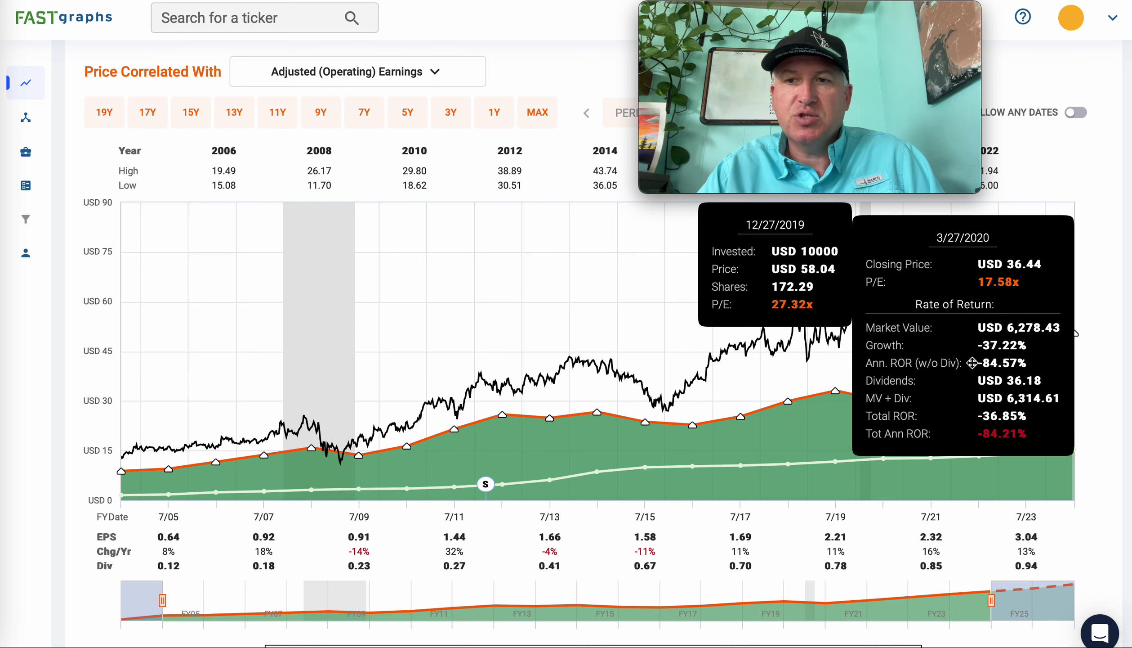
pyautogui.click(707, 393)
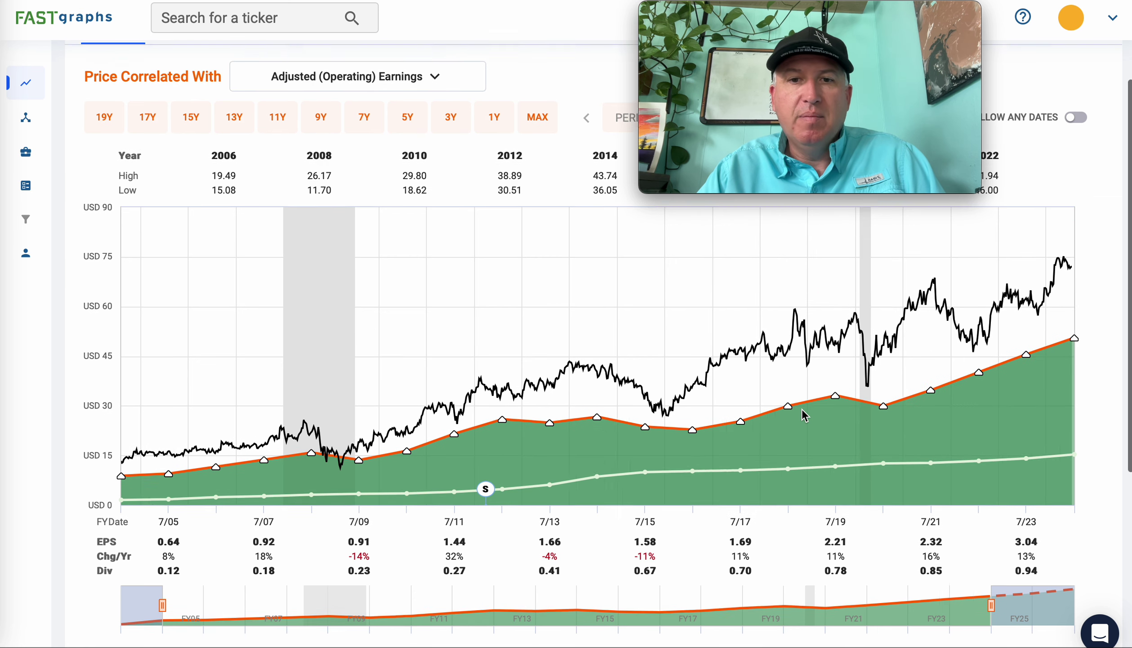
# - Measure Donaldson's rate of return on the price line from 1/3/2014 to 12/11/2015, and clear the measurement
pyautogui.scroll(1, 804, 415)
pyautogui.moveTo(567, 413)
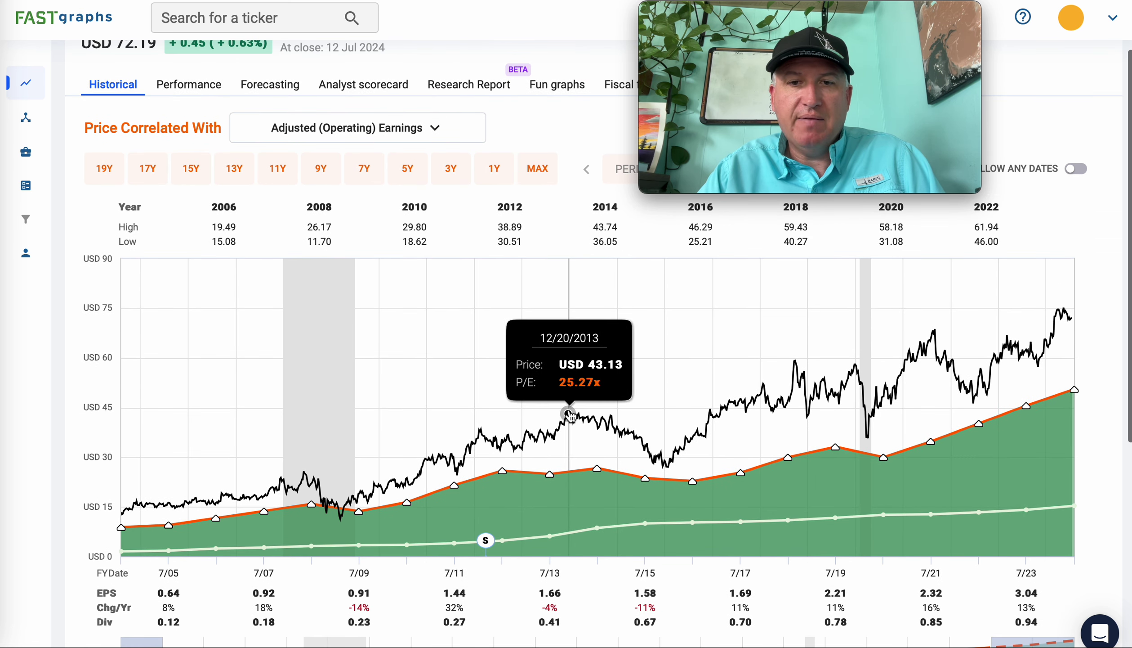
pyautogui.click(570, 413)
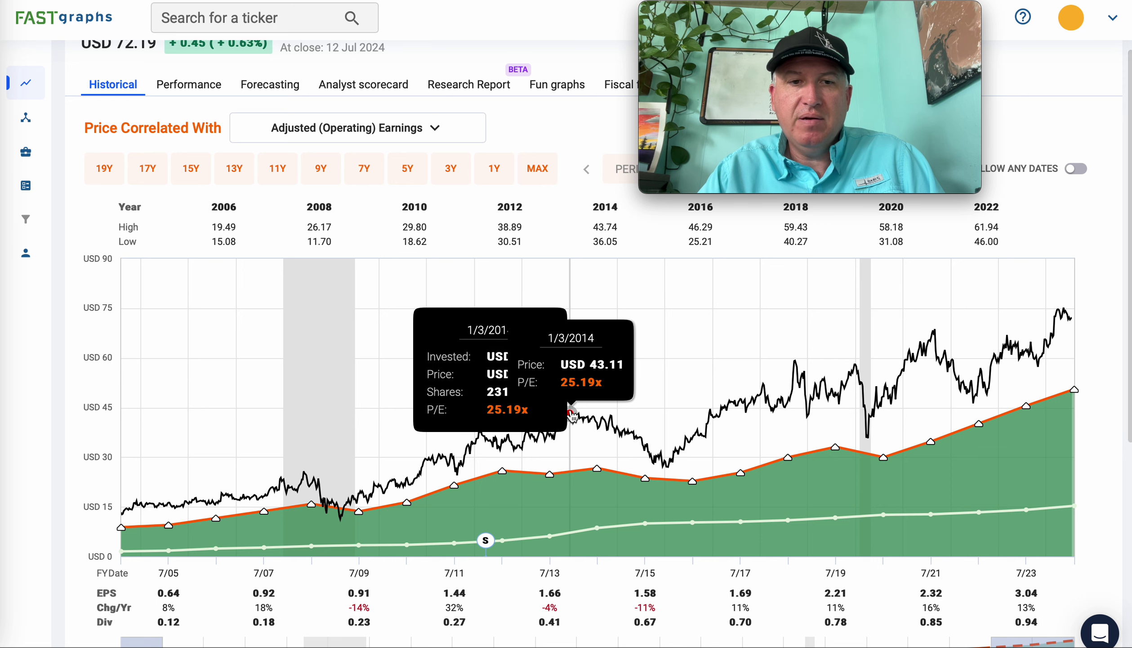
pyautogui.click(660, 476)
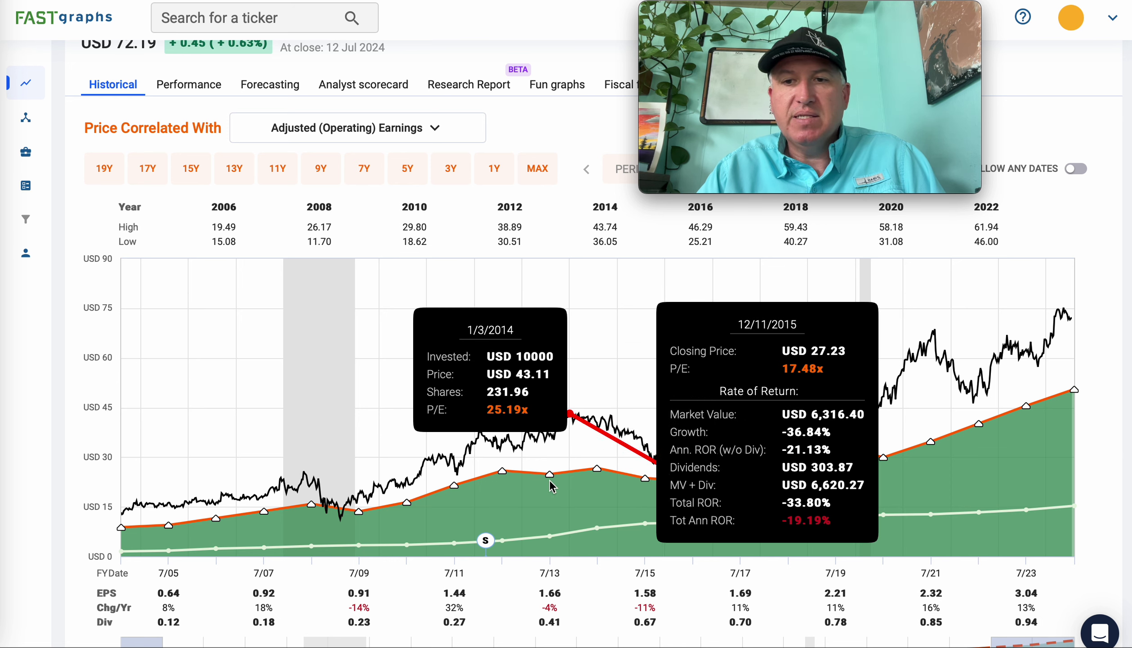
pyautogui.click(598, 490)
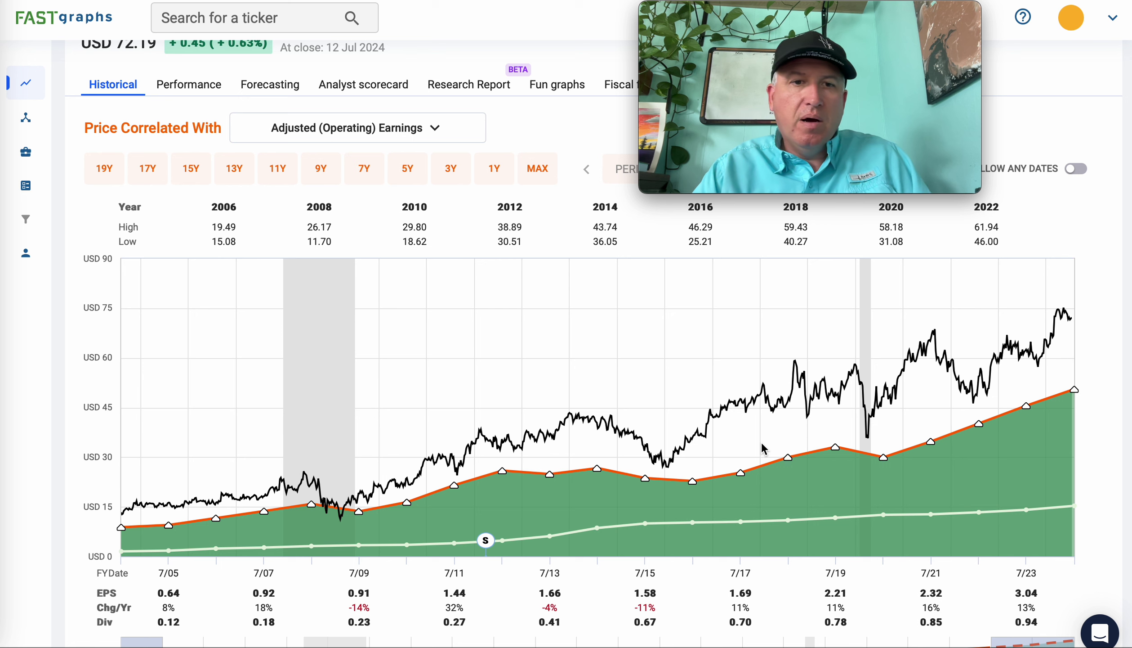
# - Check the ticker after DCI in the S&P MidCap 400 list and load the graph for DINO (HF Sinclair), US primary equity
pyautogui.scroll(2, 762, 445)
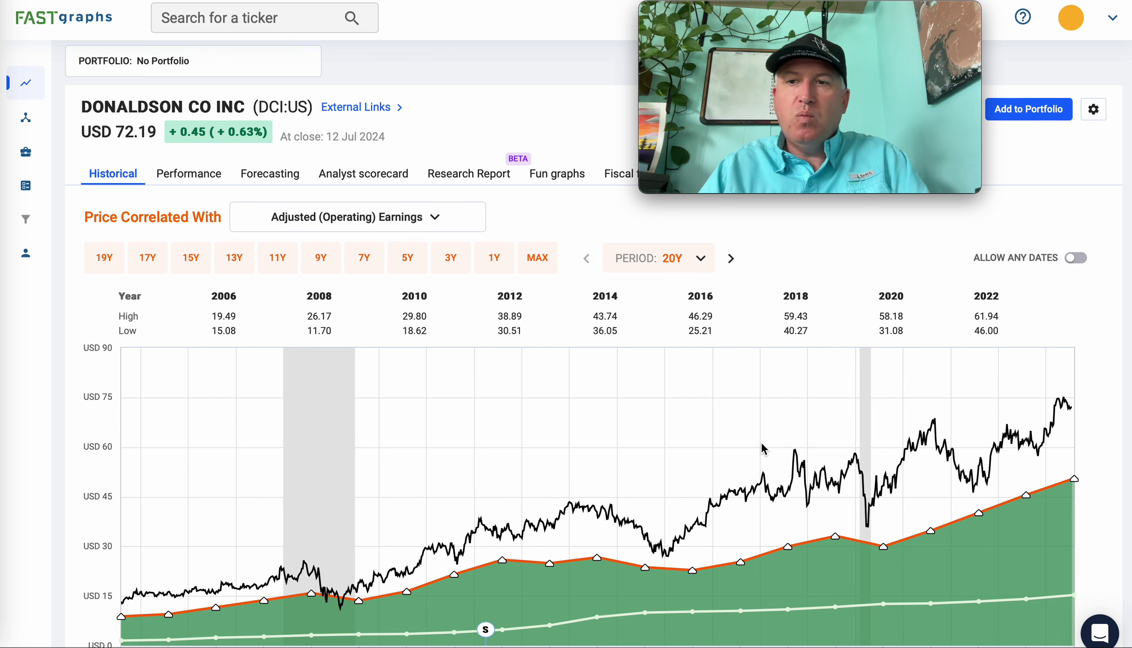
pyautogui.scroll(-1, 763, 448)
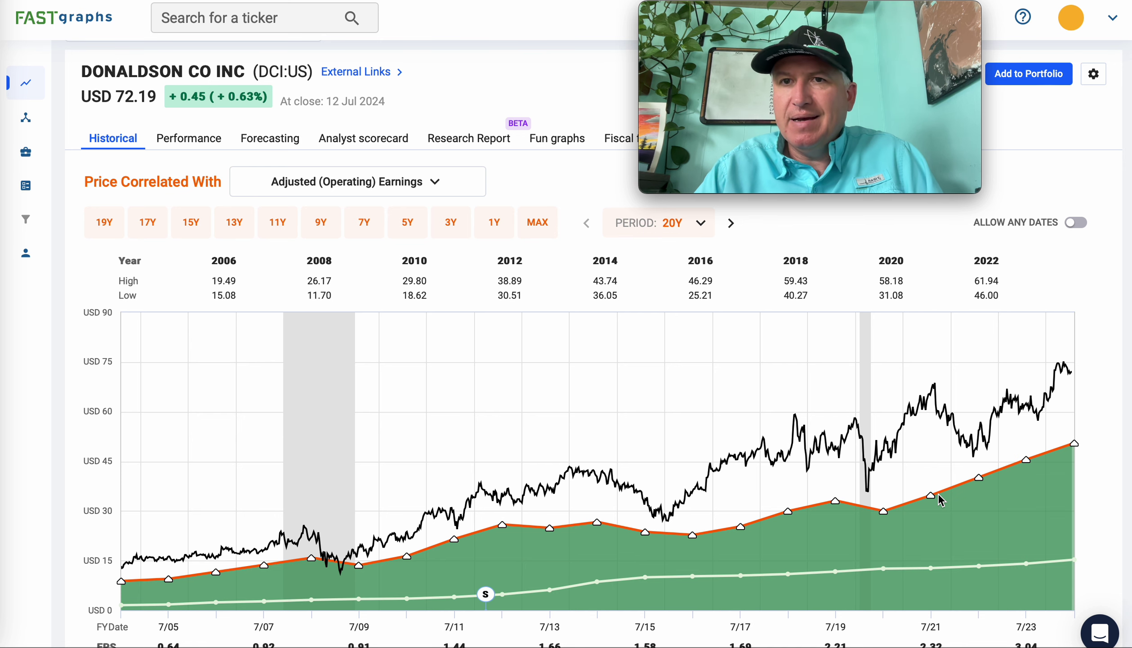
pyautogui.scroll(-1, 942, 499)
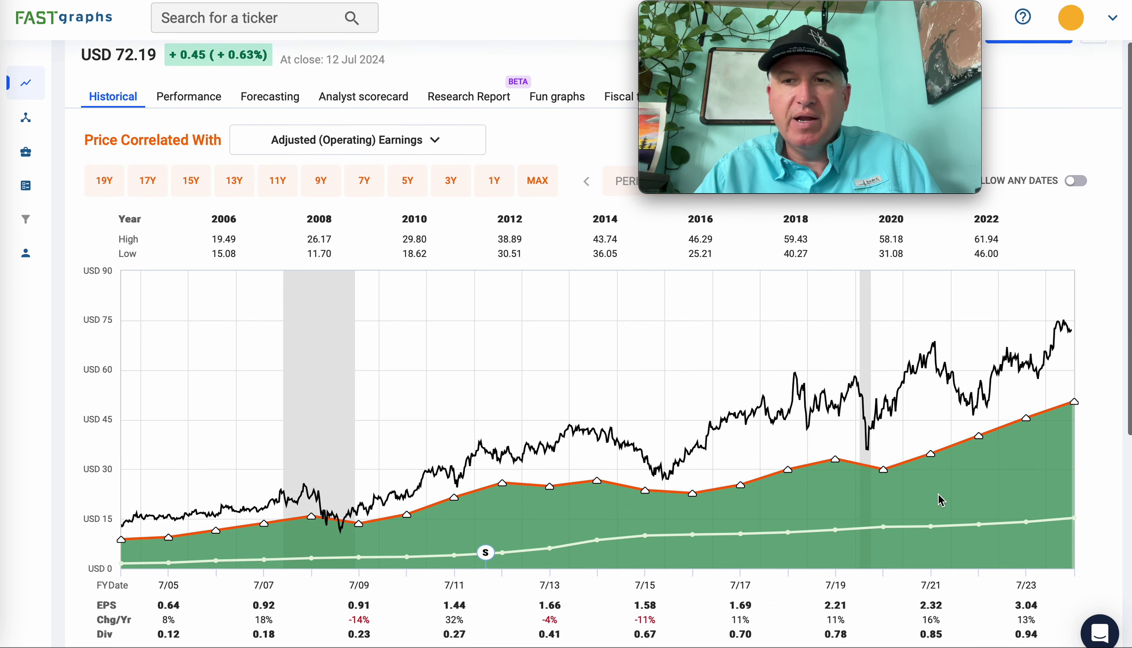
pyautogui.scroll(1, 941, 499)
pyautogui.scroll(1, 336, 323)
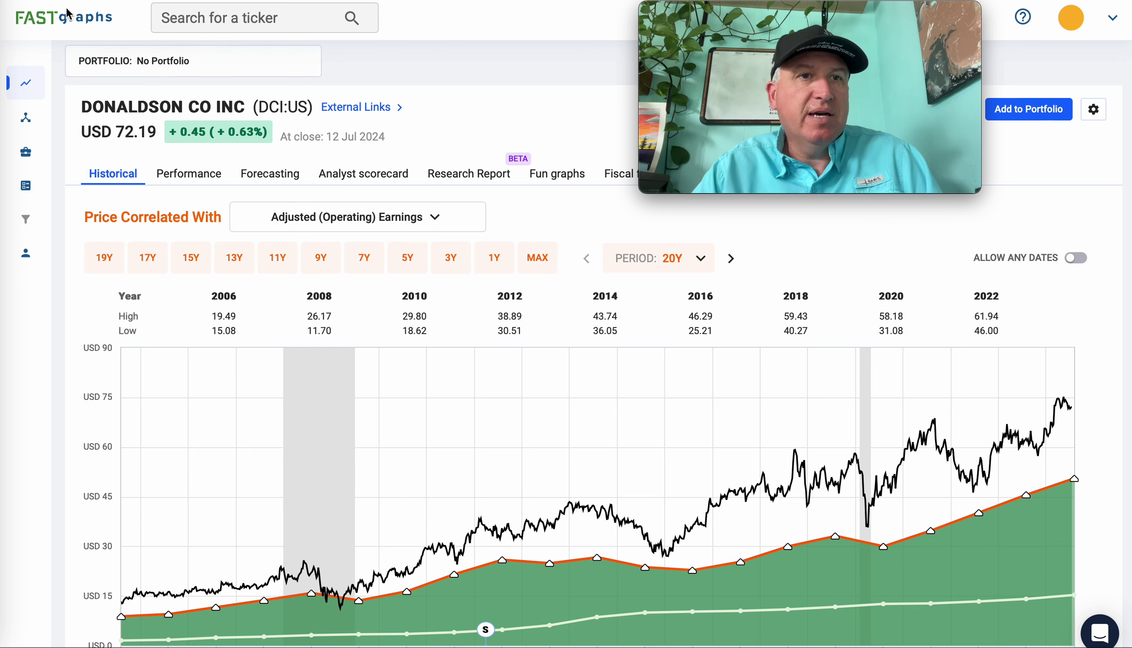
pyautogui.click(34, 1)
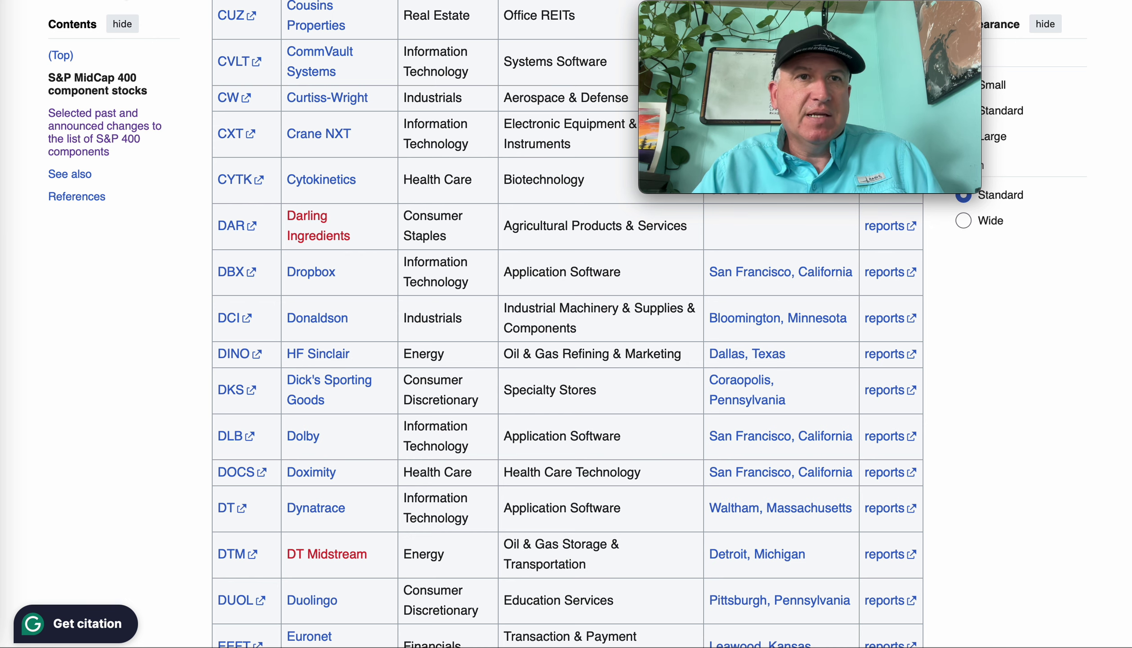
pyautogui.hotkey('ctrl', 'Tab')
pyautogui.press('/')
pyautogui.write('dino')
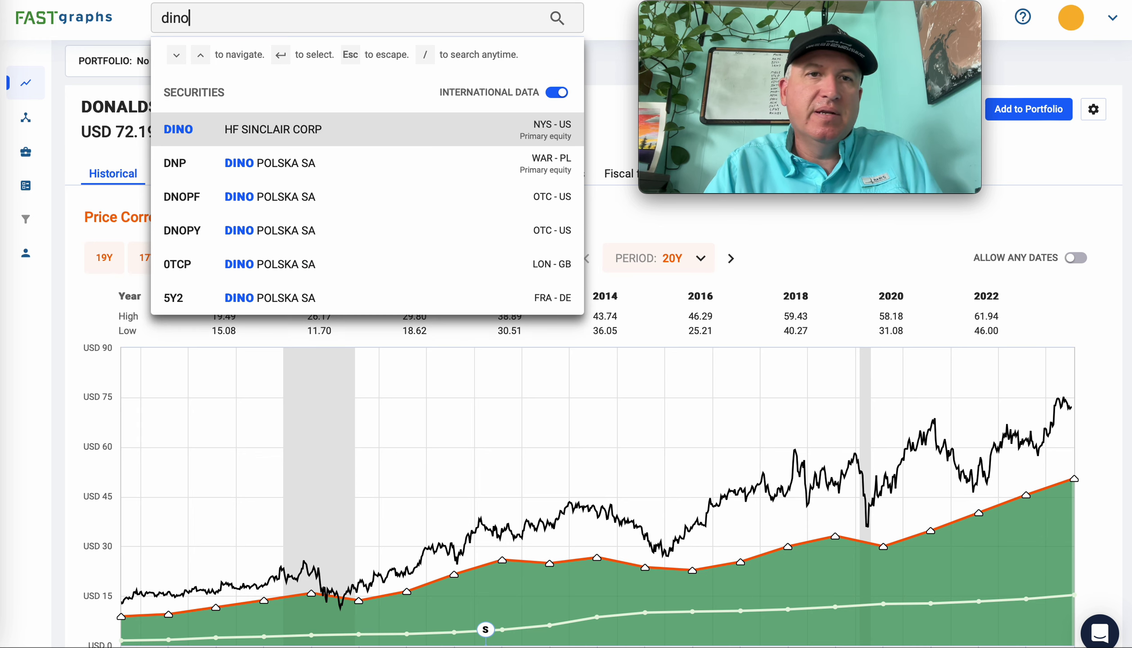
pyautogui.press('Return')
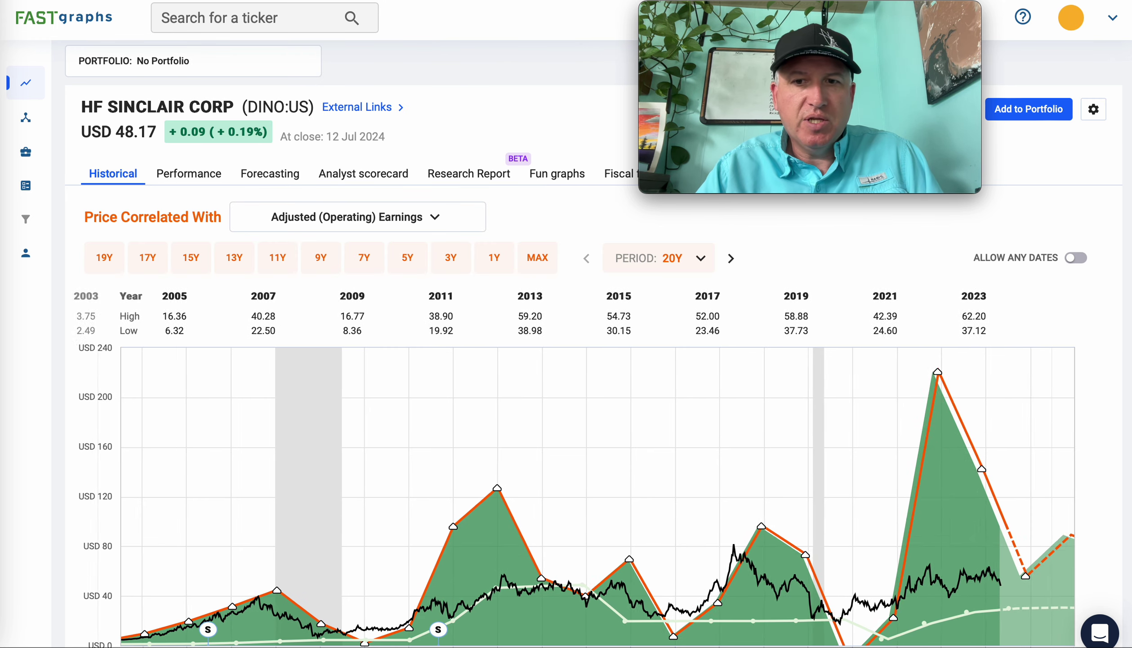
# - Review HF Sinclair's yearly EPS and price history, and measure its rate of return from 3/12/2010 to 3/1/2013
pyautogui.scroll(-2, 306, 359)
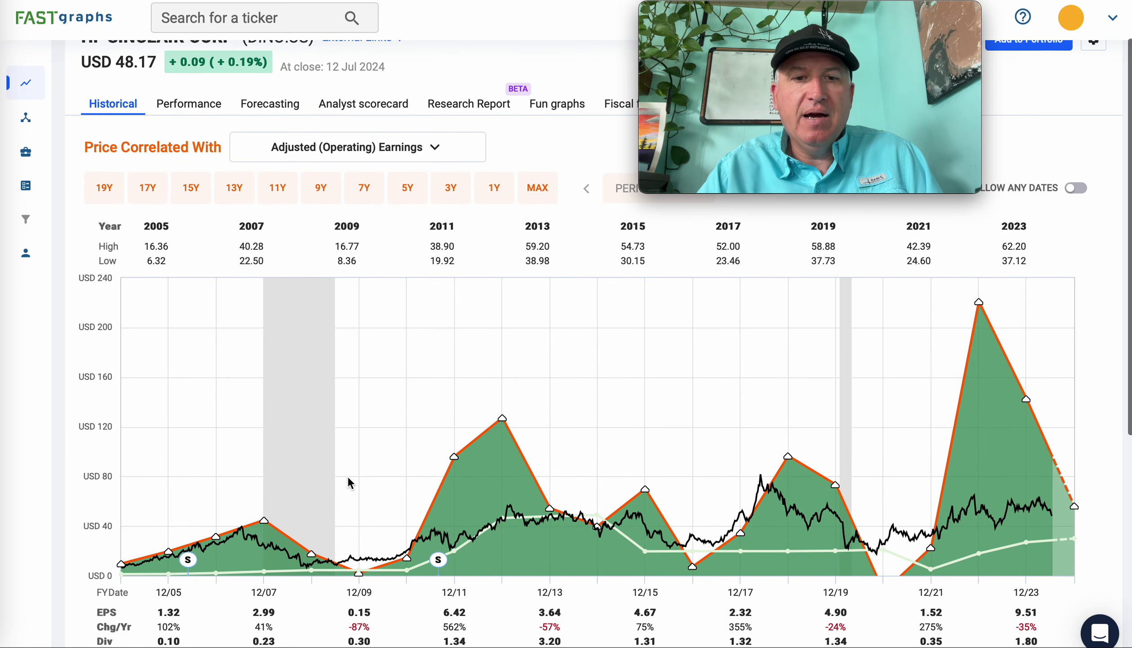
pyautogui.scroll(-2, 573, 461)
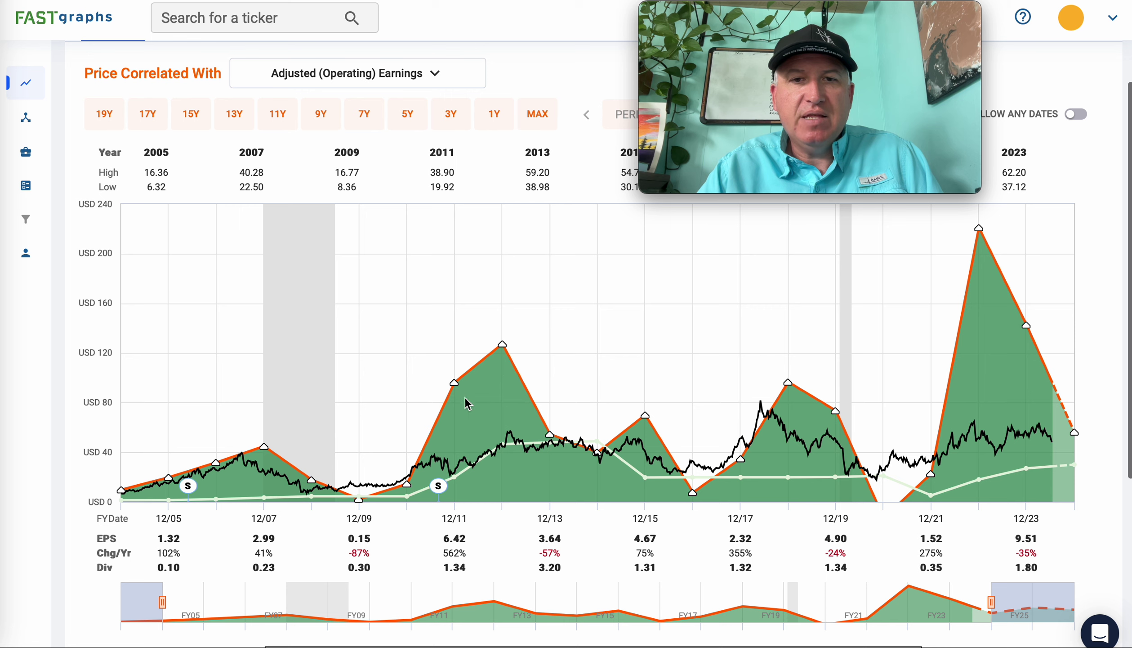
pyautogui.moveTo(265, 449)
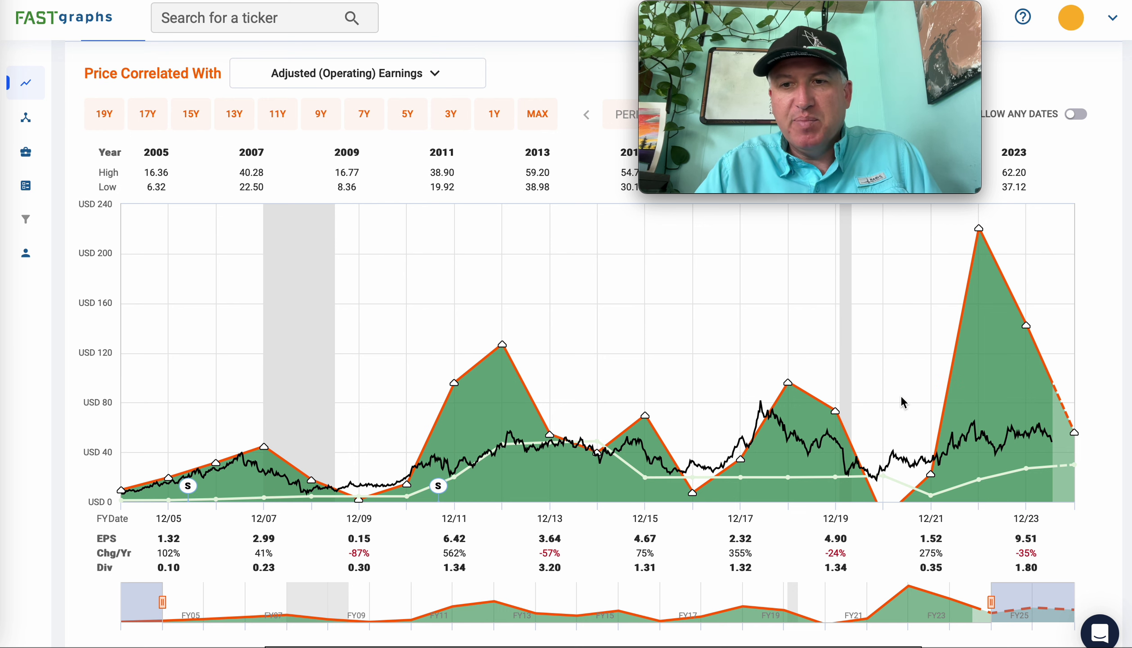
pyautogui.scroll(1, 901, 396)
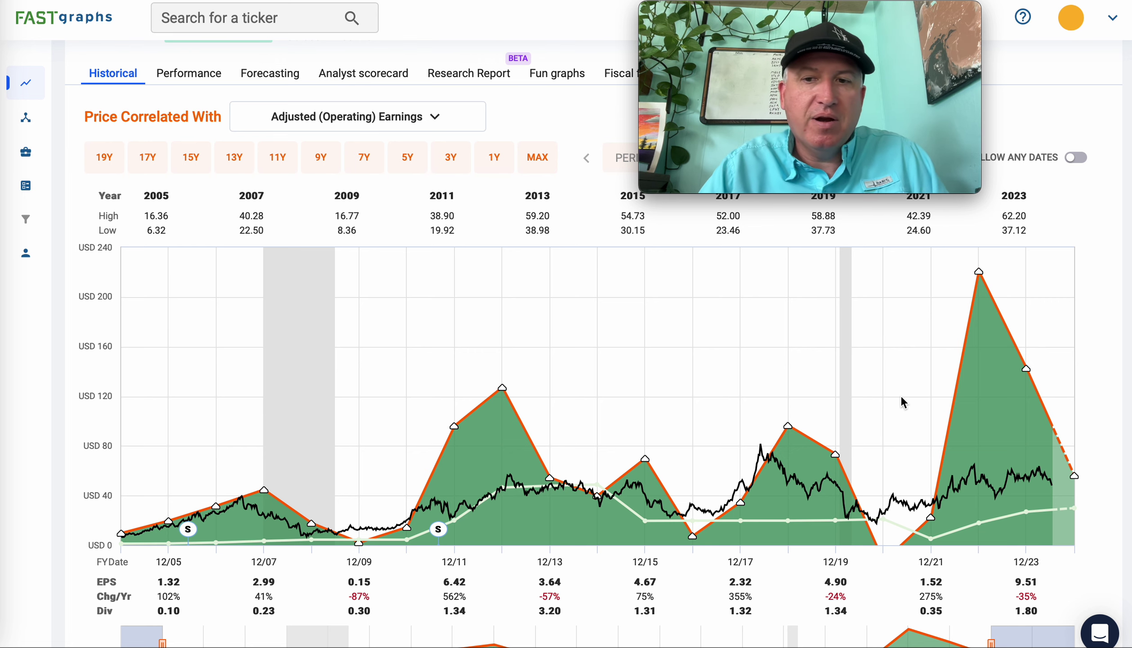
pyautogui.moveTo(876, 521)
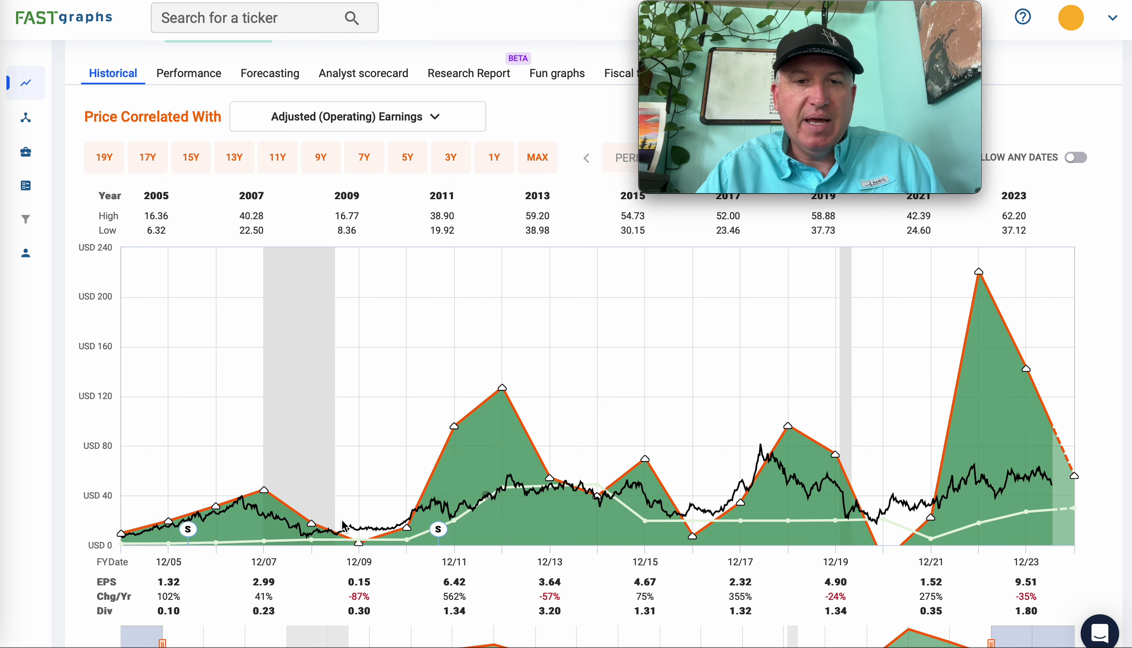
pyautogui.moveTo(369, 528); pyautogui.dragTo(510, 486)
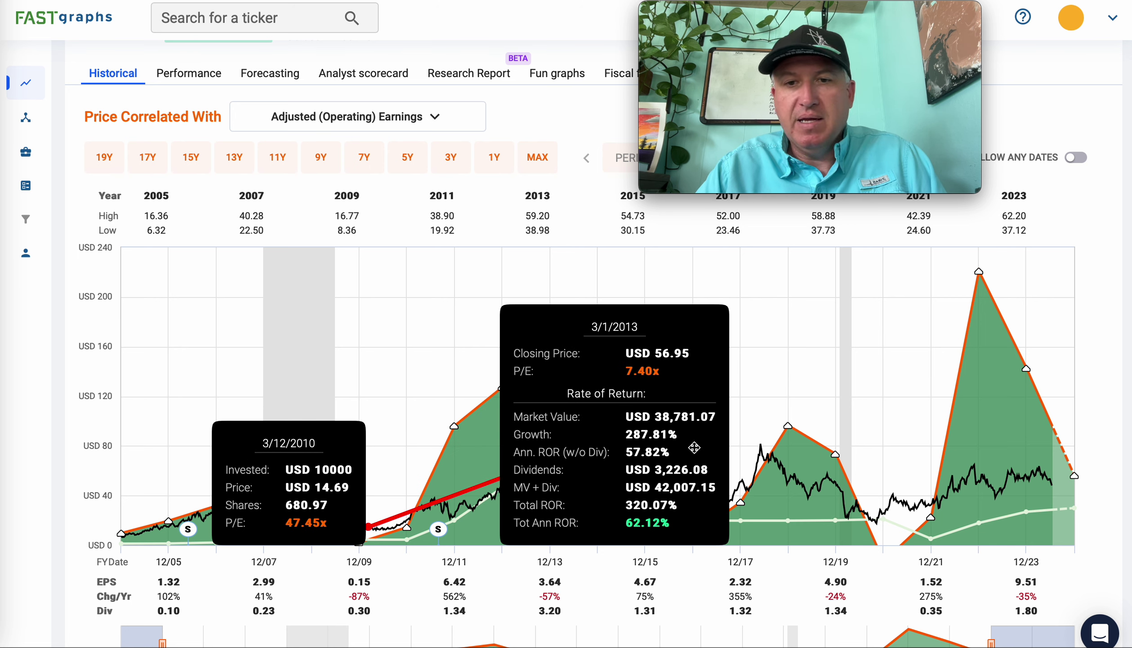
# - Clear HF Sinclair's rate-of-return measurement and look over its price and adjusted operating earnings graph
pyautogui.click(468, 513)
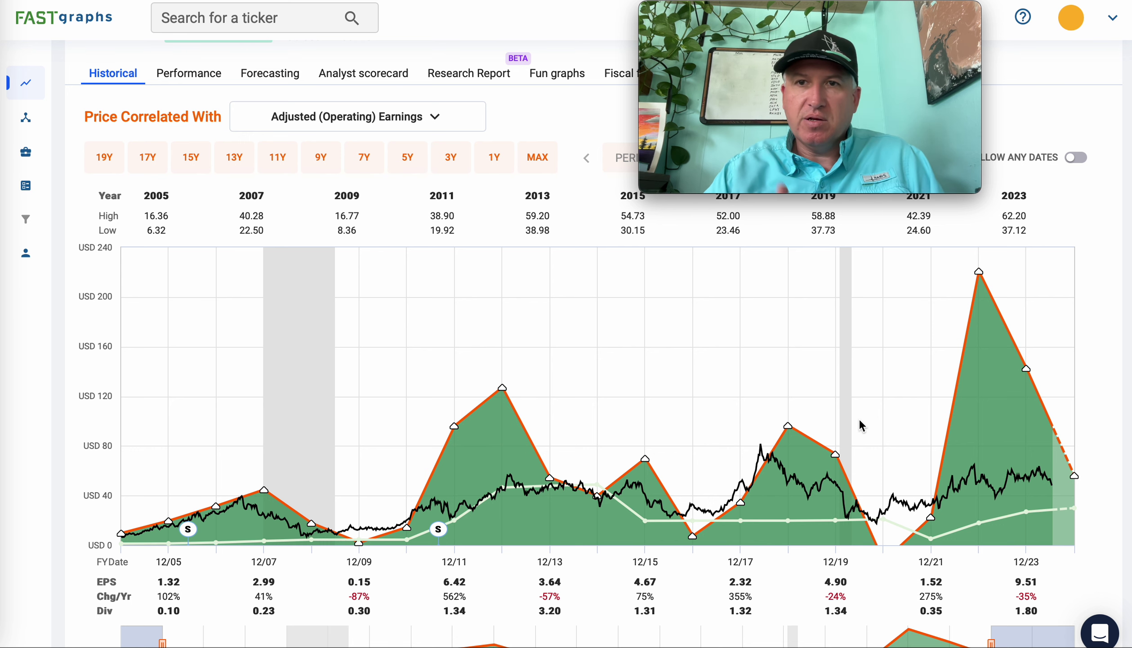
pyautogui.scroll(1, 860, 421)
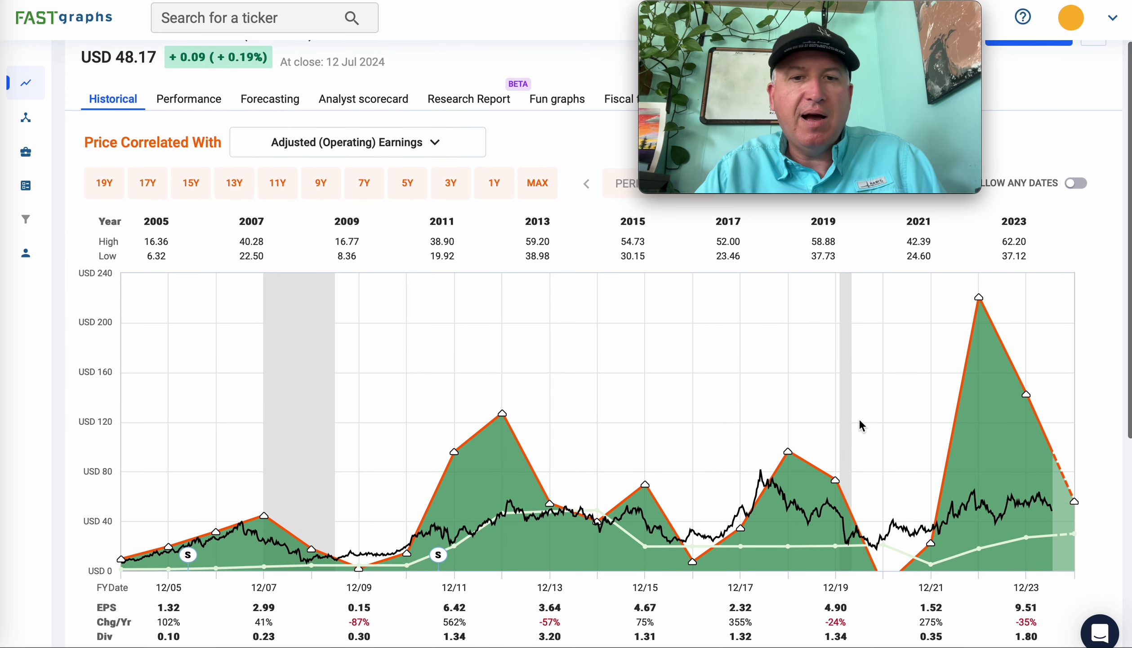
pyautogui.scroll(2, 678, 437)
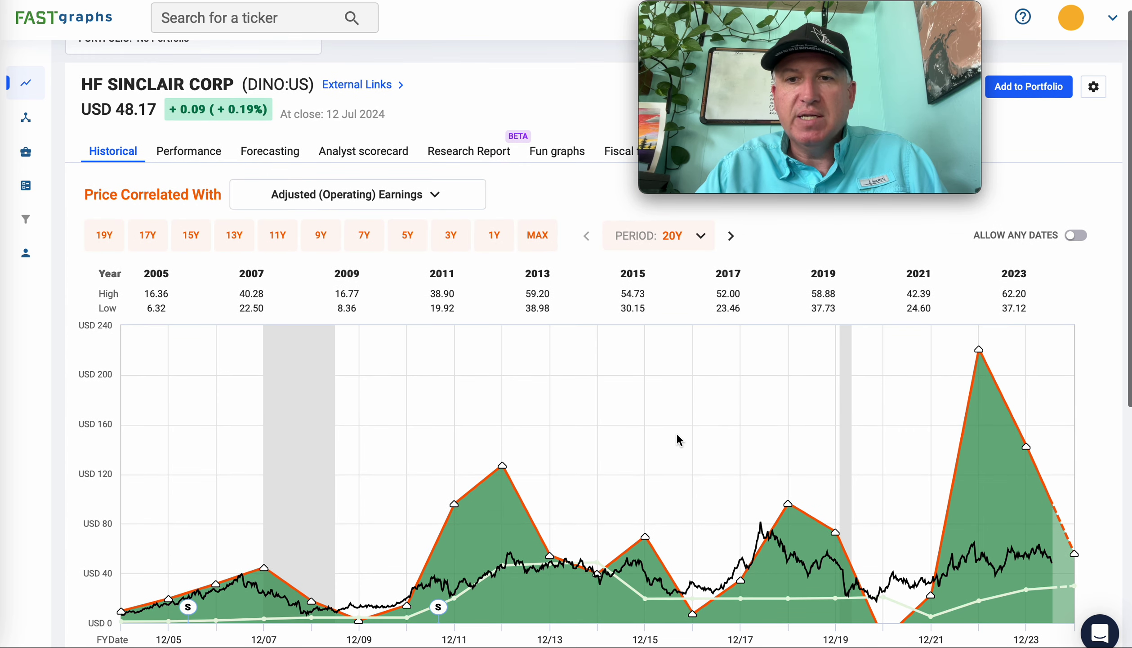
pyautogui.scroll(1, 678, 436)
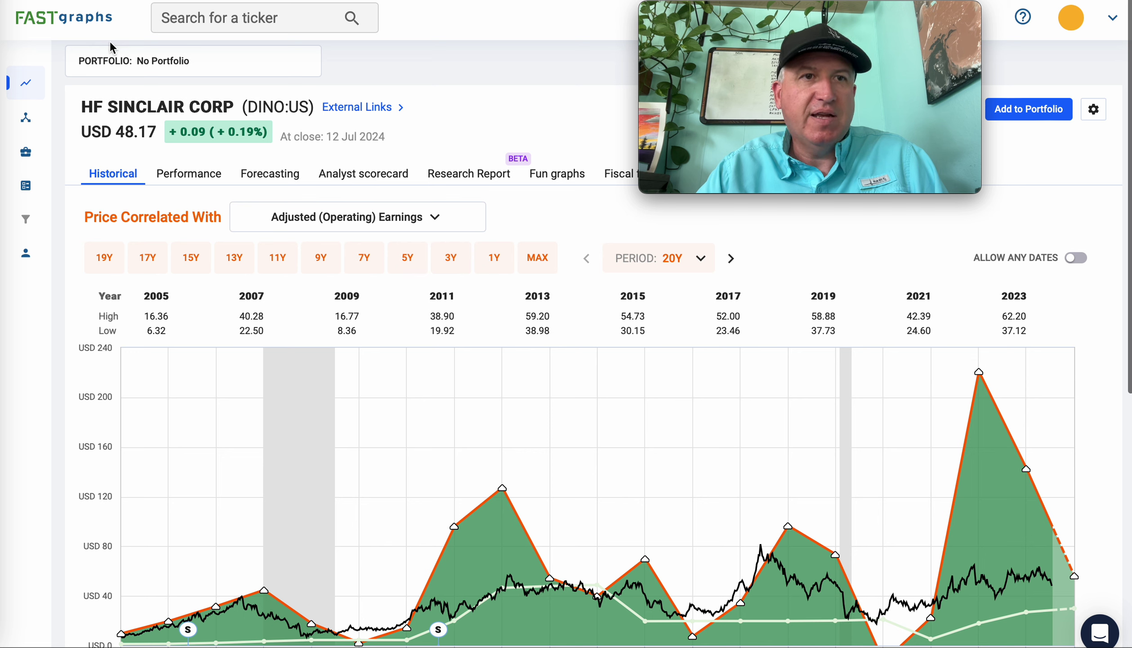
# - Check the ticker after DINO in the S&P MidCap 400 list and load the graph for DKS (Dick's Sporting Goods), US primary equity
pyautogui.click(30, 1)
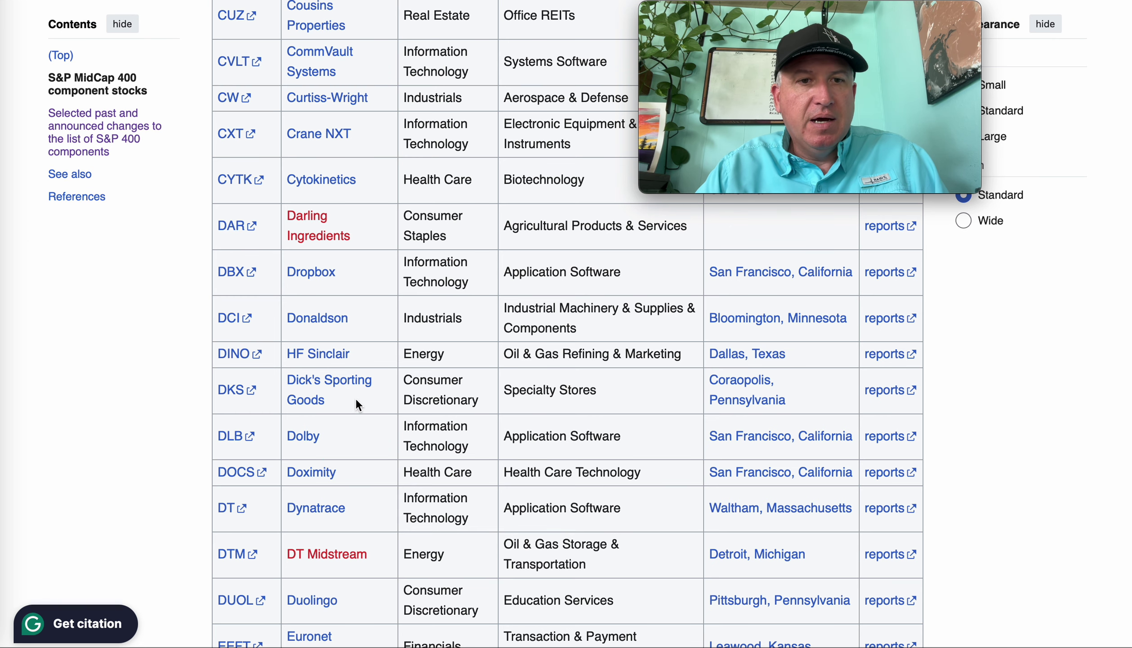
pyautogui.click(231, 1)
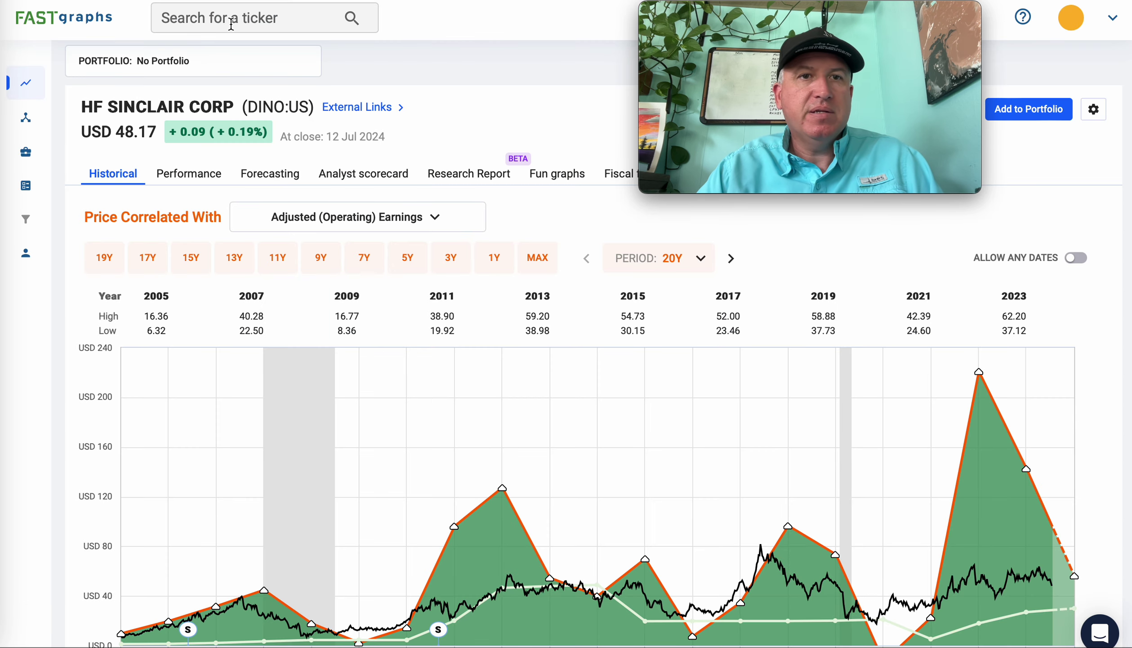
pyautogui.click(234, 25)
pyautogui.write('dks')
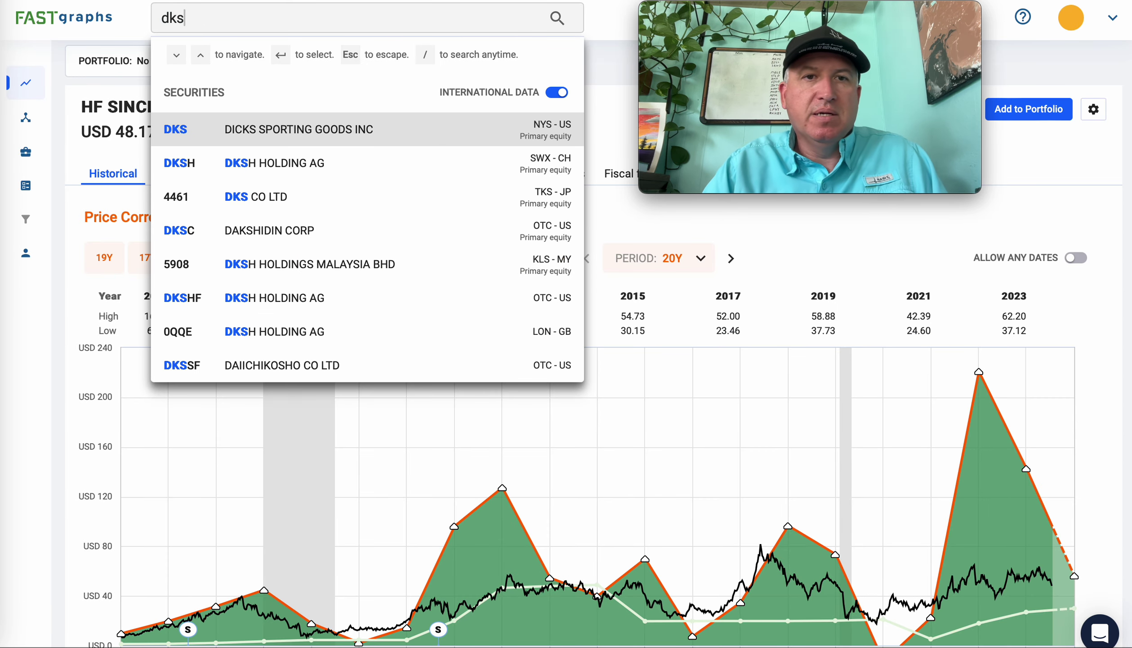
pyautogui.press('Return')
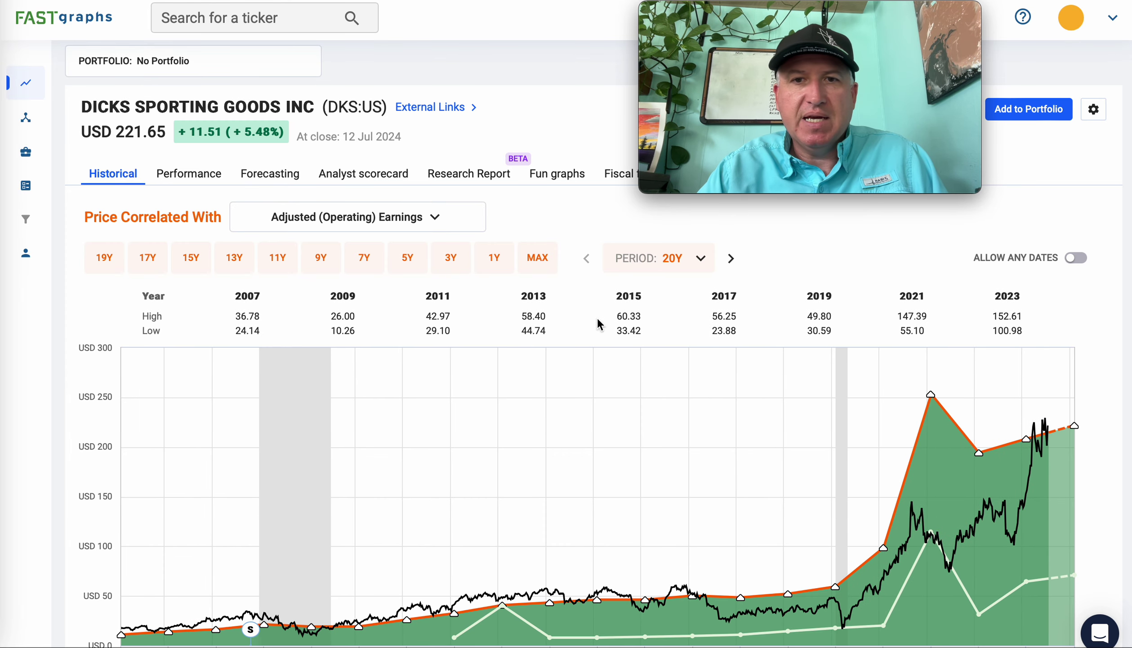
# - Show Dick's Sporting Goods' maximum history, narrow the range to end at fiscal 1/20, and examine price against earnings
pyautogui.click(536, 264)
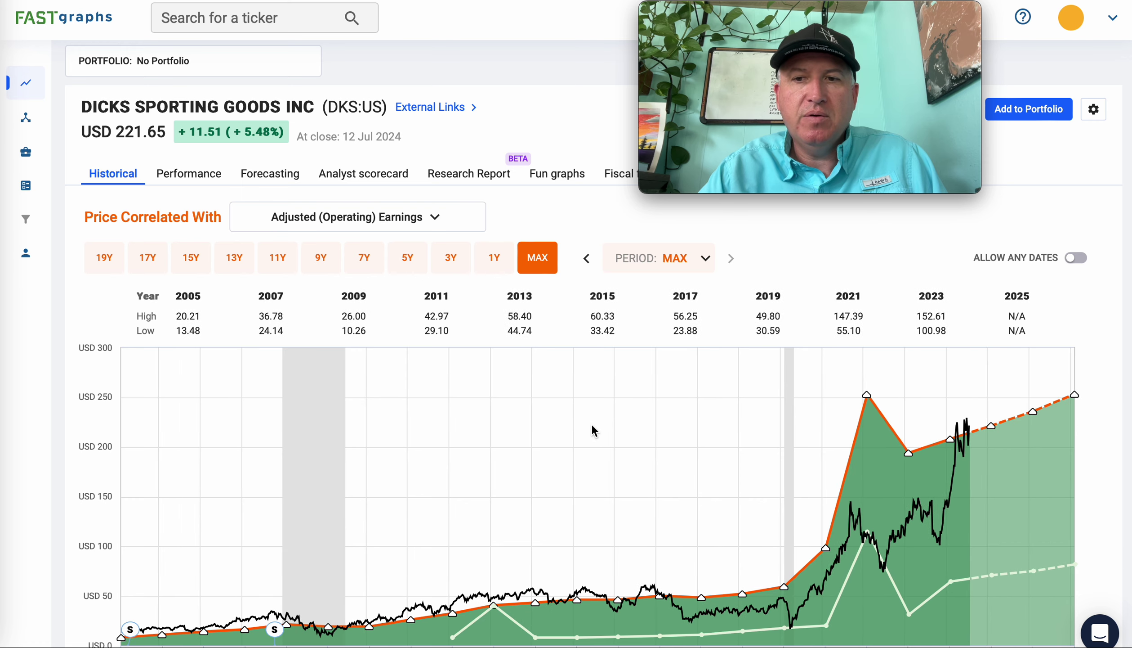
pyautogui.scroll(-2, 591, 431)
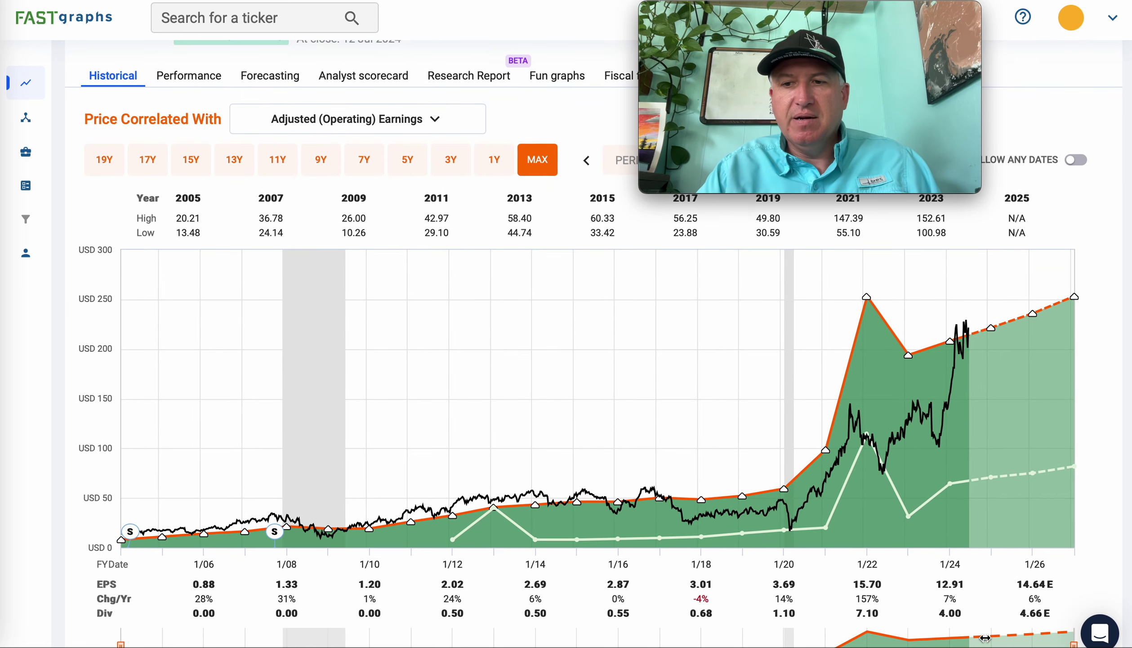
pyautogui.scroll(-1, 985, 638)
pyautogui.moveTo(1074, 613); pyautogui.dragTo(786, 641)
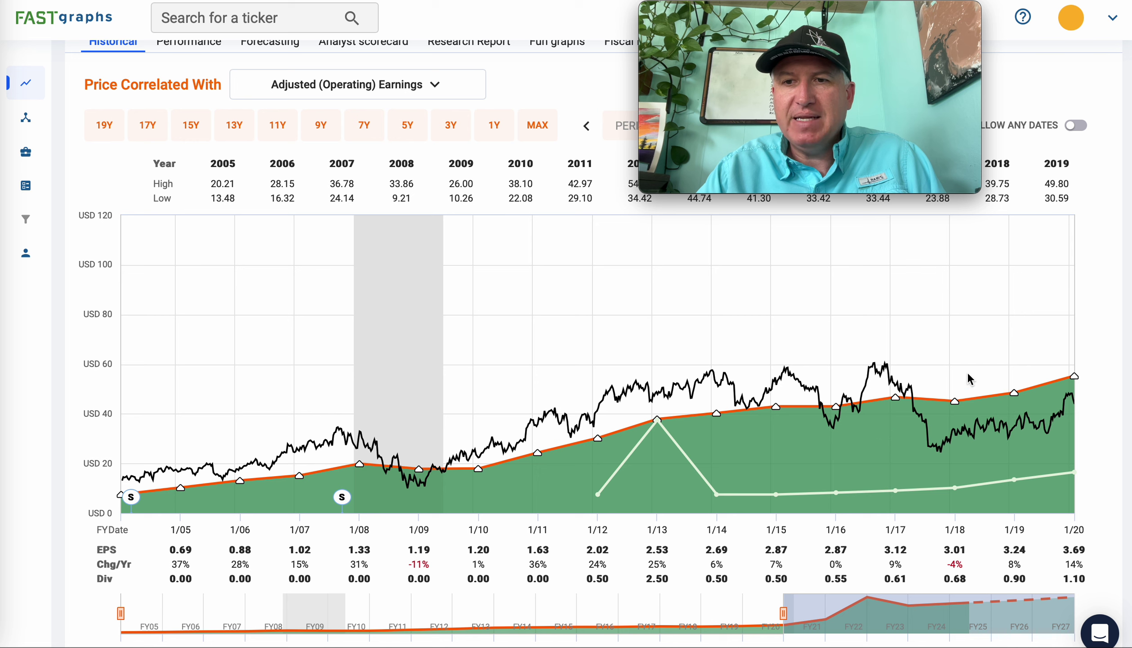
pyautogui.moveTo(884, 377)
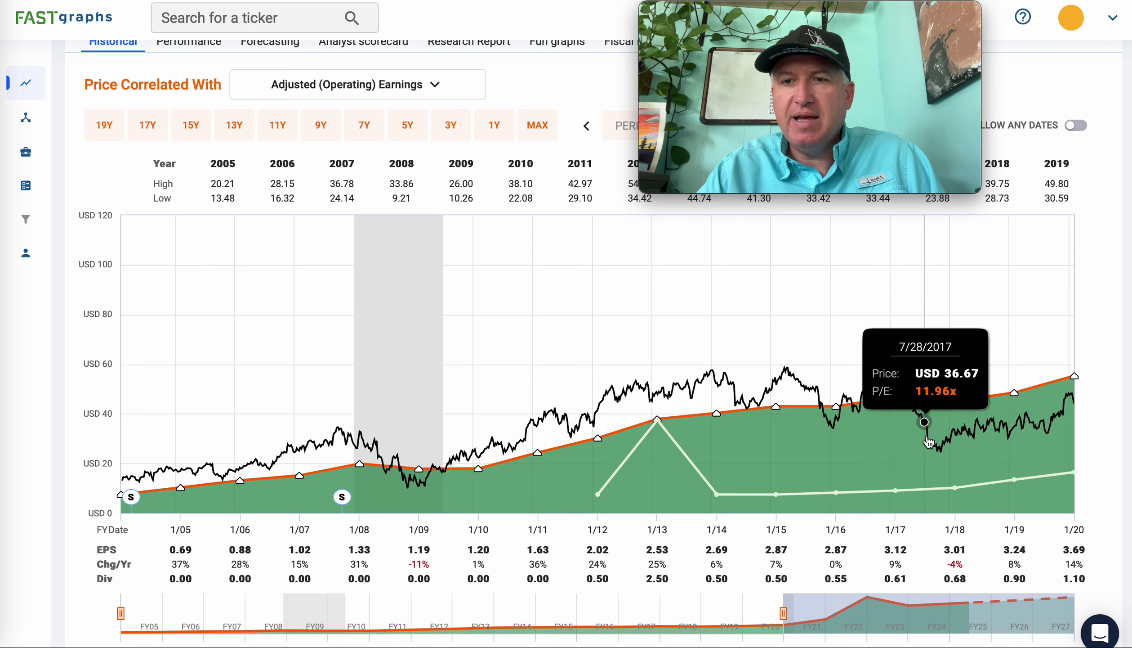
# - Compare Dick's Sporting Goods' price with Basic Earnings, and return the correlation to Adjusted (Operating) Earnings
pyautogui.click(418, 96)
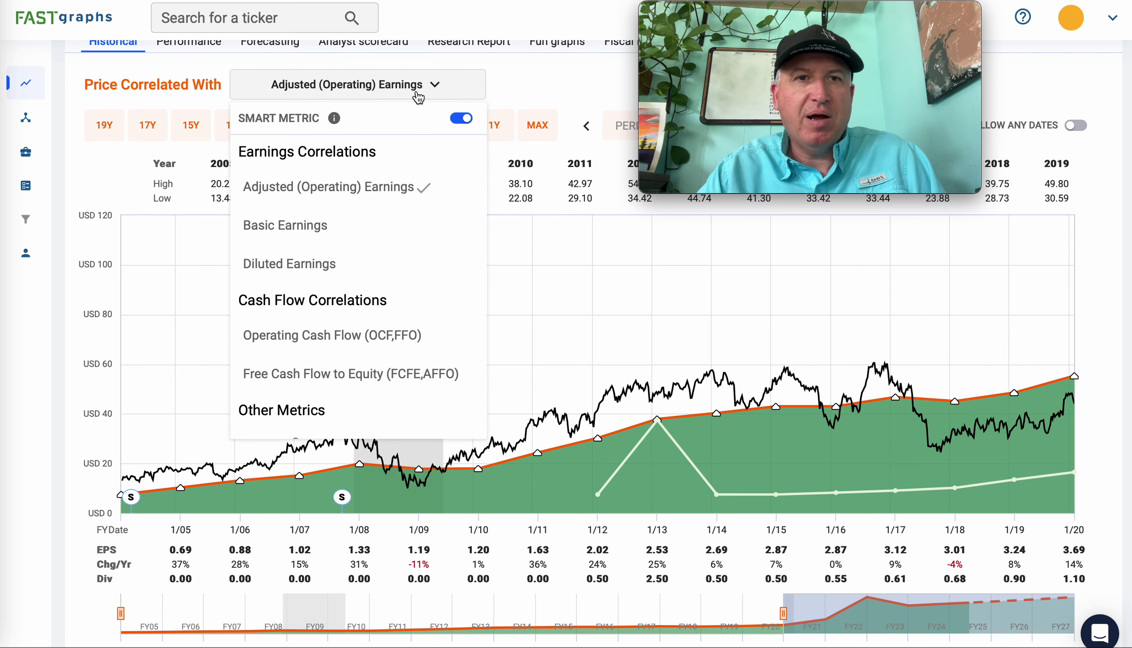
pyautogui.click(301, 226)
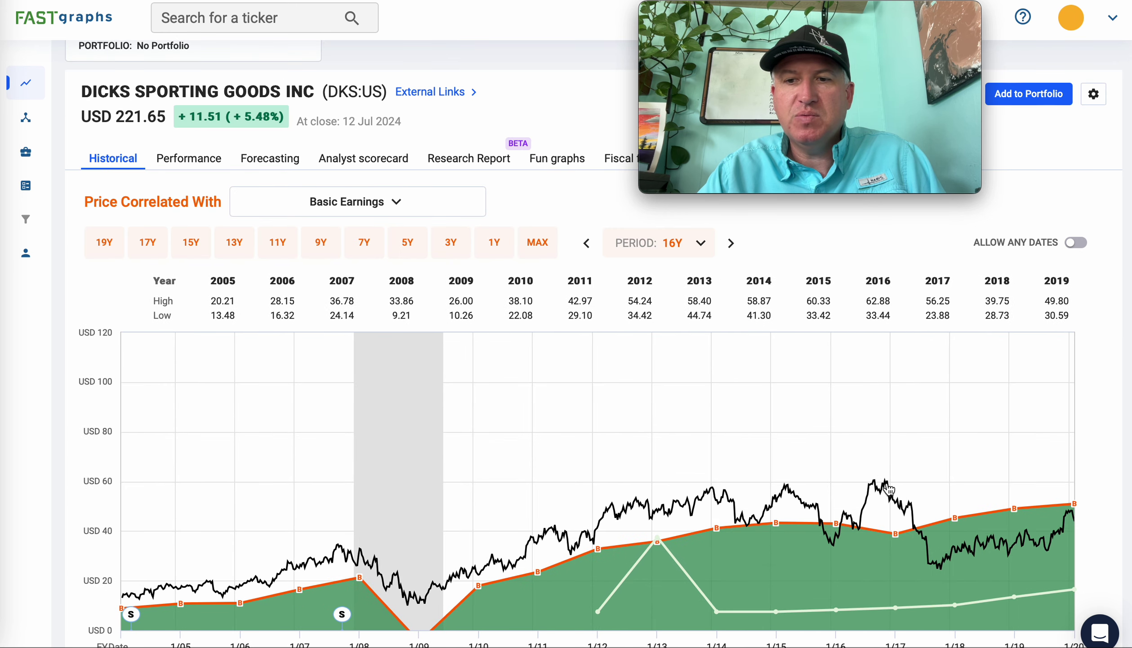
pyautogui.click(380, 202)
pyautogui.click(349, 302)
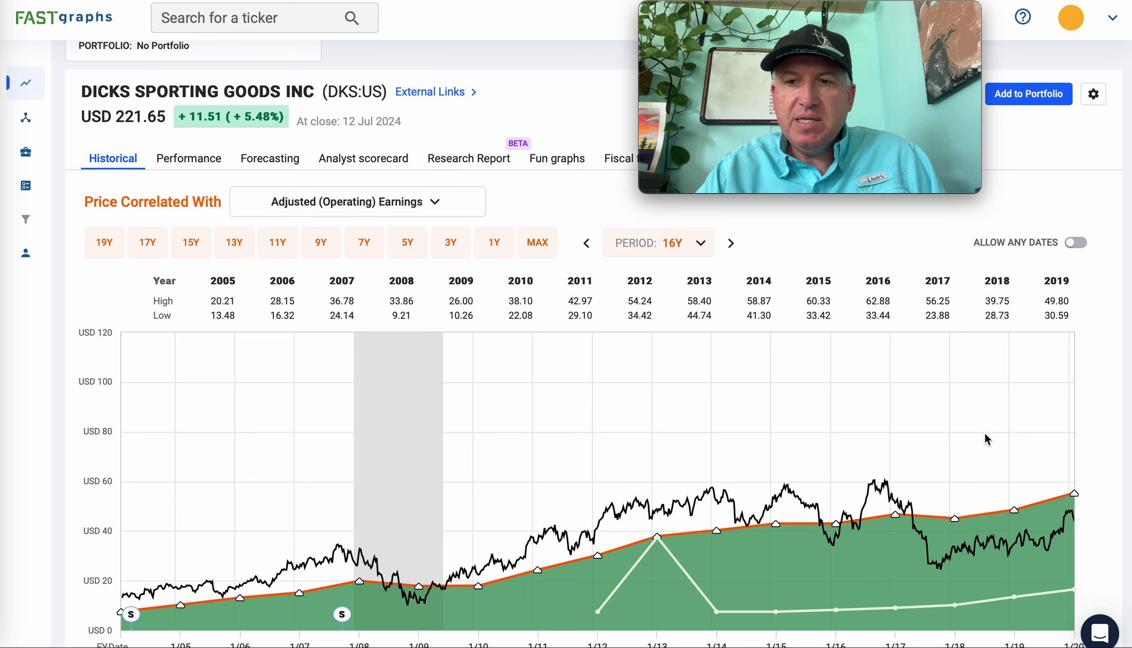
# - Restore Dick's Sporting Goods' maximum period and examine its recent price rise against earnings and forecasts
pyautogui.click(540, 244)
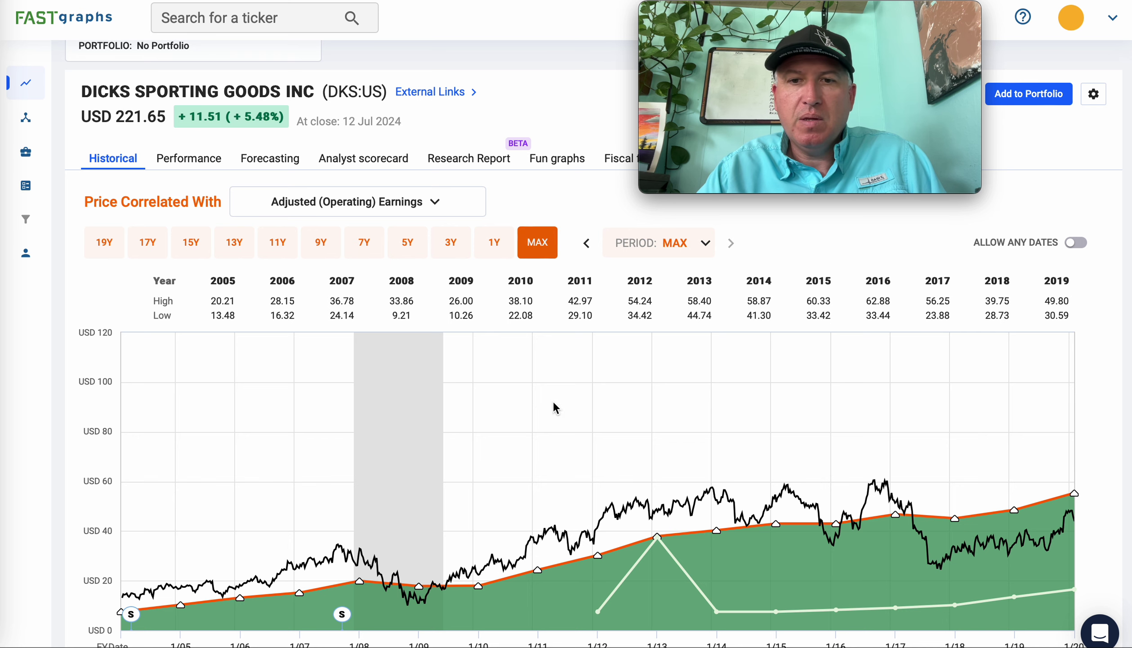
pyautogui.scroll(-1, 692, 477)
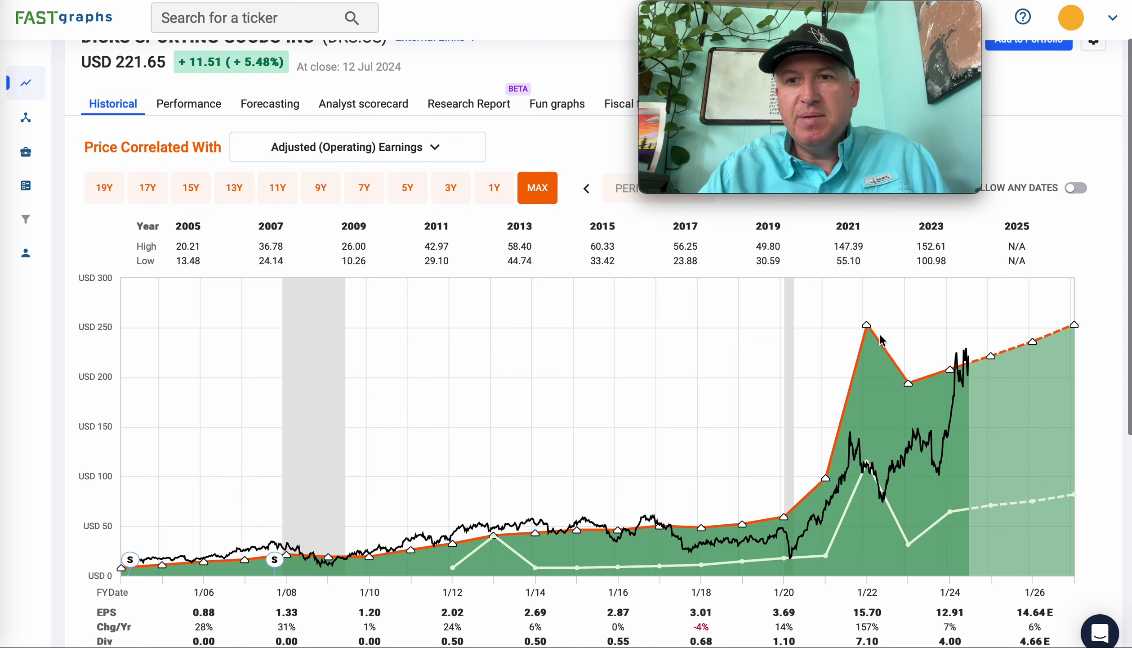
pyautogui.moveTo(939, 388)
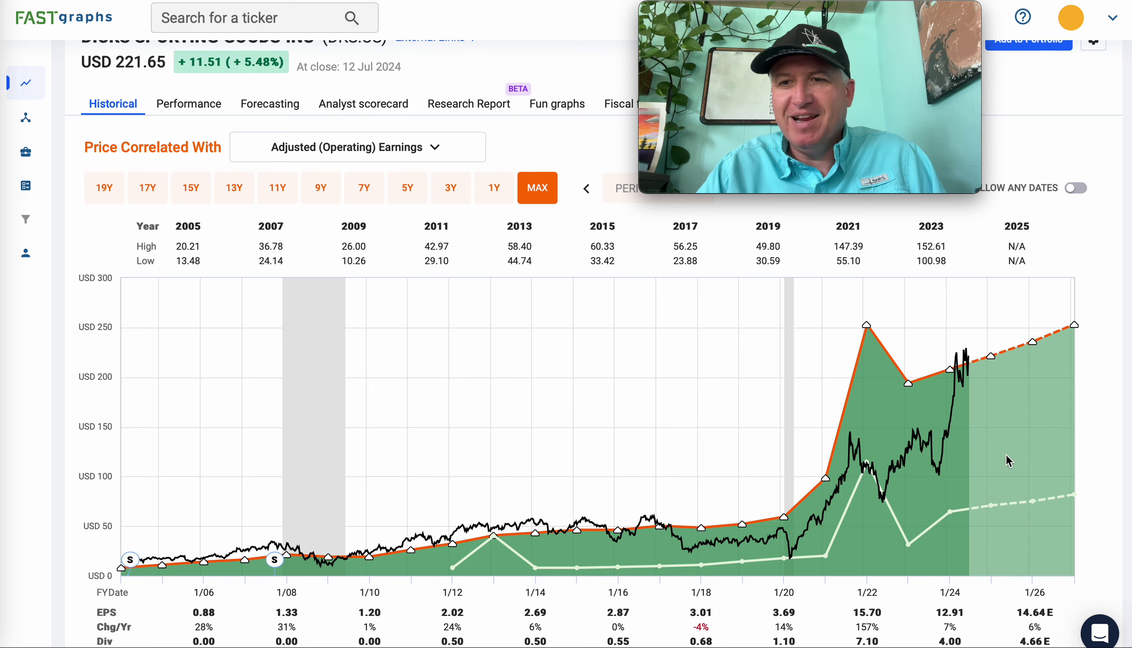
# - Check the ticker after DKS in the S&P MidCap 400 list and load the graph for DLB (Dolby Laboratories), US primary equity
pyautogui.scroll(2, 1005, 452)
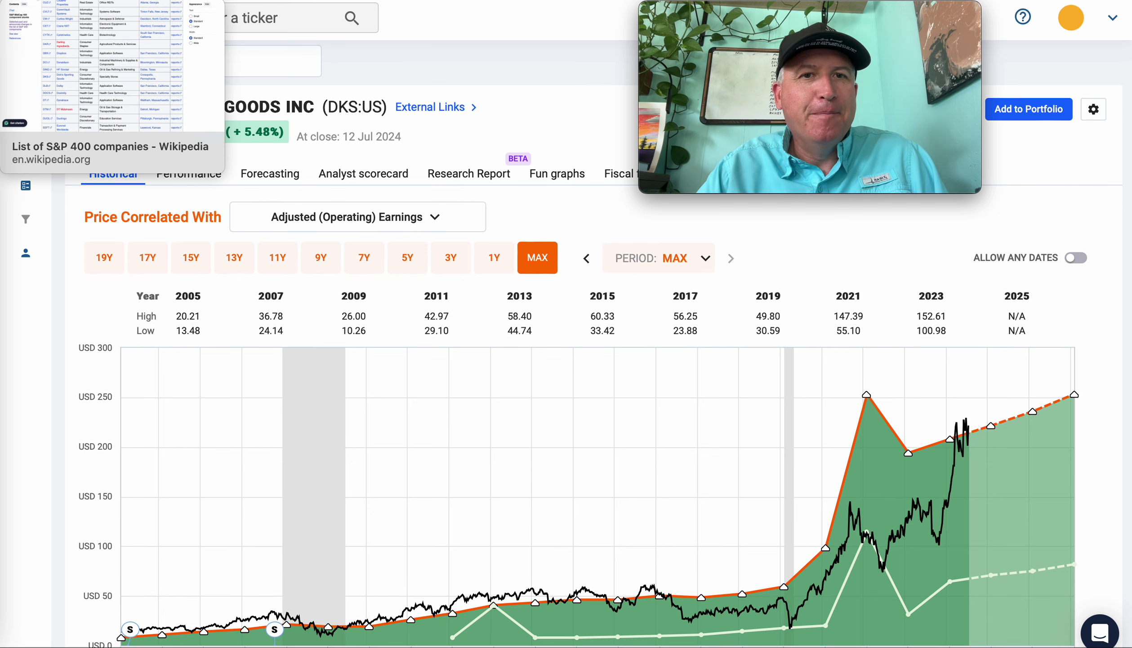
pyautogui.click(36, 2)
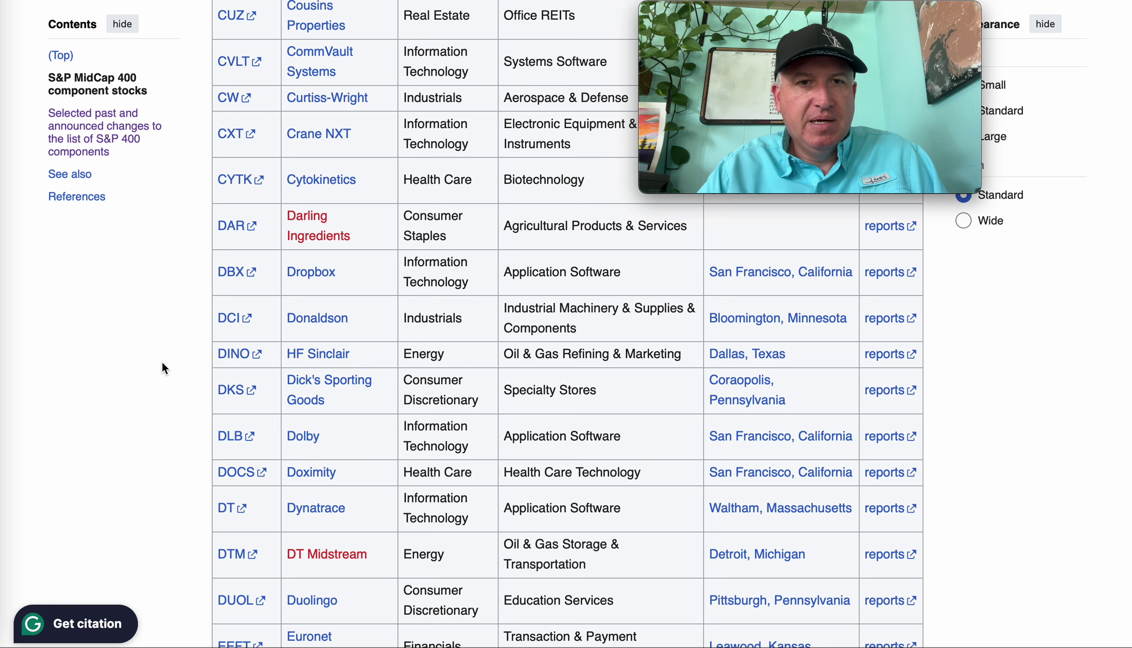
pyautogui.scroll(-3, 171, 387)
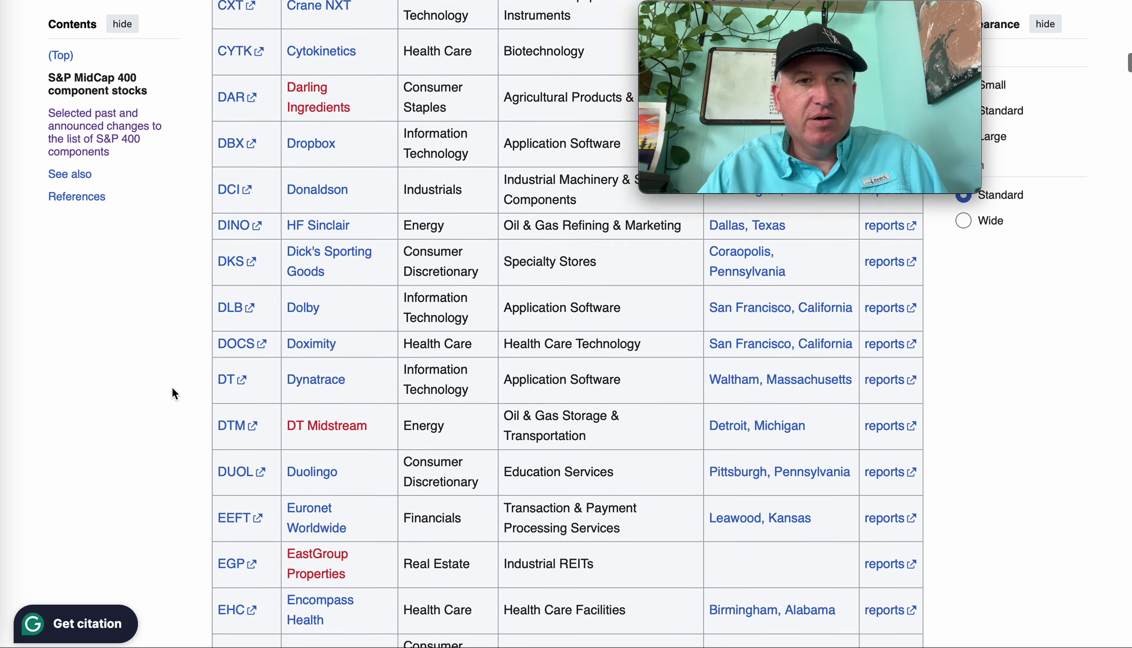
pyautogui.click(234, 4)
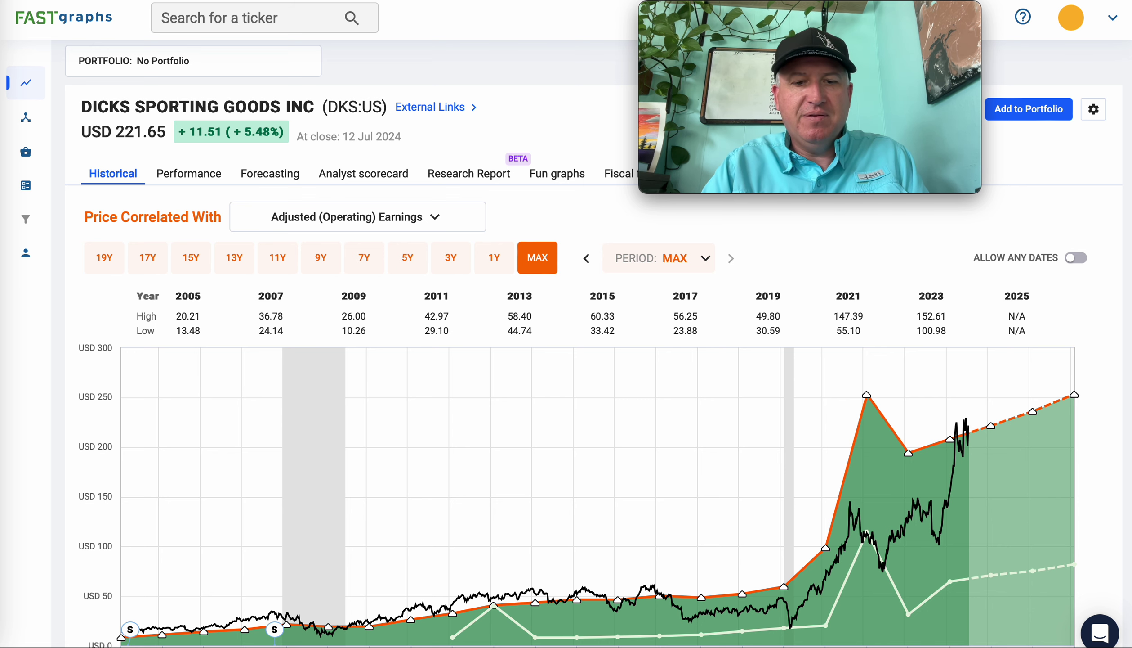
pyautogui.press('/')
pyautogui.write('dlb')
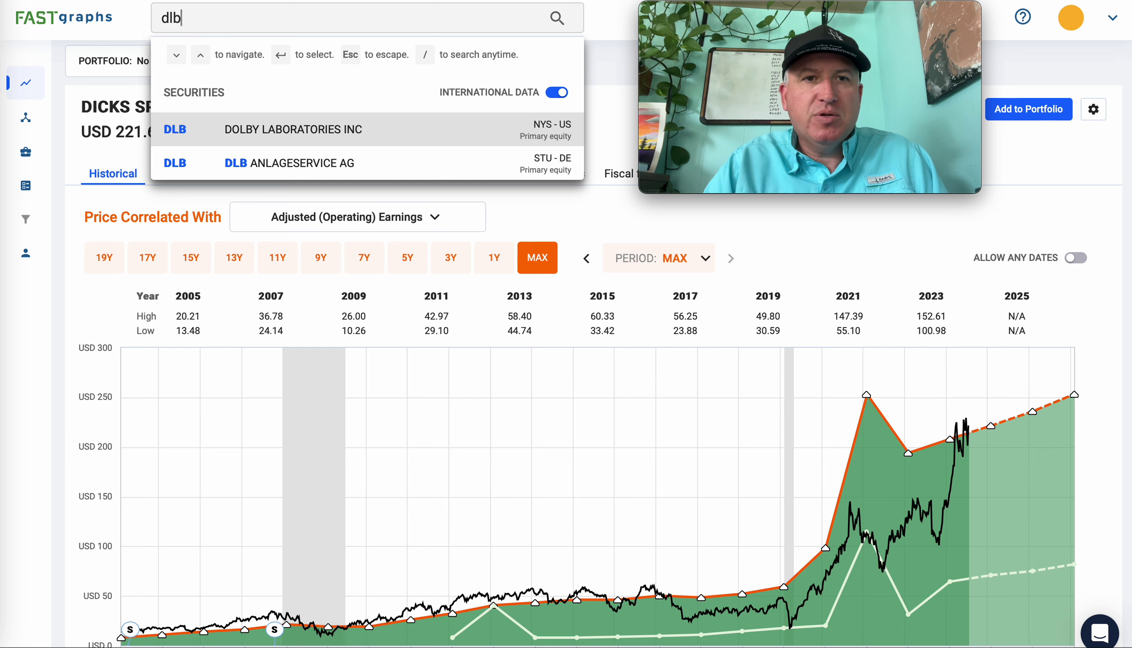
pyautogui.press('Return')
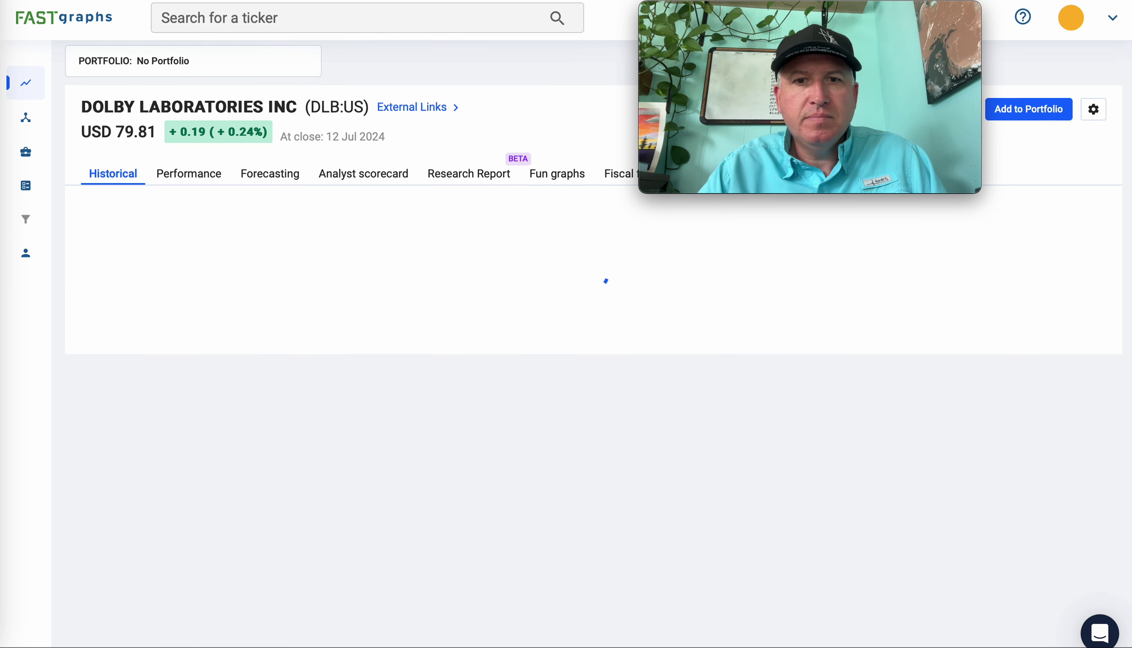
# - Review Dolby's yearly EPS and price history over the maximum period, comparing it with the 11-year view
pyautogui.scroll(-2, 420, 390)
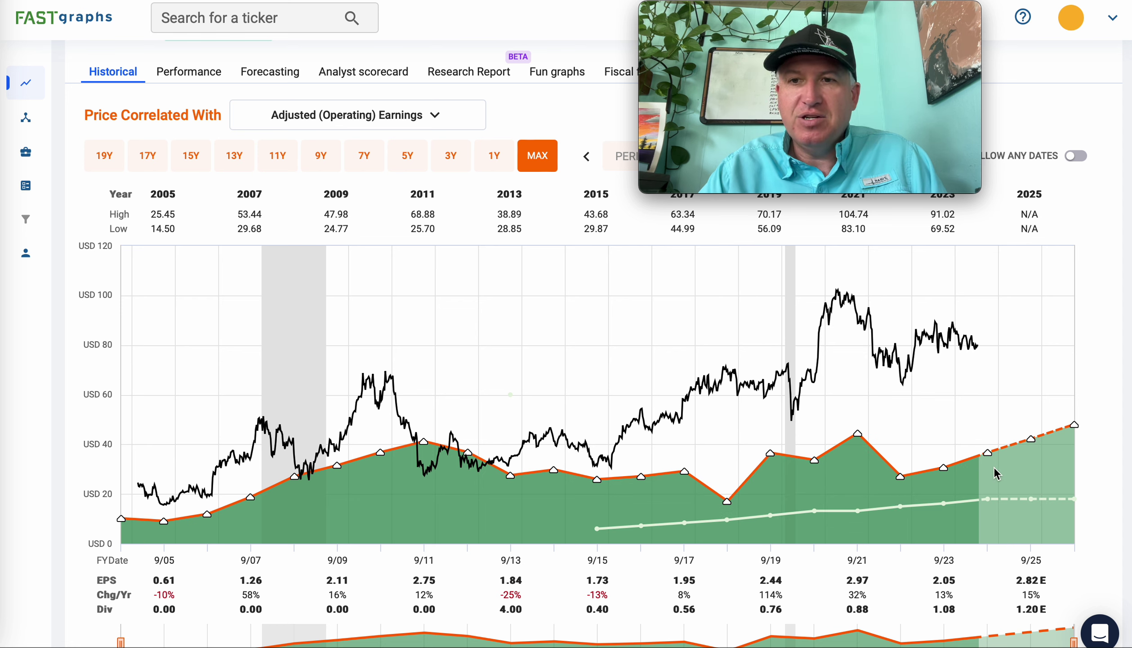
pyautogui.moveTo(980, 350)
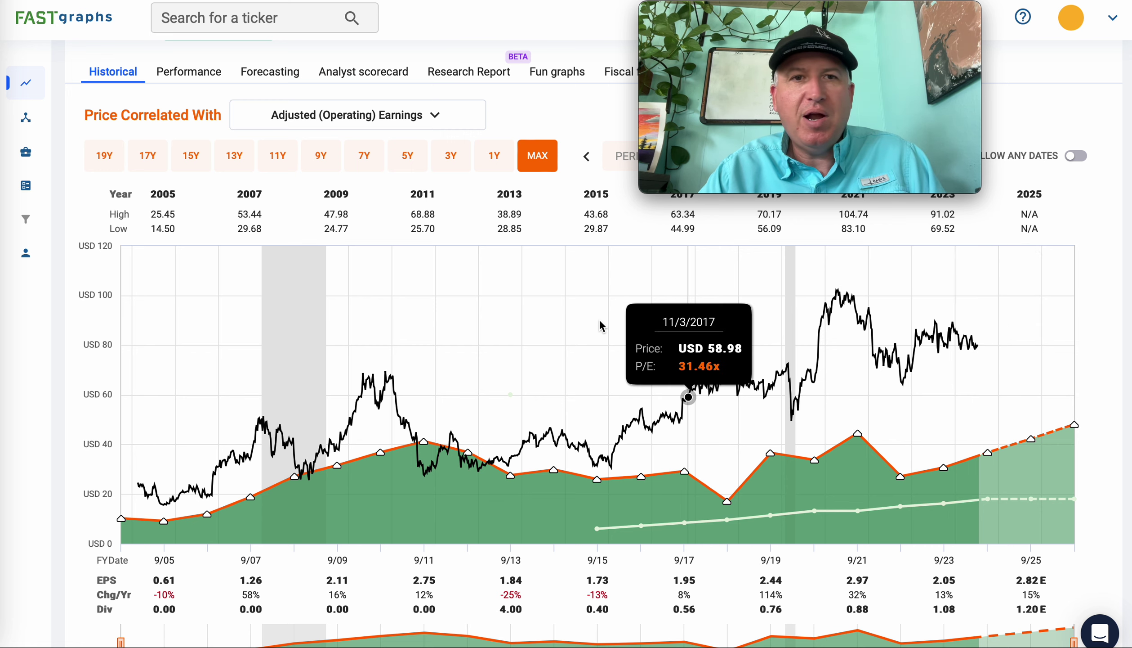
pyautogui.click(283, 161)
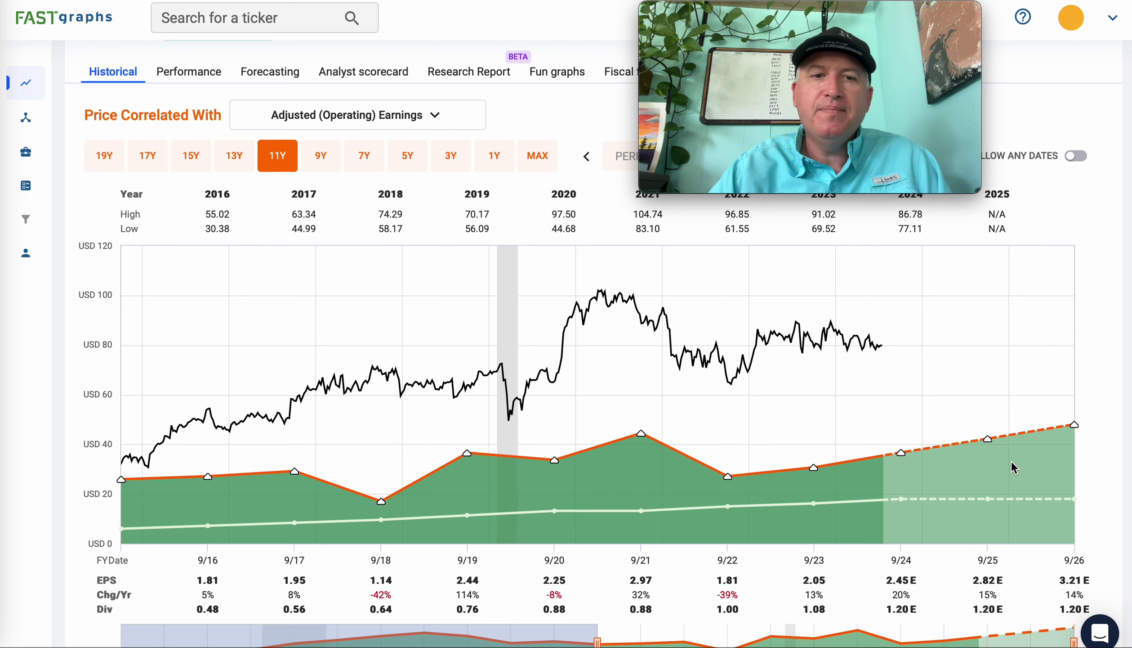
pyautogui.click(537, 158)
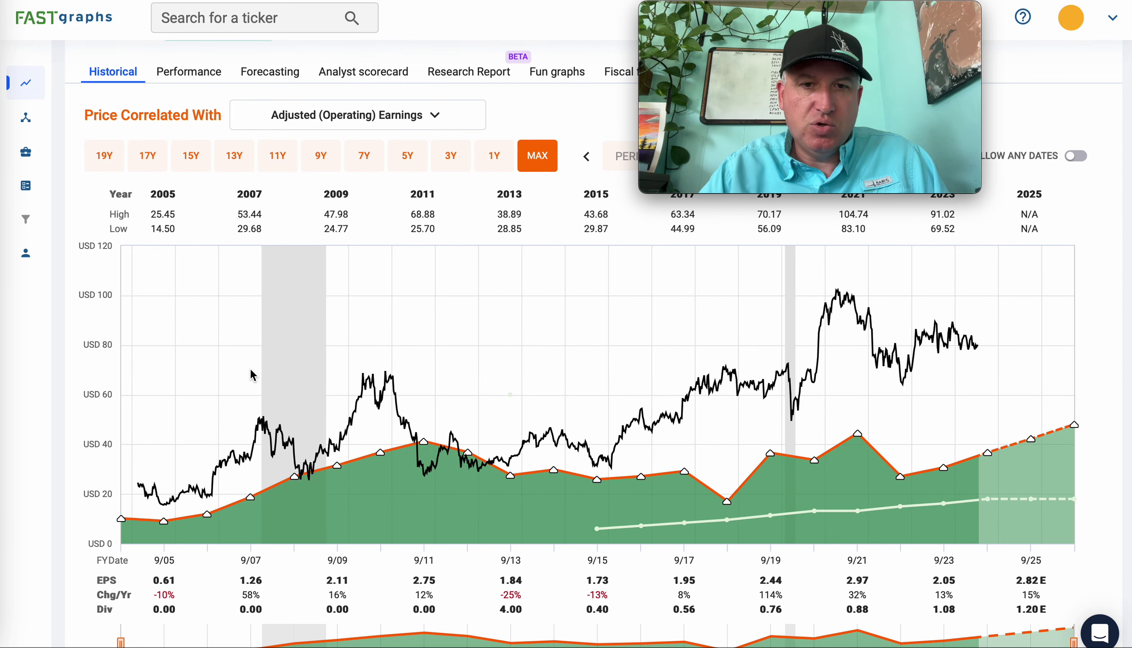
# - Show Dolby's 11-year period and shorten the range to end at fiscal 9/24
pyautogui.click(278, 162)
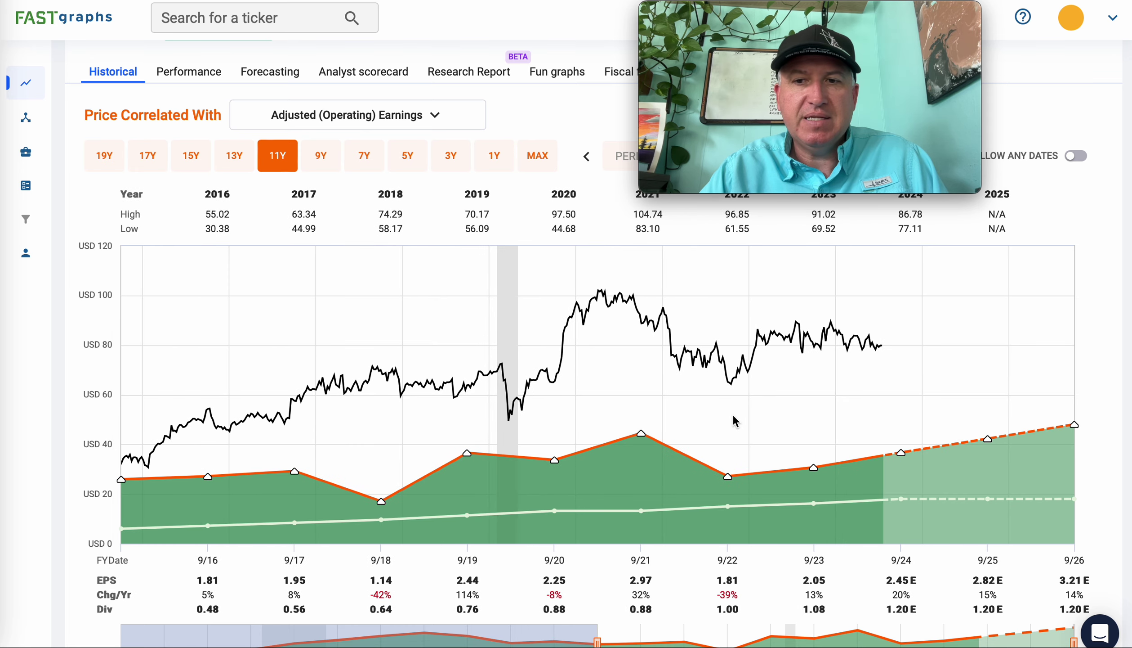
pyautogui.scroll(-2, 882, 414)
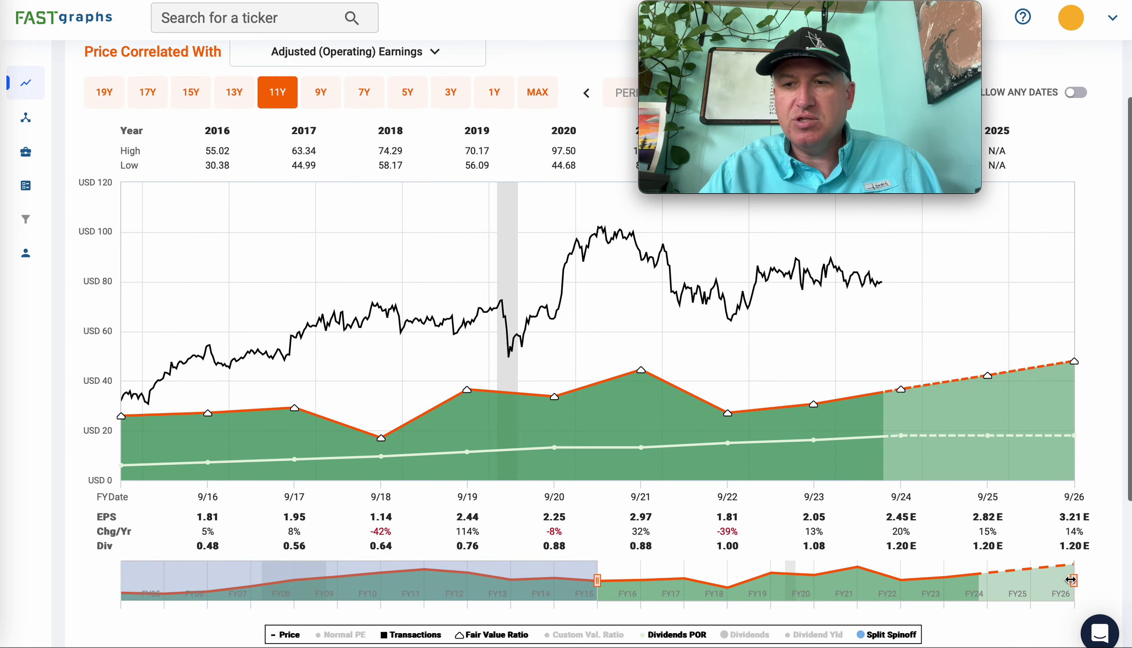
pyautogui.moveTo(1075, 582); pyautogui.dragTo(987, 581)
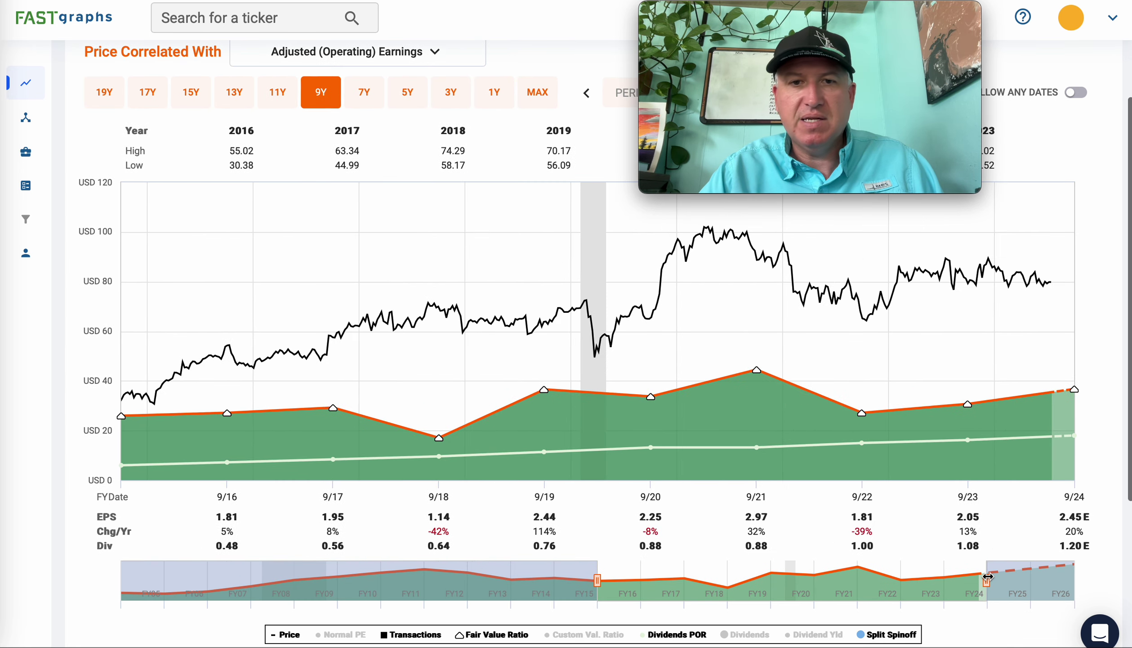
# - Examine Dolby's FAST Facts, graph key, company info and analyst scorecard, and return the graph to the maximum period
pyautogui.scroll(-2, 642, 515)
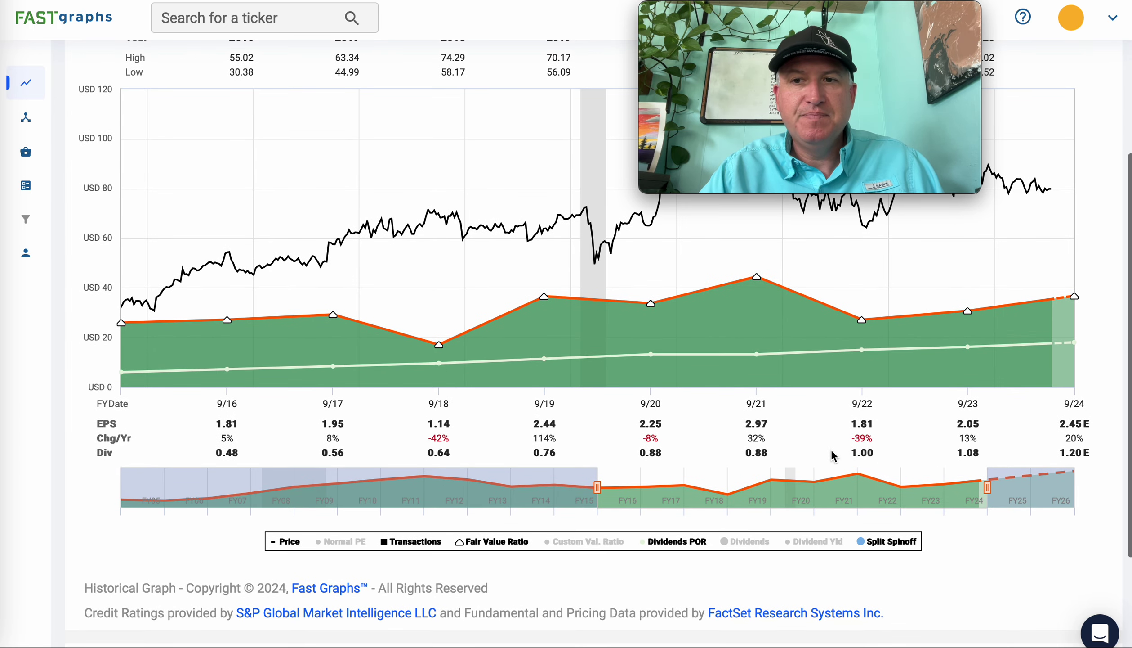
pyautogui.scroll(-5, 832, 450)
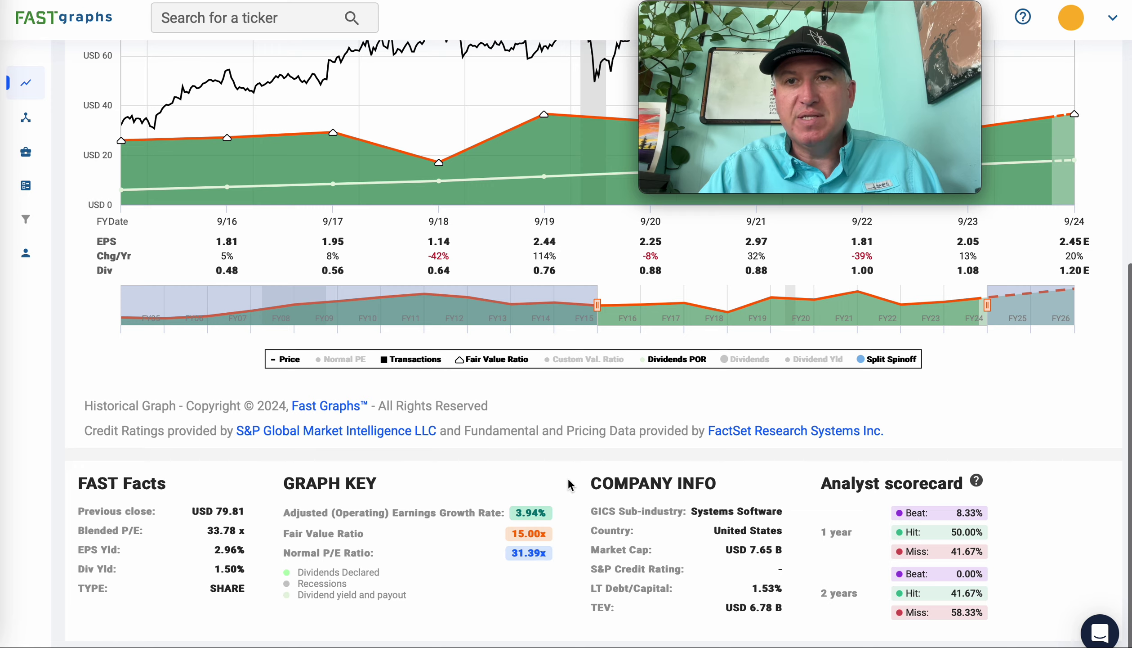
pyautogui.scroll(10, 568, 476)
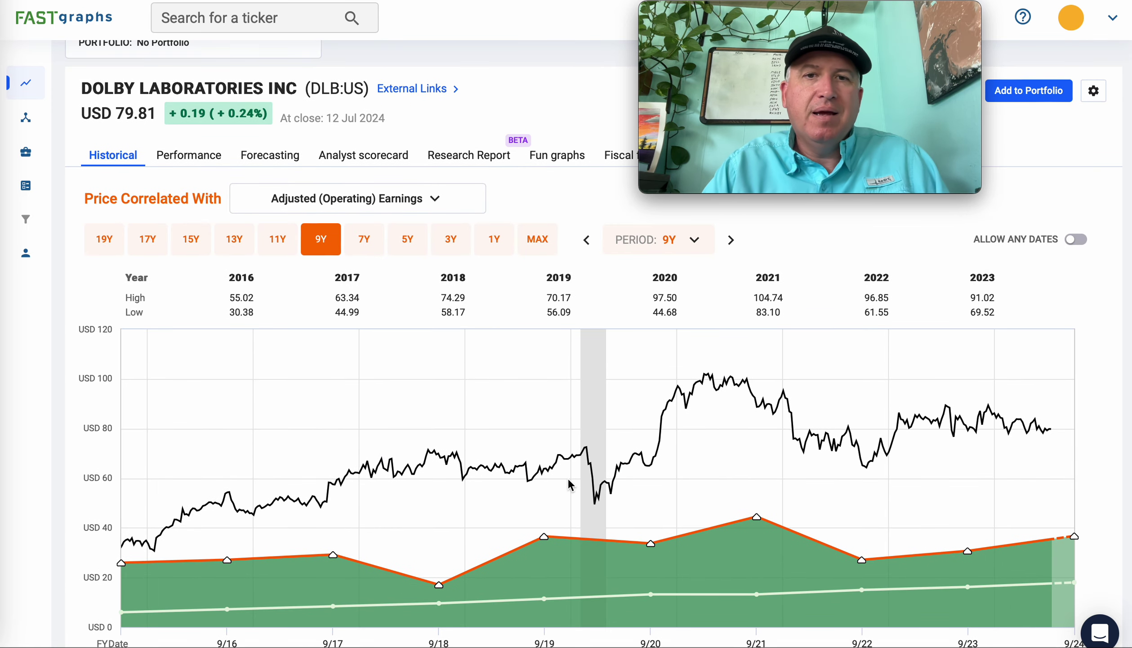
pyautogui.click(543, 243)
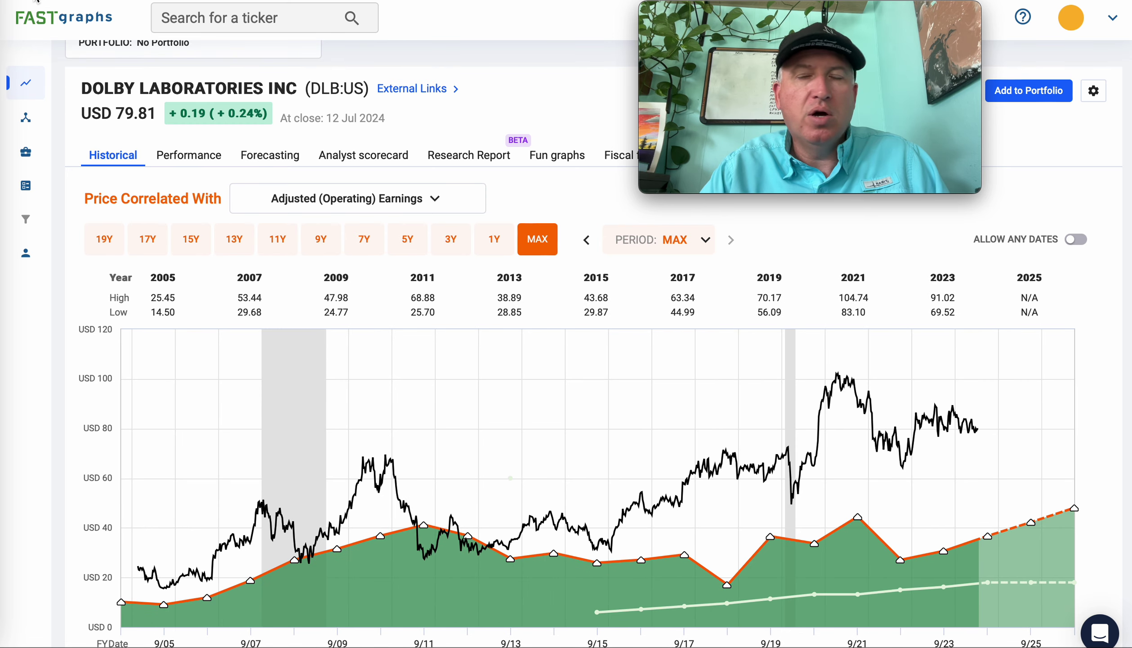
# - Check the ticker after DLB in the S&P MidCap 400 list and load the graph for DOCS (Doximity), US primary equity
pyautogui.moveTo(37, 1)
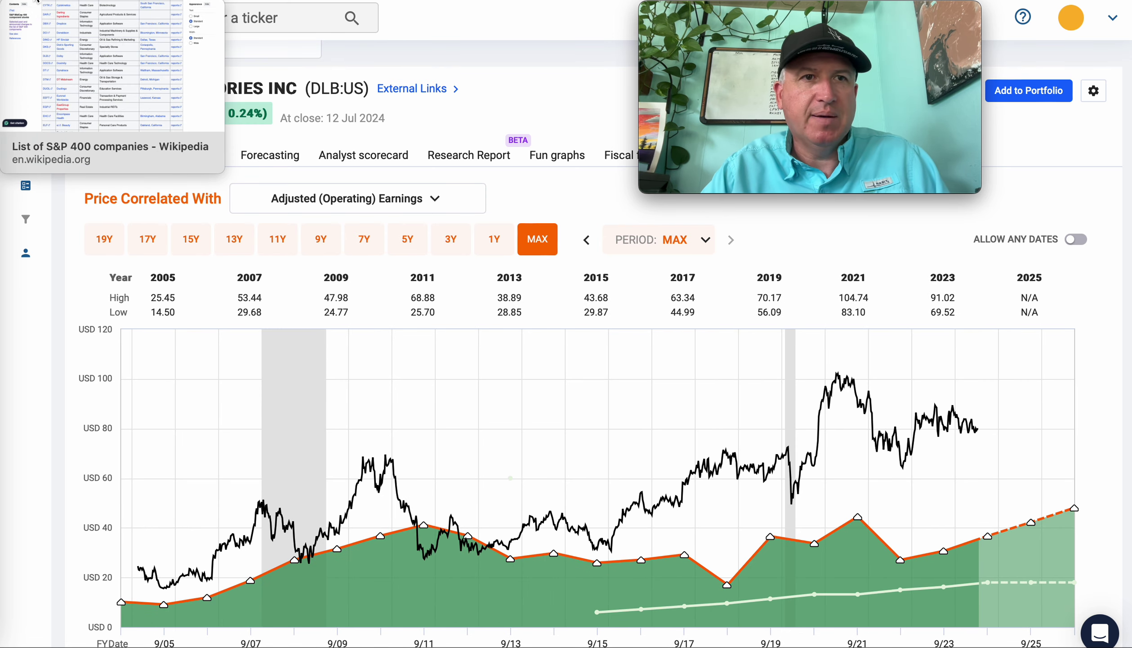
pyautogui.click(37, 2)
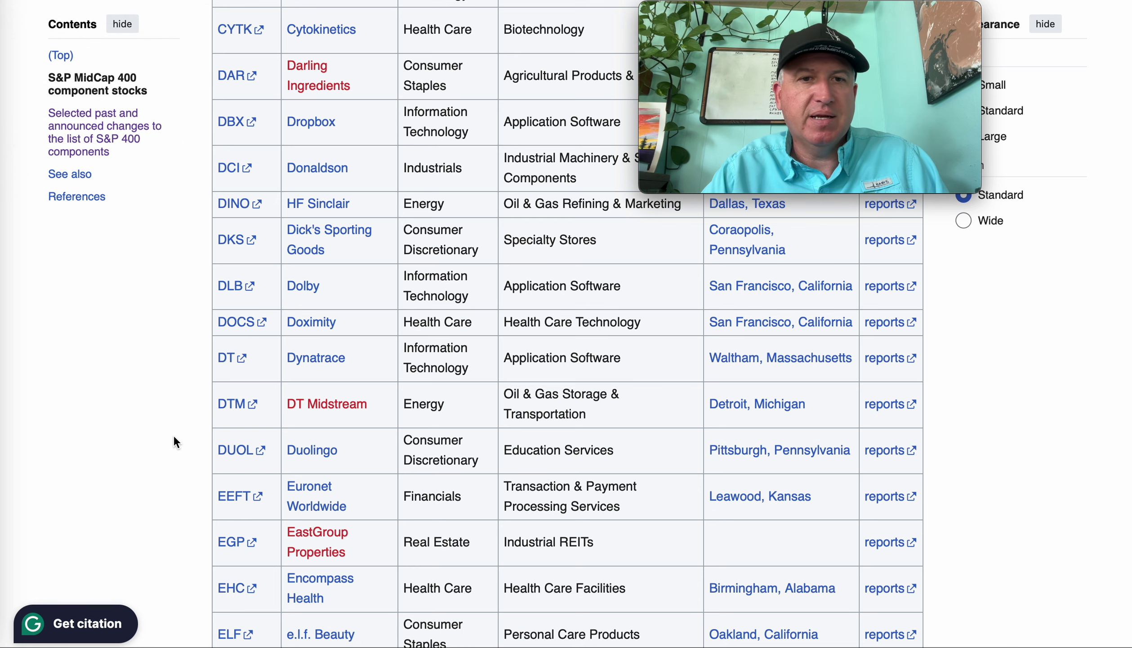
pyautogui.scroll(-1, 173, 437)
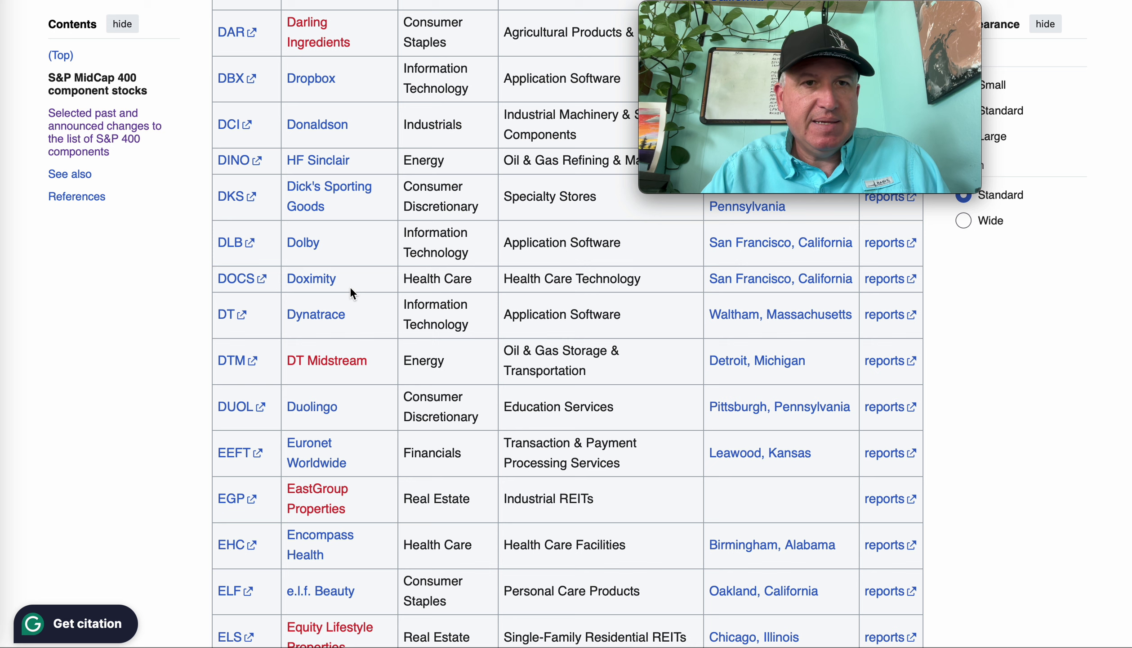
pyautogui.moveTo(148, 1)
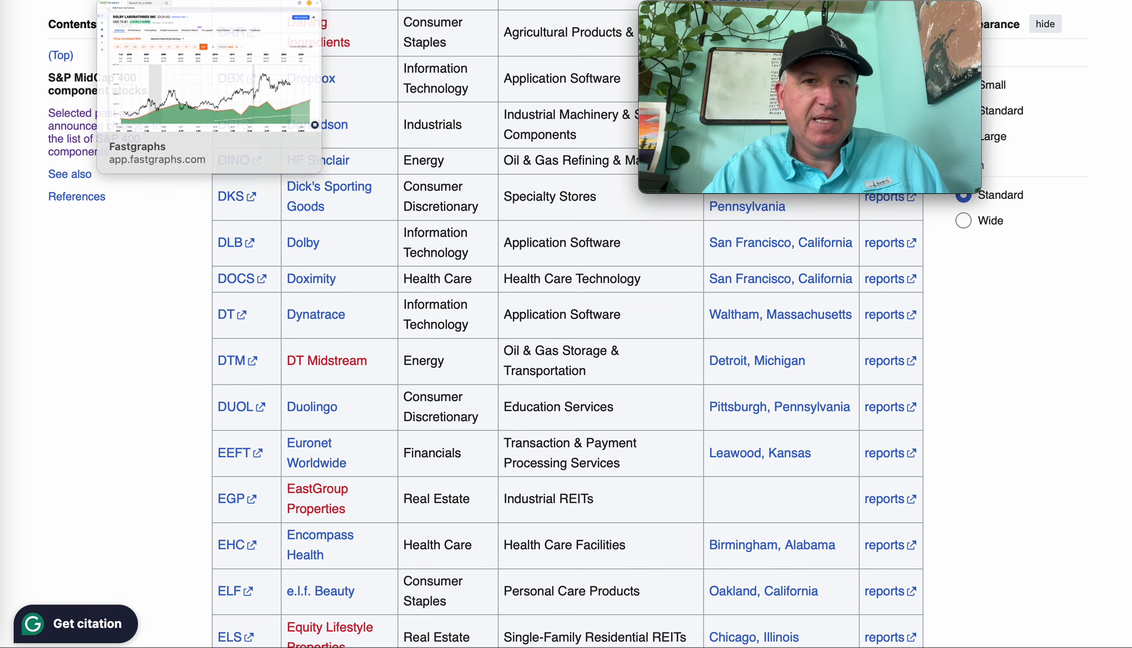
pyautogui.click(149, 1)
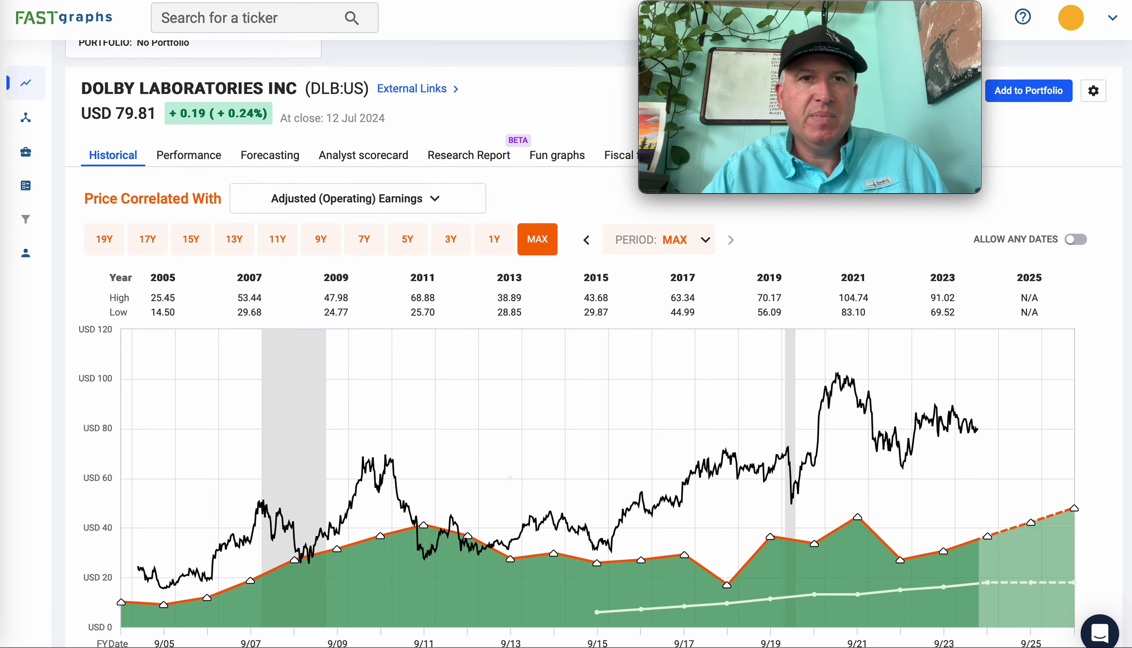
pyautogui.click(217, 18)
pyautogui.write('doc')
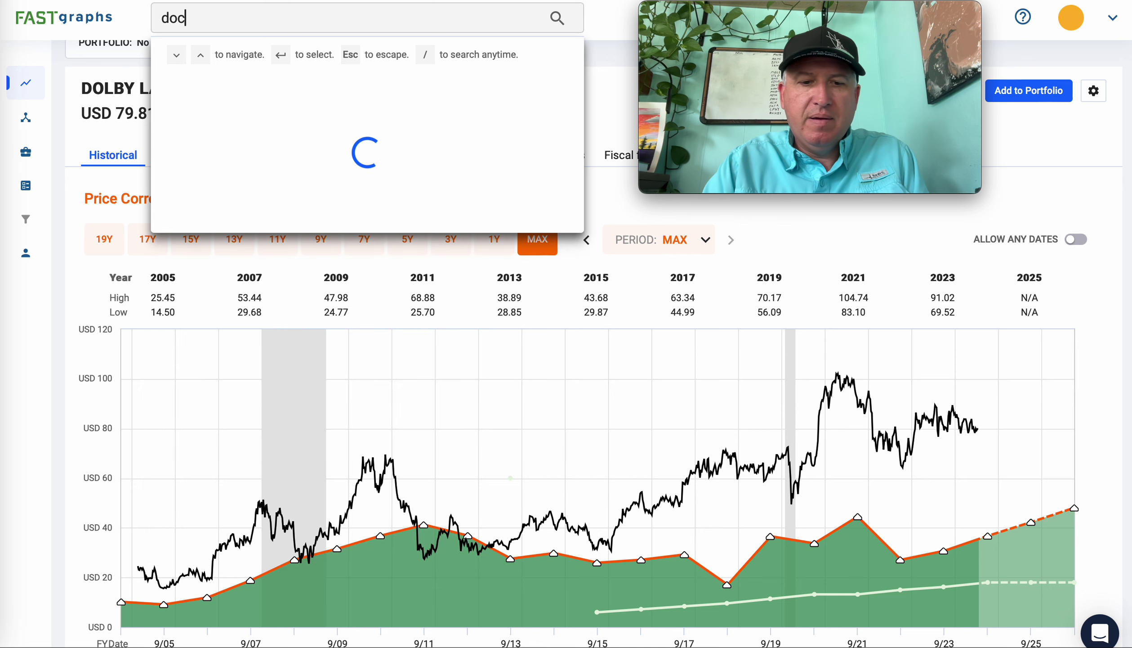
pyautogui.write('s')
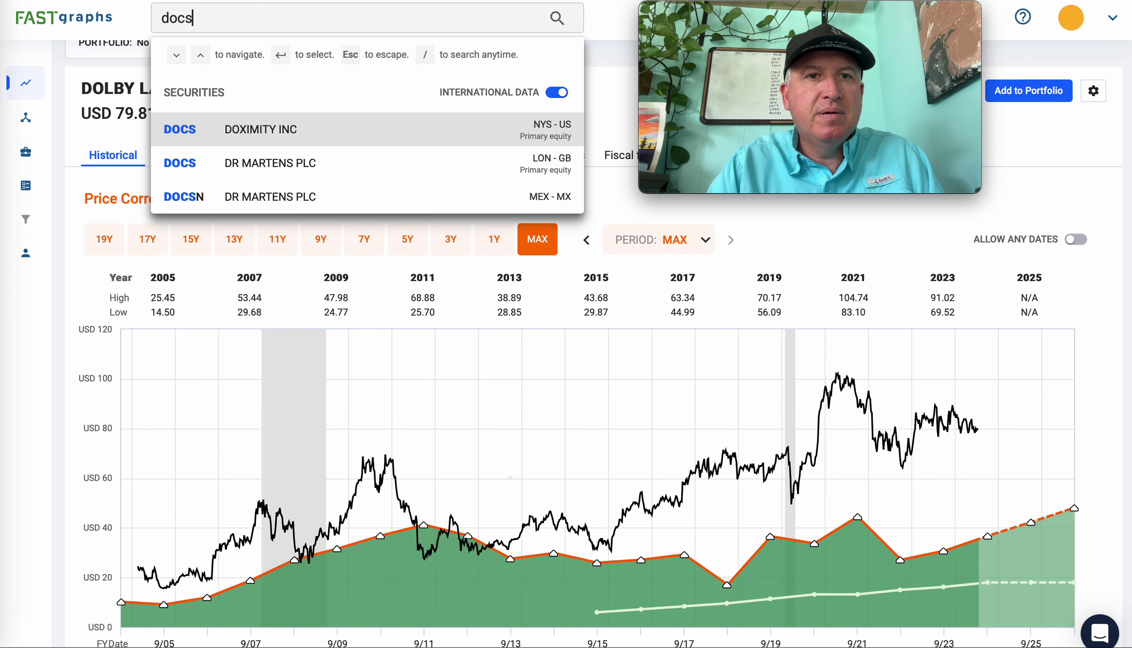
pyautogui.press('Return')
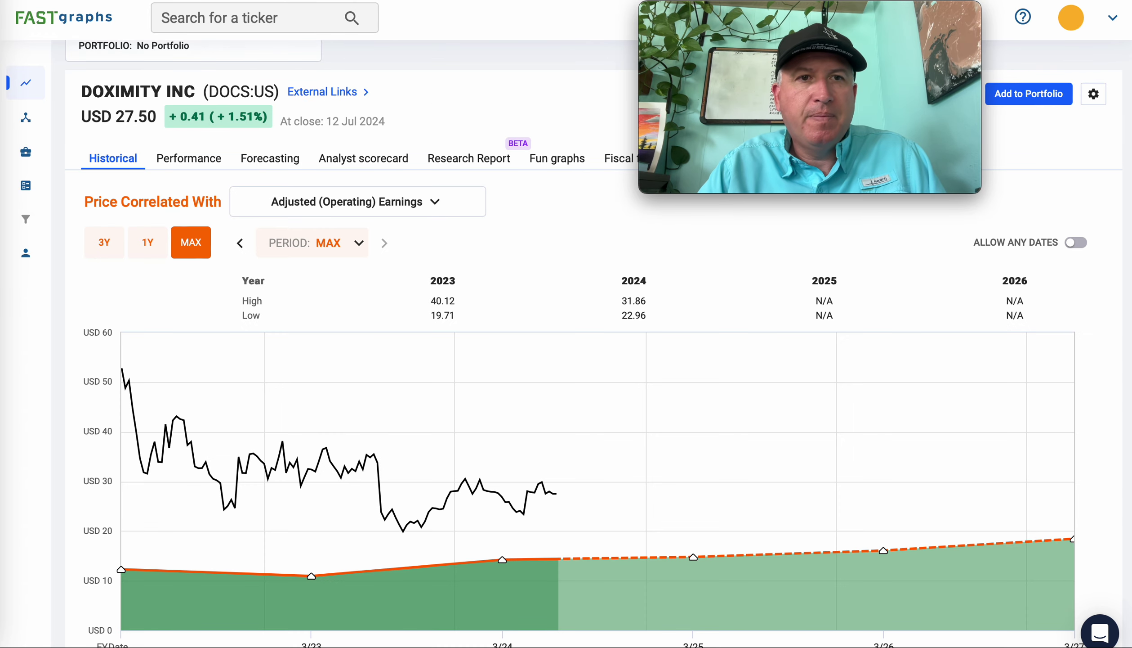
# - Measure Doximity's rate of return from 4/1/2022 to 7/12/2024 on the price line, clear the measurement, and review the yearly EPS estimates
pyautogui.scroll(-3, 440, 447)
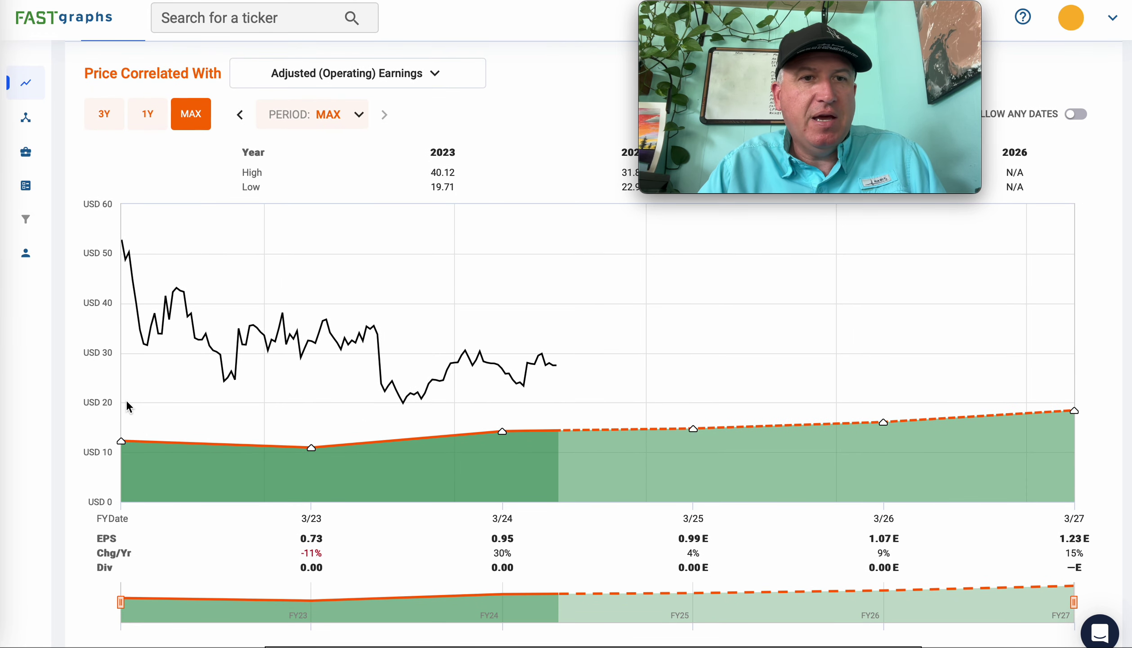
pyautogui.click(122, 247)
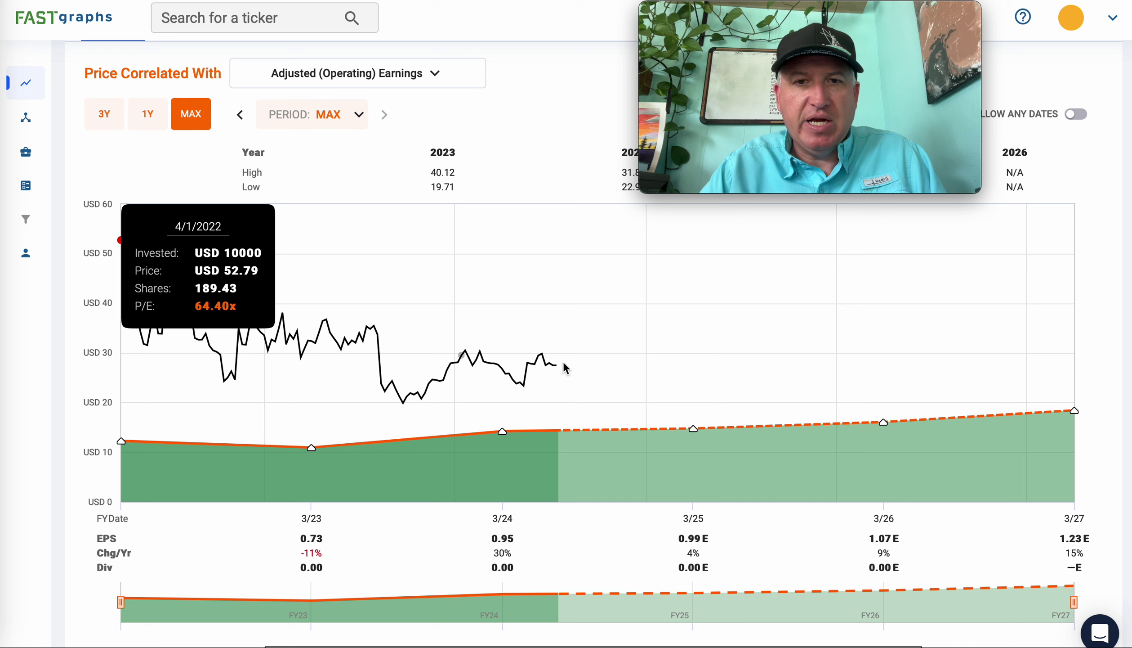
pyautogui.moveTo(560, 366)
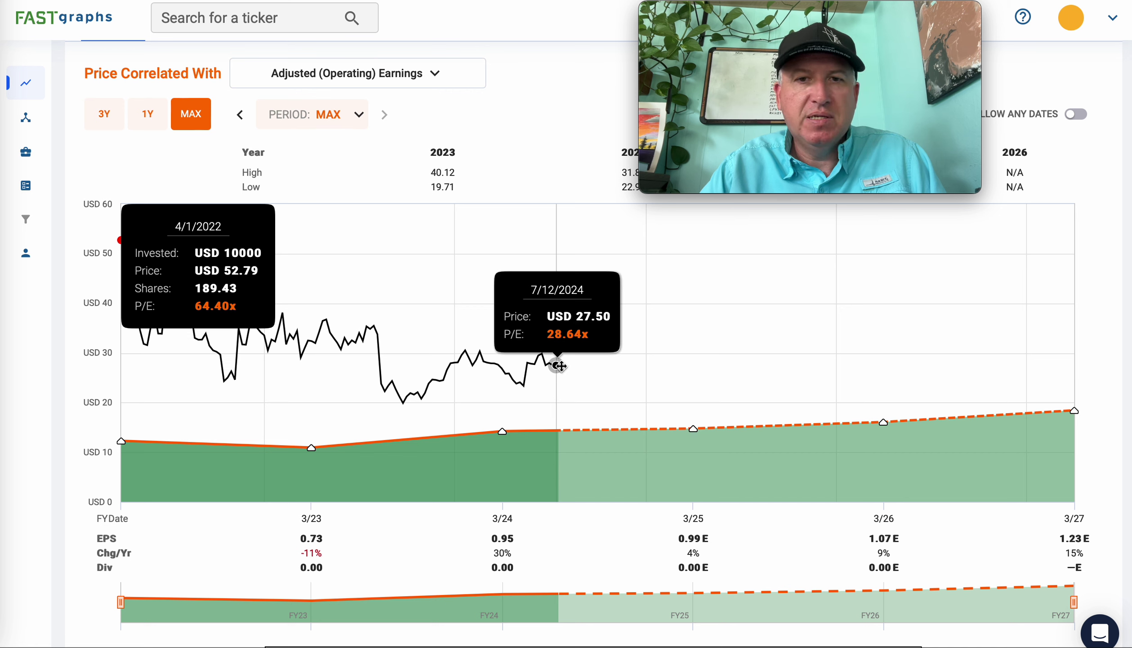
pyautogui.click(557, 366)
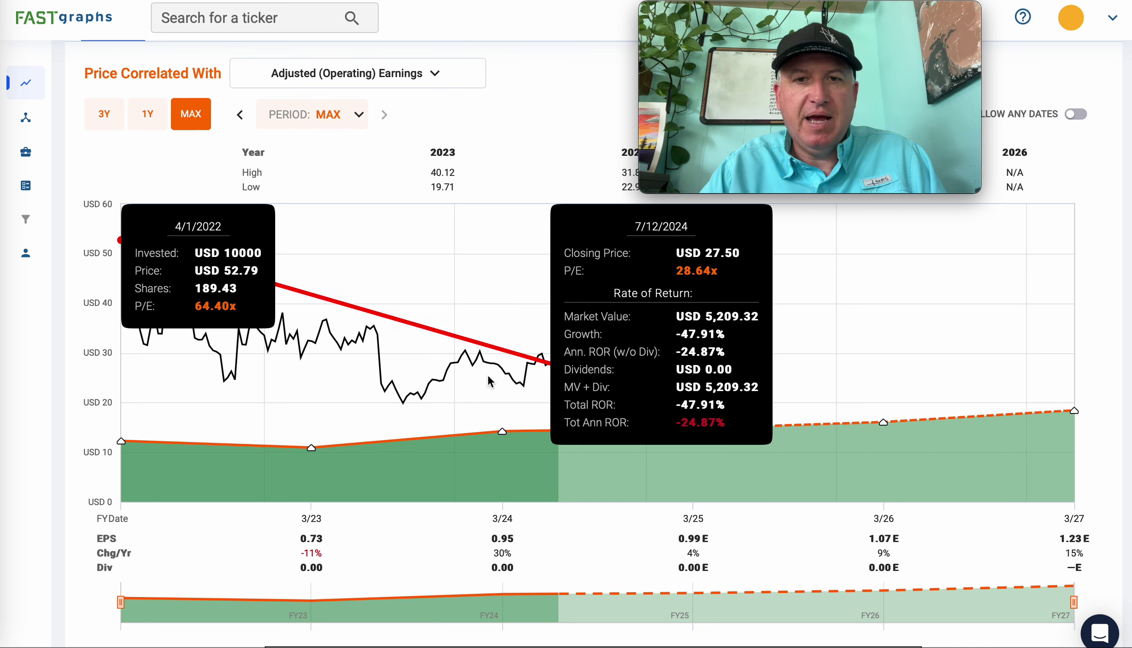
pyautogui.click(598, 440)
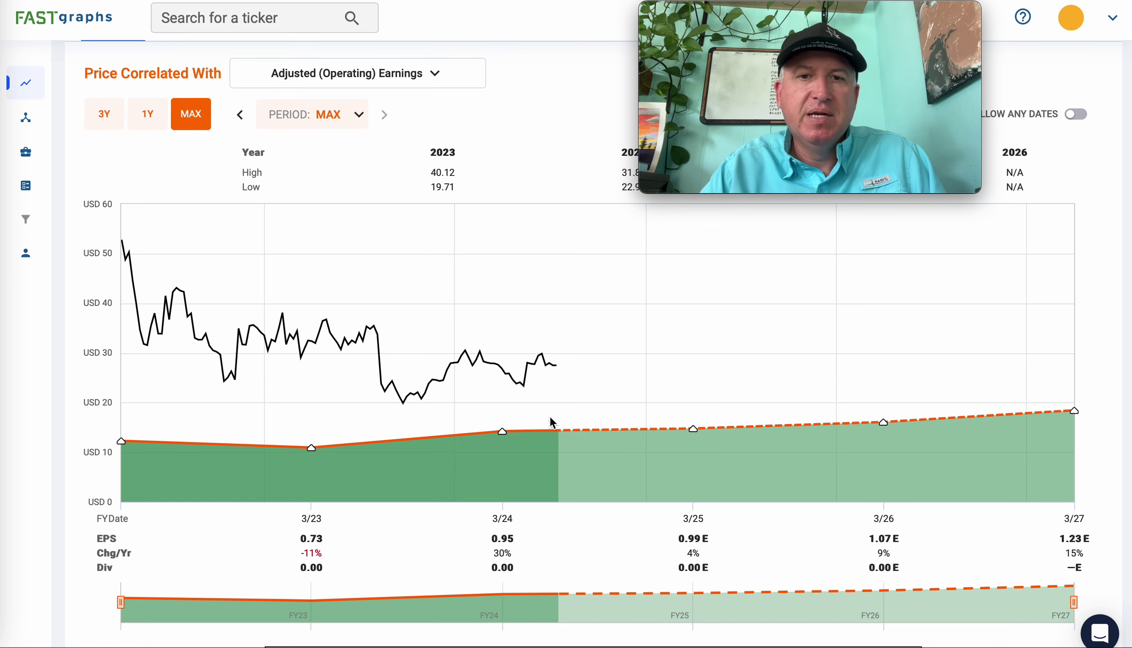
pyautogui.scroll(-1, 547, 416)
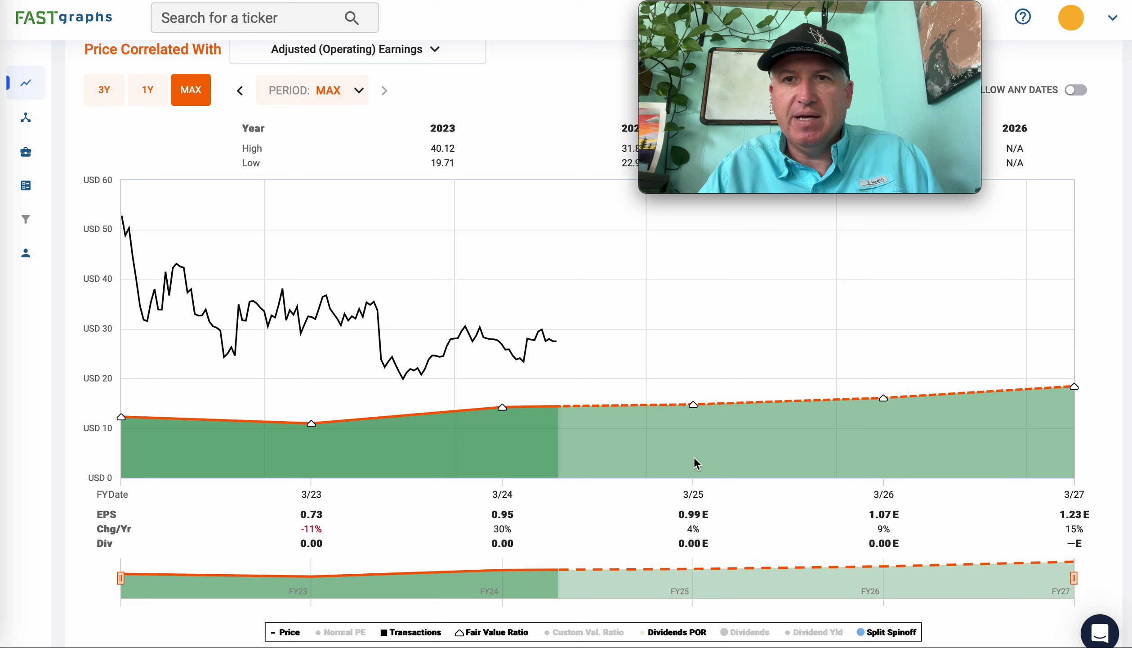
pyautogui.scroll(4, 502, 279)
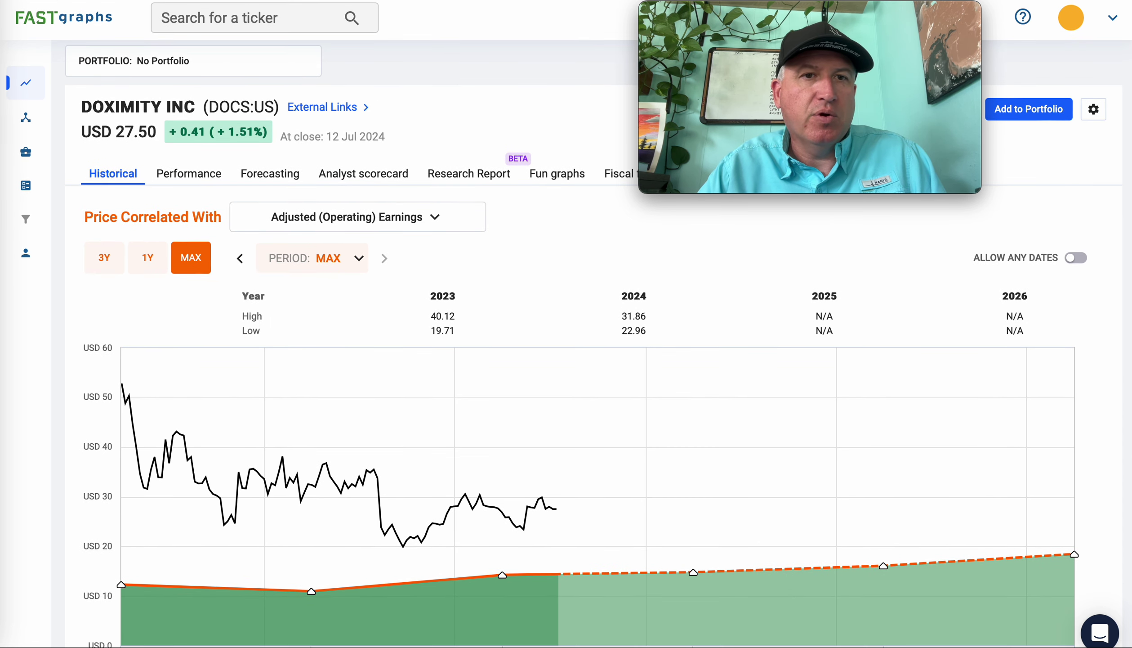
# - Check the ticker after DOCS in the S&P MidCap 400 list and load the graph for DT (Dynatrace), US primary equity
pyautogui.hotkey('ctrl', 'Tab')
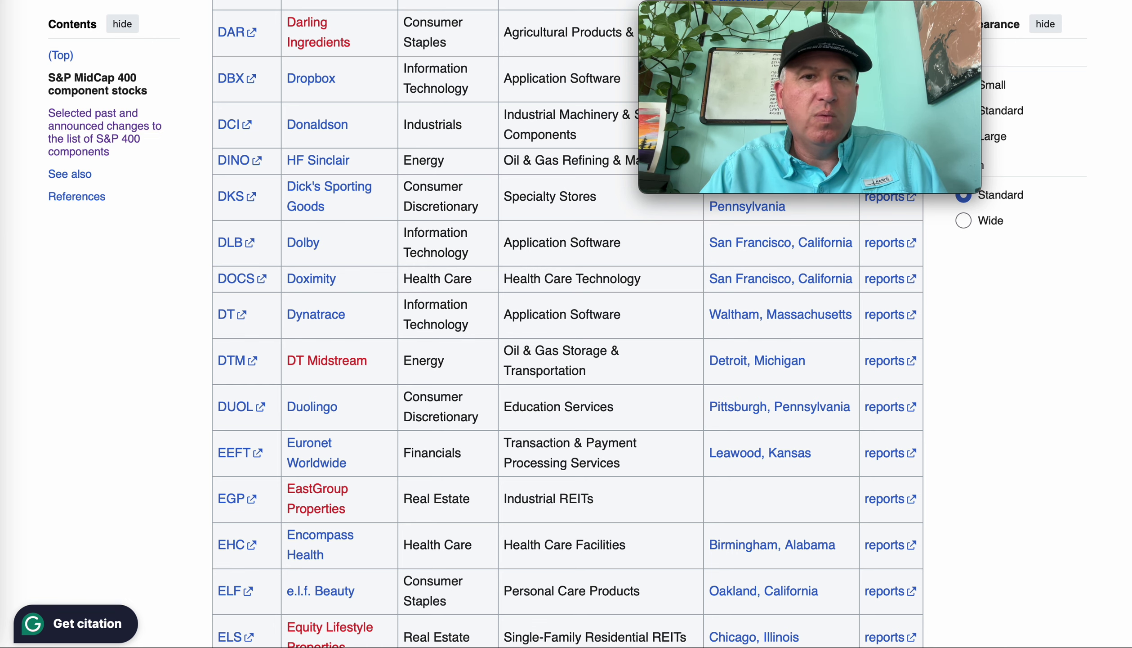
pyautogui.hotkey('ctrl', 'Tab')
pyautogui.click(215, 18)
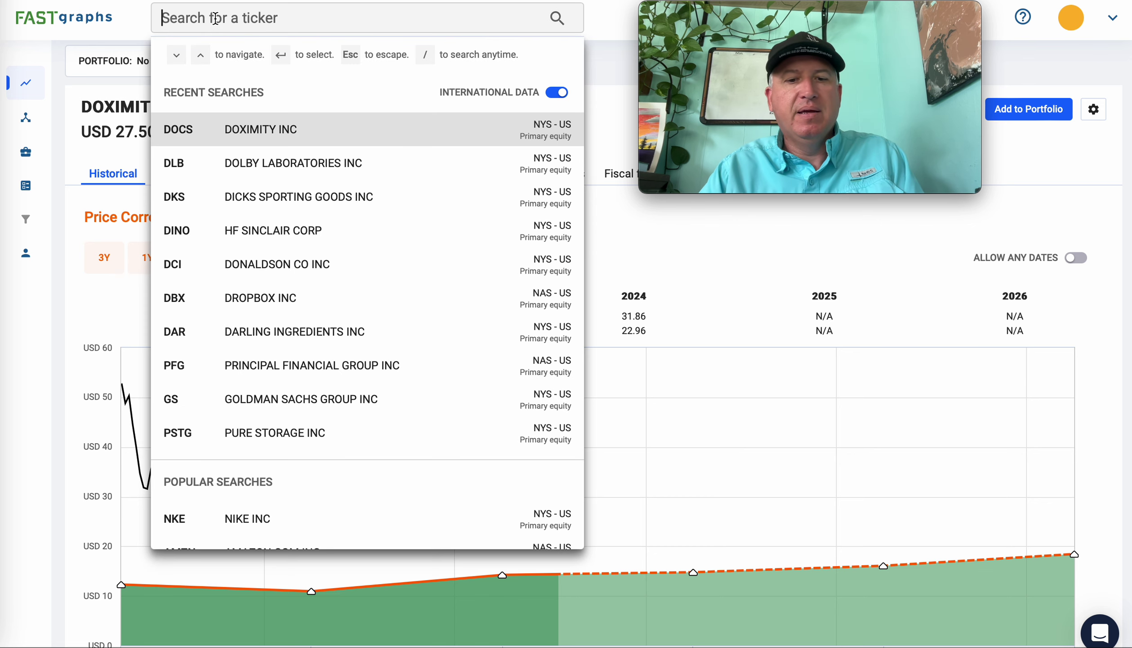
pyautogui.write('dt')
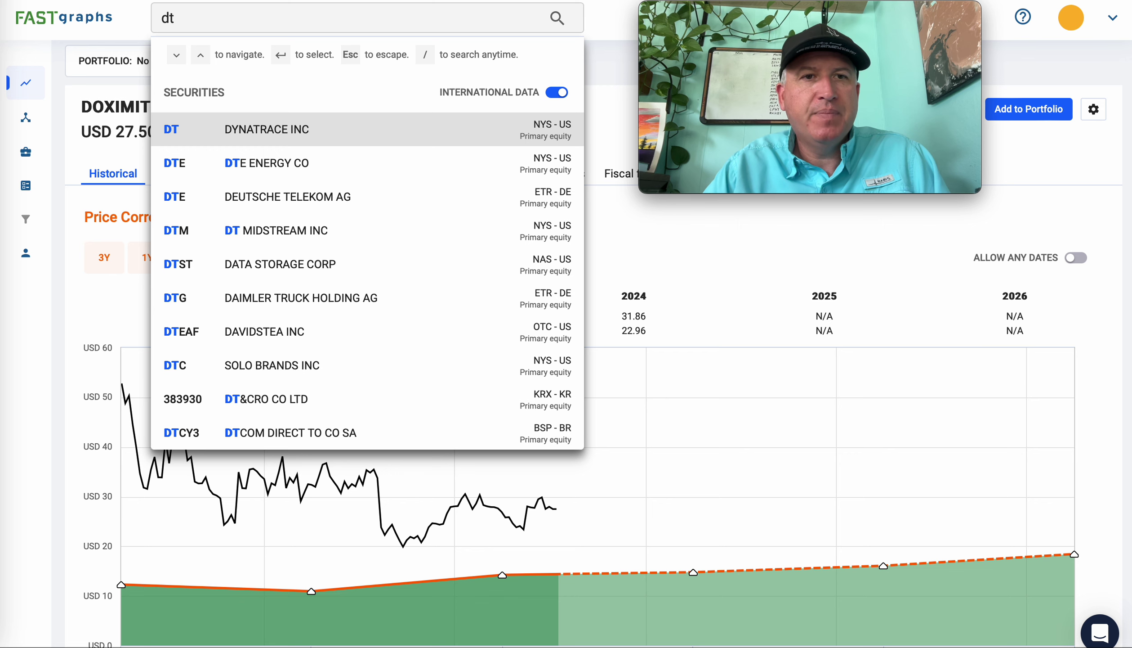
pyautogui.press('Return')
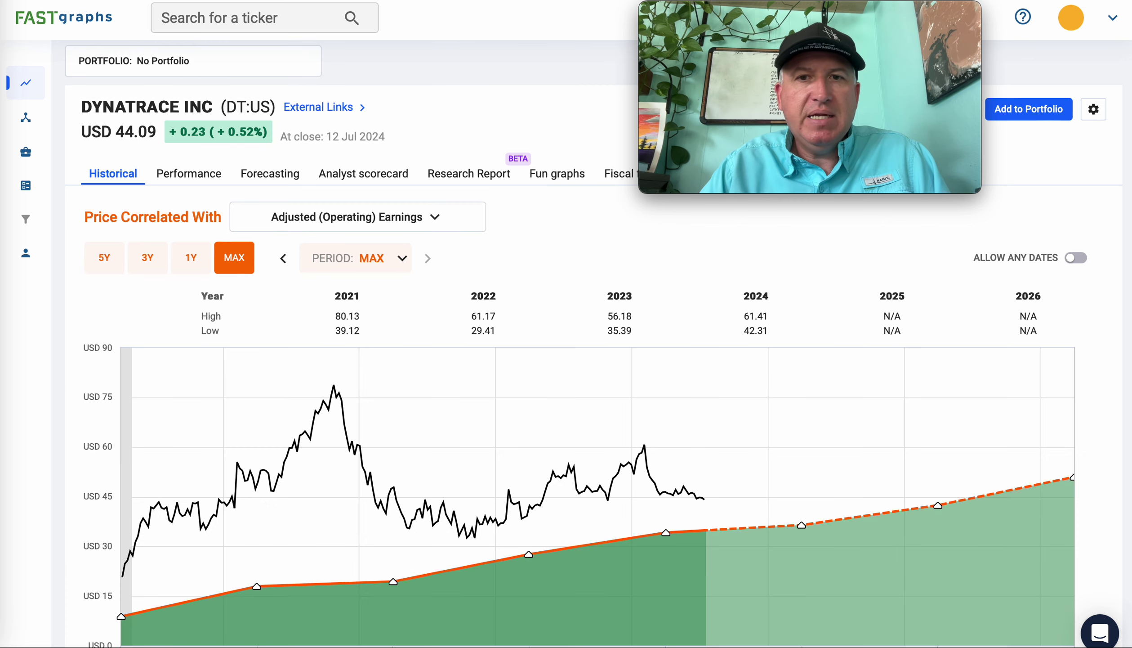
# - Review Dynatrace's yearly EPS growth and estimates, and inspect the price and P/E around the October 2021 peak
pyautogui.scroll(-3, 436, 385)
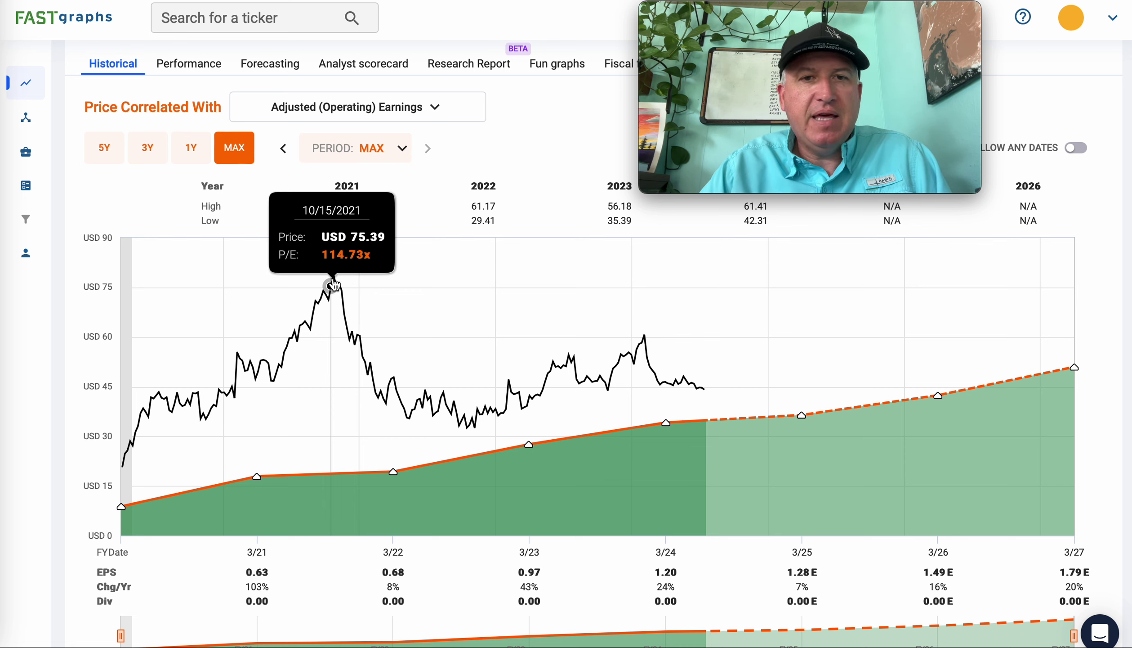
pyautogui.moveTo(335, 278)
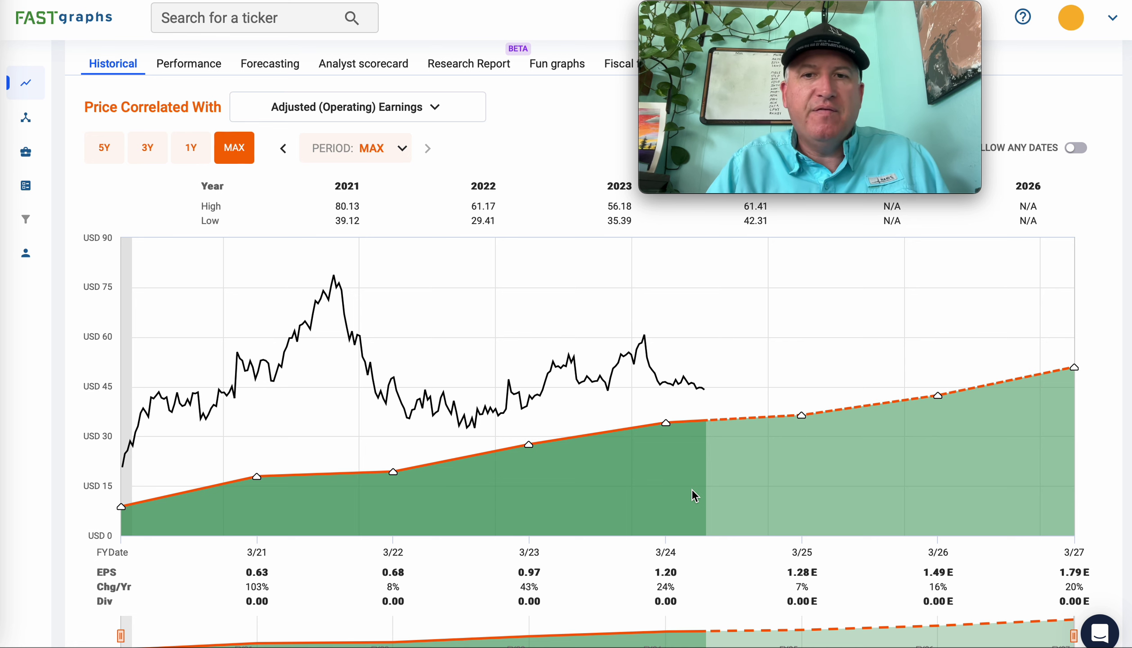
pyautogui.scroll(2, 692, 495)
pyautogui.scroll(1, 693, 495)
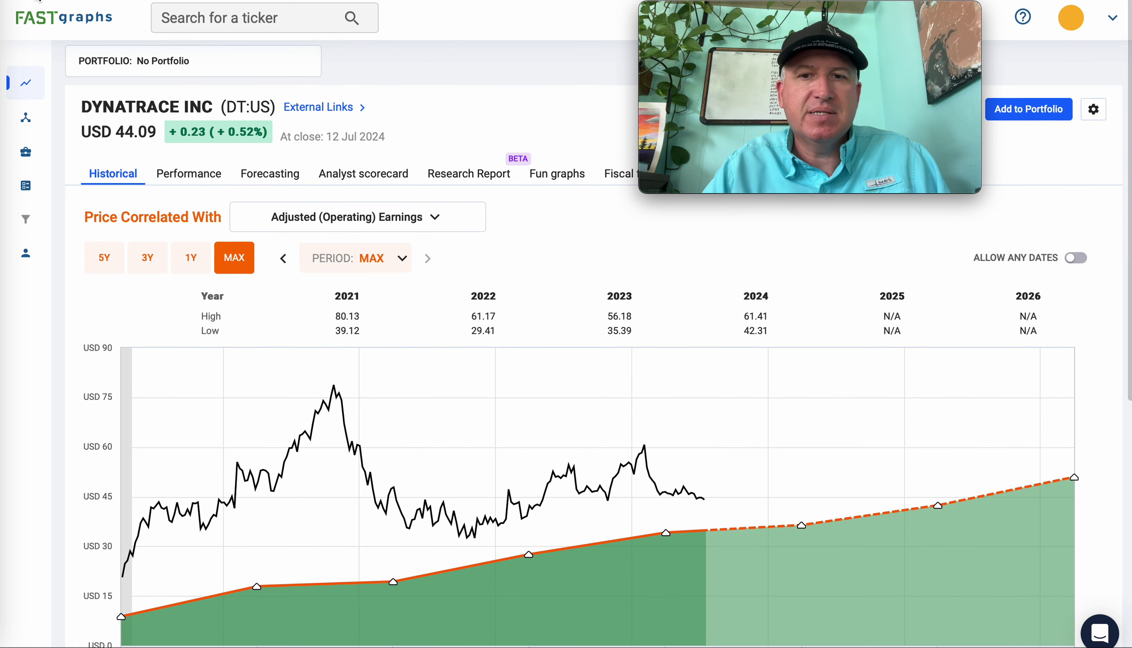
# - Find the ticker after DT in the S&P MidCap 400 list, load the DTM (DT Midstream) graph, and review its price against earnings
pyautogui.click(39, 2)
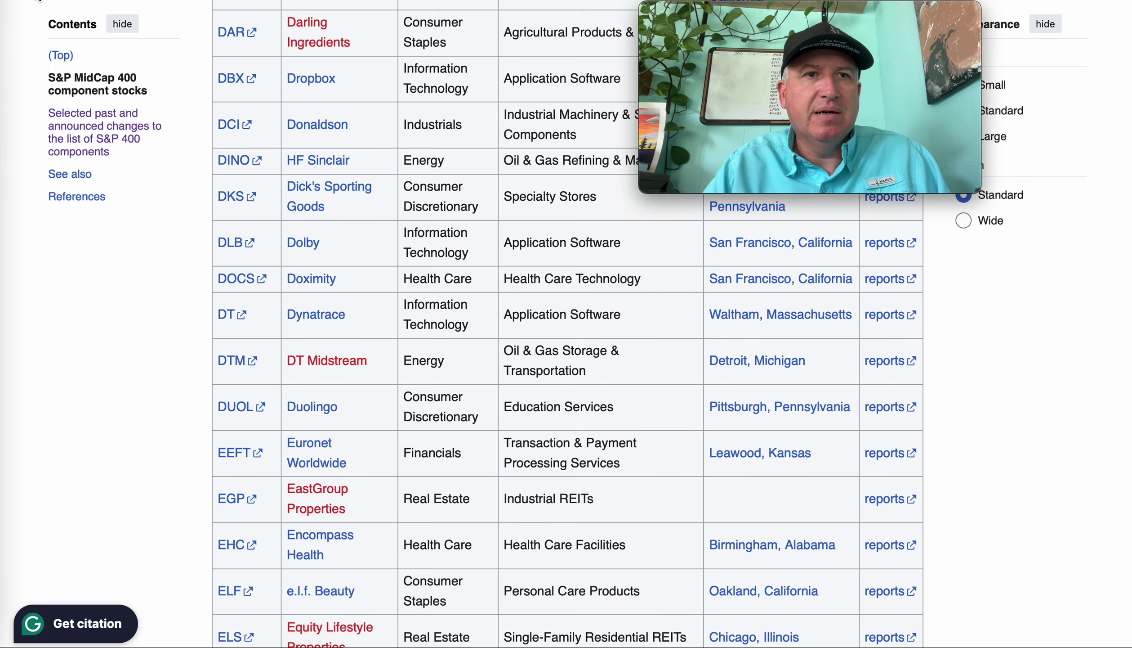
pyautogui.scroll(-1, 153, 438)
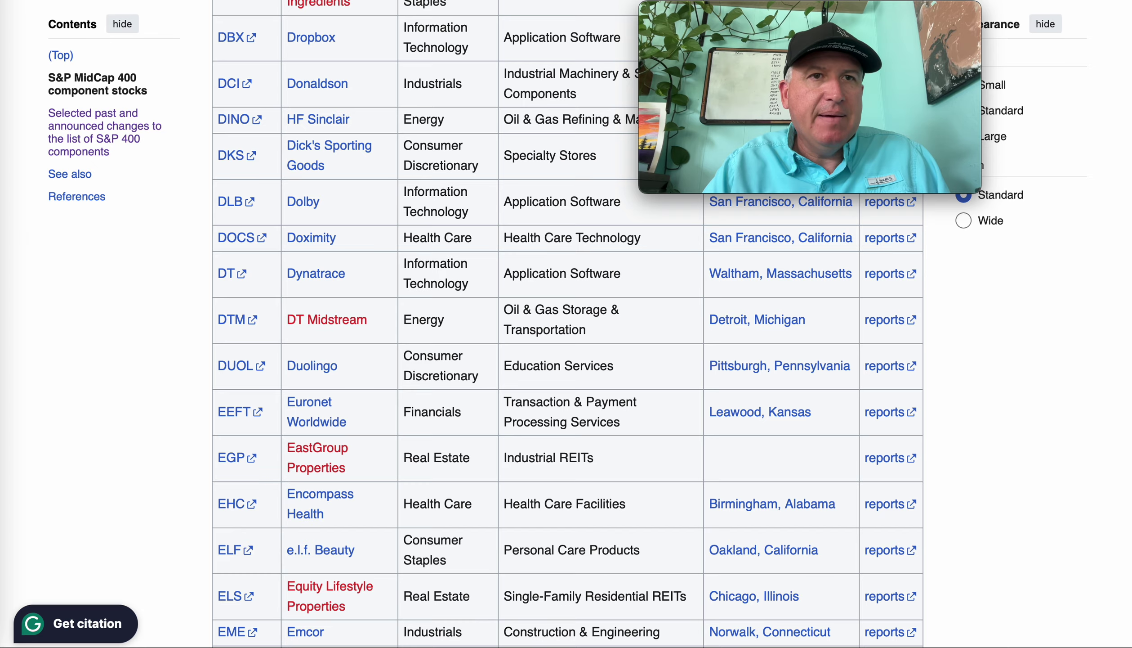
pyautogui.click(181, 1)
pyautogui.click(201, 17)
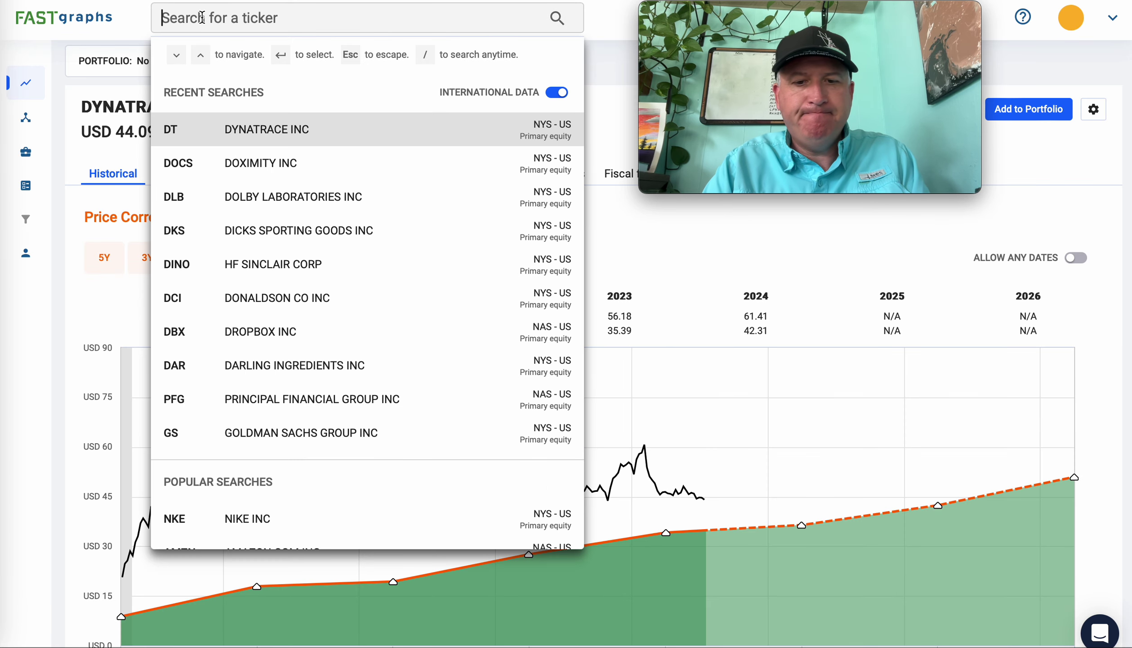
pyautogui.write('dtm')
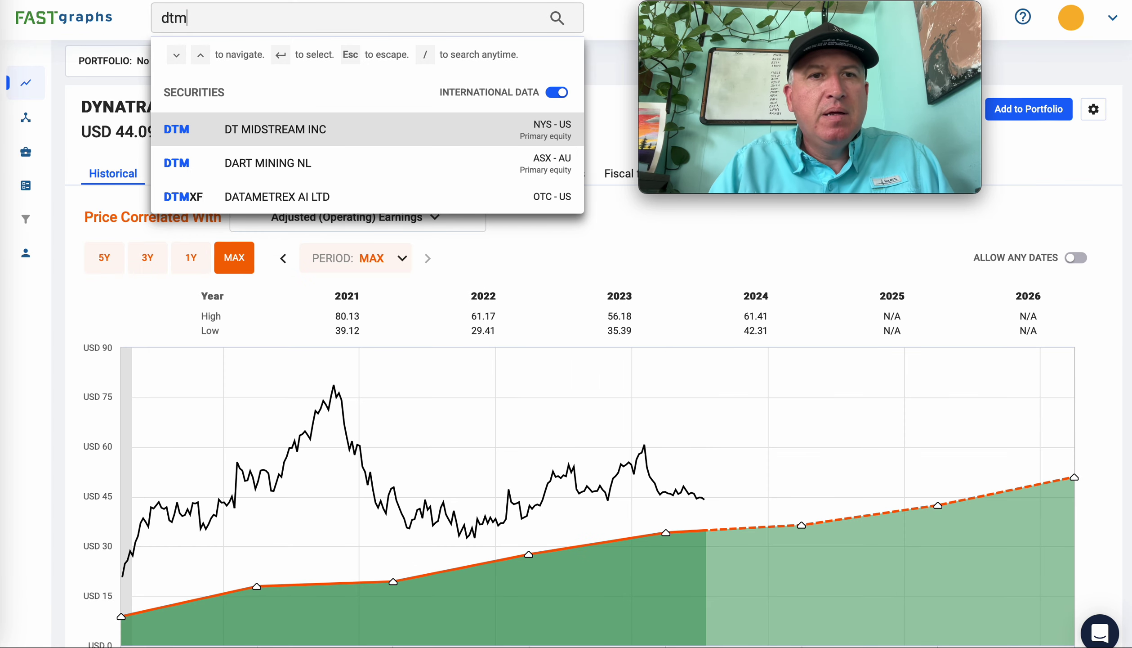
pyautogui.press('Return')
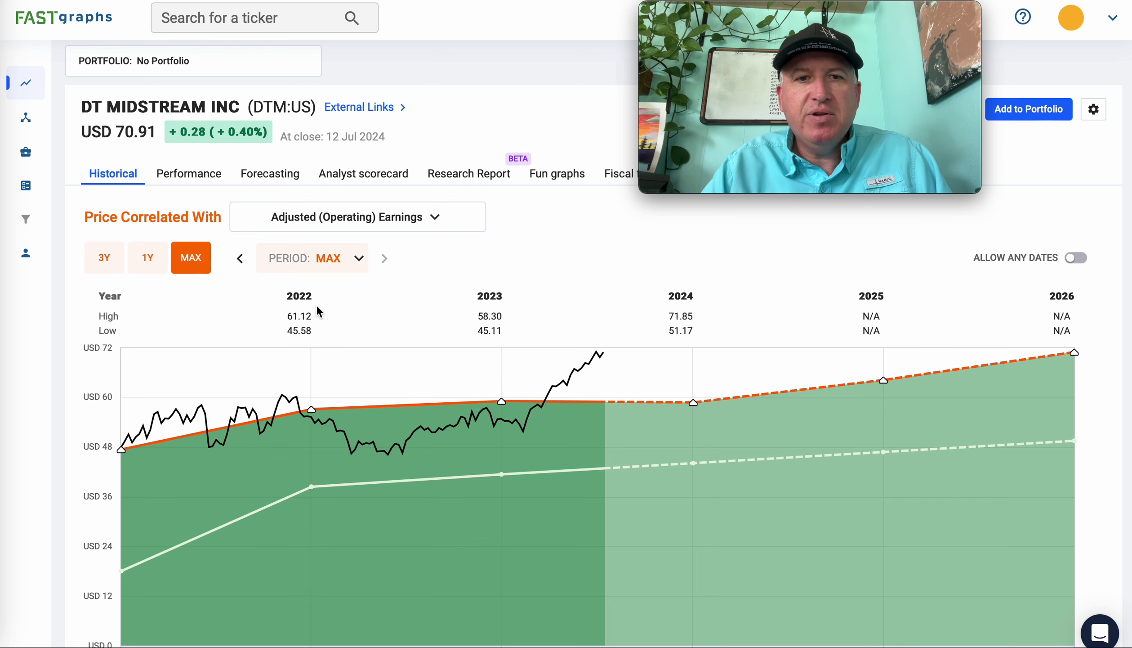
pyautogui.scroll(-1, 669, 461)
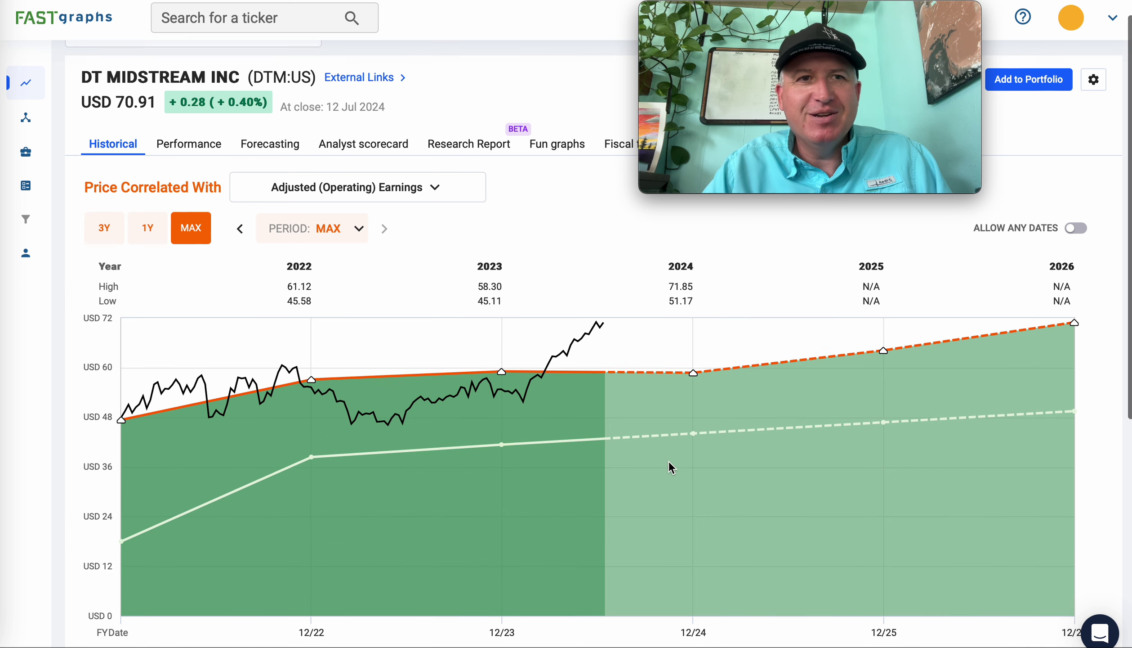
pyautogui.scroll(1, 668, 461)
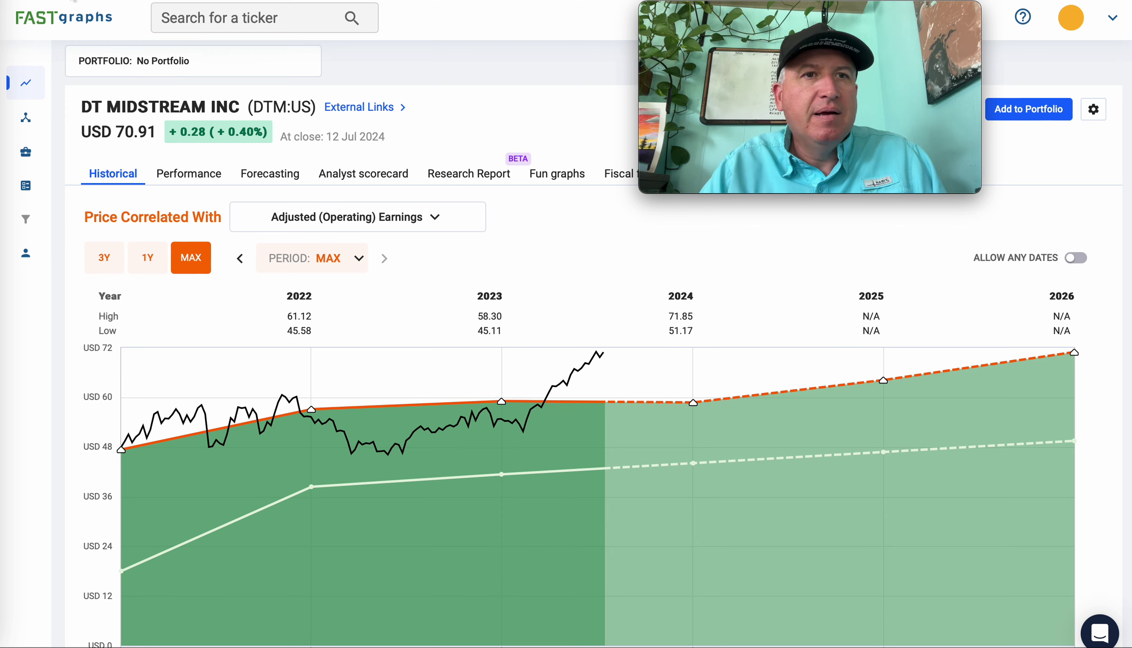
# - Find the ticker after DTM in the S&P MidCap 400 list, load the DUOL (Duolingo) graph, and view its yearly EPS
pyautogui.hotkey('ctrl', 'Tab')
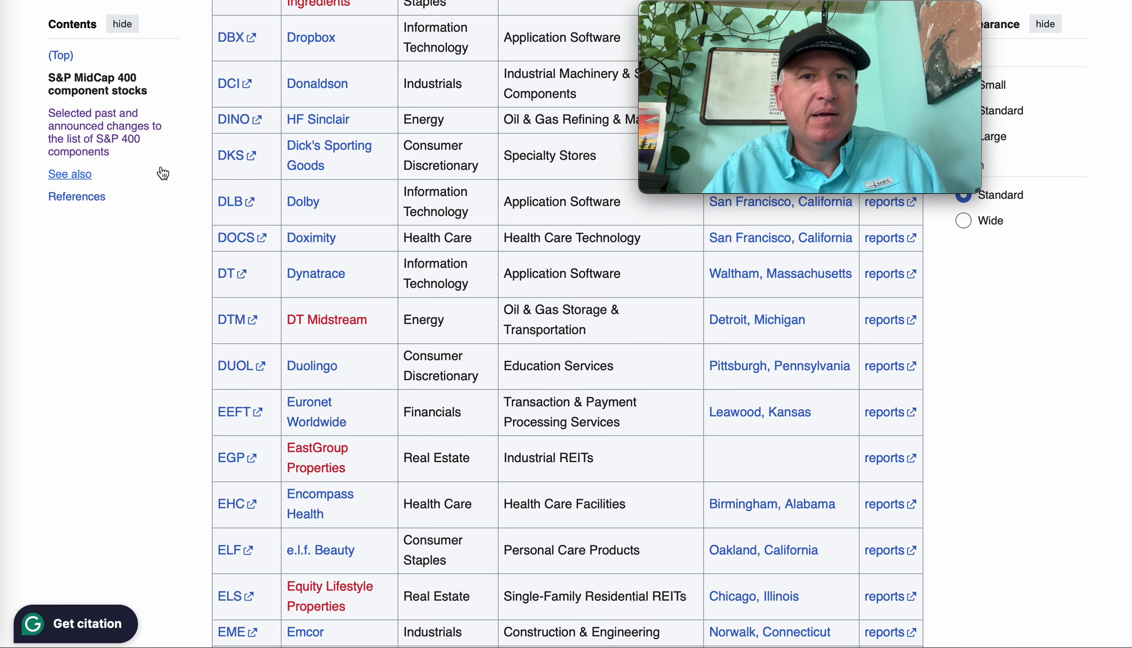
pyautogui.scroll(-1, 207, 426)
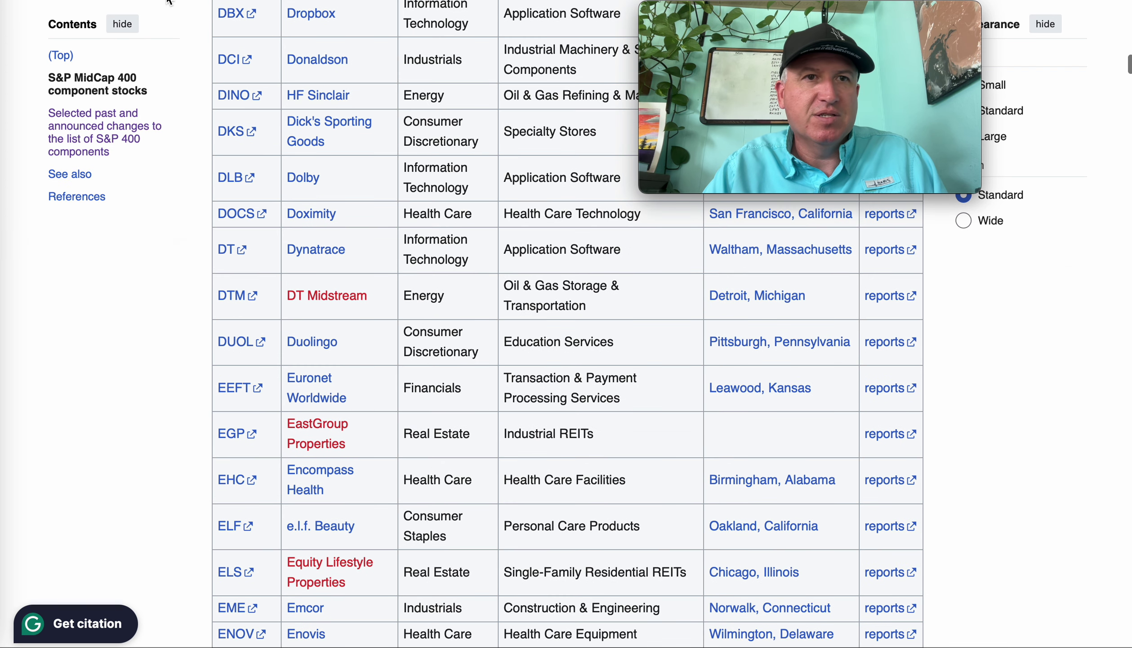
pyautogui.click(135, 0)
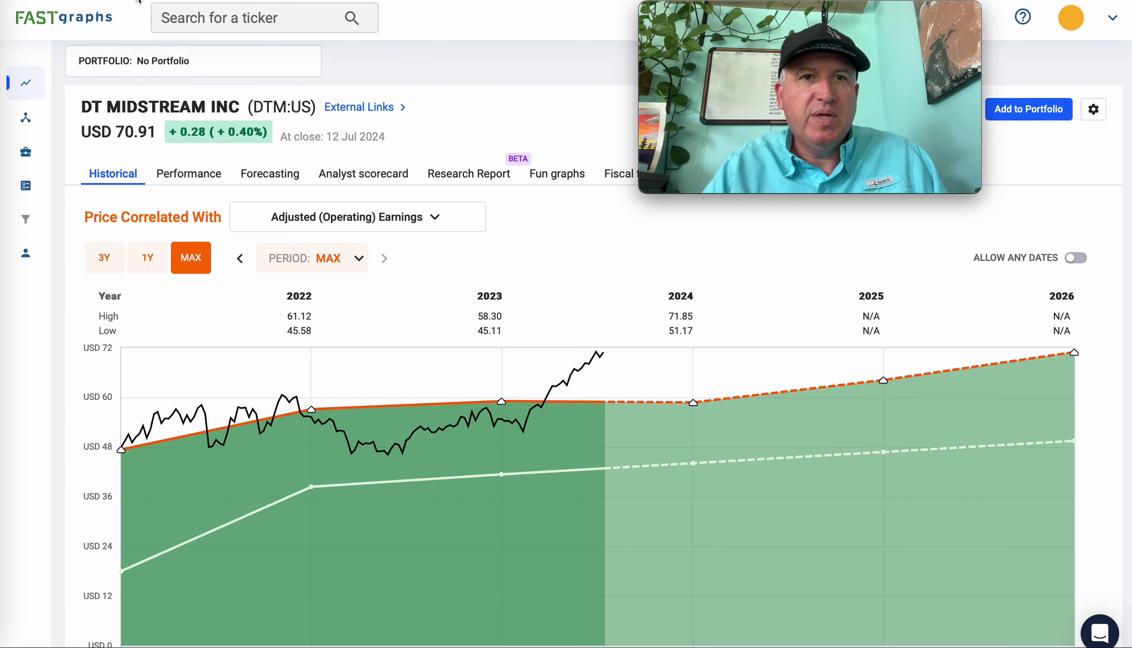
pyautogui.click(222, 12)
pyautogui.write('duol')
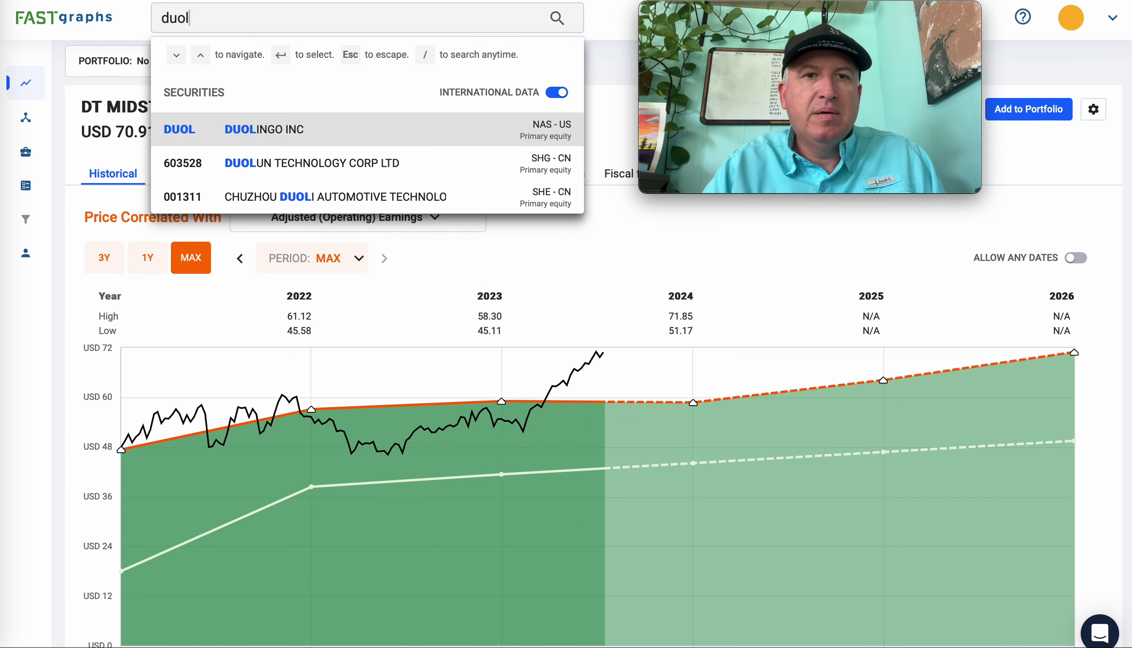
pyautogui.press('Return')
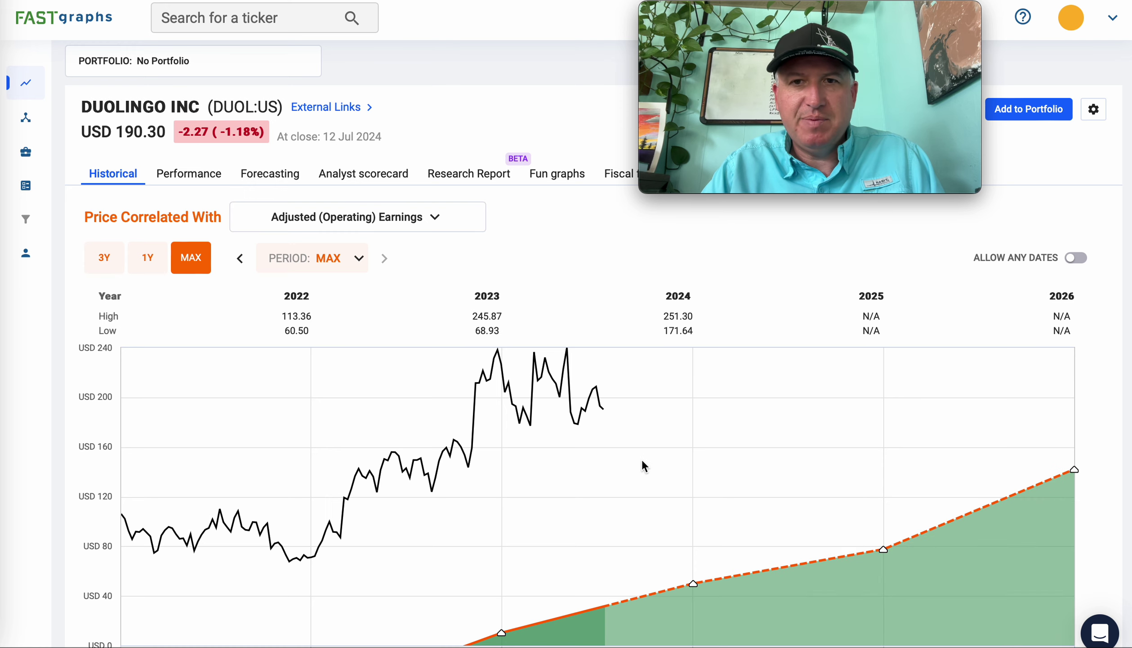
pyautogui.scroll(-2, 682, 469)
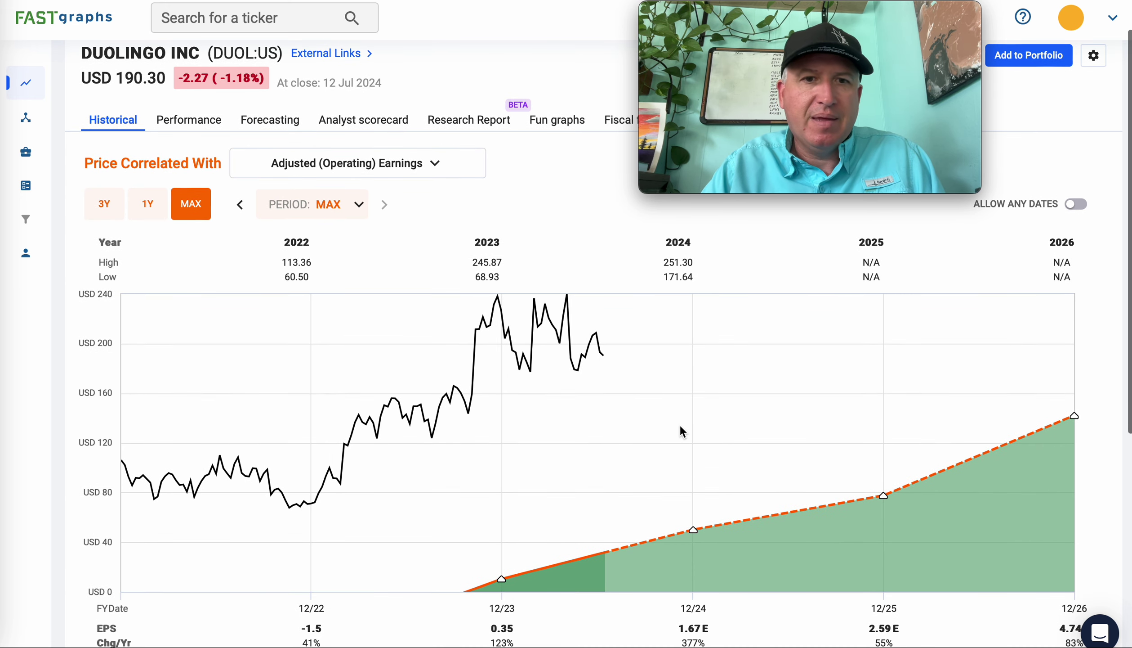
# - Review Duolingo's price line against its yearly EPS and the estimates through 2026
pyautogui.scroll(1, 680, 427)
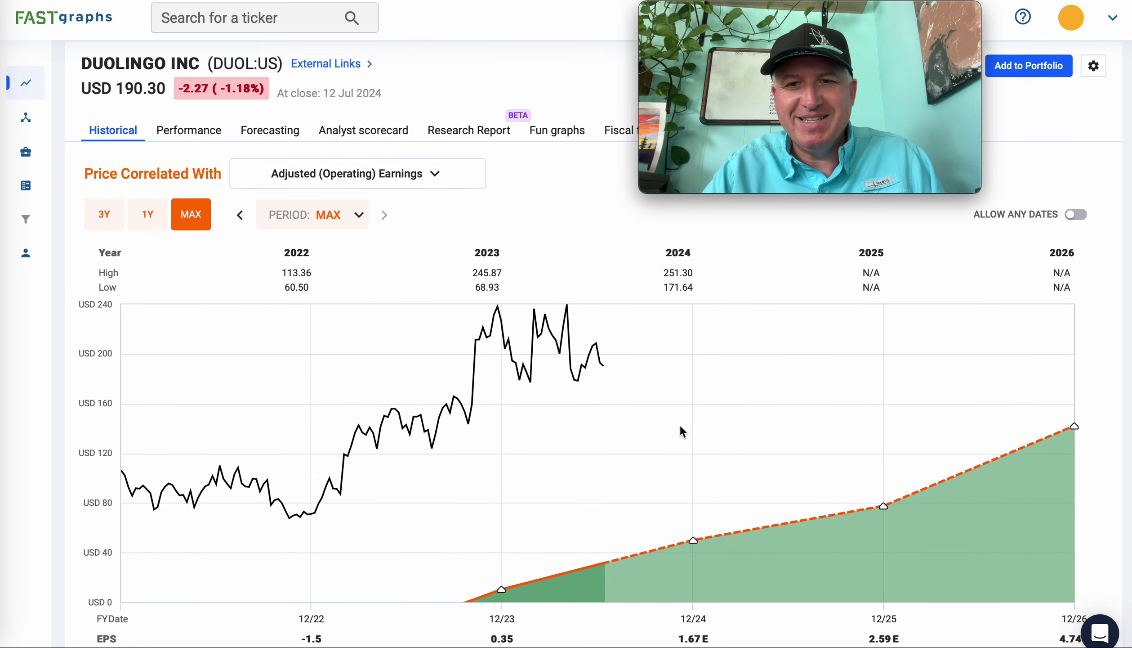
pyautogui.scroll(-1, 680, 428)
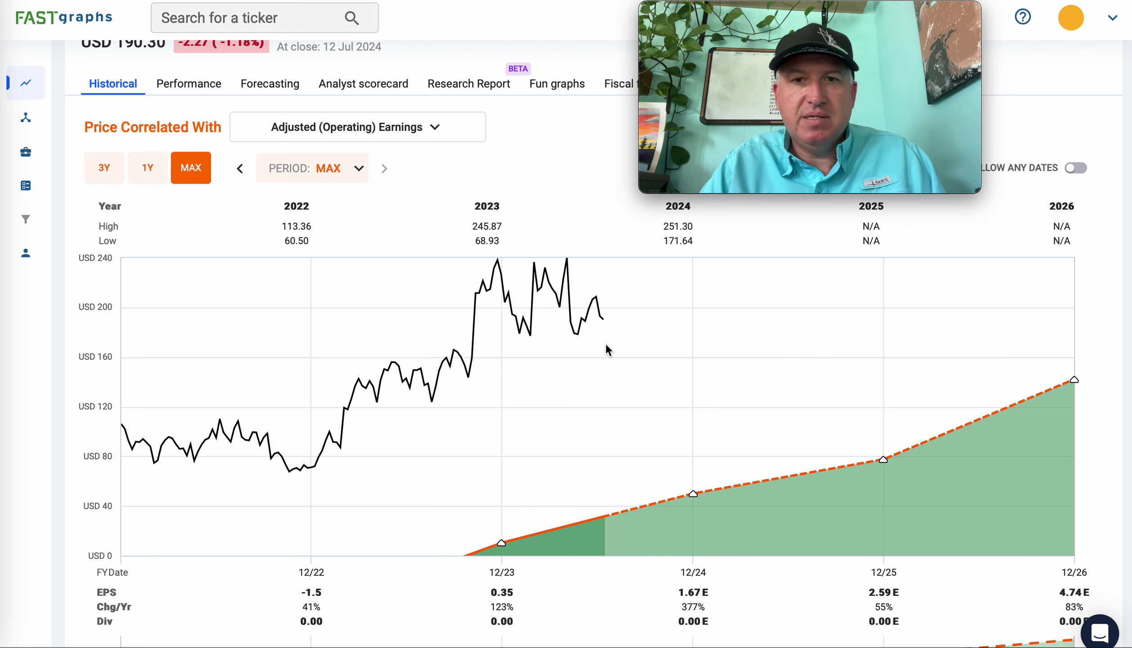
pyautogui.scroll(2, 625, 366)
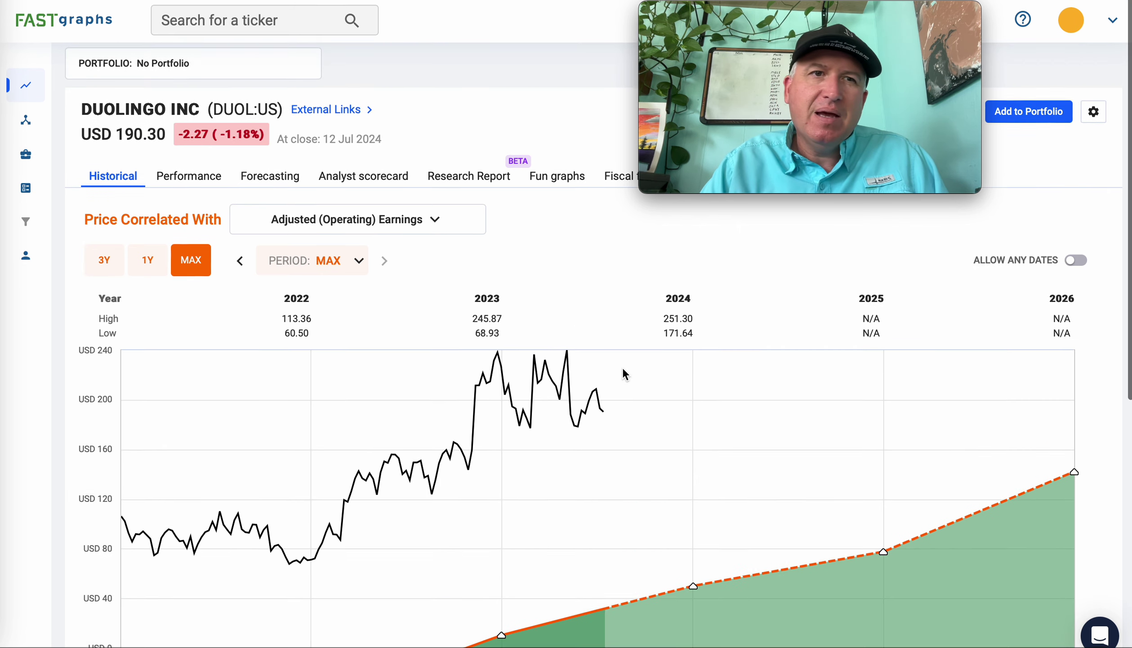
# - Find the ticker after DUOL in the S&P MidCap 400 list and load the graph for EEFT (Euronet Worldwide)
pyautogui.click(41, 1)
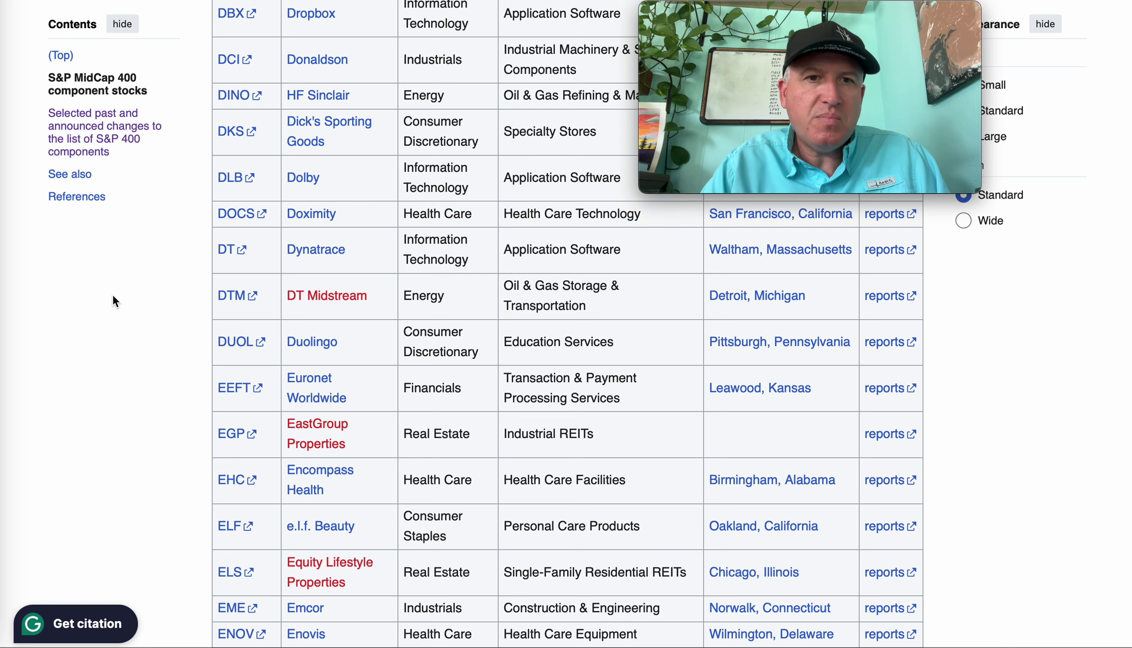
pyautogui.scroll(-2, 141, 388)
pyautogui.scroll(-1, 140, 388)
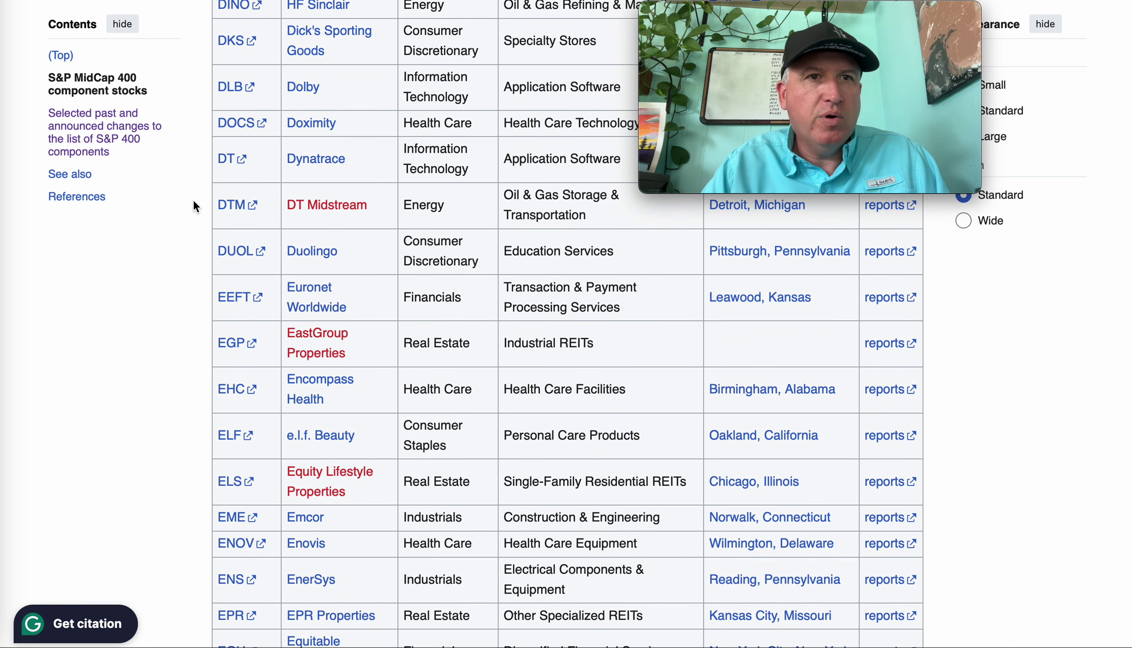
pyautogui.click(162, 1)
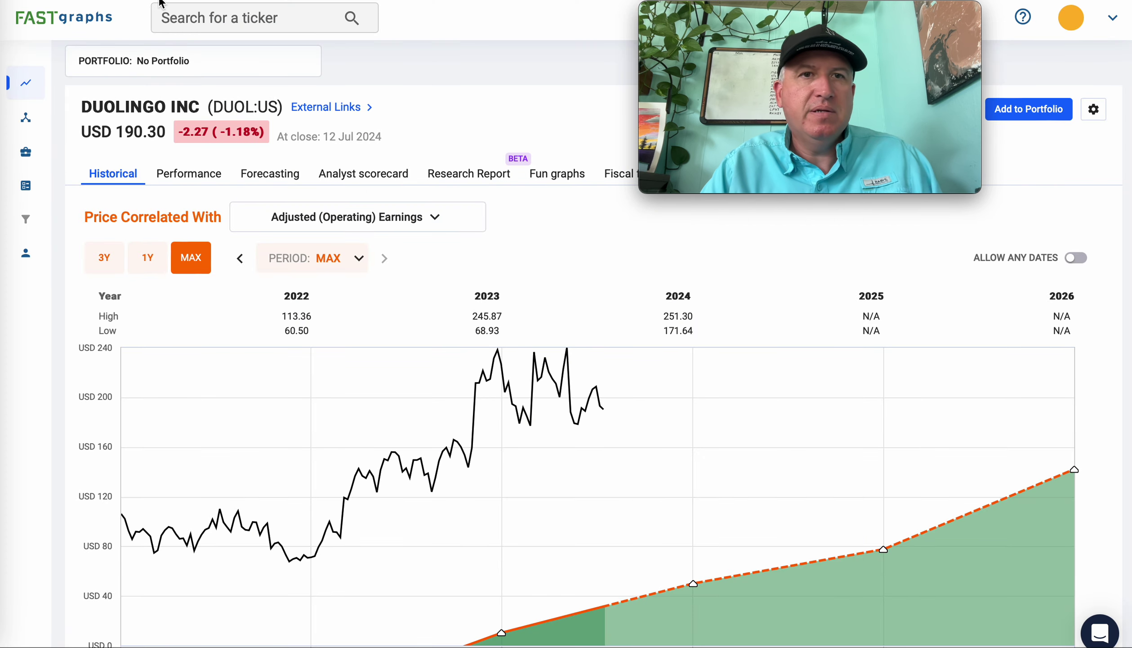
pyautogui.click(163, 6)
pyautogui.write('eeft')
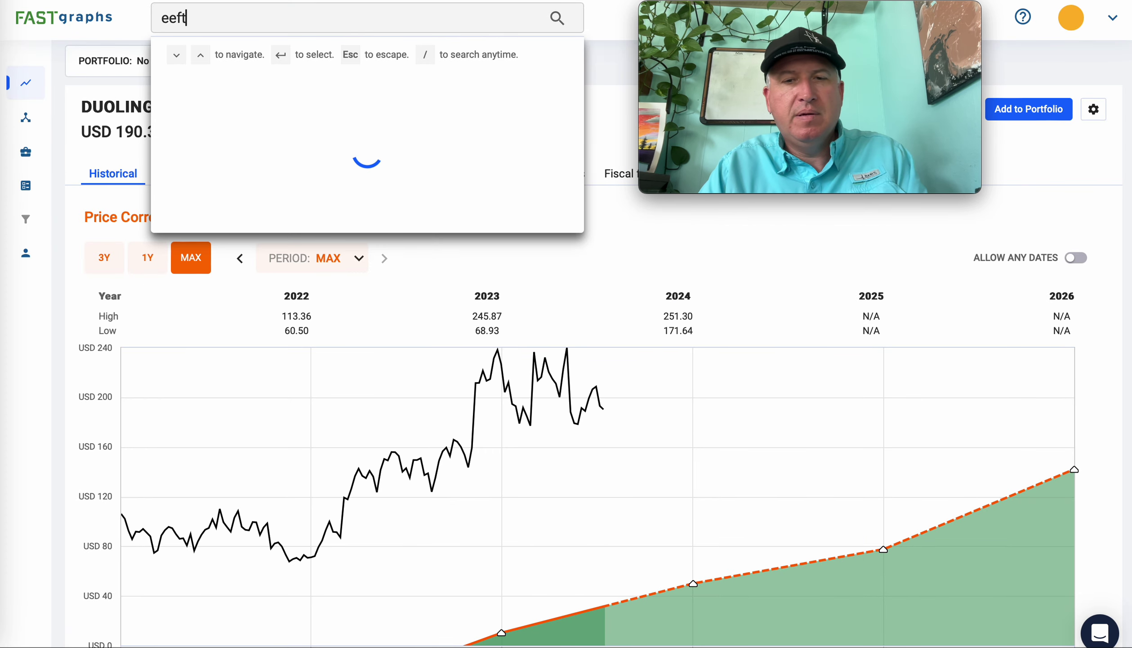
pyautogui.press('Return')
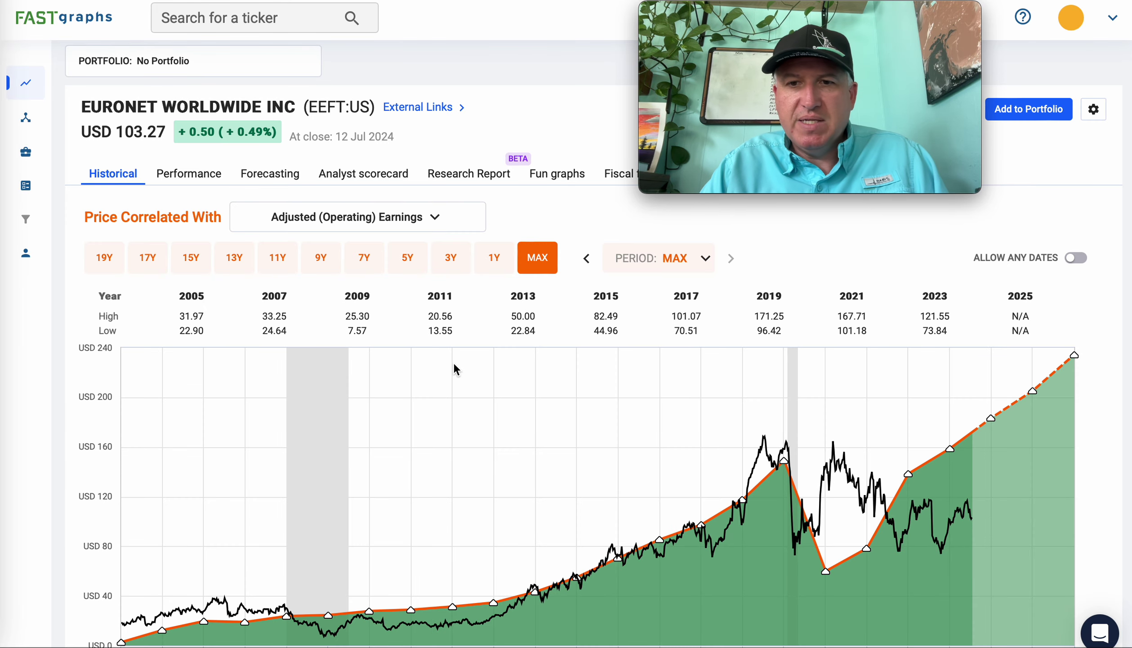
# - Review Euronet's yearly EPS, FAST Facts and company info, and inspect the price and P/E at the latest date, 7/12/2024
pyautogui.scroll(-2, 488, 434)
pyautogui.scroll(-1, 489, 432)
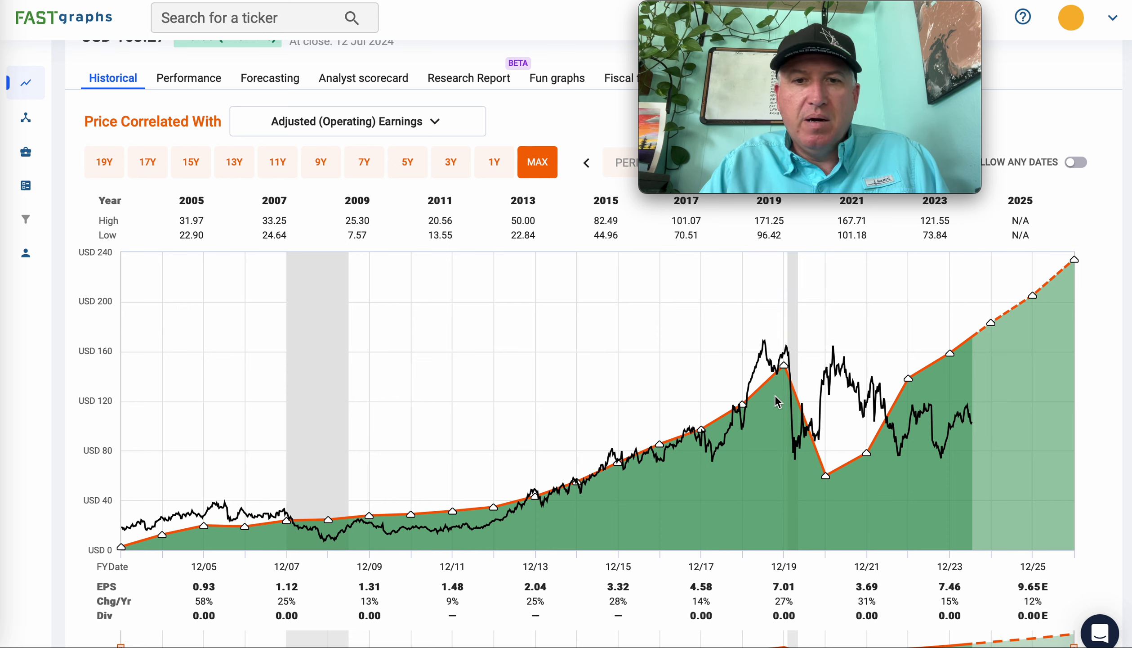
pyautogui.scroll(-8, 753, 524)
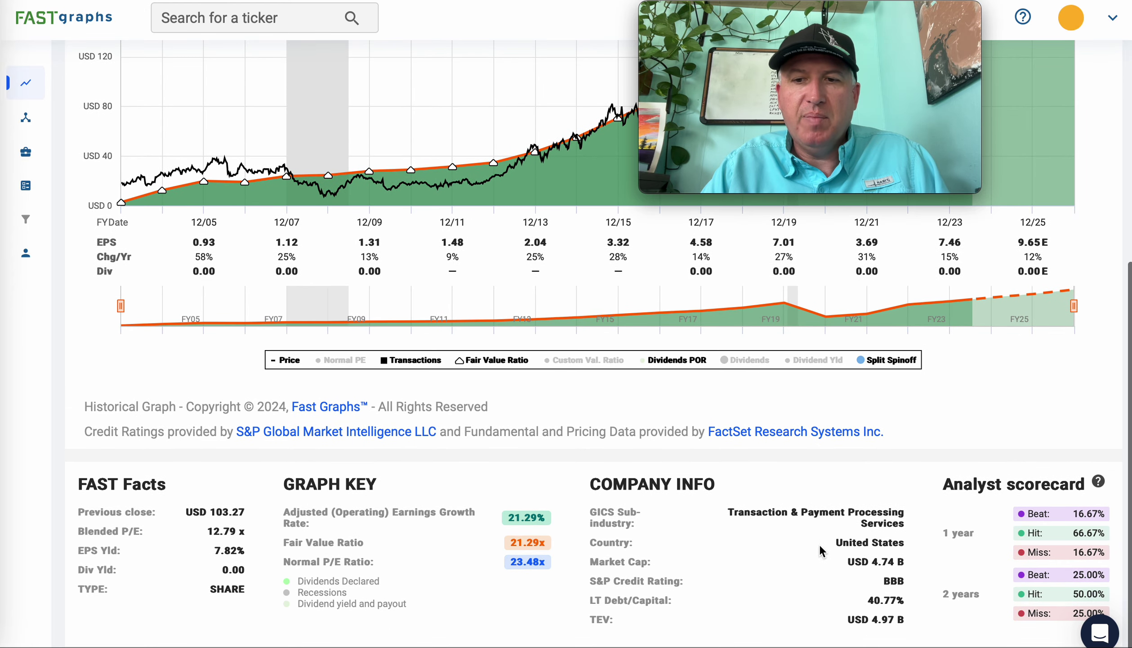
pyautogui.scroll(-1, 750, 524)
pyautogui.scroll(8, 749, 528)
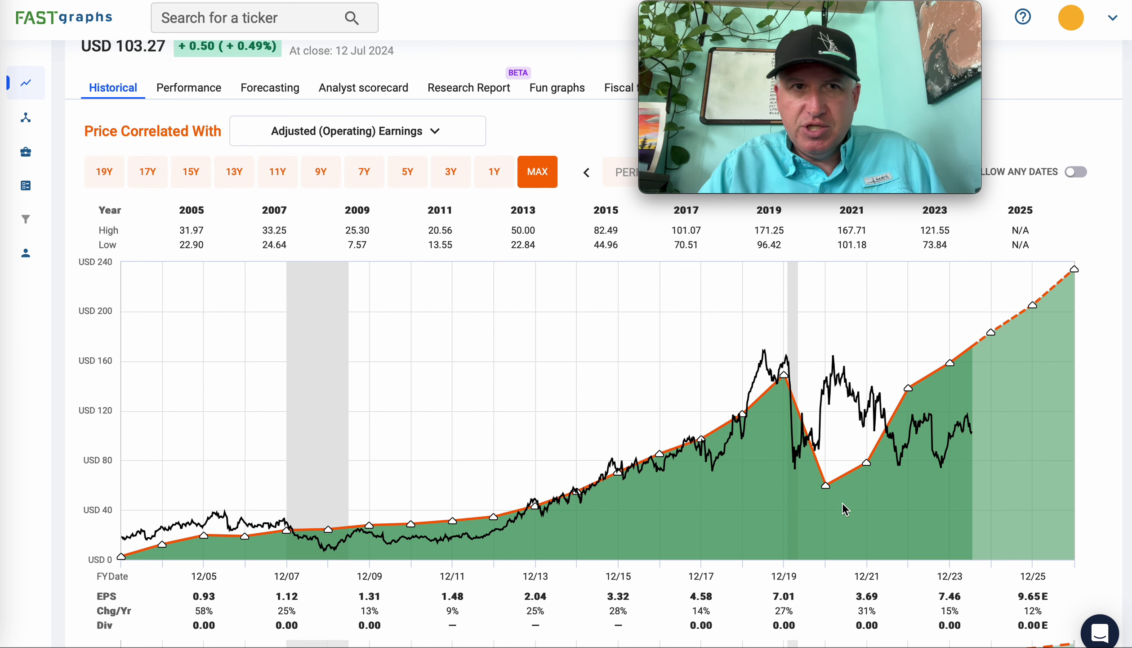
pyautogui.scroll(1, 845, 509)
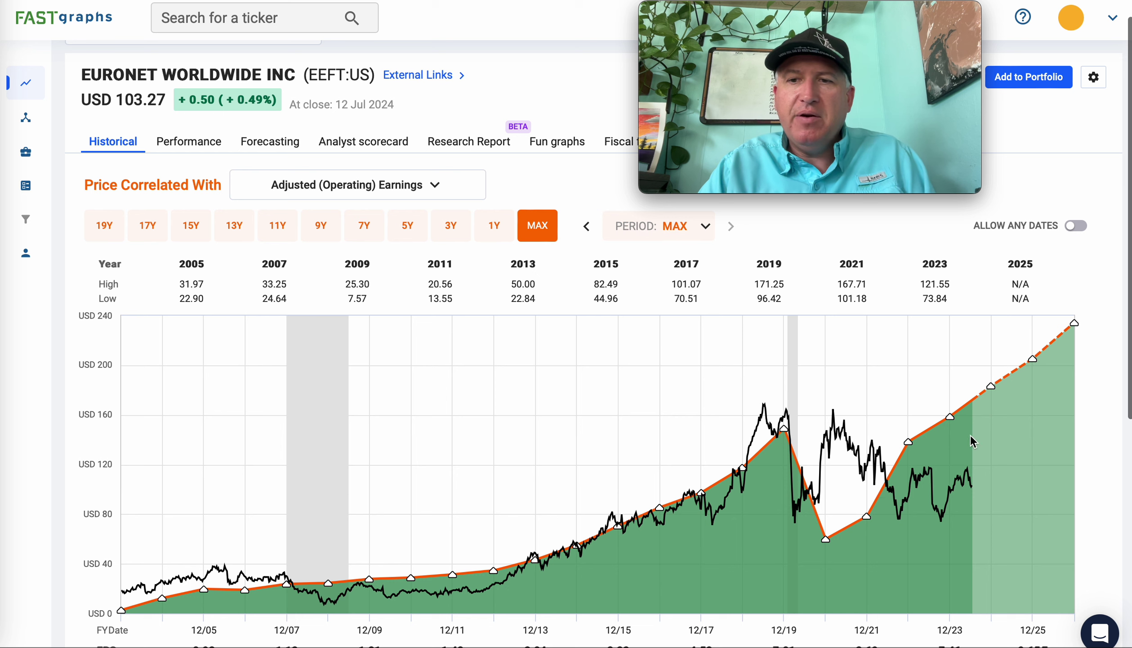
pyautogui.moveTo(974, 494)
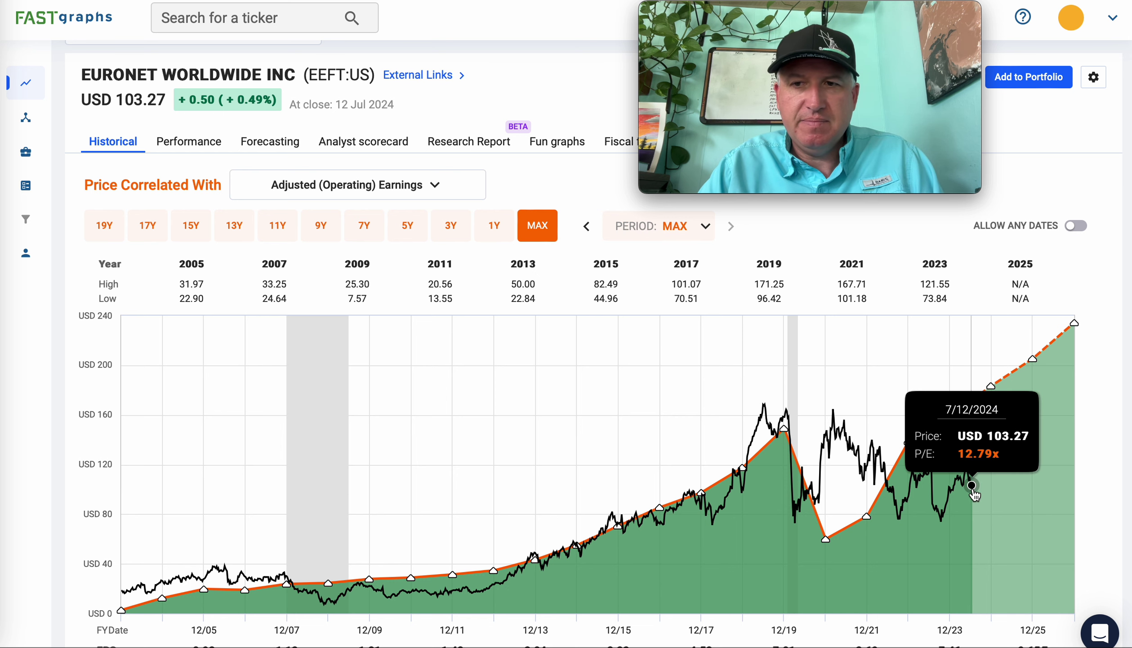
pyautogui.scroll(-2, 1003, 424)
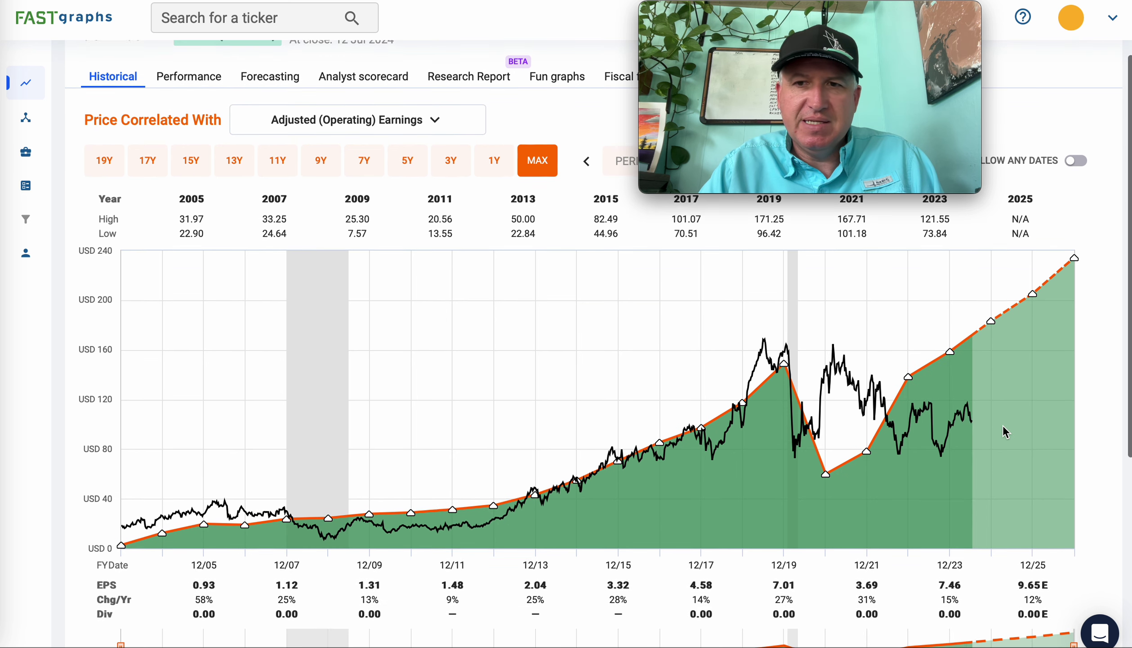
pyautogui.scroll(-2, 1003, 425)
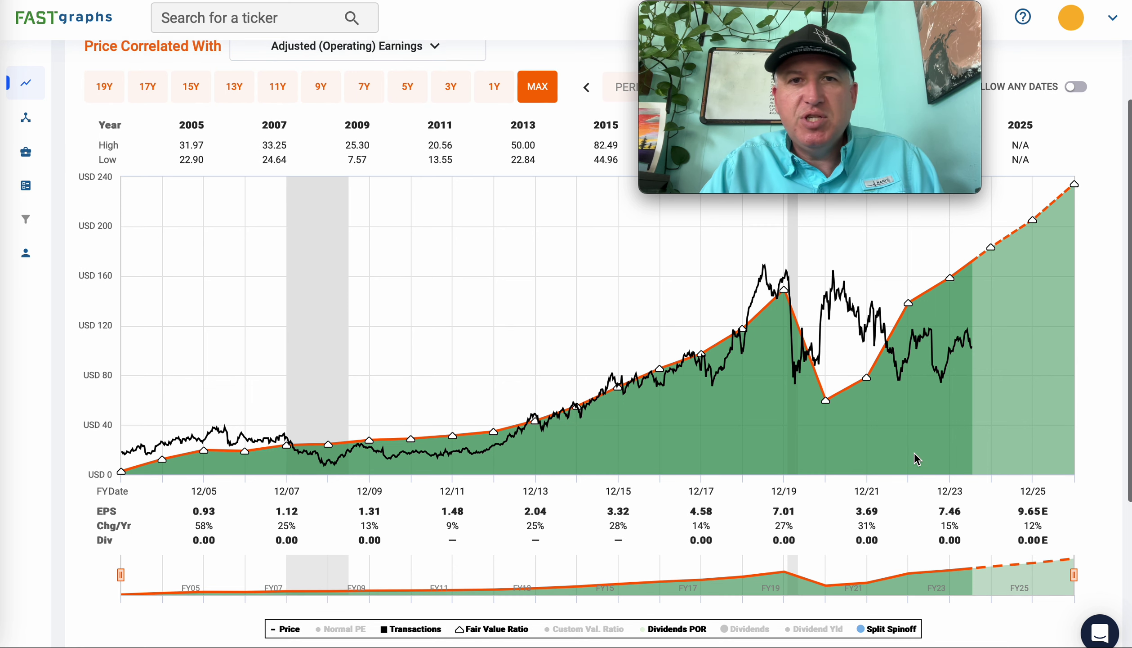
pyautogui.scroll(3, 631, 321)
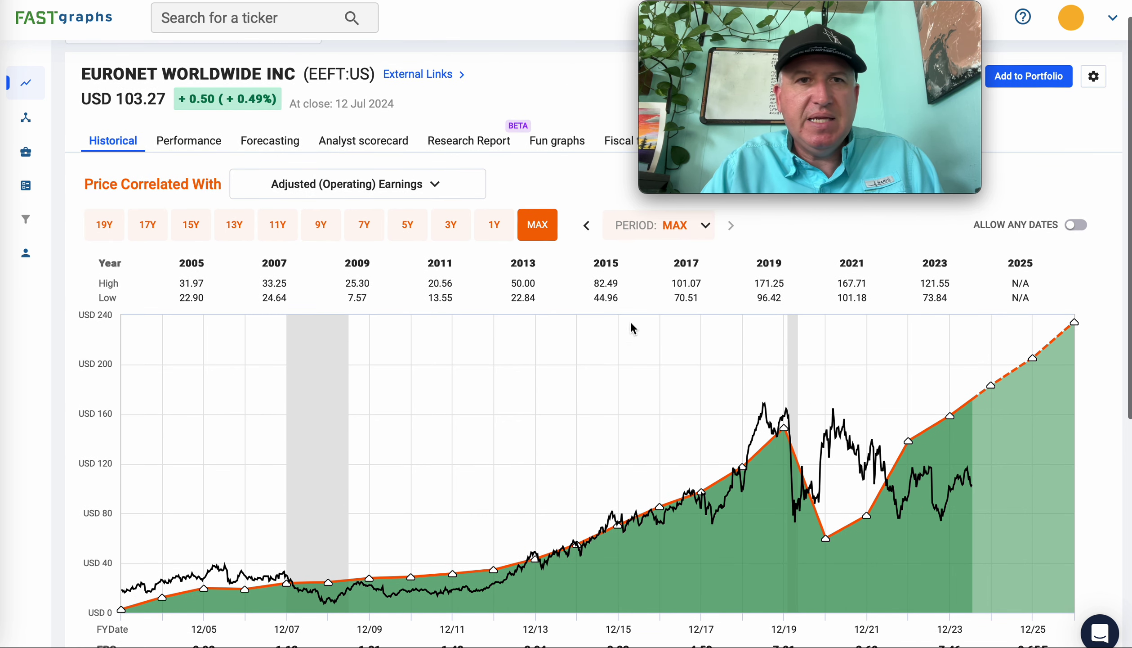
# - Correlate Euronet's price with Basic Earnings and examine the yearly EPS on that basis
pyautogui.click(383, 194)
pyautogui.click(319, 325)
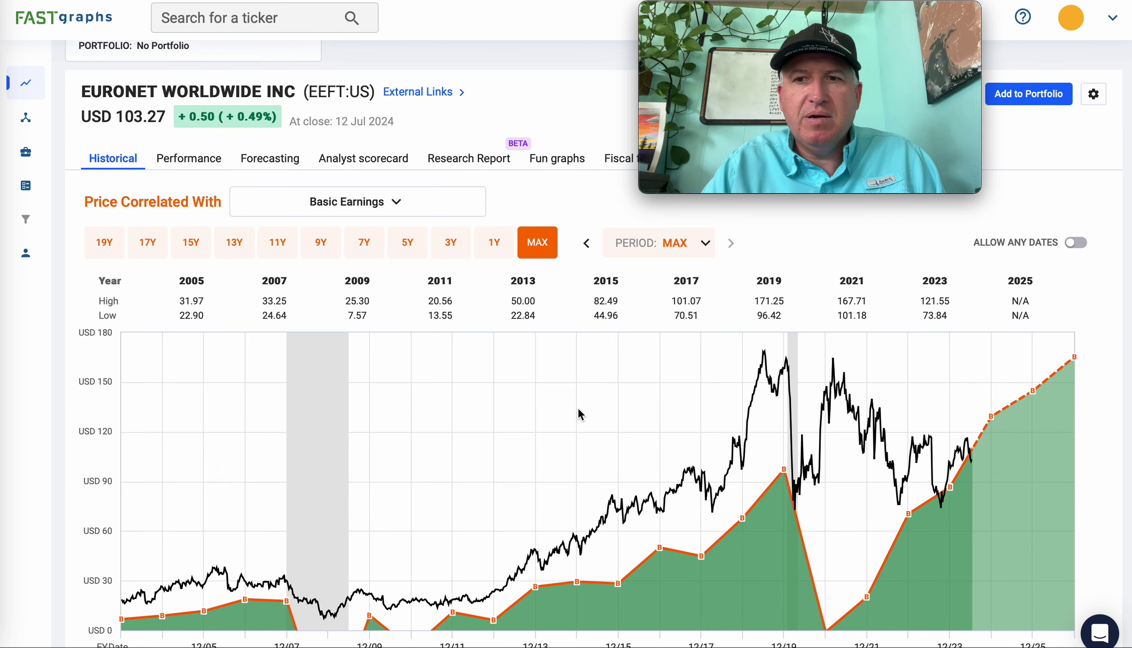
pyautogui.scroll(-3, 581, 414)
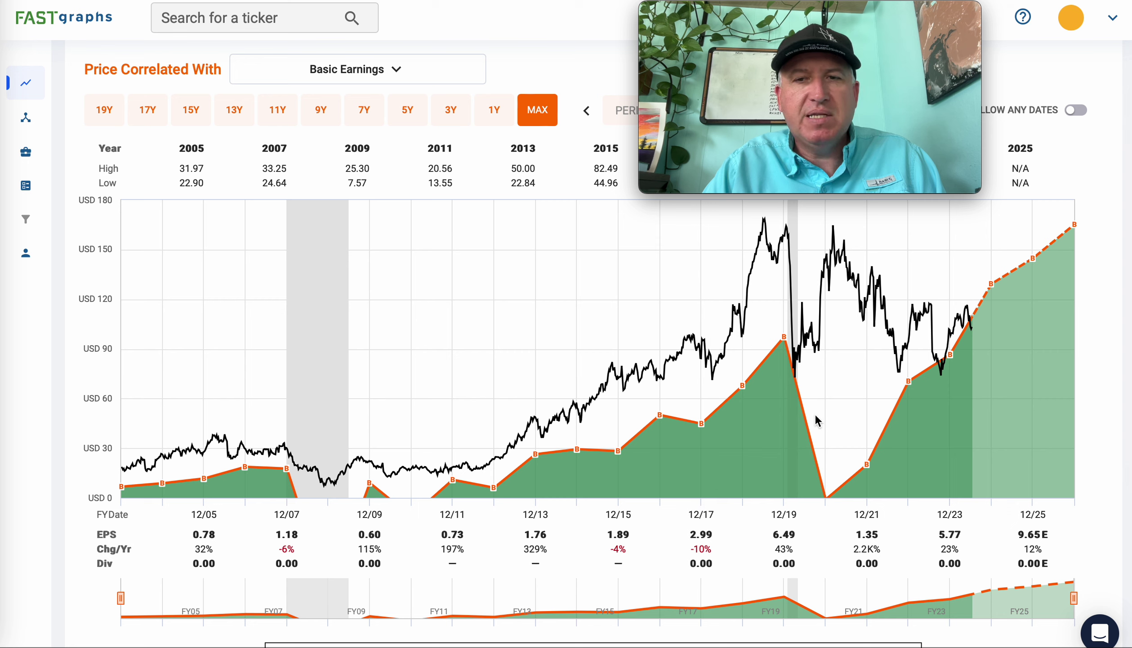
# - Measure Euronet's rate of return from the 6/30/2006 price peak to the 11/21/2008 low, and clear the measurement
pyautogui.moveTo(225, 441)
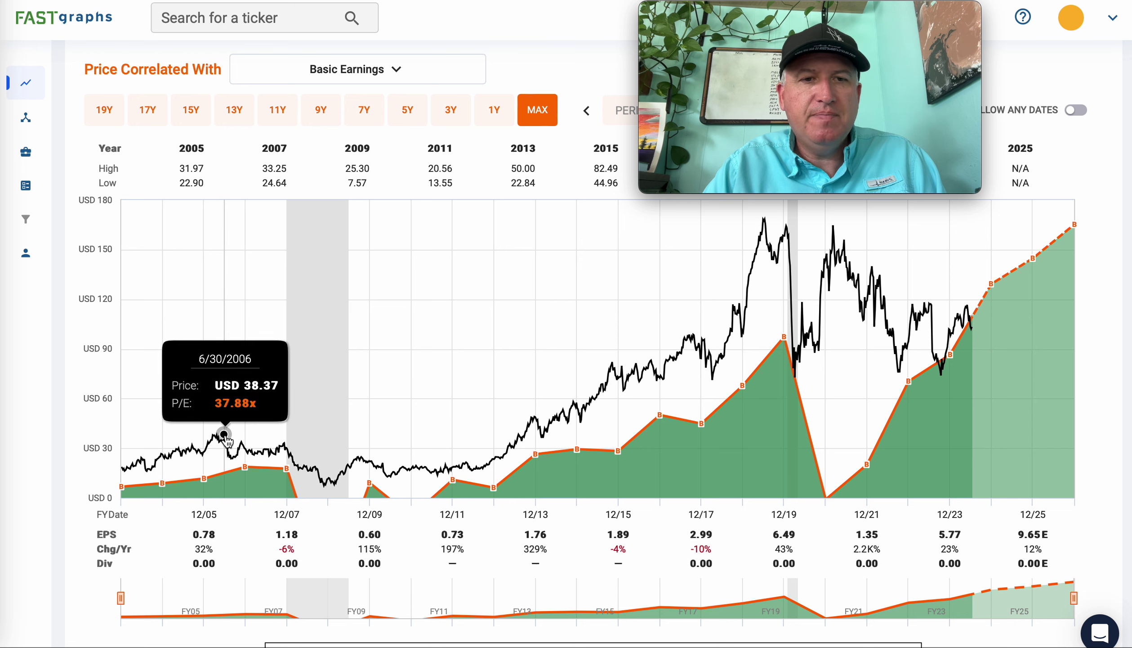
pyautogui.click(225, 436)
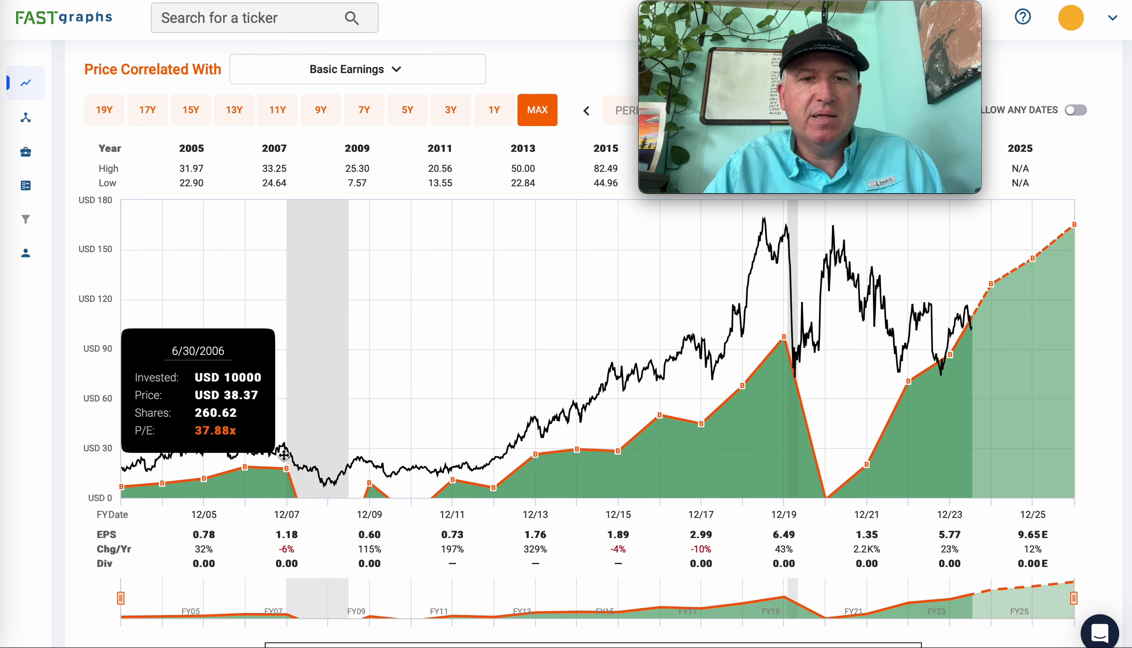
pyautogui.click(324, 494)
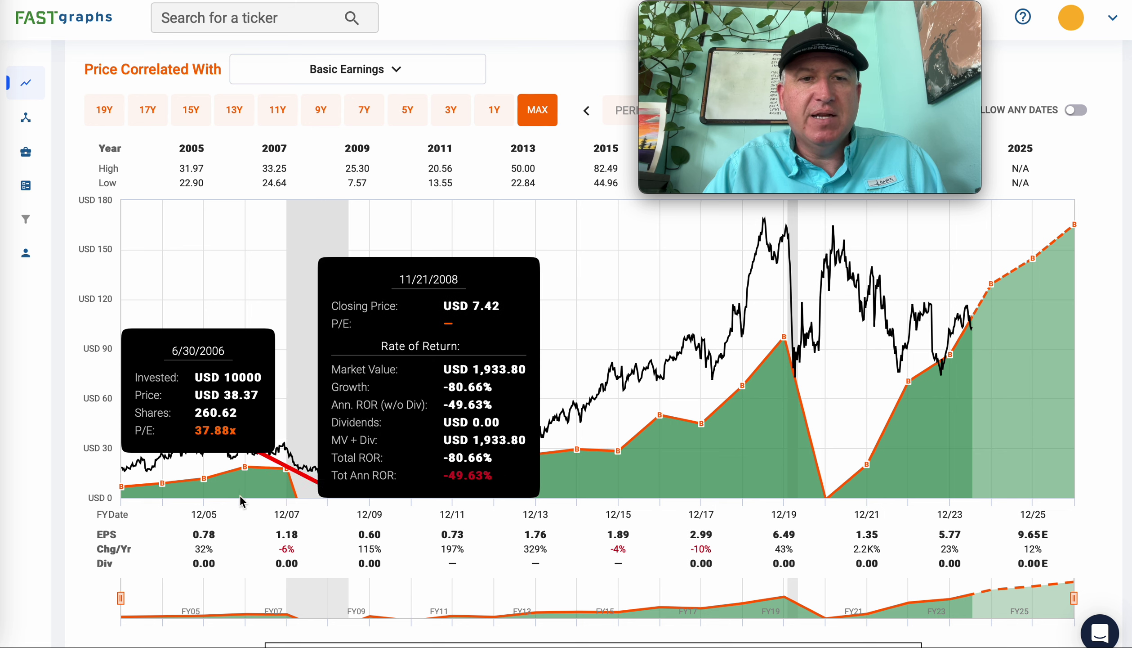
pyautogui.click(229, 470)
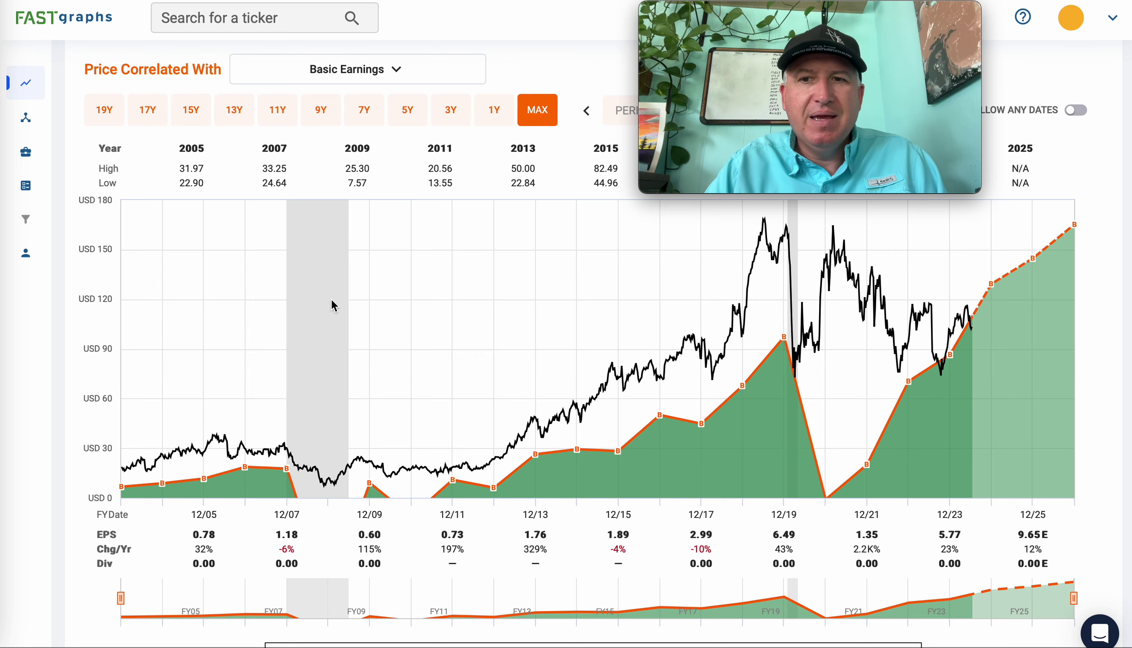
# - Set Euronet's price correlation back to Adjusted (Operating) Earnings and compare the recent price with the fair value line
pyautogui.scroll(3, 333, 304)
pyautogui.click(352, 224)
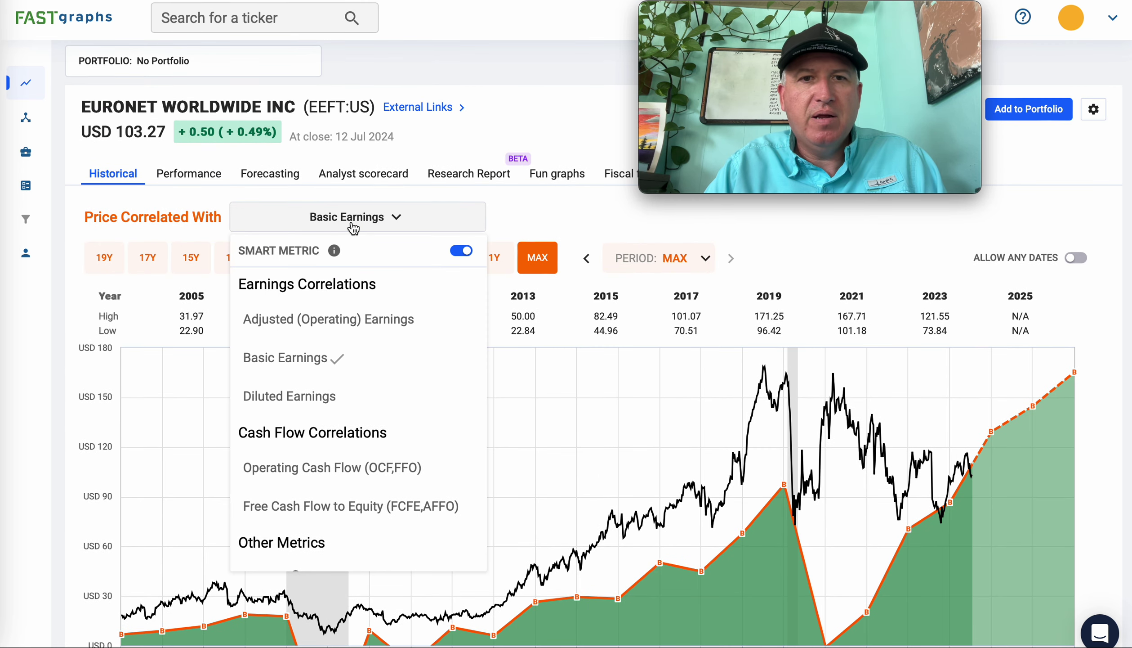
pyautogui.click(358, 319)
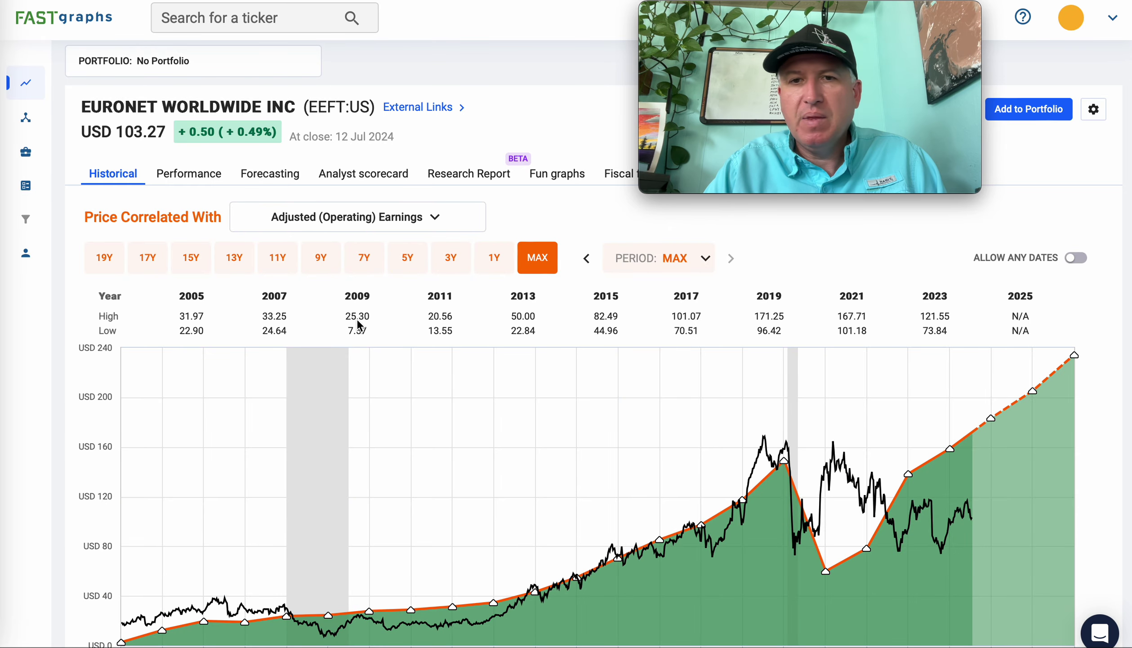
pyautogui.scroll(-1, 427, 468)
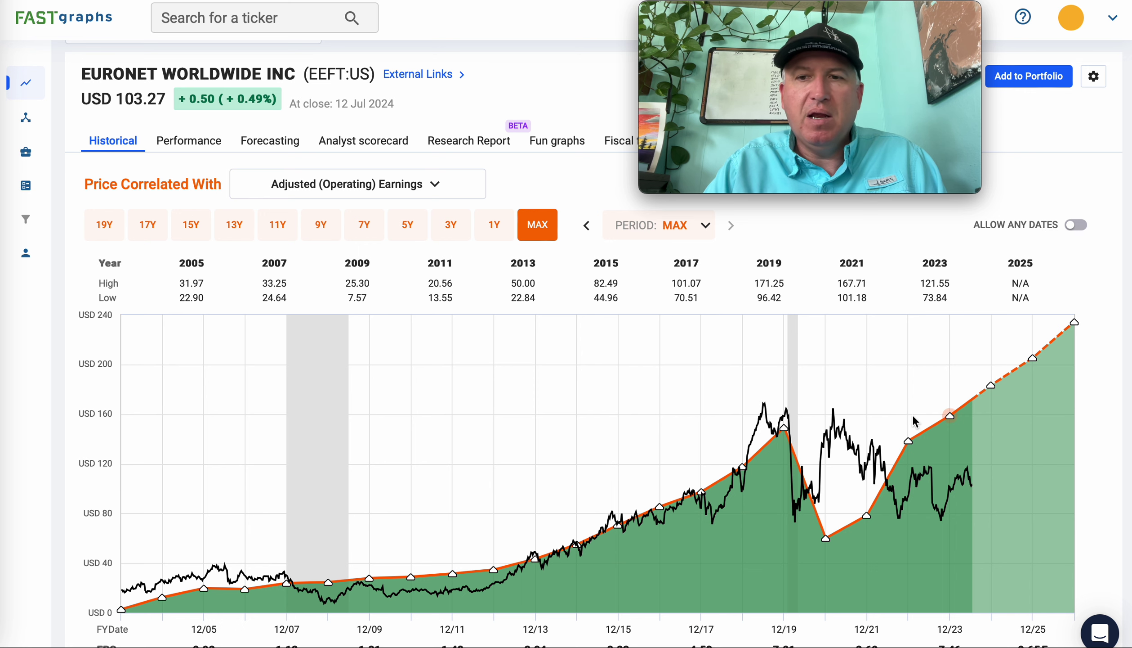
pyautogui.scroll(1, 886, 383)
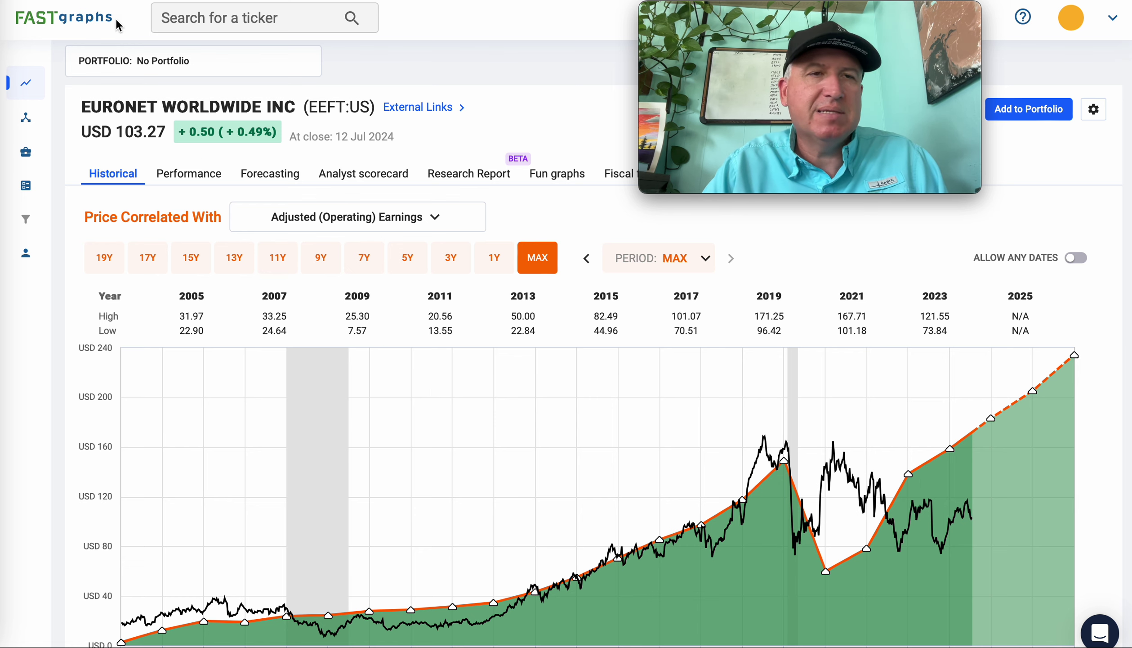
# - Check the tickers after EEFT in the S&P MidCap 400 list, skip EGP, and load the graph for EHC (Encompass Health)
pyautogui.hotkey('ctrl', 'Tab')
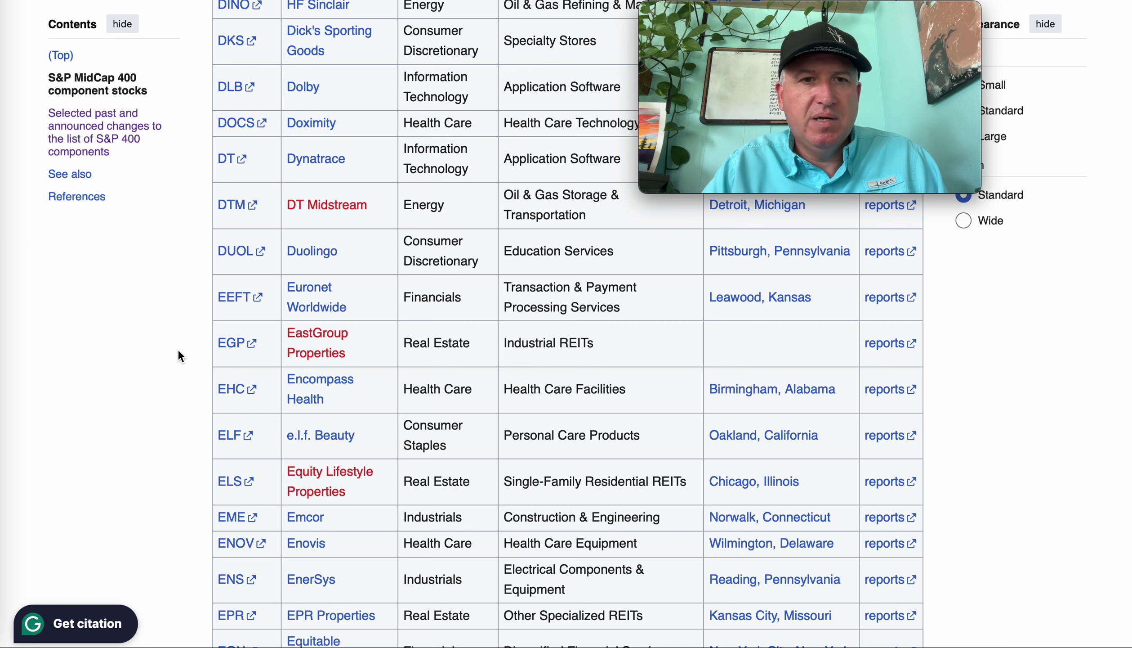
pyautogui.scroll(-4, 177, 351)
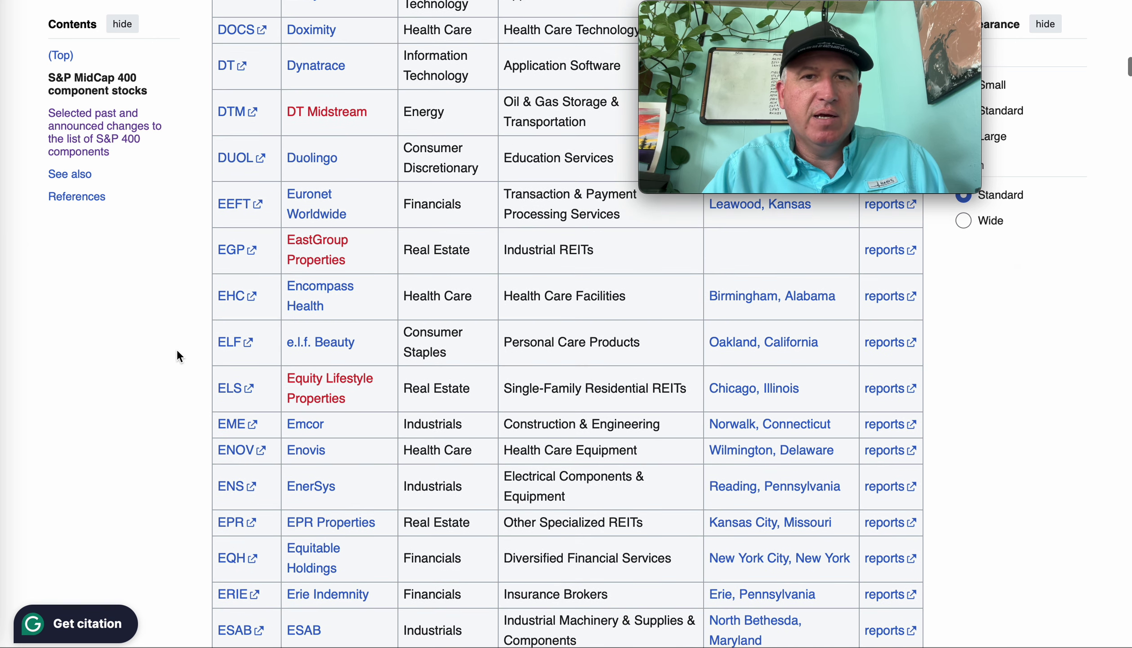
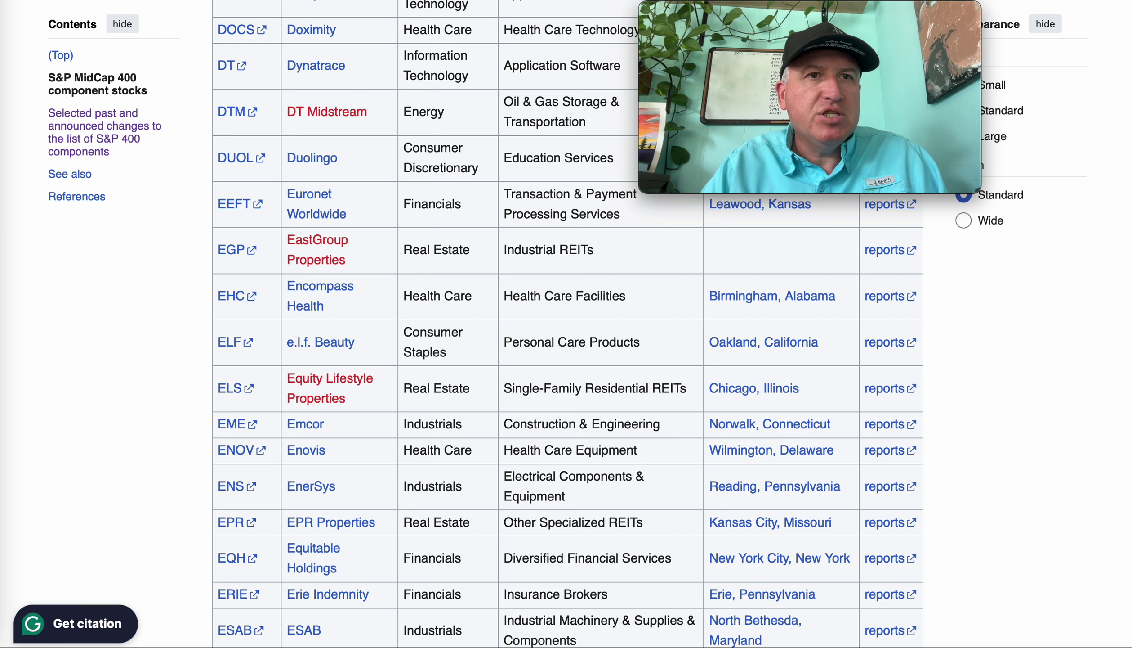
pyautogui.hotkey('ctrl', 'Tab')
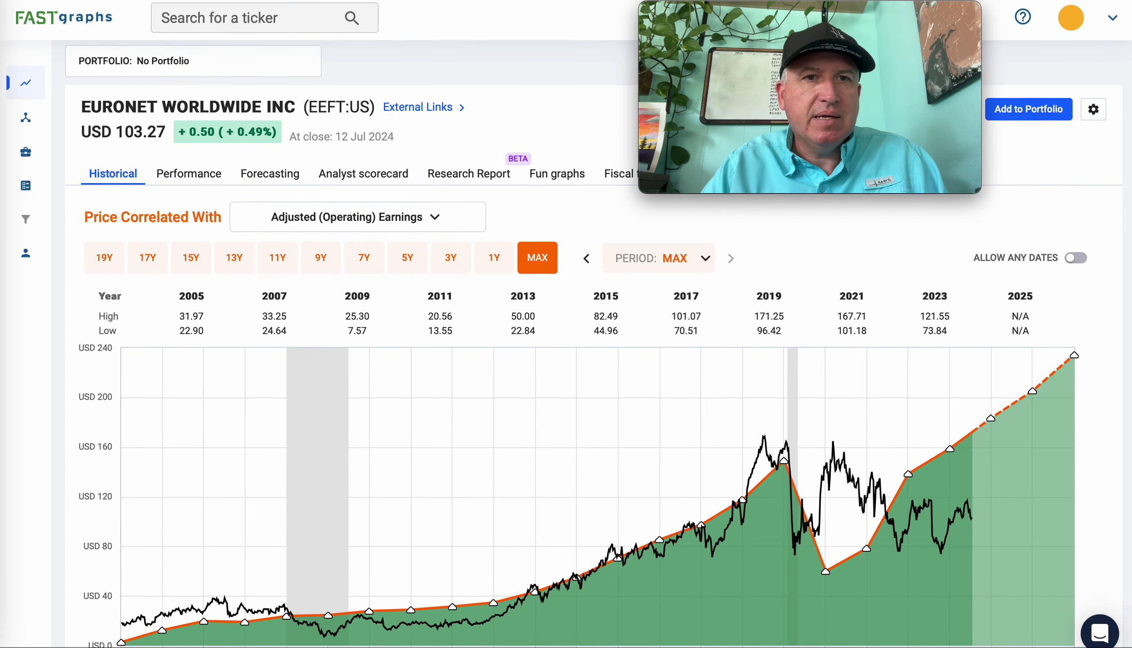
pyautogui.click(255, 18)
pyautogui.write('ehc')
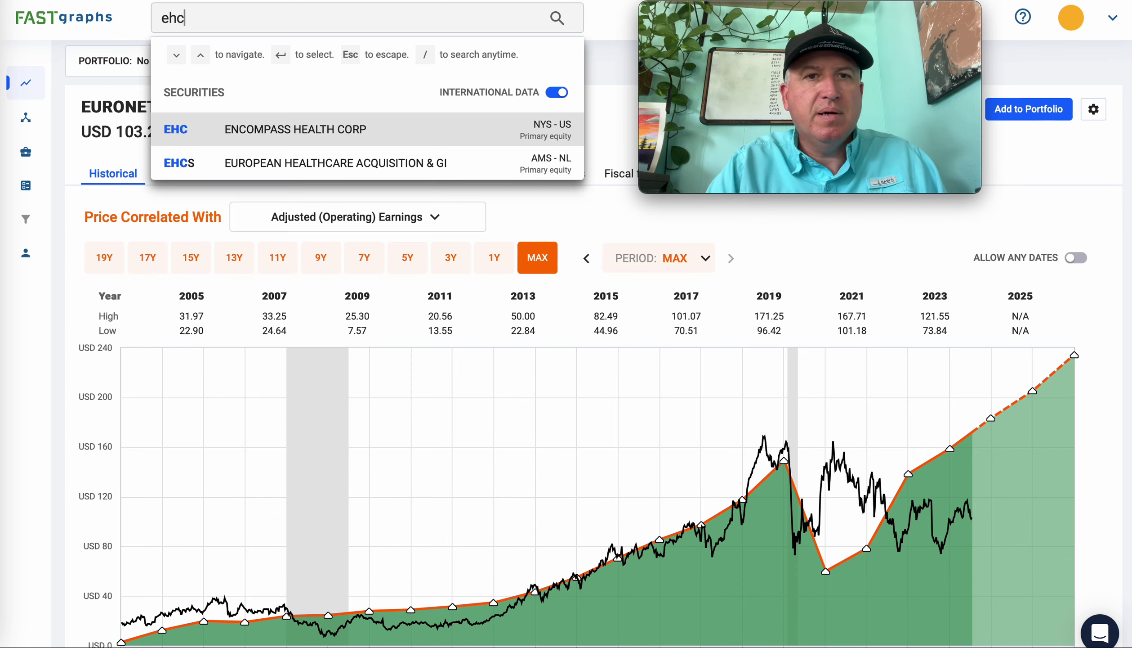
pyautogui.press('Return')
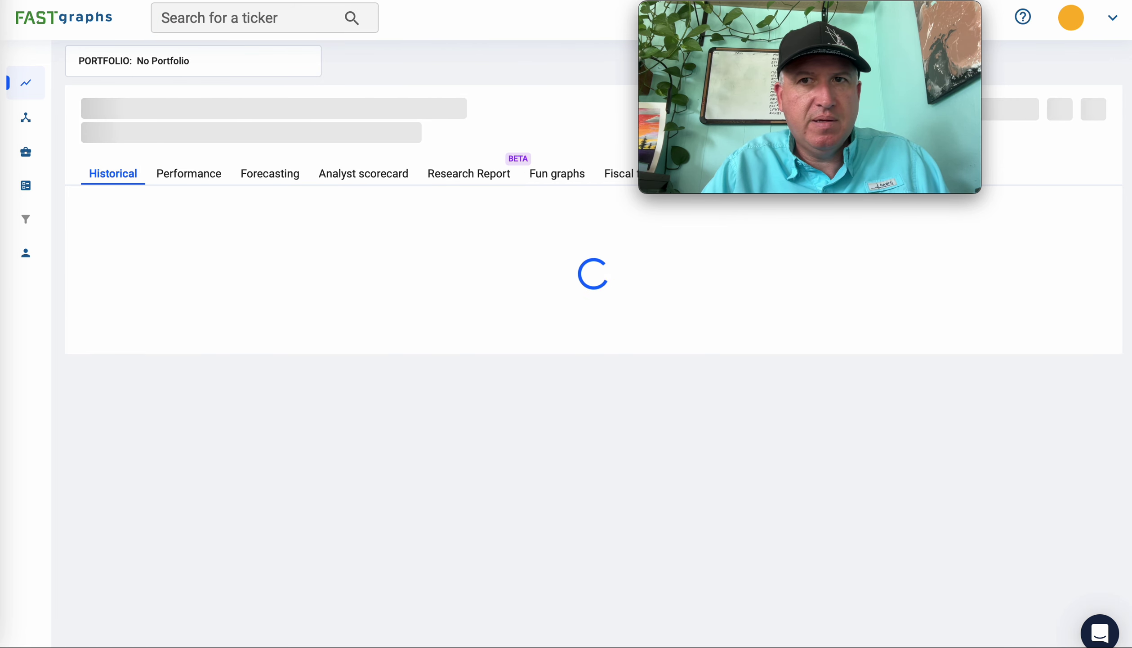
# - Review Encompass Health's yearly EPS and dividends, FAST Facts, graph key and company info
pyautogui.scroll(-2, 329, 372)
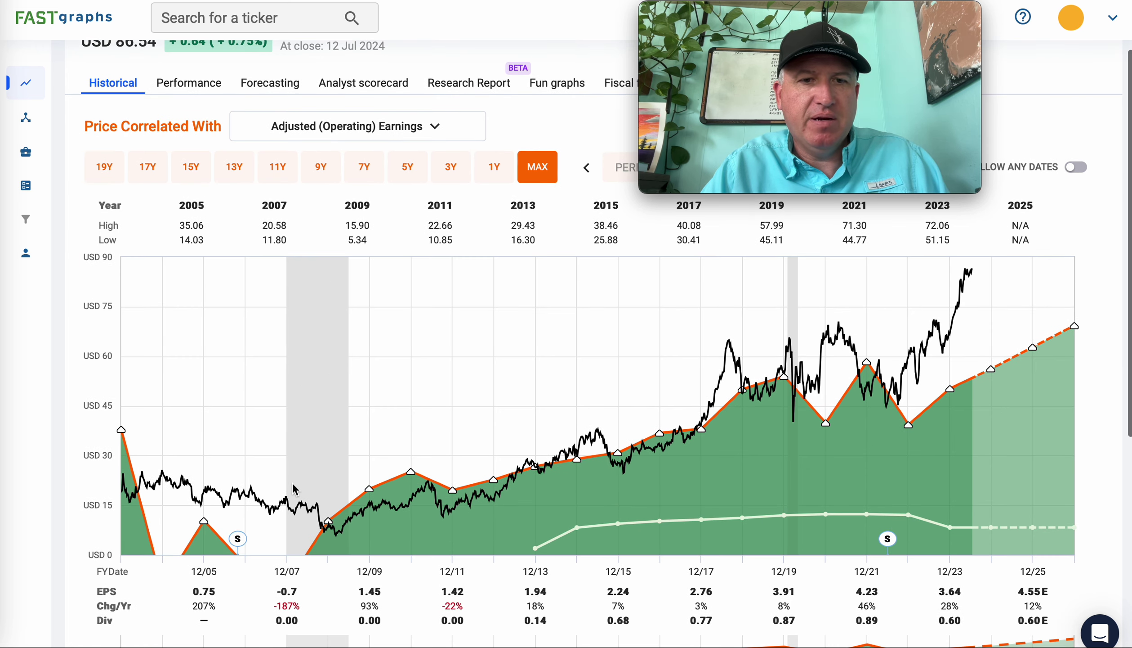
pyautogui.scroll(-6, 317, 496)
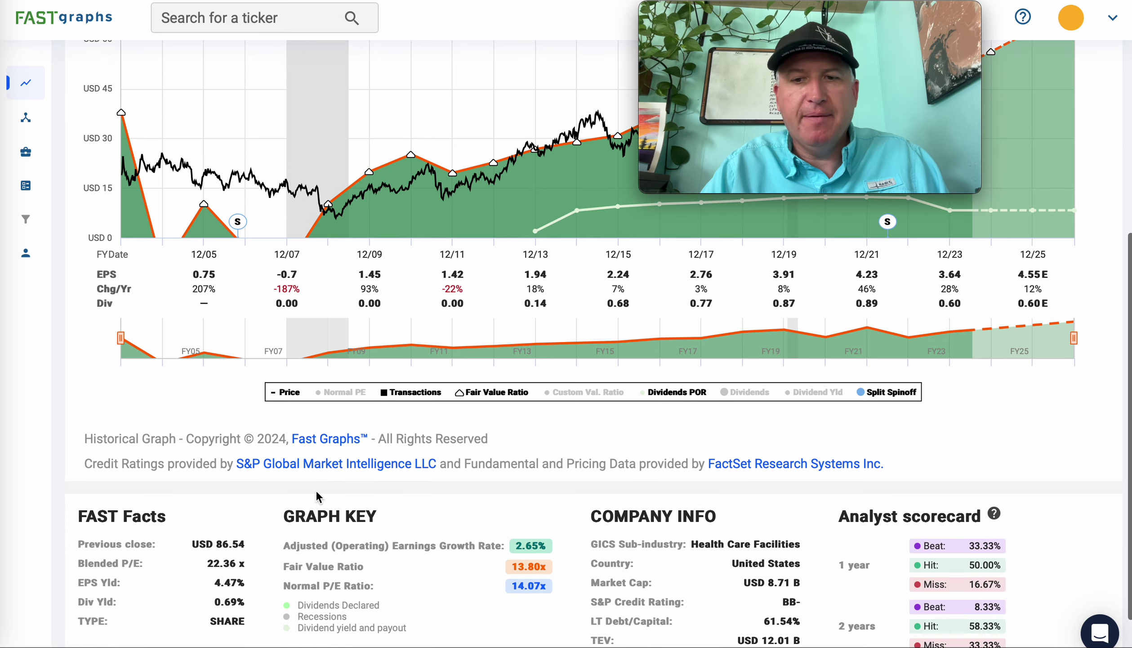
pyautogui.scroll(3, 318, 496)
pyautogui.scroll(4, 317, 495)
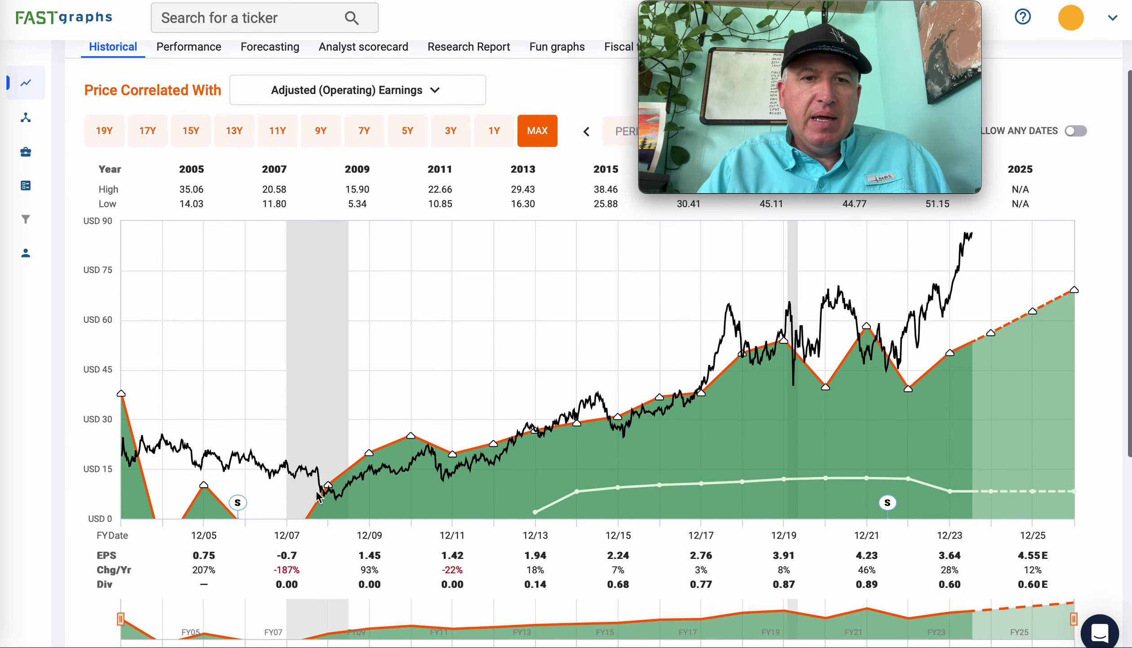
# - Check Encompass Health's price and P/E on 7/12/2024 and compare the recent price with the fair value line
pyautogui.scroll(2, 605, 361)
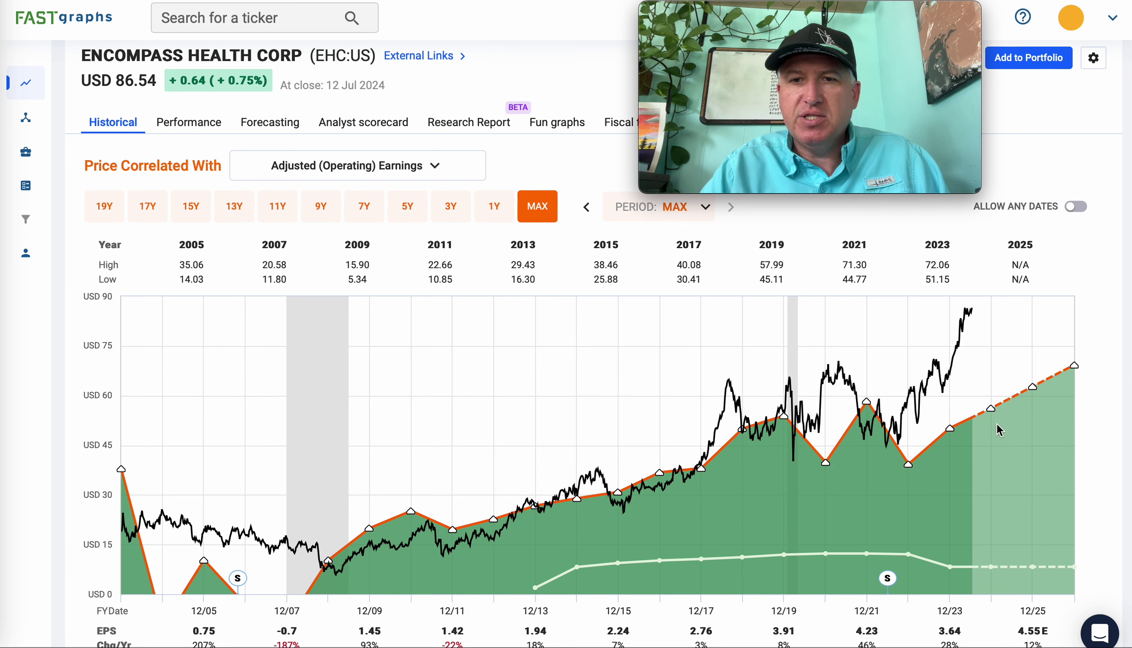
pyautogui.moveTo(976, 311)
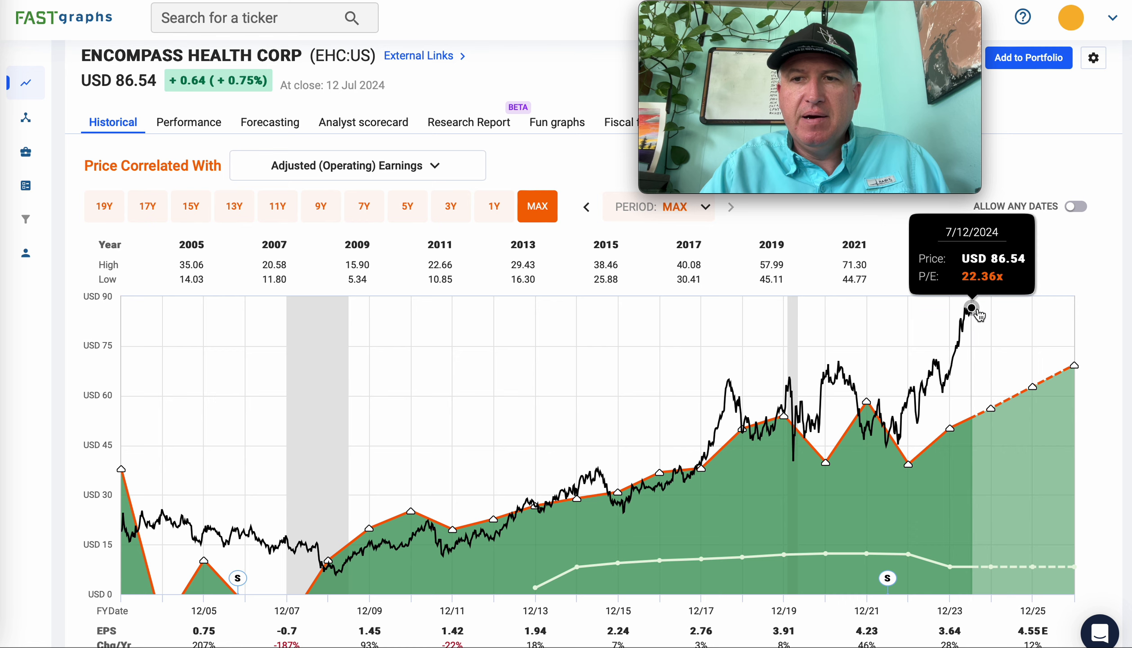
pyautogui.scroll(-1, 992, 376)
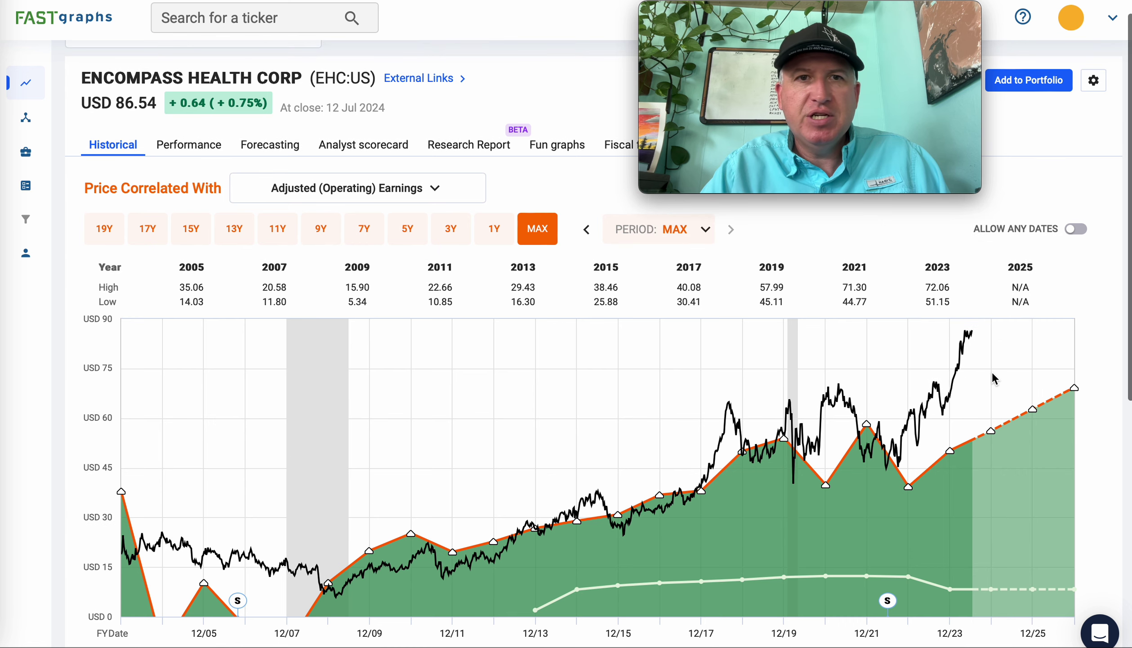
pyautogui.scroll(-2, 993, 377)
pyautogui.scroll(3, 993, 377)
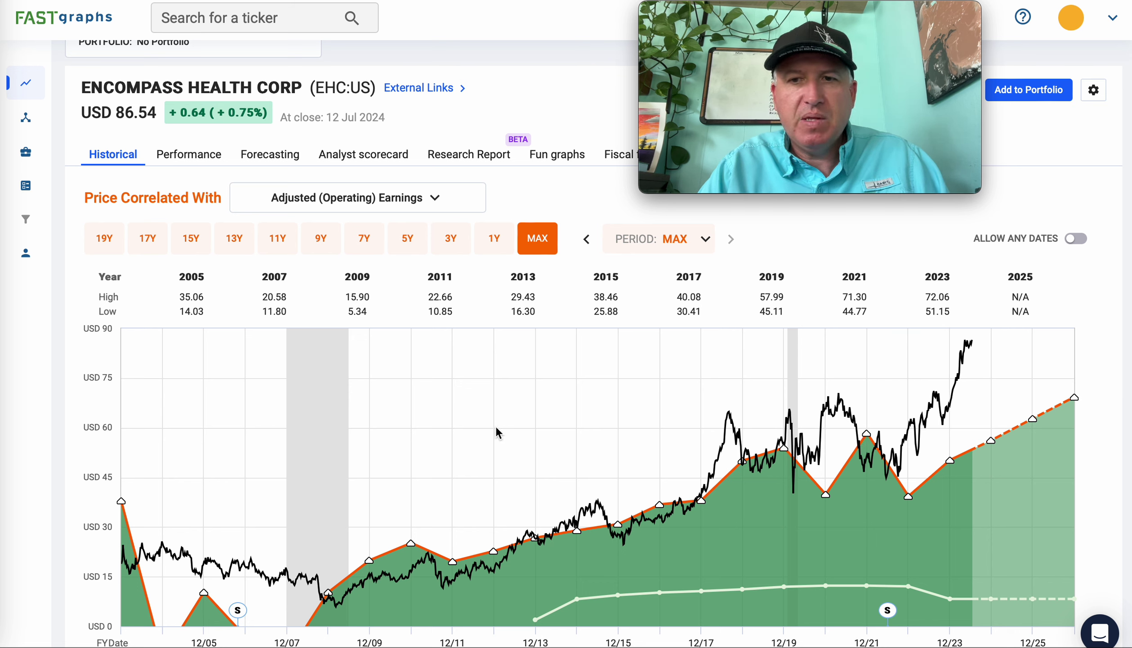
pyautogui.scroll(1, 496, 426)
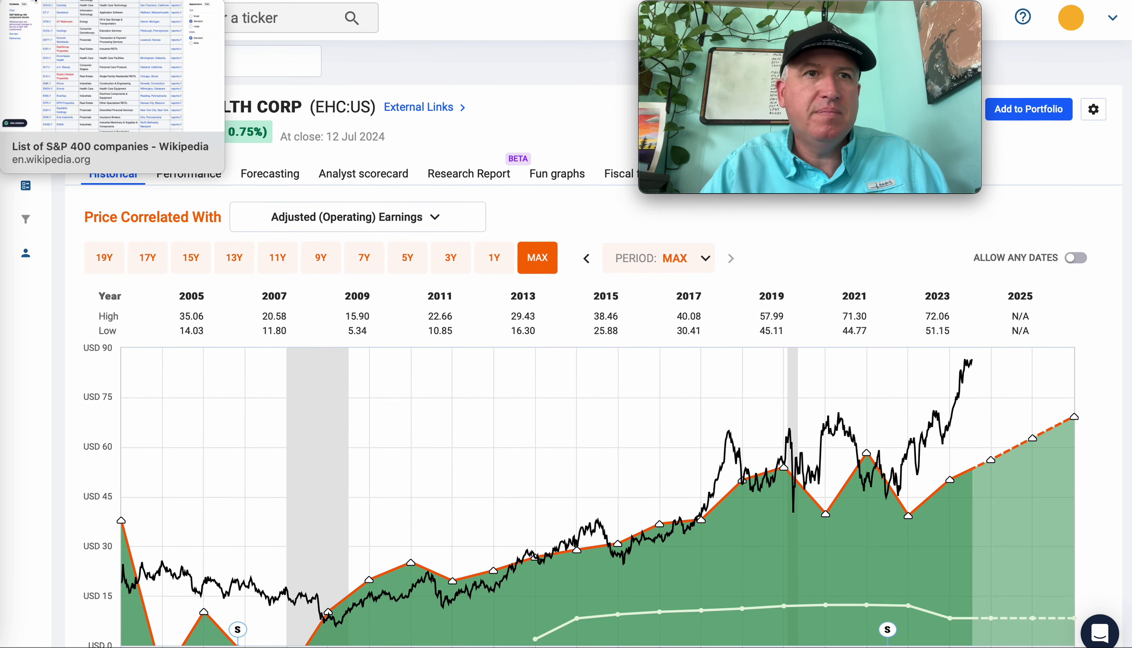
# - Check the ticker after EHC in the S&P MidCap 400 list and load the graph for ELF (e.l.f. Beauty)
pyautogui.click(34, 1)
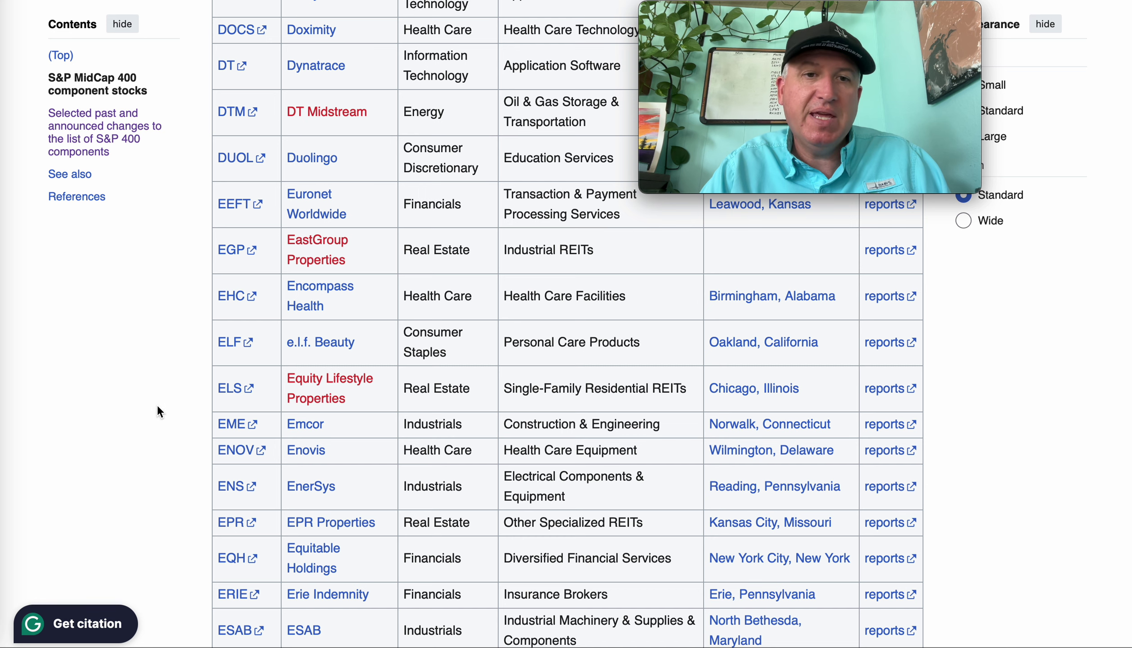
pyautogui.click(122, 1)
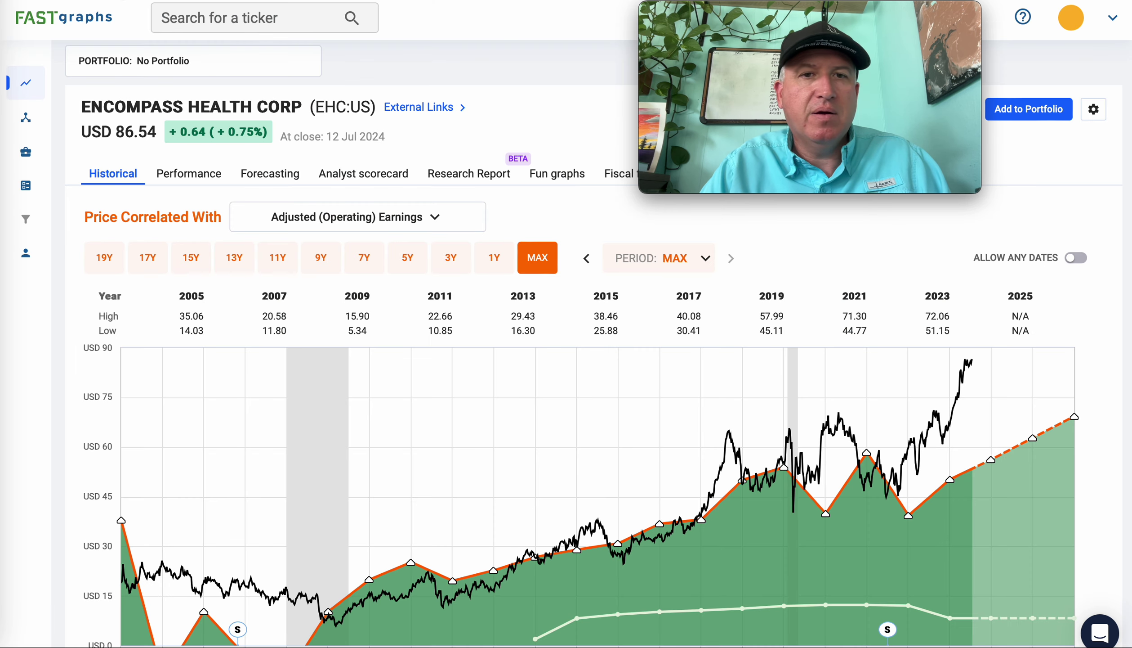
pyautogui.click(243, 18)
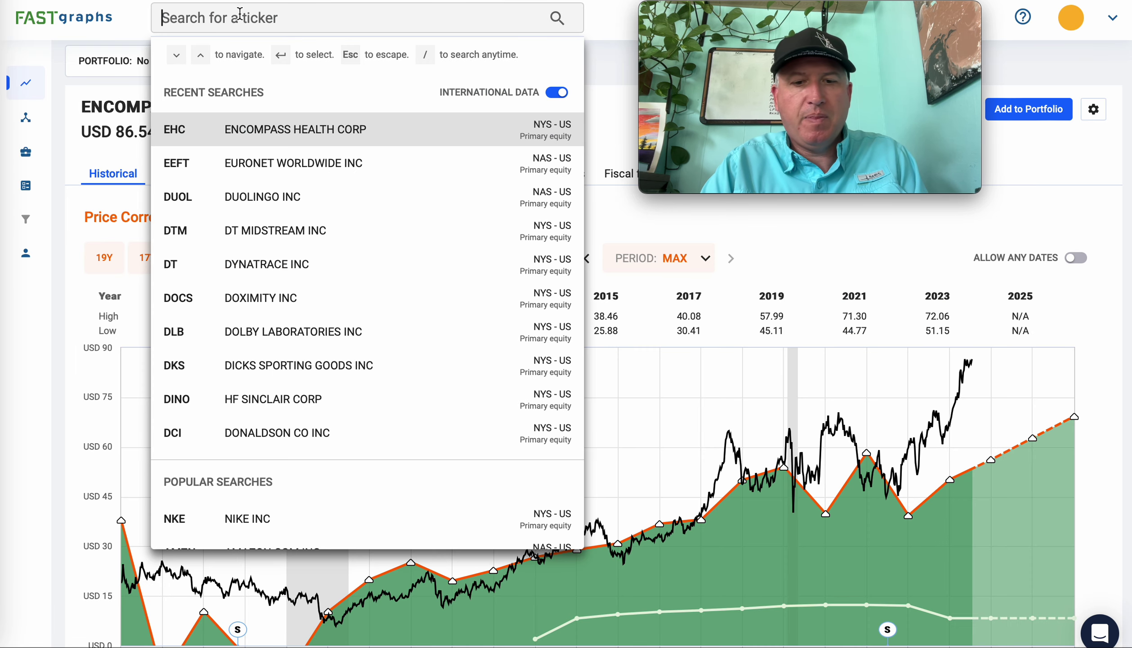
pyautogui.write('elf')
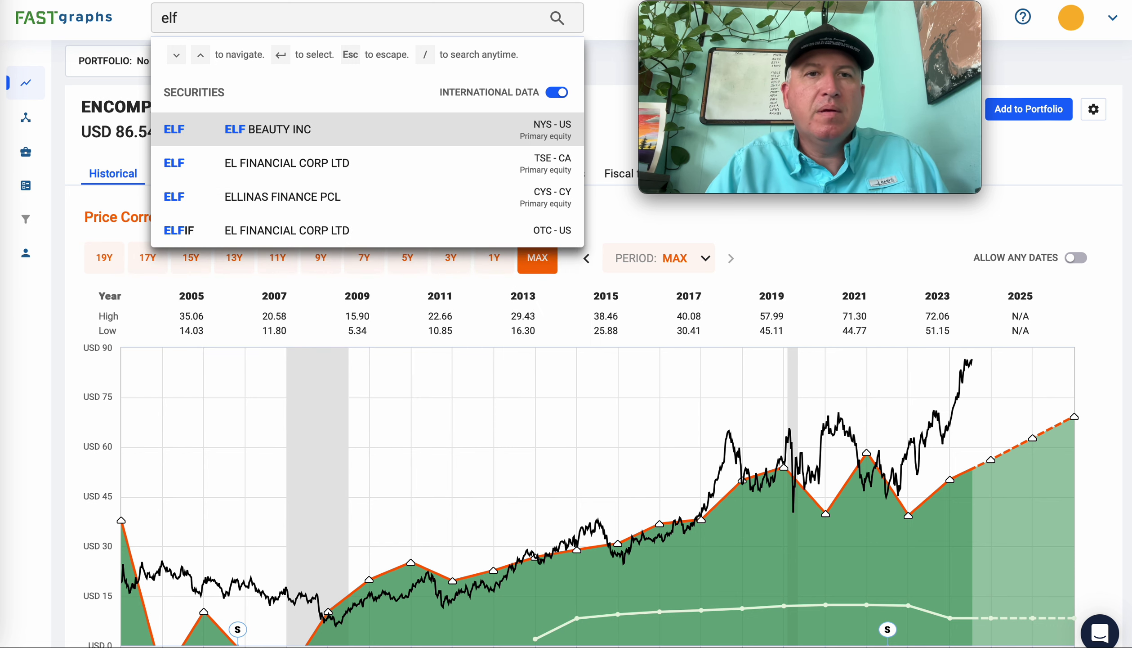
pyautogui.press('Return')
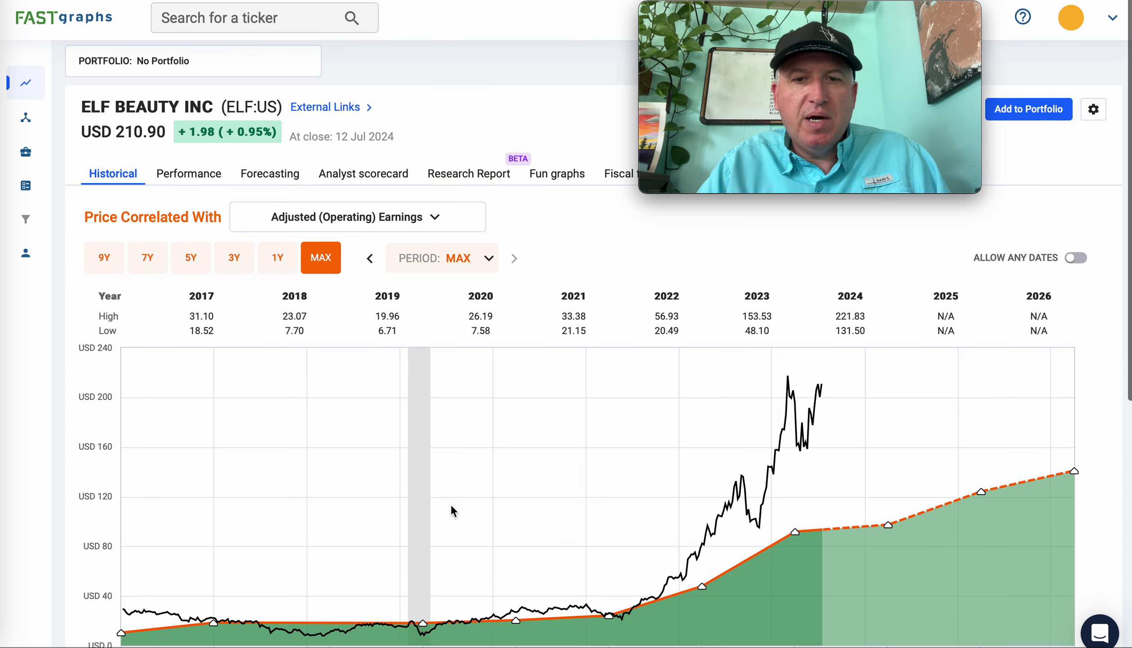
# - Review ELF Beauty's price against the fair value line and its yearly EPS and growth, including the forecasts through 3/27
pyautogui.scroll(-3, 450, 504)
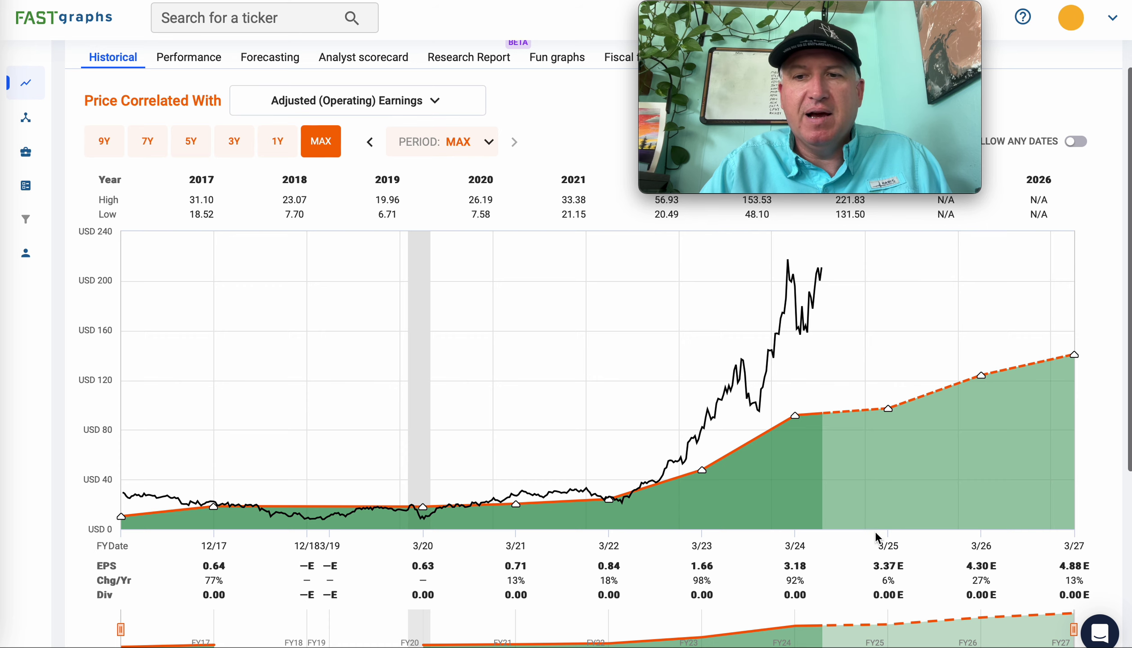
pyautogui.scroll(3, 487, 365)
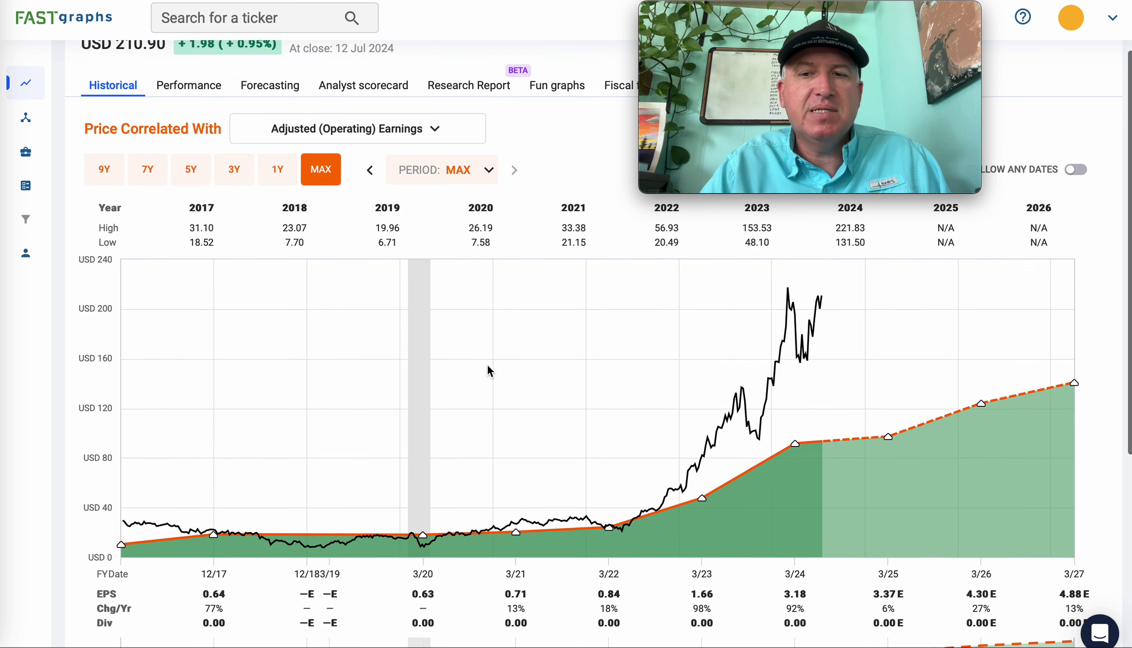
pyautogui.scroll(-1, 487, 365)
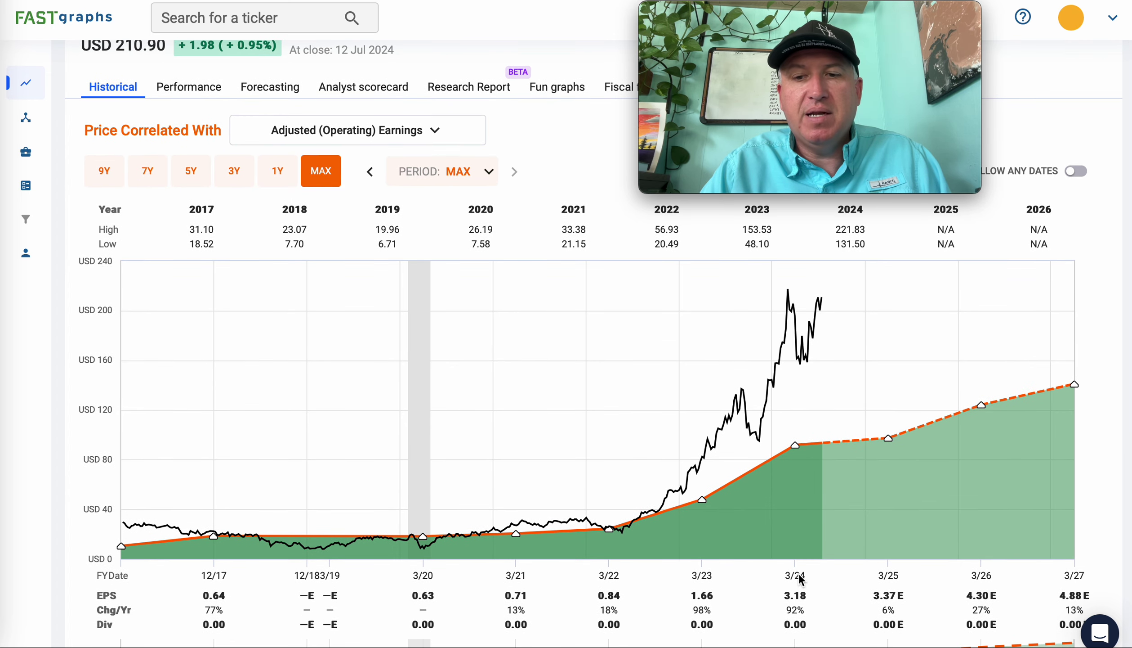
pyautogui.scroll(3, 506, 401)
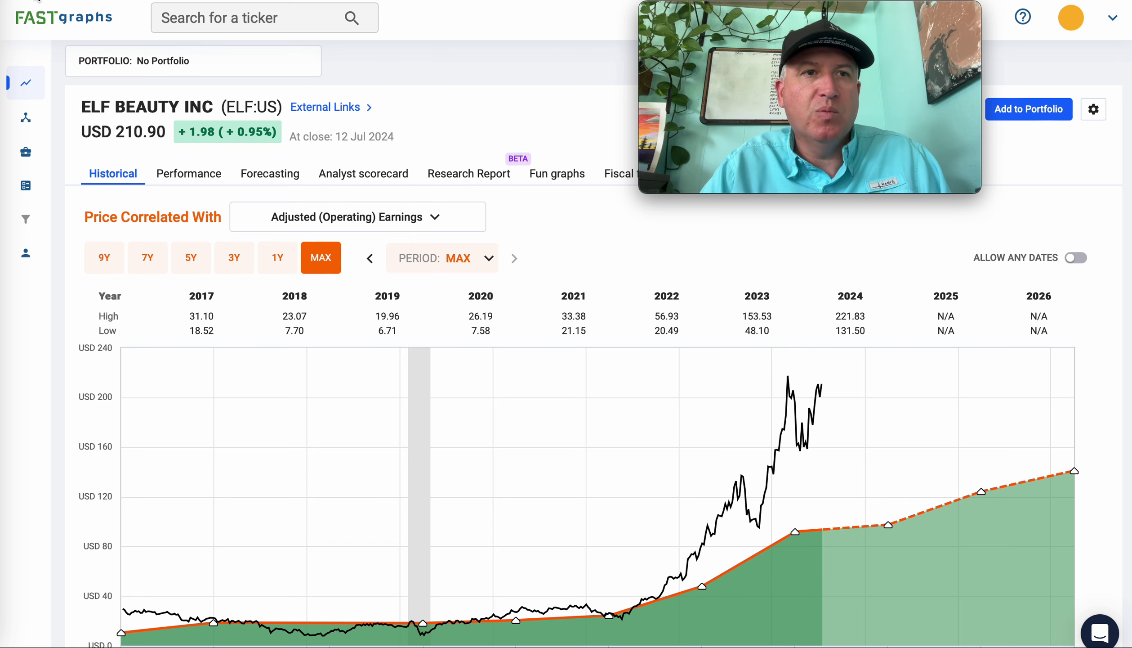
# - Check the ticker after ELF in the S&P MidCap 400 list and load the graph for ELS (Equity Lifestyle Properties)
pyautogui.hotkey('ctrl', 'Tab')
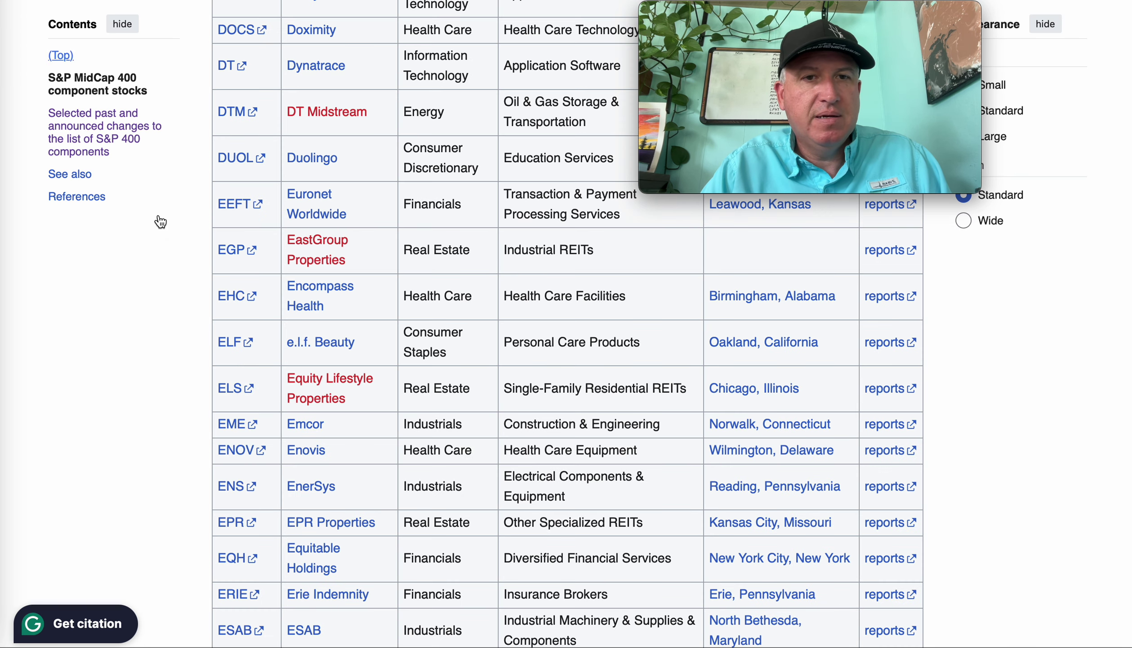
pyautogui.scroll(-2, 185, 287)
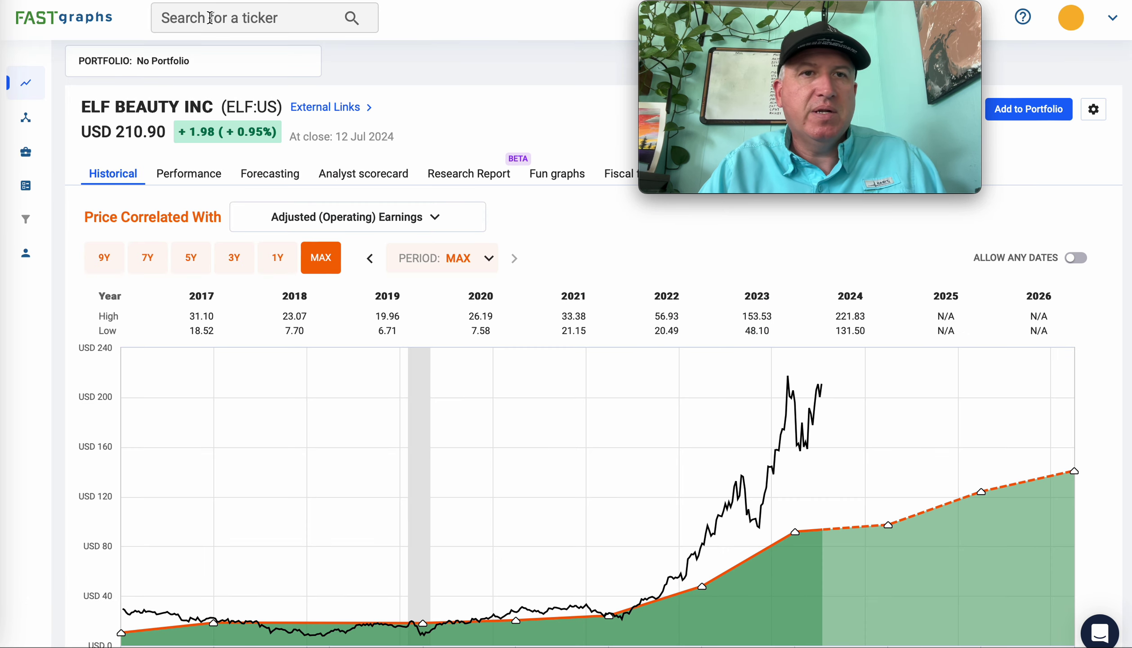
pyautogui.click(210, 18)
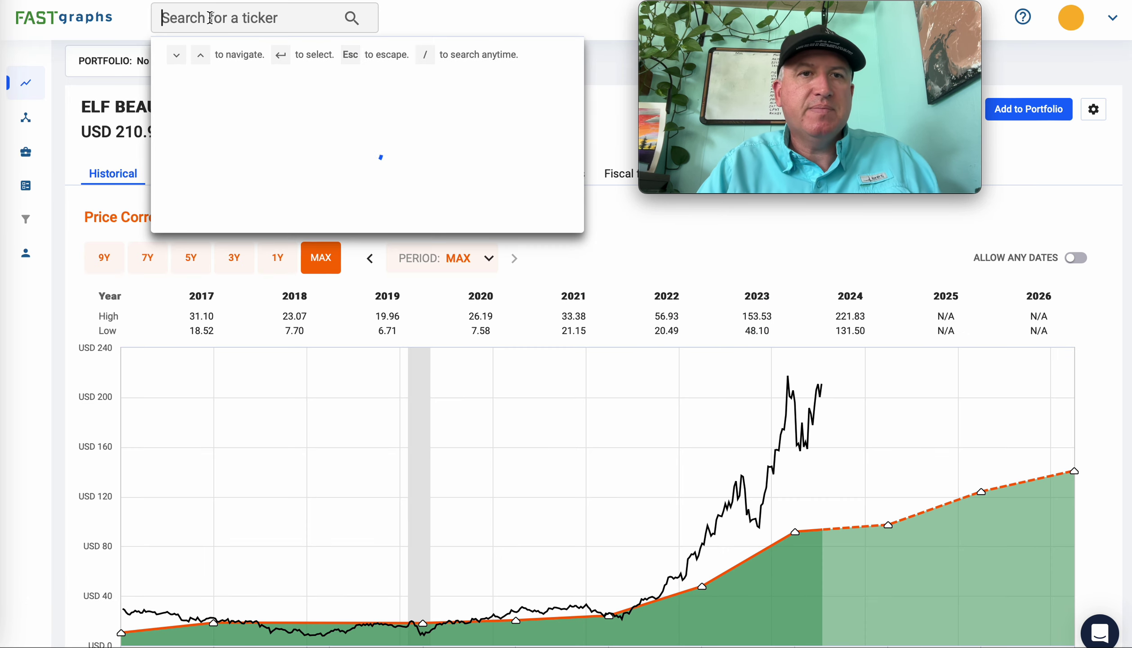
pyautogui.write('els')
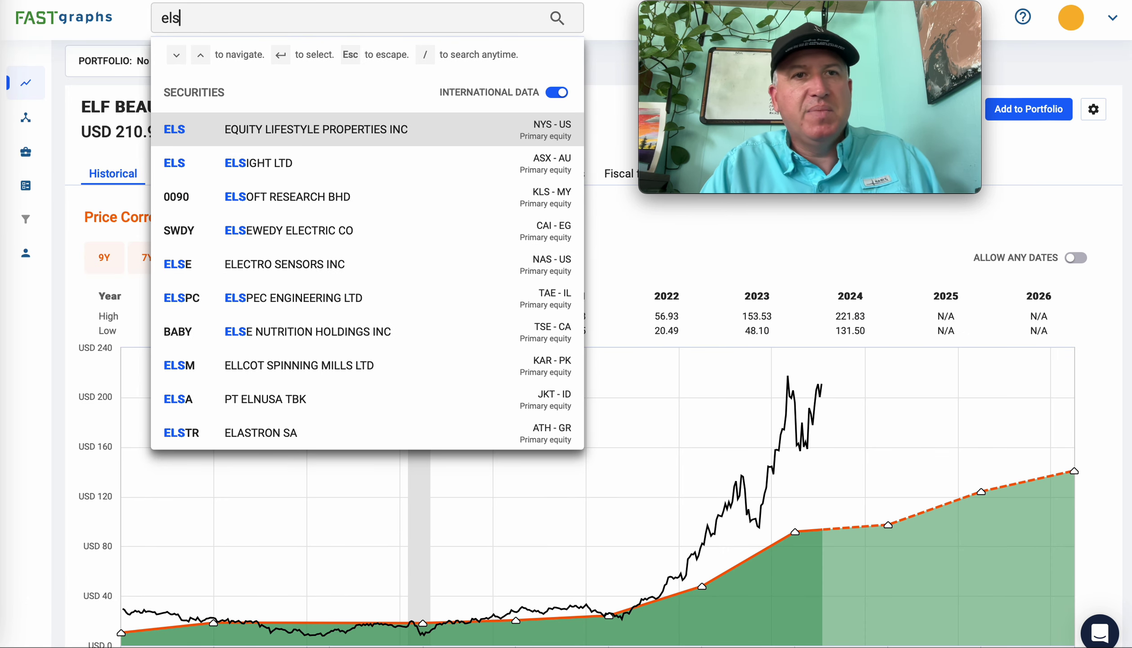
pyautogui.press('Return')
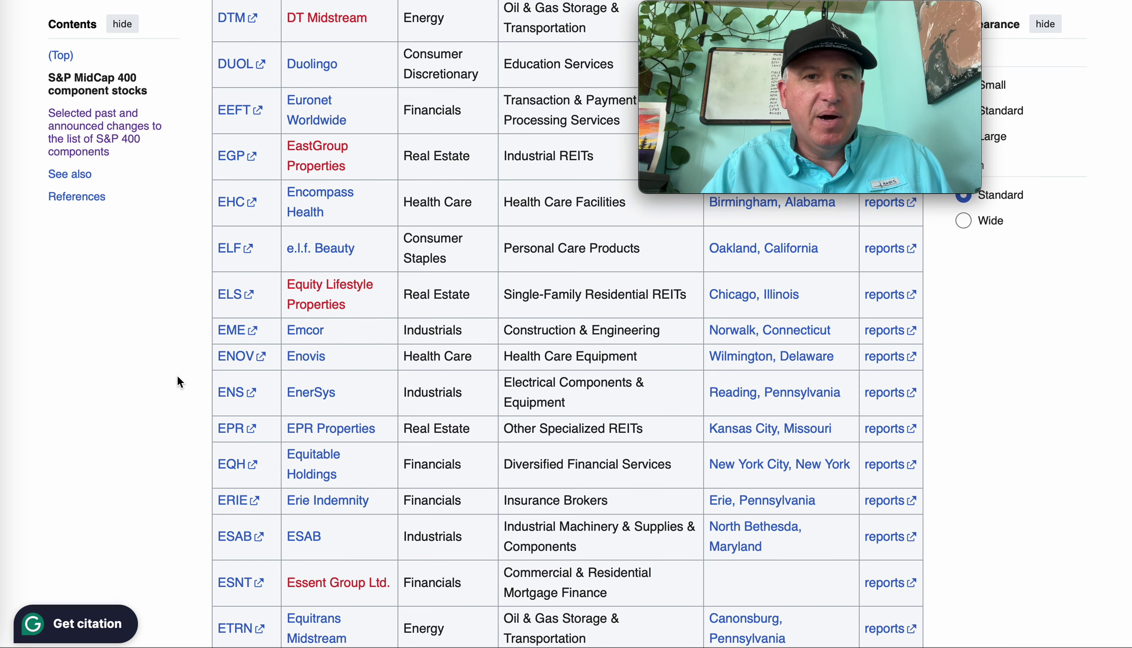
# - Check the ticker after ELS in the S&P MidCap 400 list and load the graph for EME (Emcor Group)
pyautogui.scroll(-2, 177, 376)
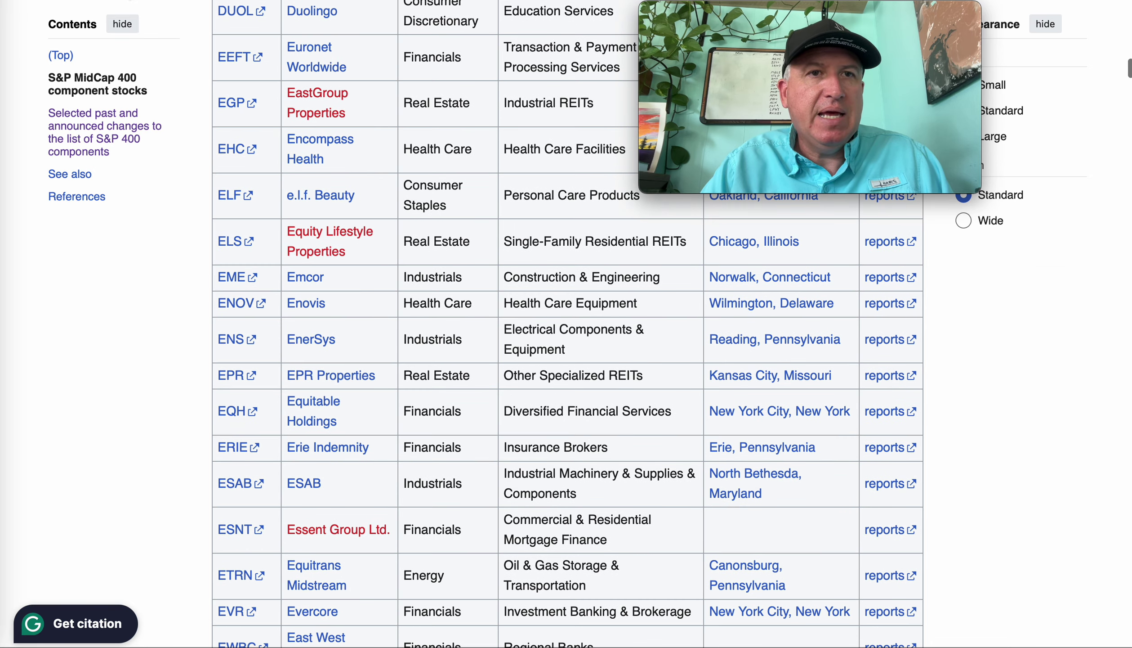
pyautogui.press('super+Tab')
pyautogui.click(213, 23)
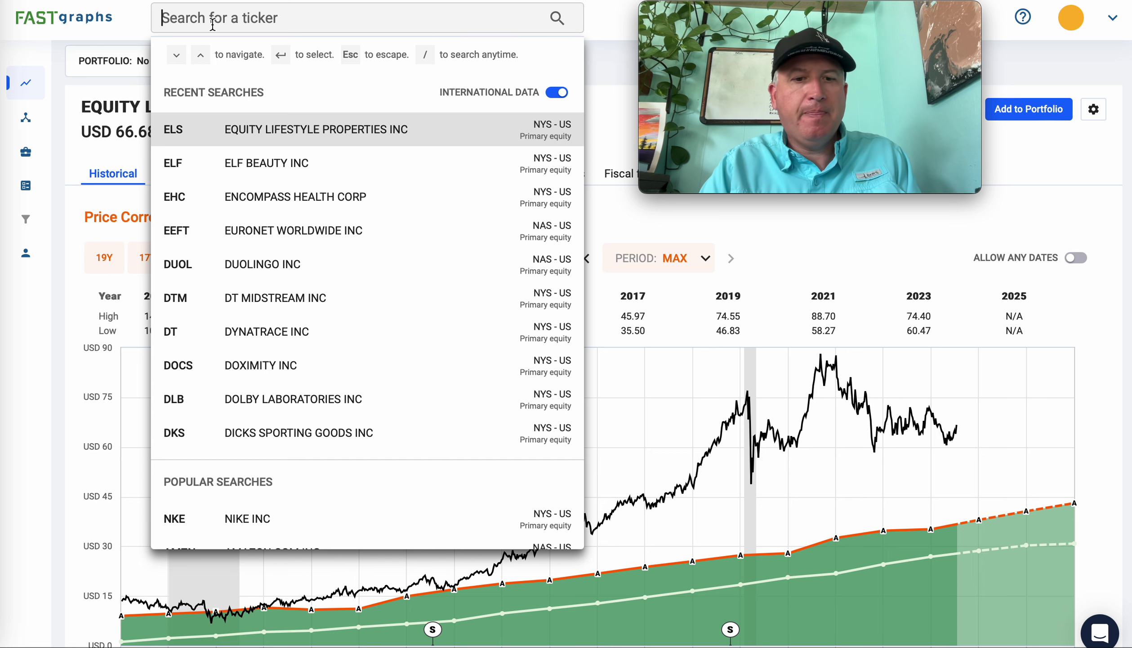
pyautogui.write('eme')
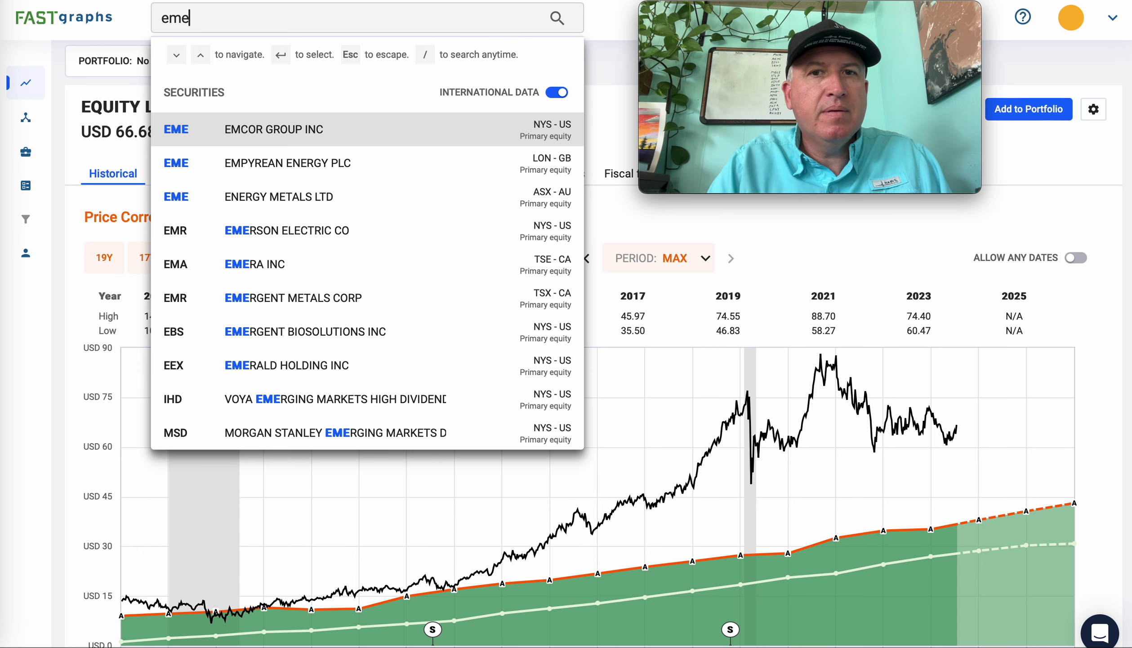
pyautogui.press('Return')
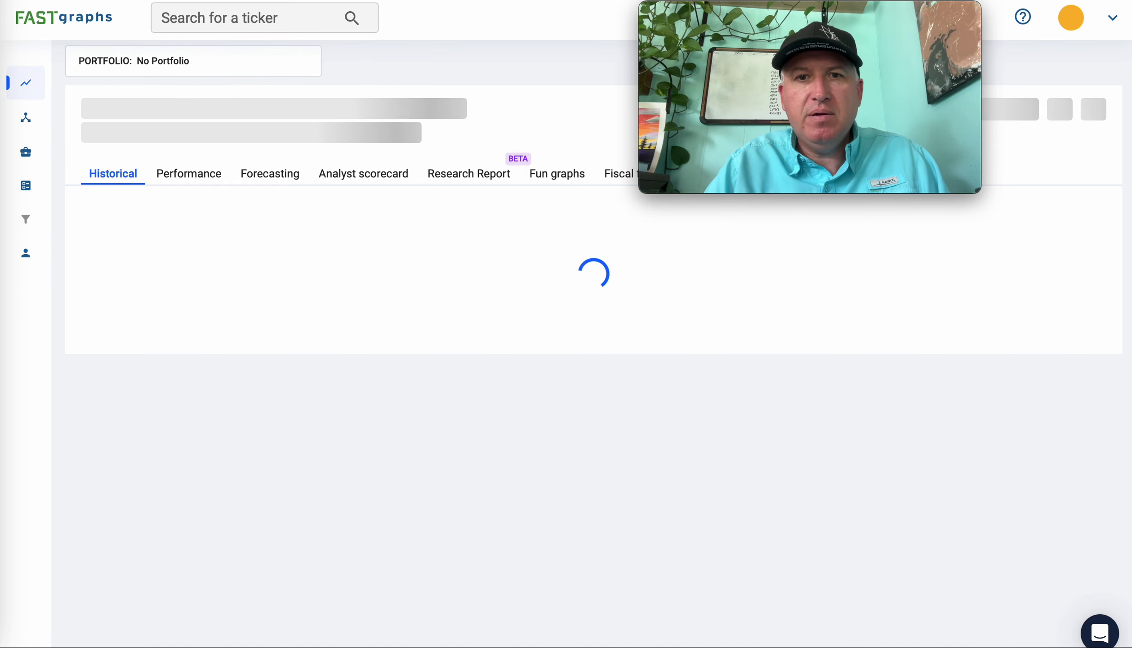
# - Review Emcor's yearly EPS and dividends, FAST Facts, graph key and company info
pyautogui.scroll(-3, 467, 446)
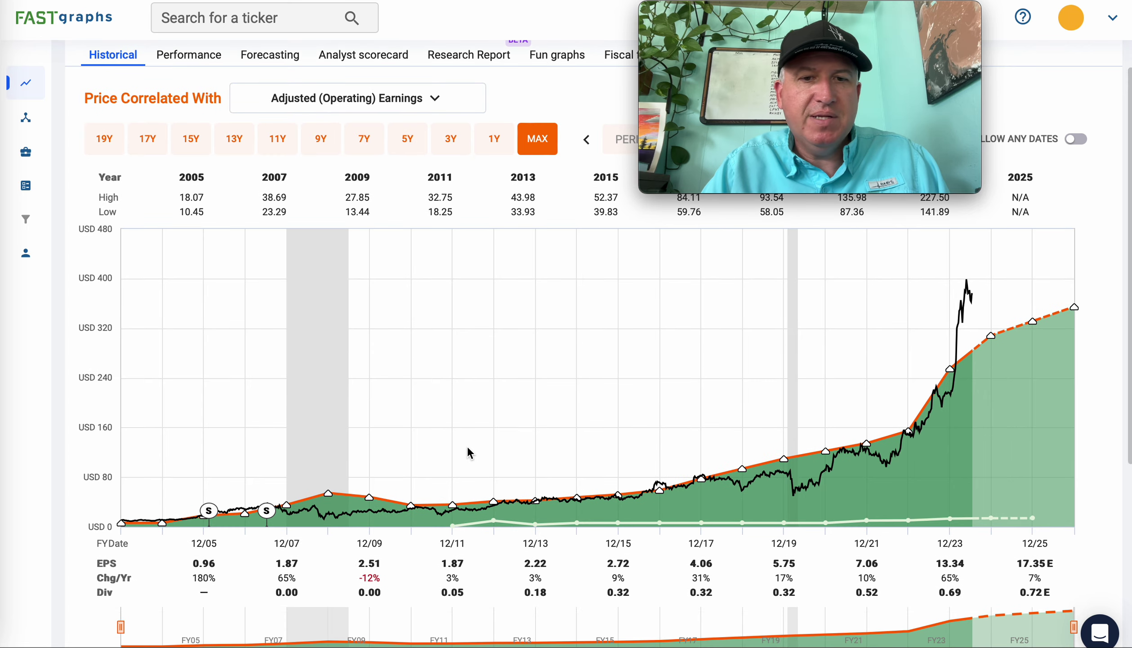
pyautogui.scroll(-7, 465, 447)
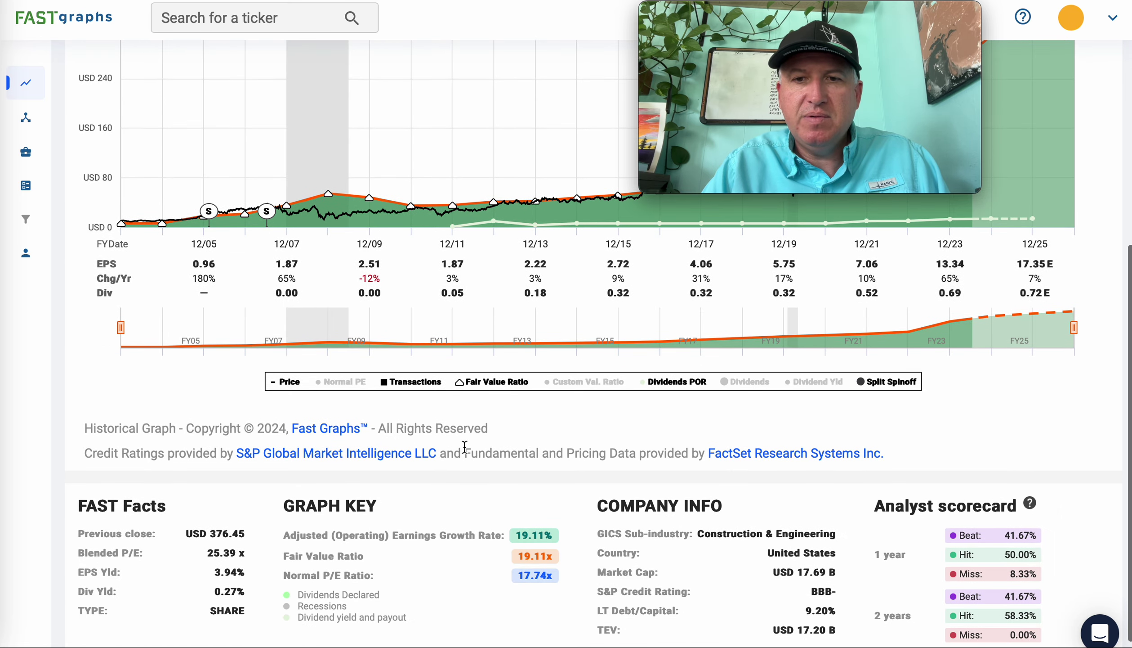
pyautogui.scroll(5, 465, 446)
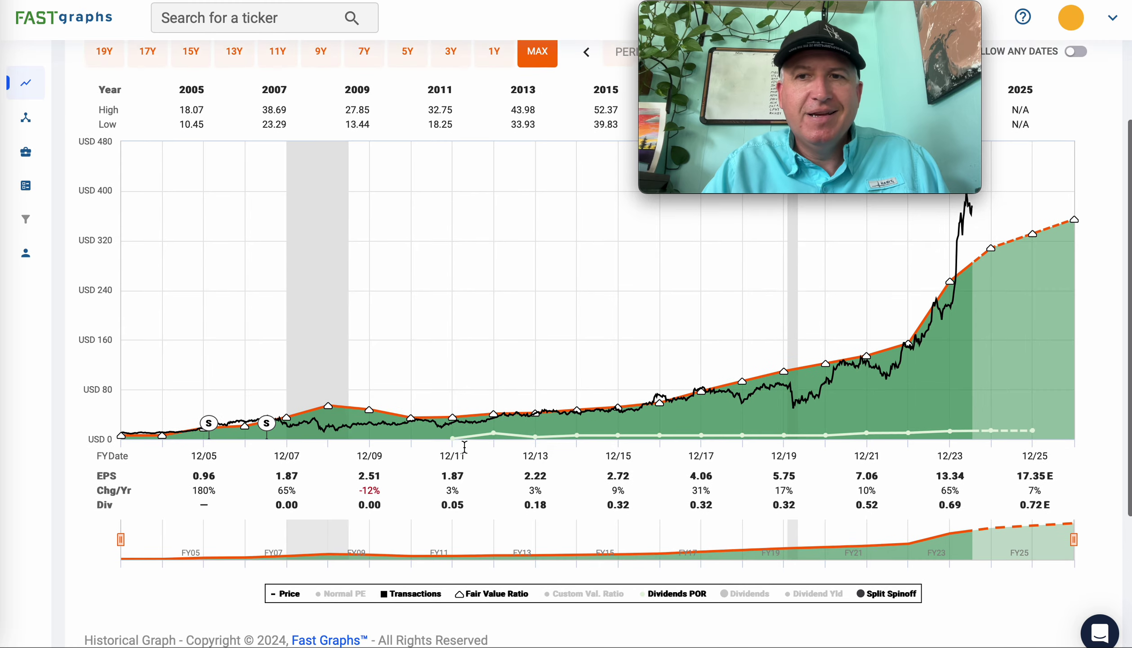
pyautogui.scroll(3, 464, 446)
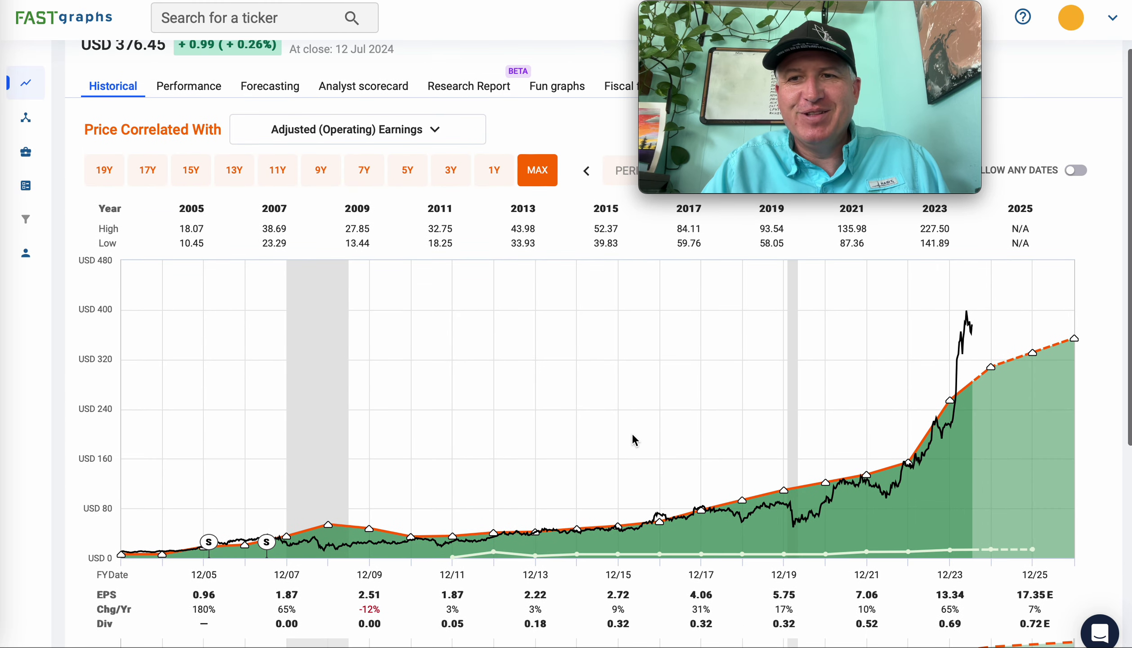
pyautogui.scroll(1, 710, 436)
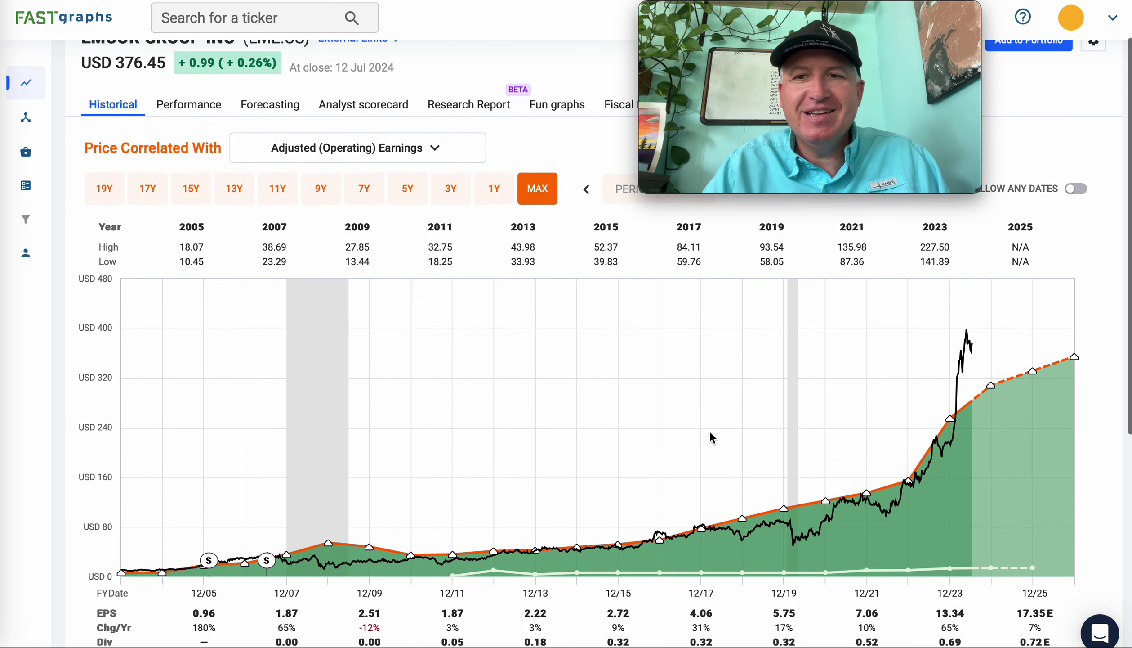
# - Compare Emcor's long-term price with the fair value line and examine its earnings around the 2007–2009 recession
pyautogui.scroll(1, 710, 434)
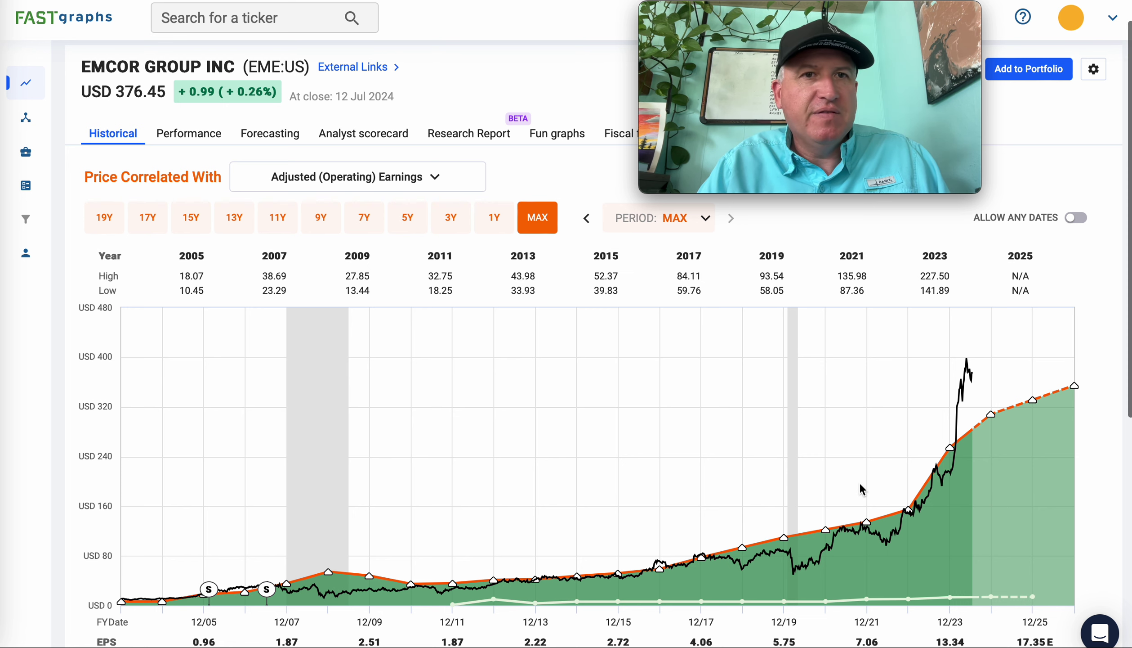
pyautogui.scroll(1, 860, 488)
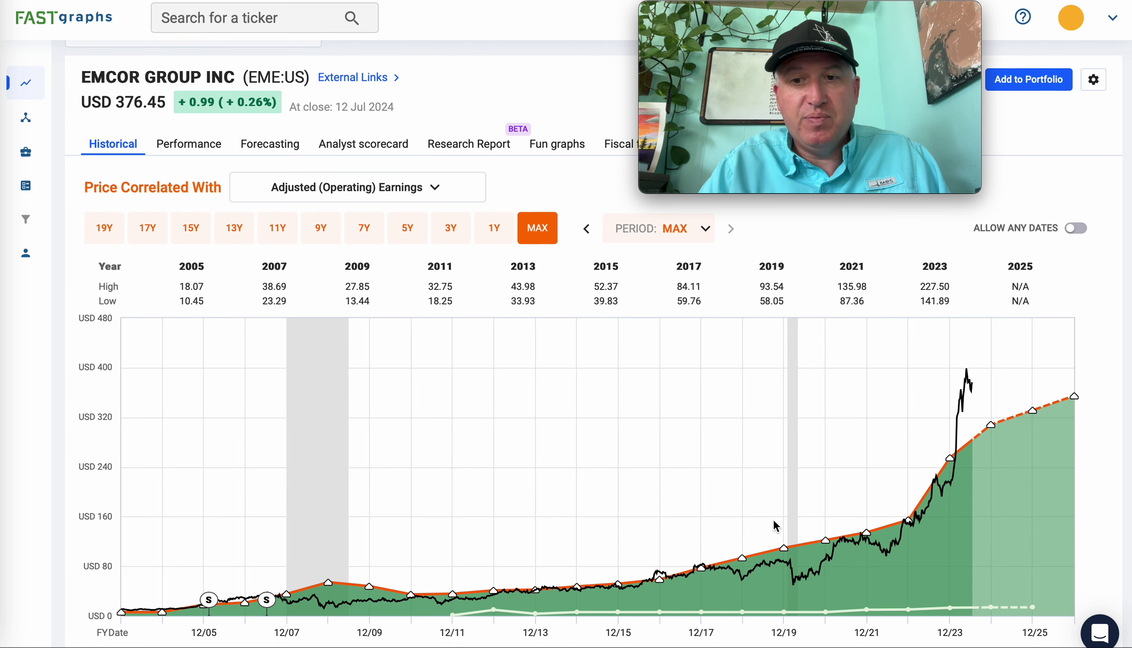
pyautogui.scroll(-3, 644, 475)
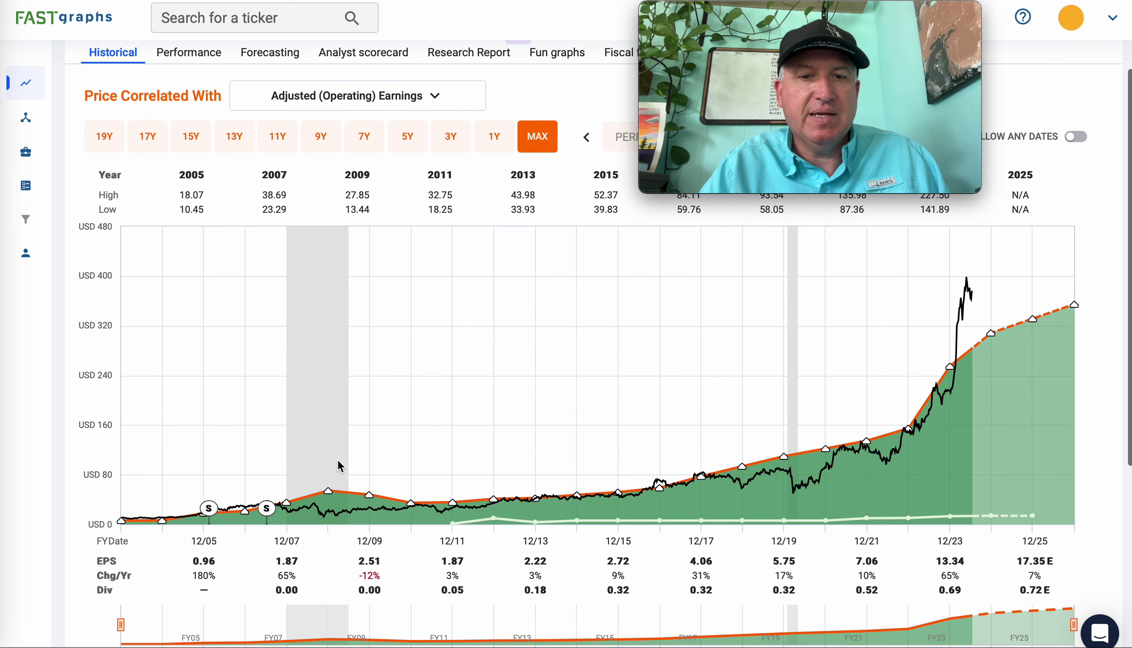
pyautogui.scroll(4, 448, 445)
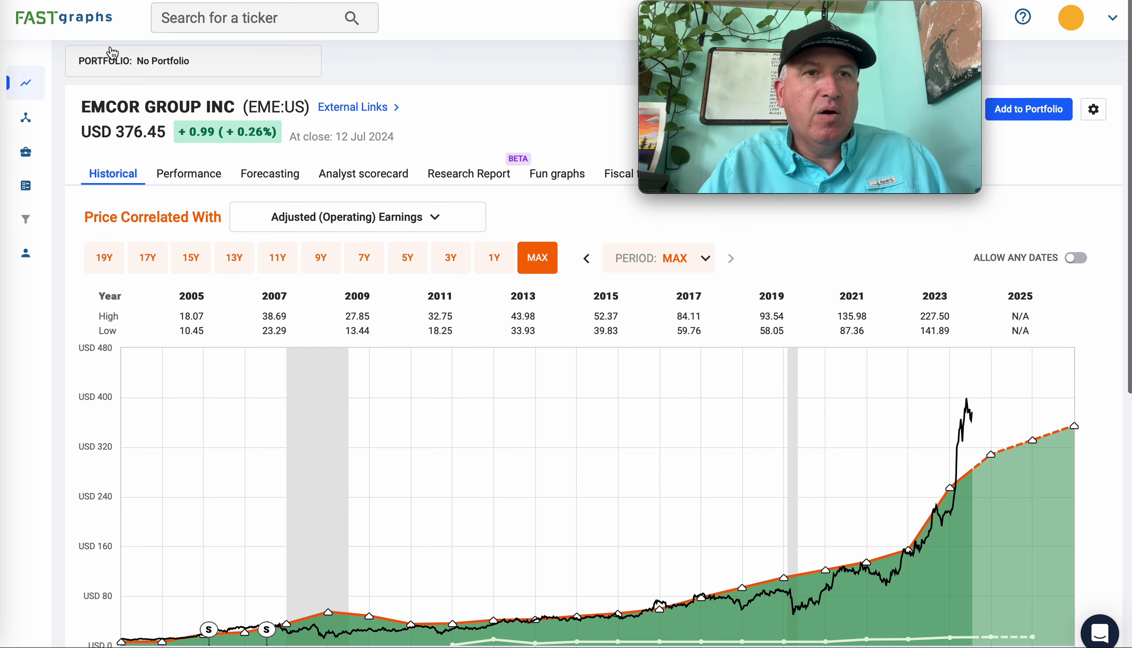
# - Check the ticker after EME in the S&P MidCap 400 list and load the graph for ENOV (Enovis)
pyautogui.hotkey('ctrl', 'Tab')
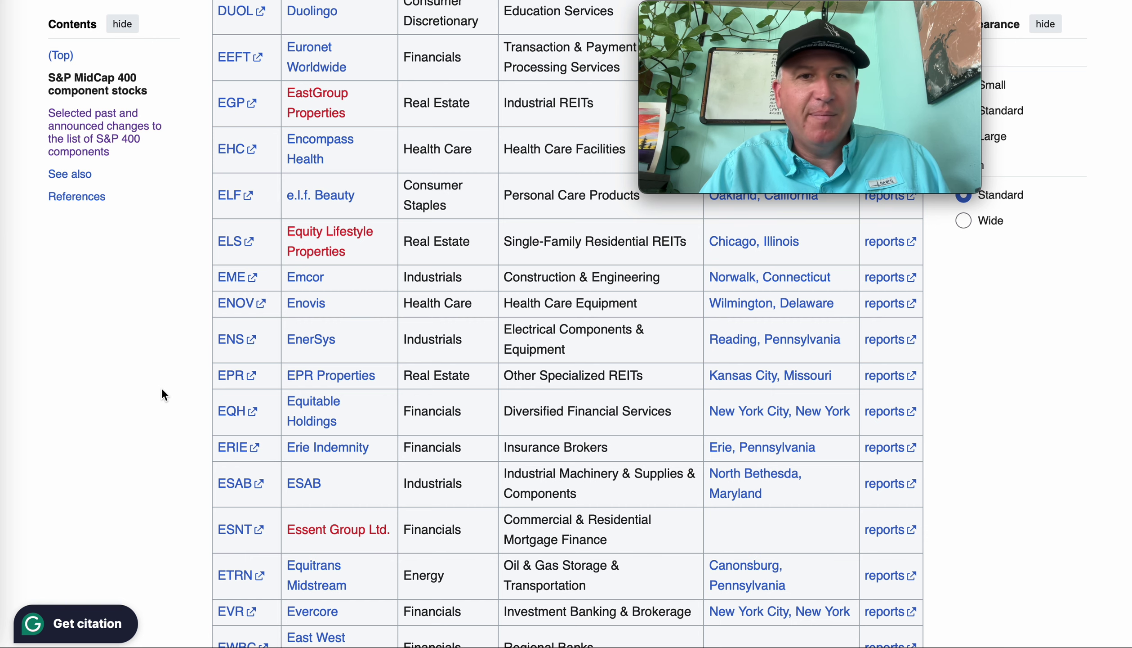
pyautogui.hotkey('ctrl', 'Tab')
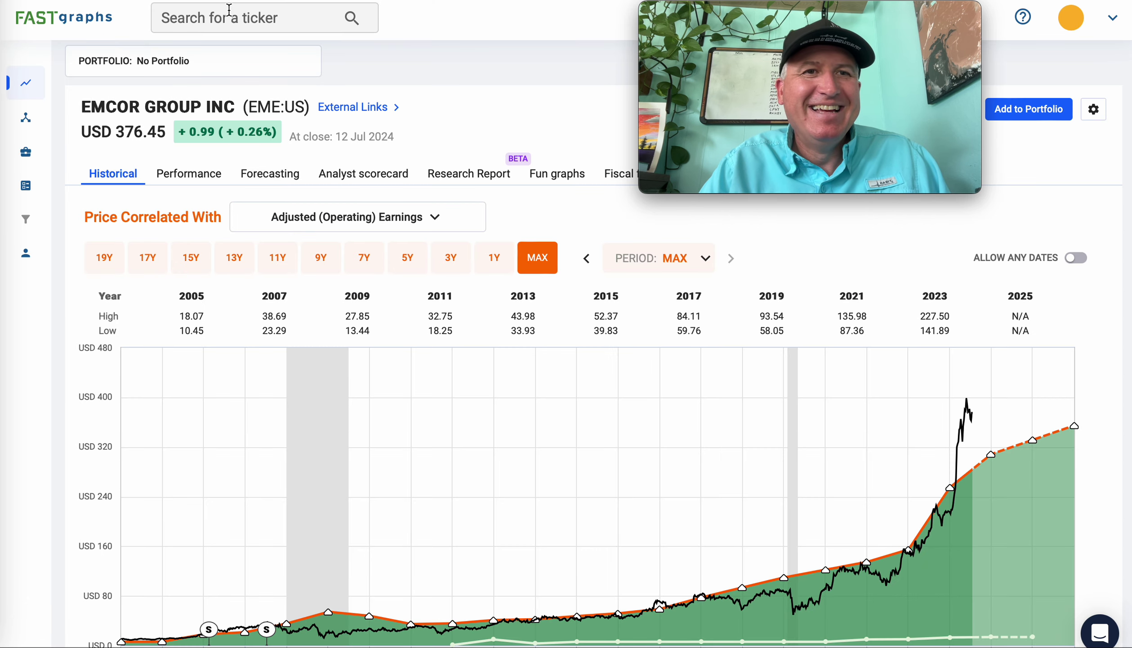
pyautogui.click(232, 16)
pyautogui.write('enov')
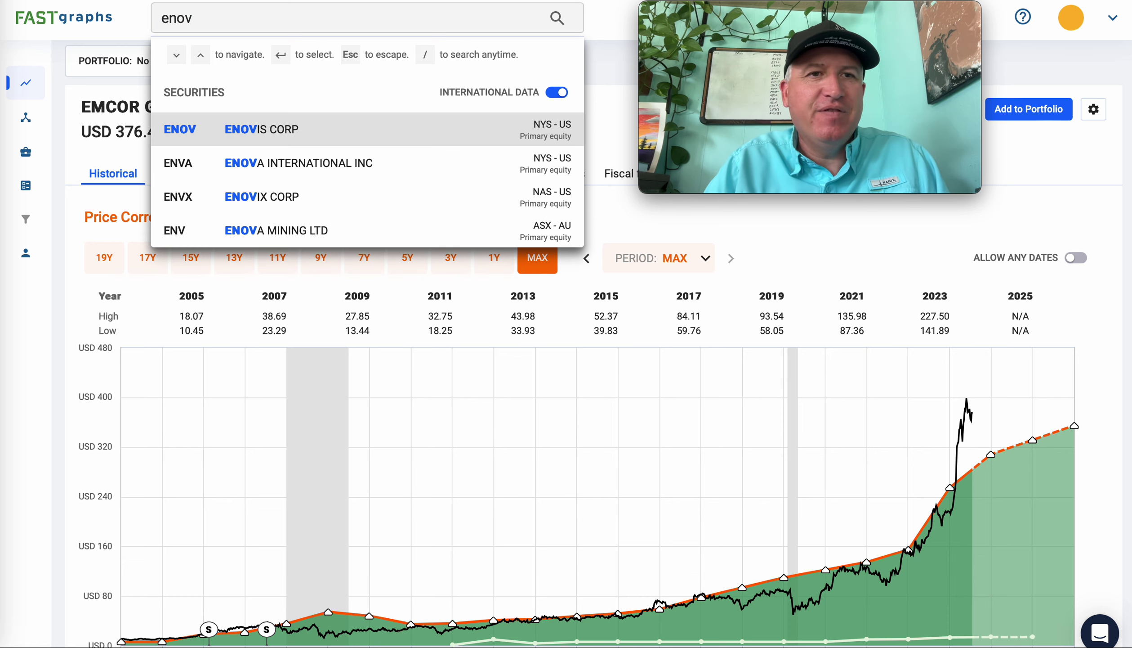
pyautogui.press('Return')
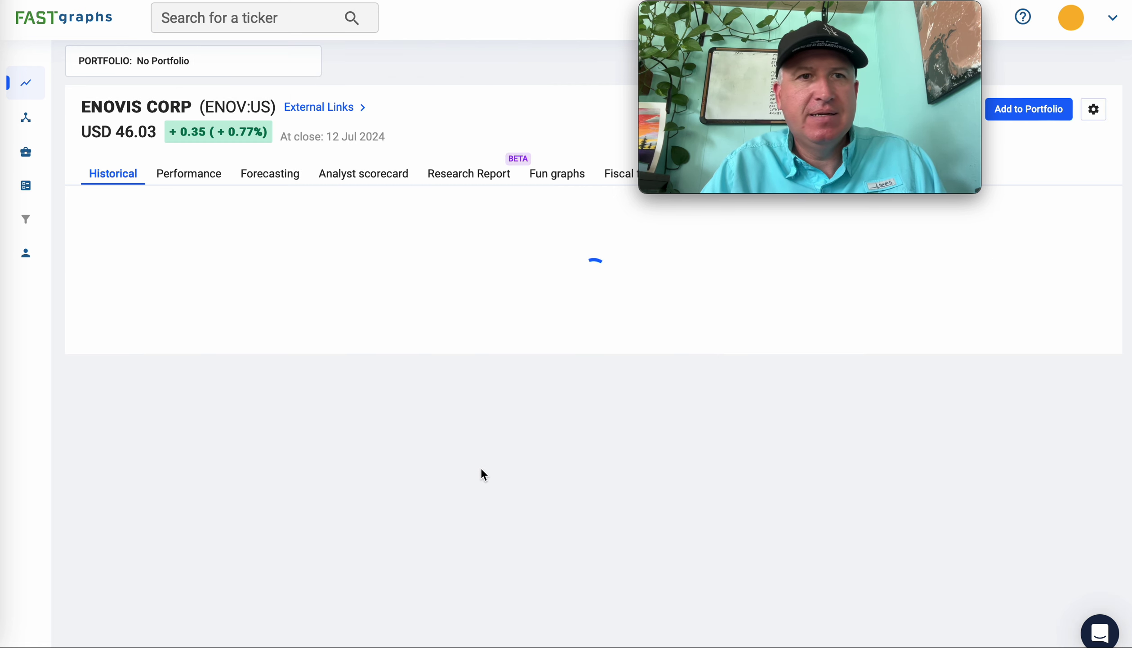
# - Review Enovis's yearly EPS and price against the fair value line, and limit the graph to the 11-year period
pyautogui.scroll(-5, 484, 470)
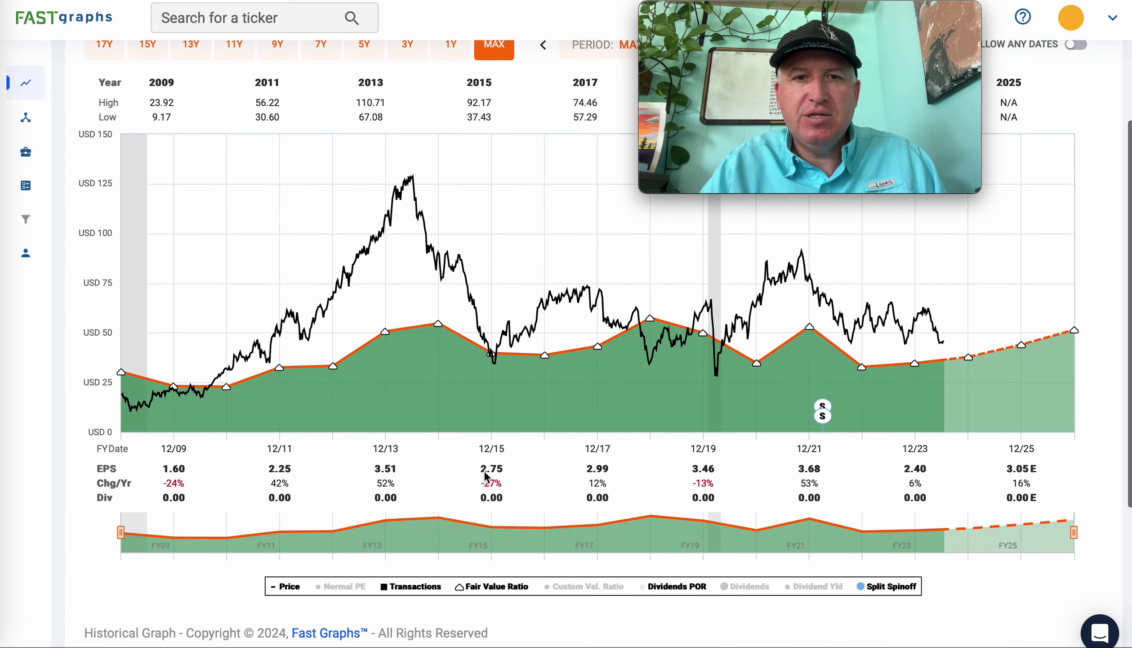
pyautogui.scroll(6, 484, 470)
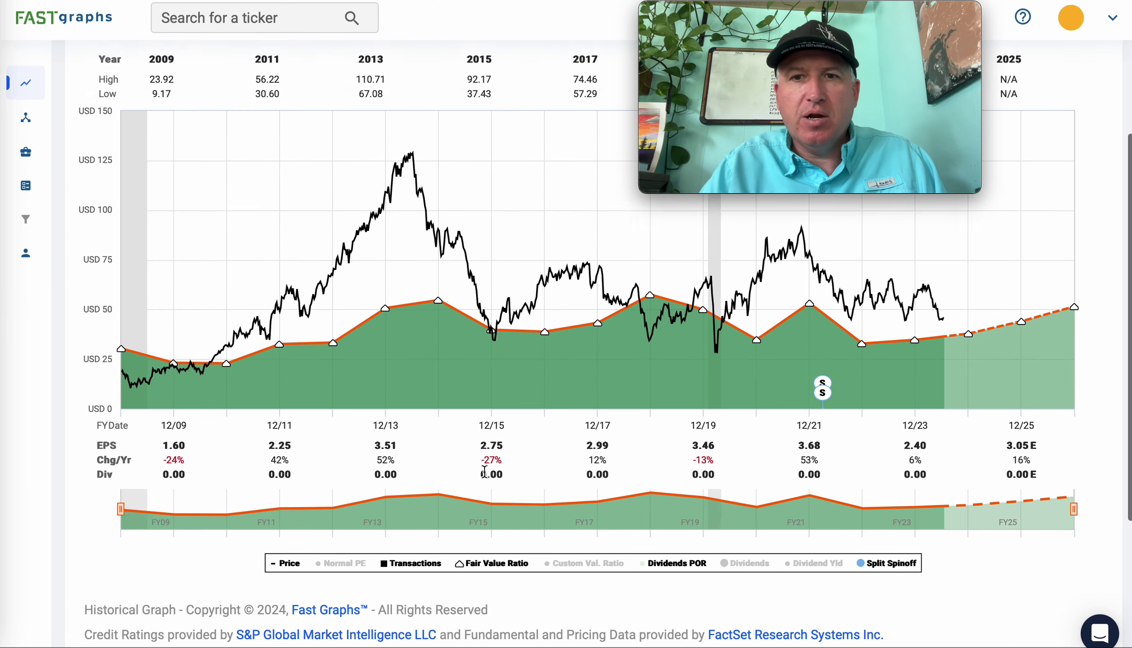
pyautogui.scroll(1, 485, 471)
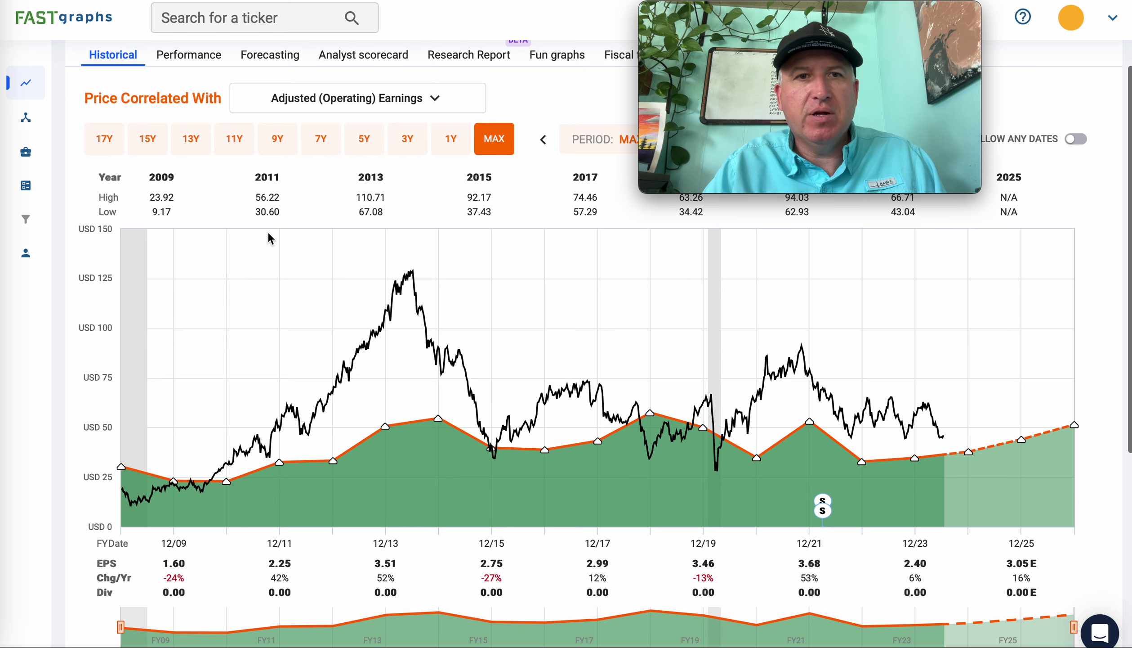
pyautogui.click(238, 140)
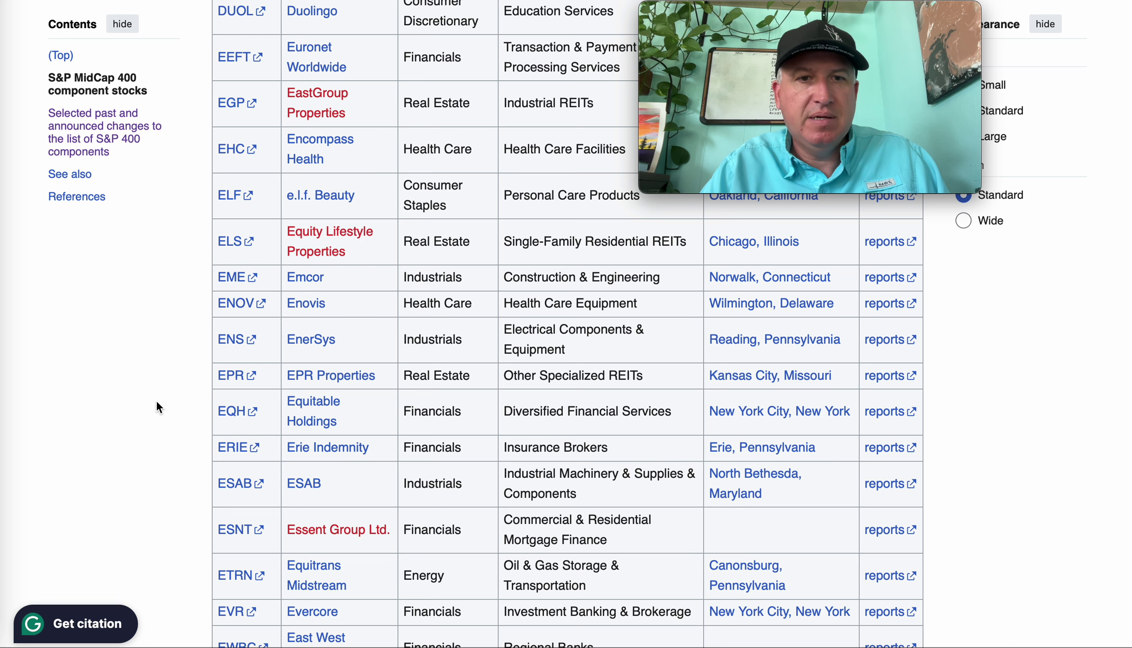
# - Check the ticker after ENOV in the S&P MidCap 400 list and load the graph for ENS (EnerSys) over the maximum period
pyautogui.scroll(-2, 158, 399)
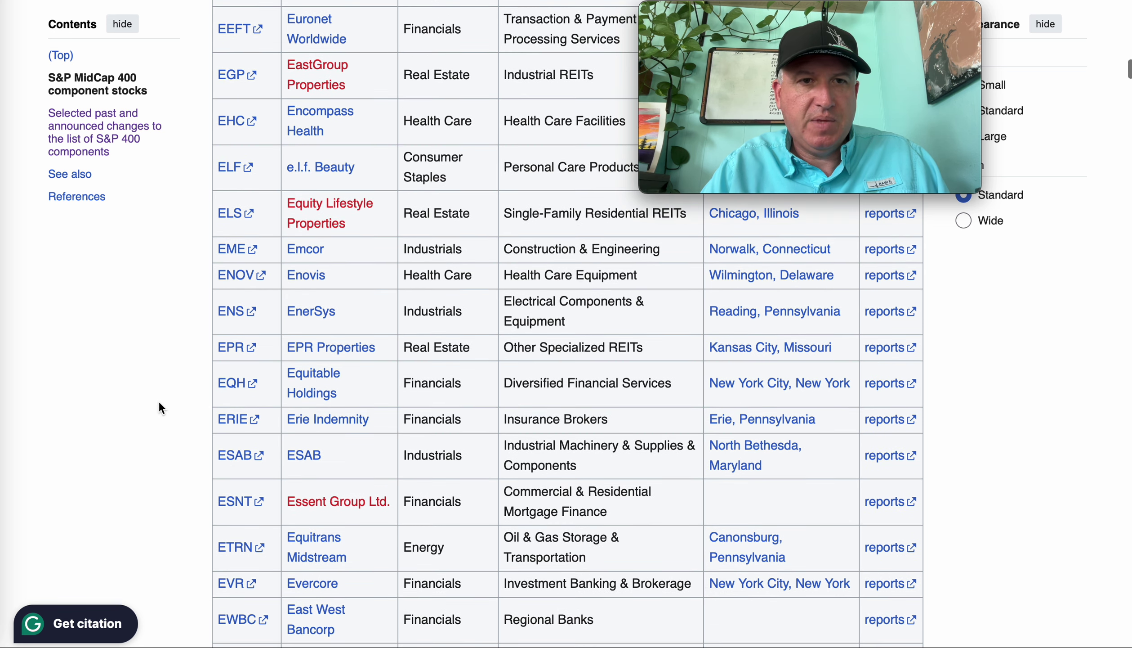
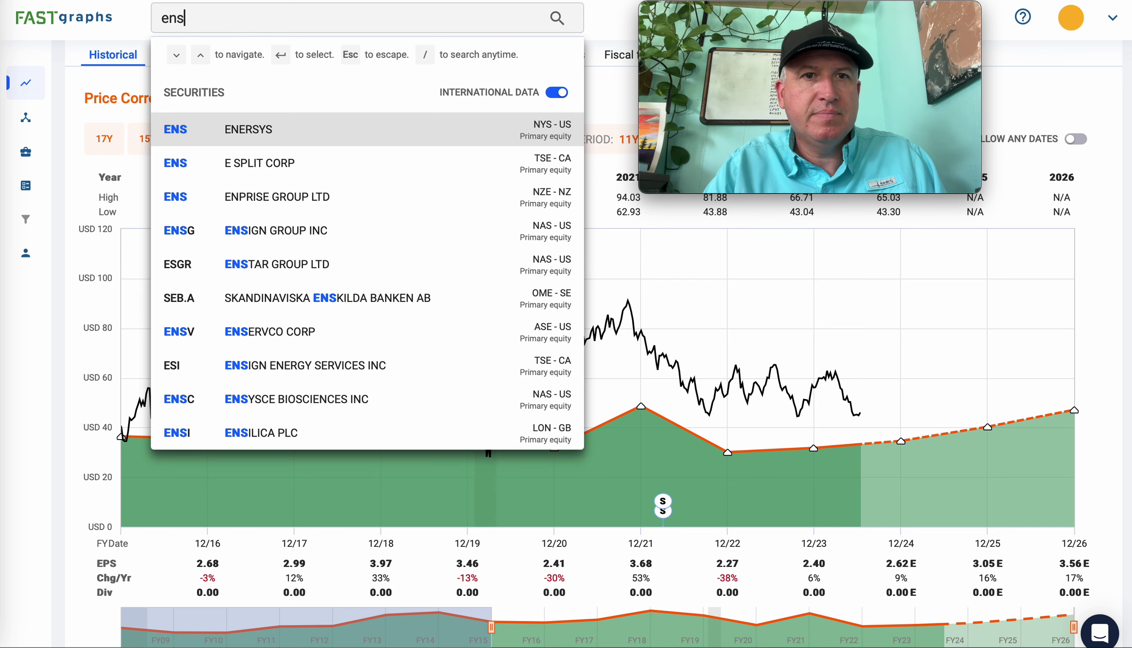
pyautogui.press('Return')
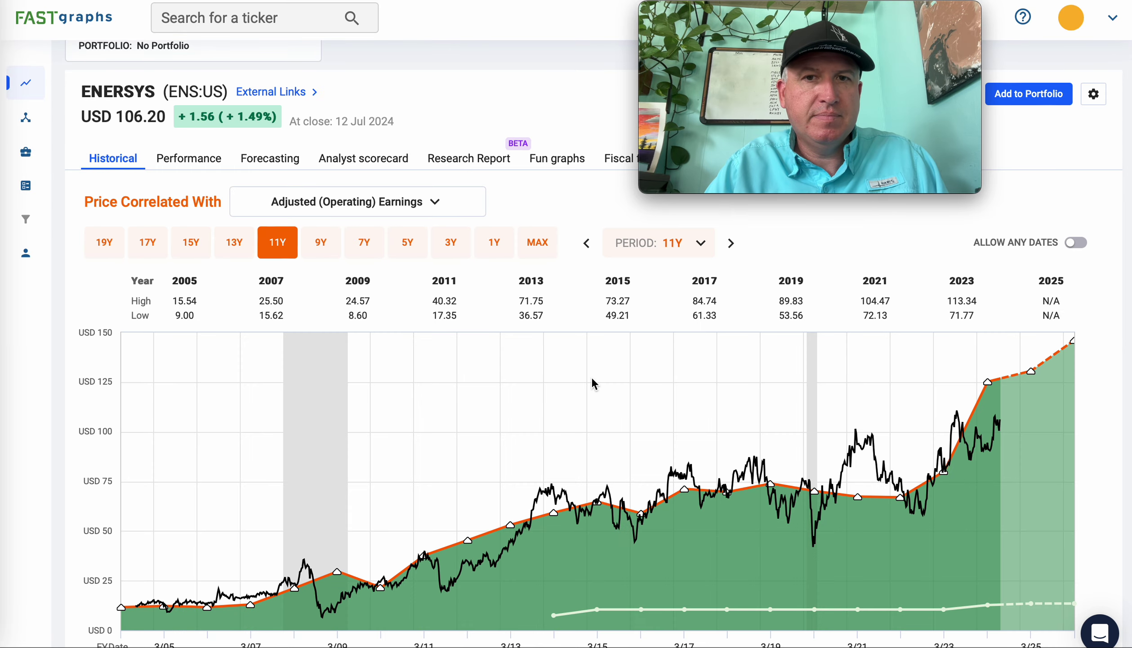
pyautogui.click(537, 241)
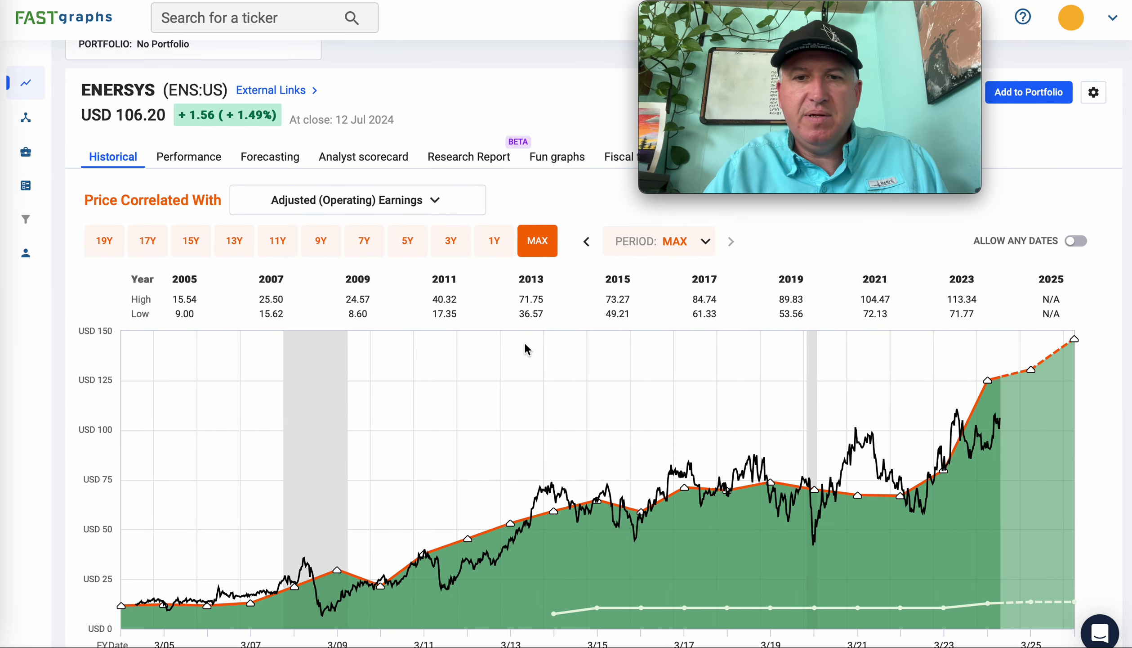
# - Review EnerSys's yearly EPS, growth rates and dividends below the price graph
pyautogui.scroll(-1, 526, 348)
pyautogui.scroll(-1, 525, 341)
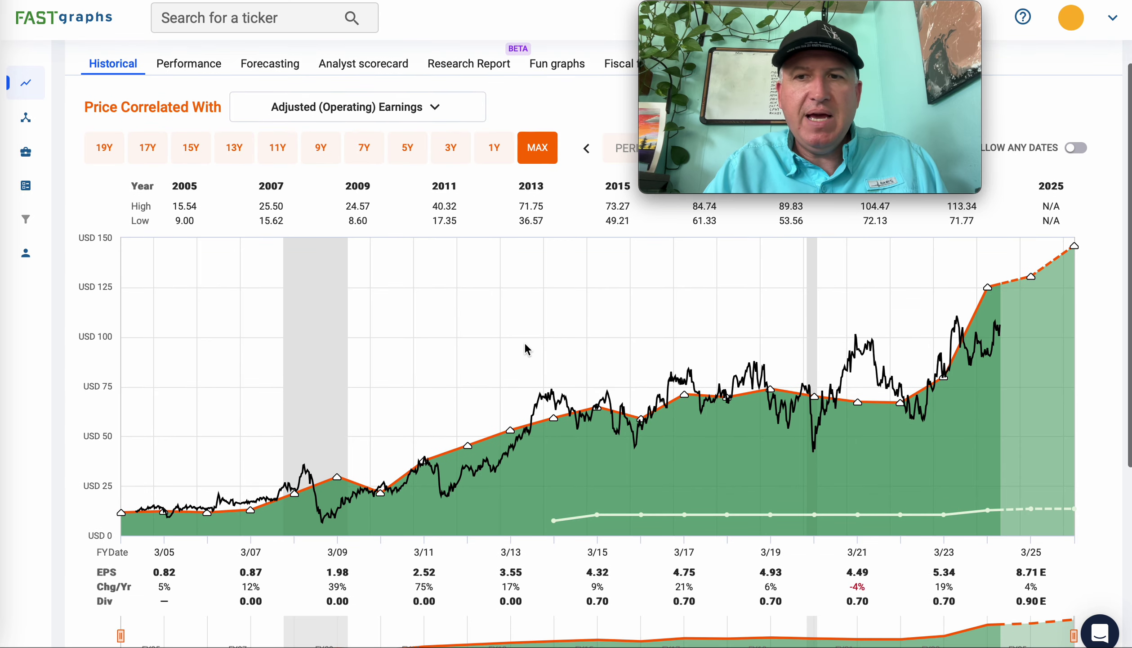
pyautogui.scroll(-7, 710, 535)
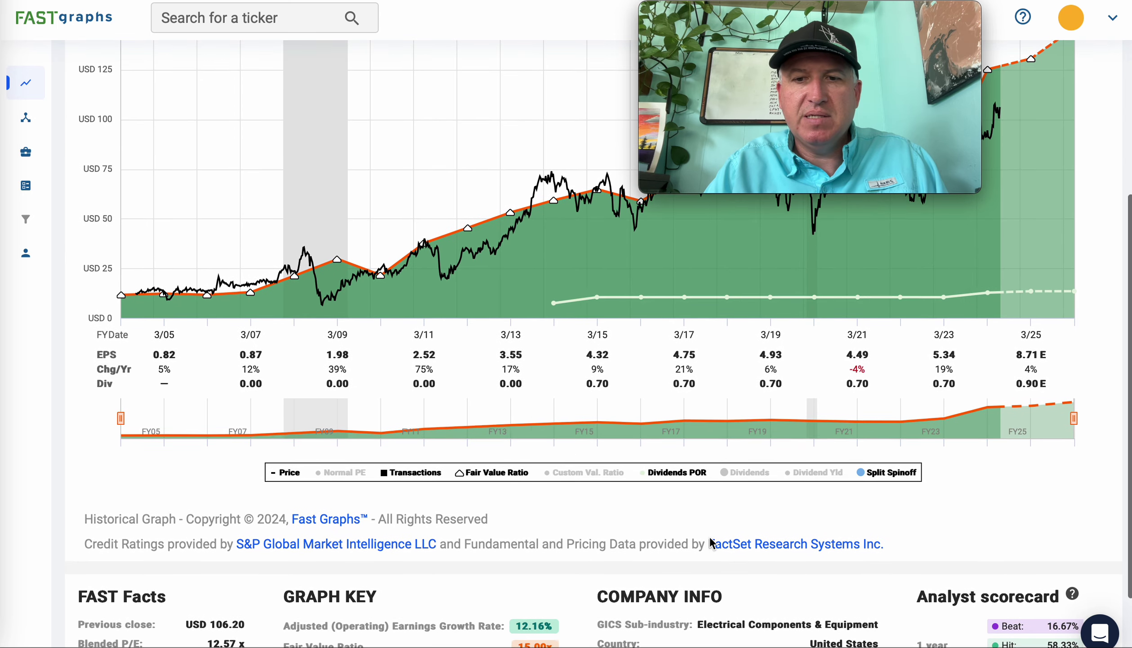
pyautogui.scroll(7, 723, 521)
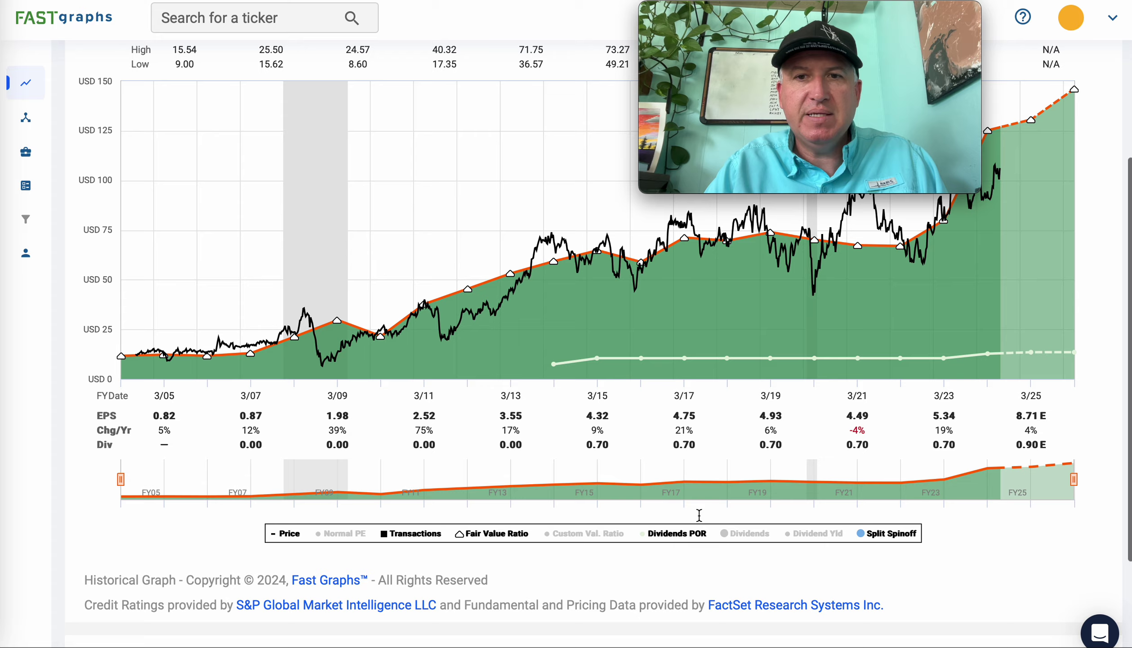
pyautogui.scroll(1, 699, 515)
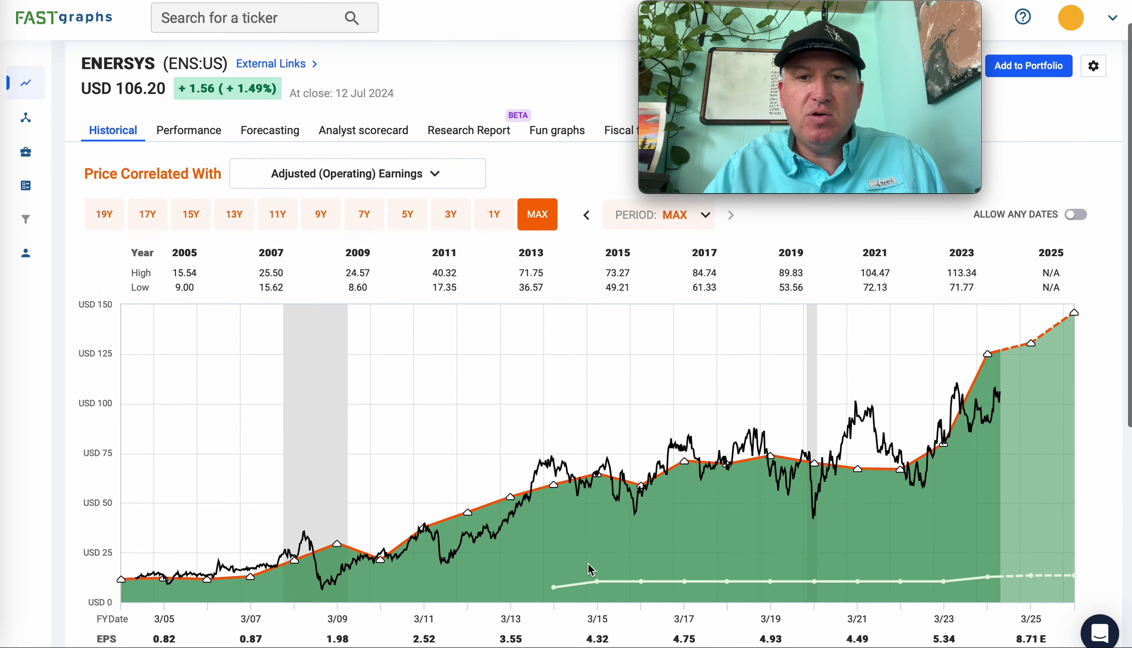
# - Correlate EnerSys's price with Basic Earnings for comparison, and return the graph to Adjusted (Operating) Earnings
pyautogui.click(433, 177)
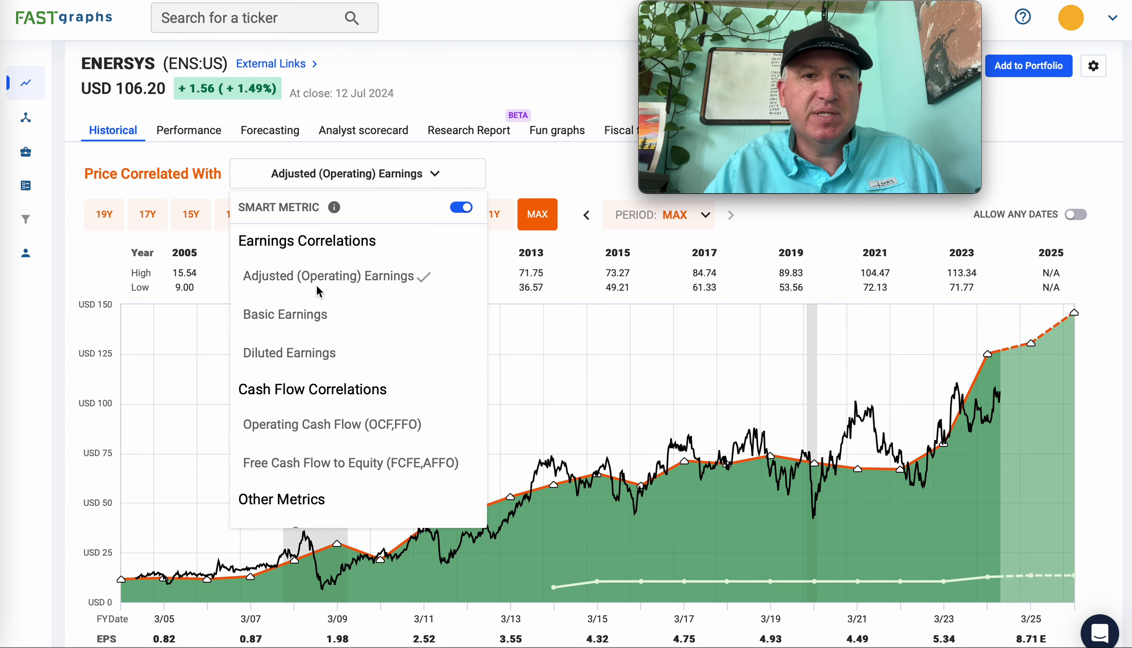
pyautogui.click(309, 313)
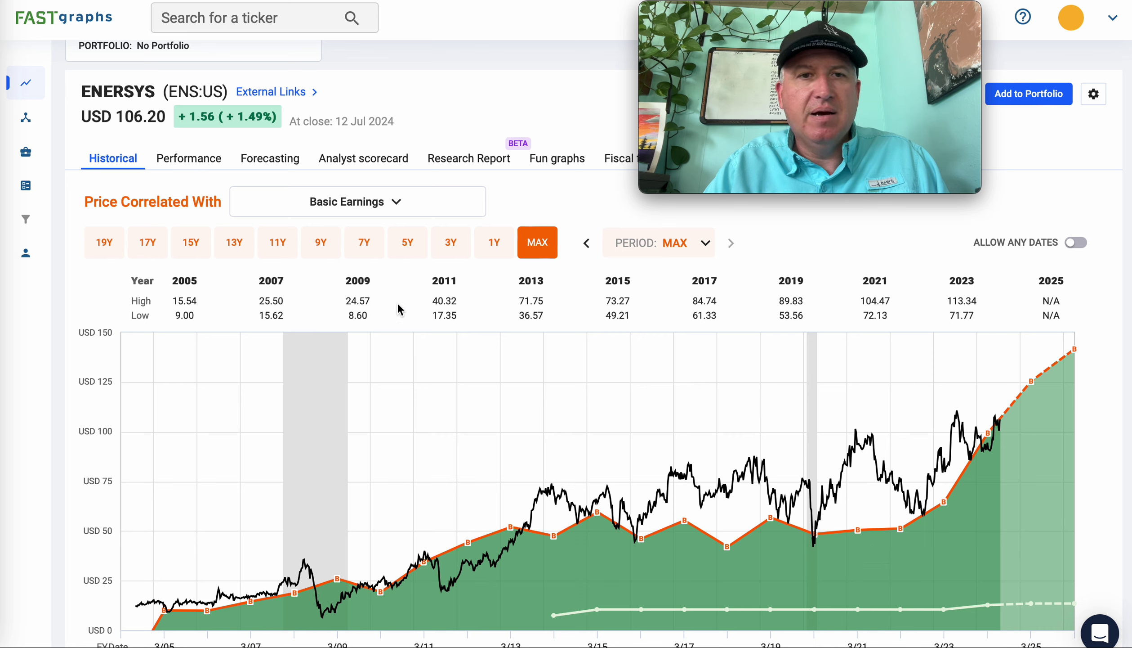
pyautogui.click(358, 207)
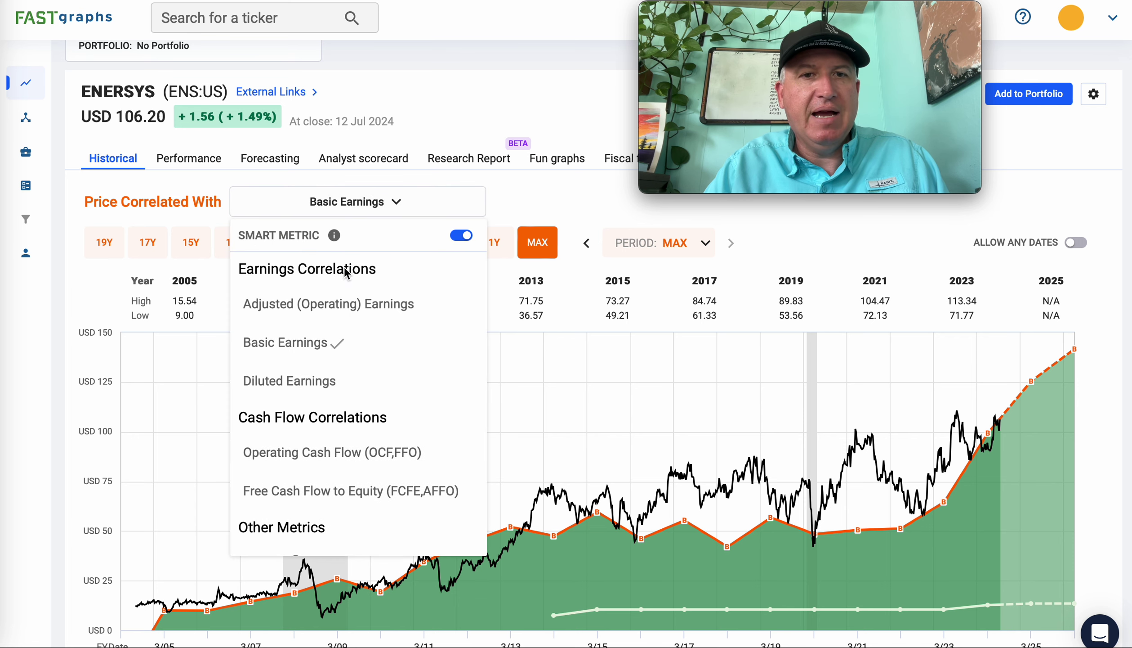
pyautogui.click(351, 306)
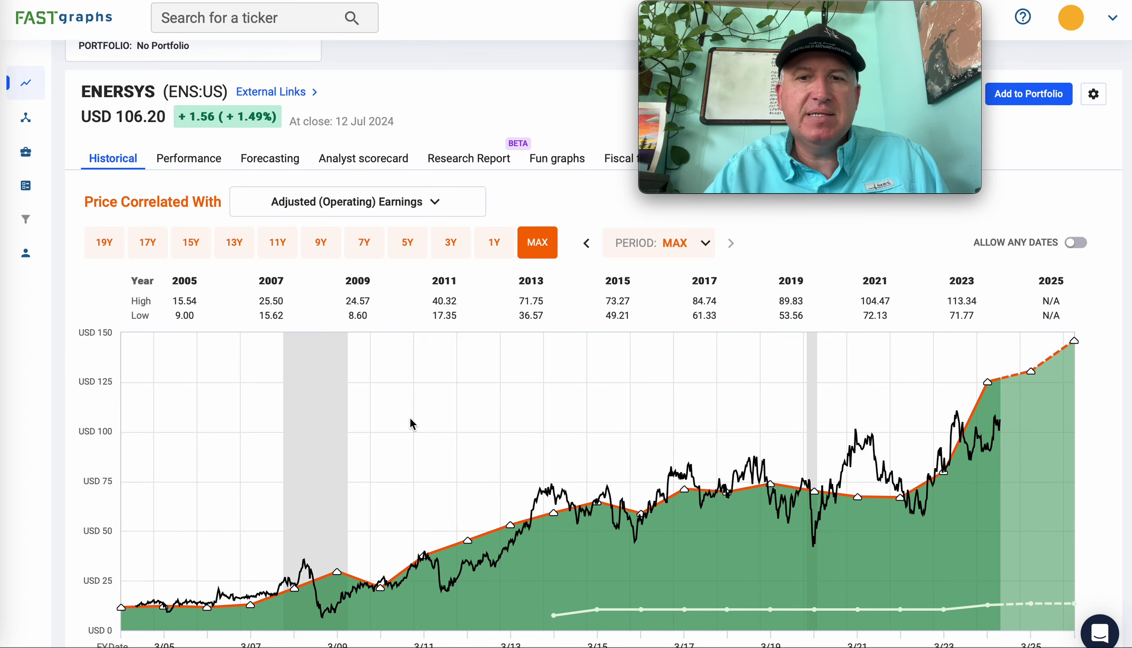
# - Measure EnerSys's rate of return from the 6/20/2008 peak to the 11/21/2008 low, and clear the measurement
pyautogui.scroll(-1, 410, 417)
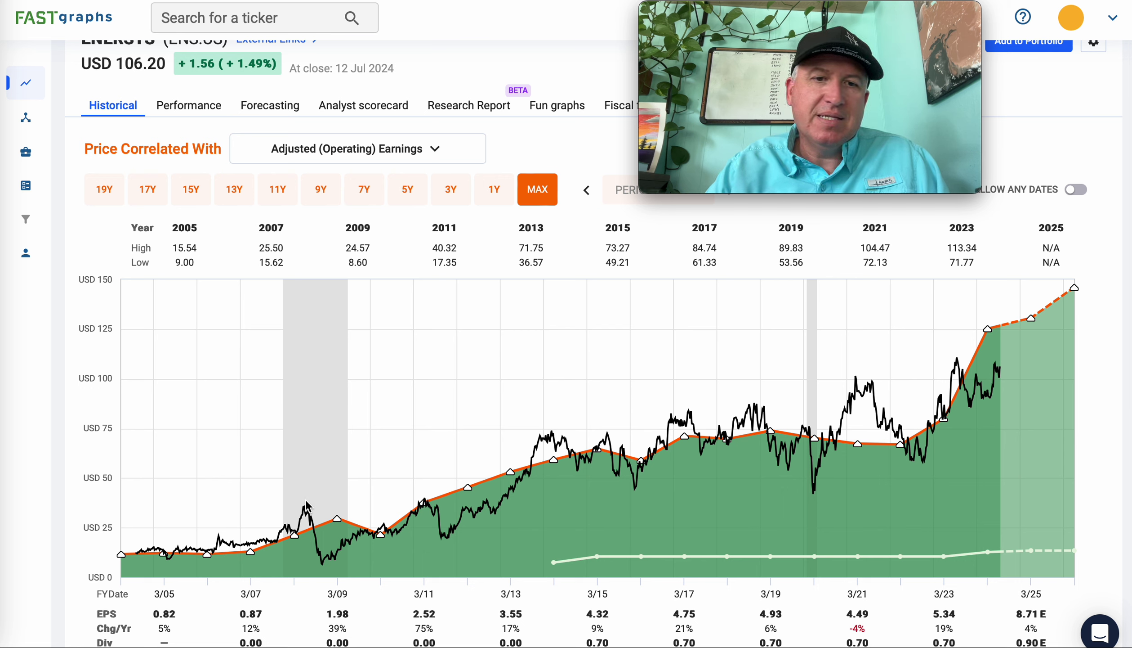
pyautogui.moveTo(308, 511)
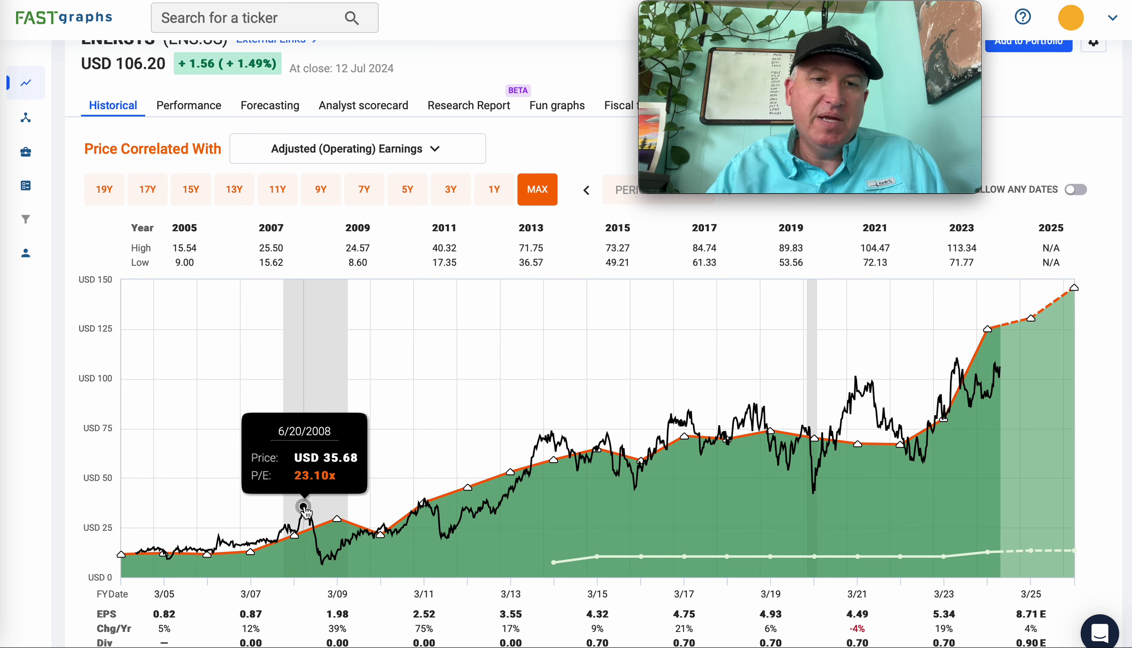
pyautogui.click(304, 509)
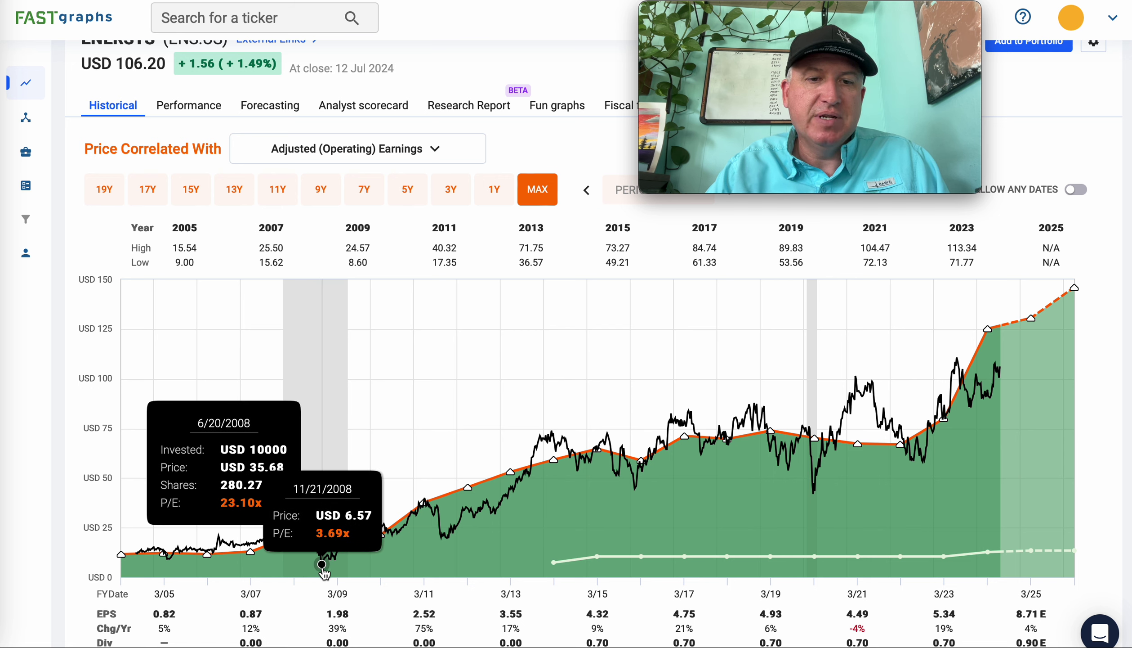
pyautogui.click(323, 569)
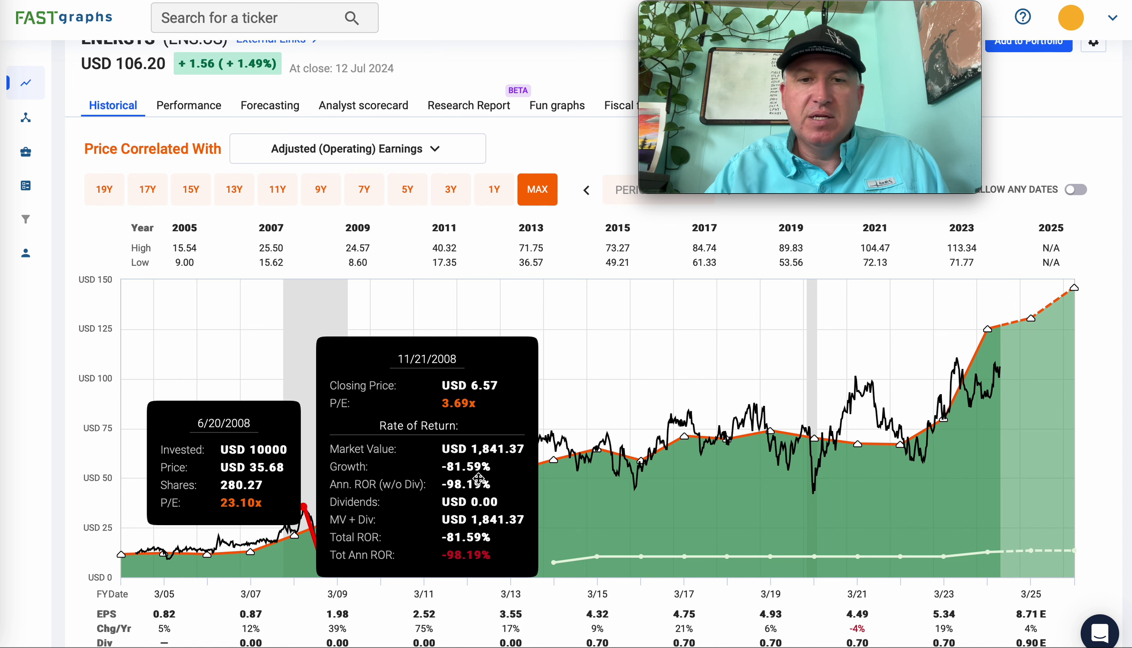
pyautogui.click(253, 555)
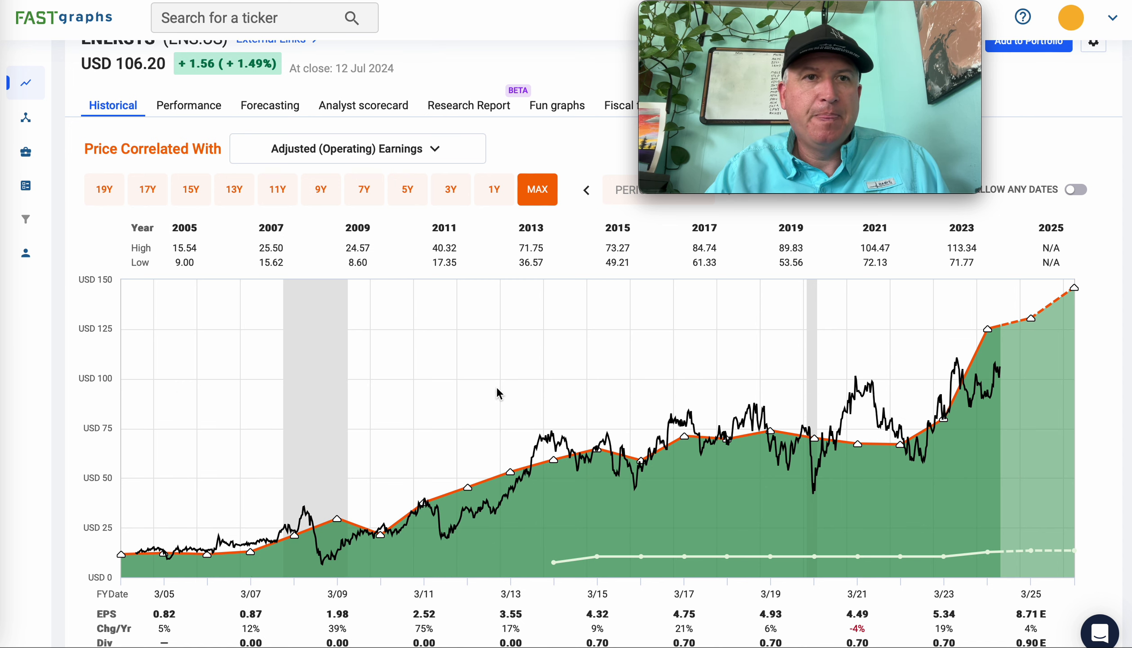
# - Measure EnerSys's rate of return from 2/1/2019 to the 3/20/2020 low, and clear the measurement
pyautogui.scroll(2, 496, 387)
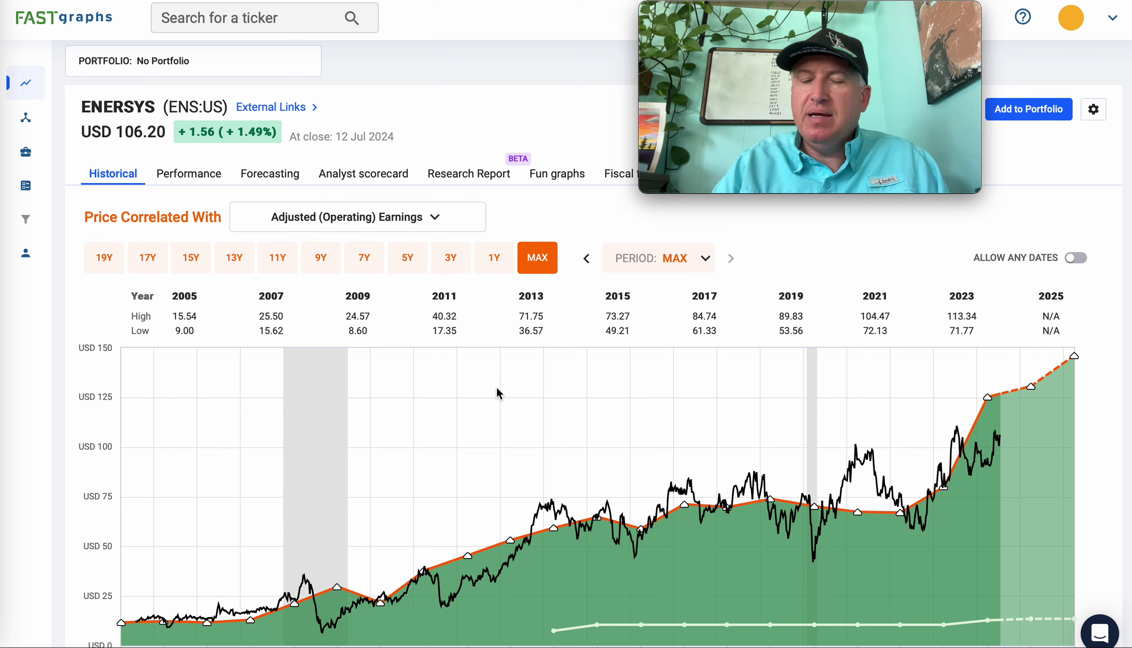
pyautogui.scroll(-1, 551, 447)
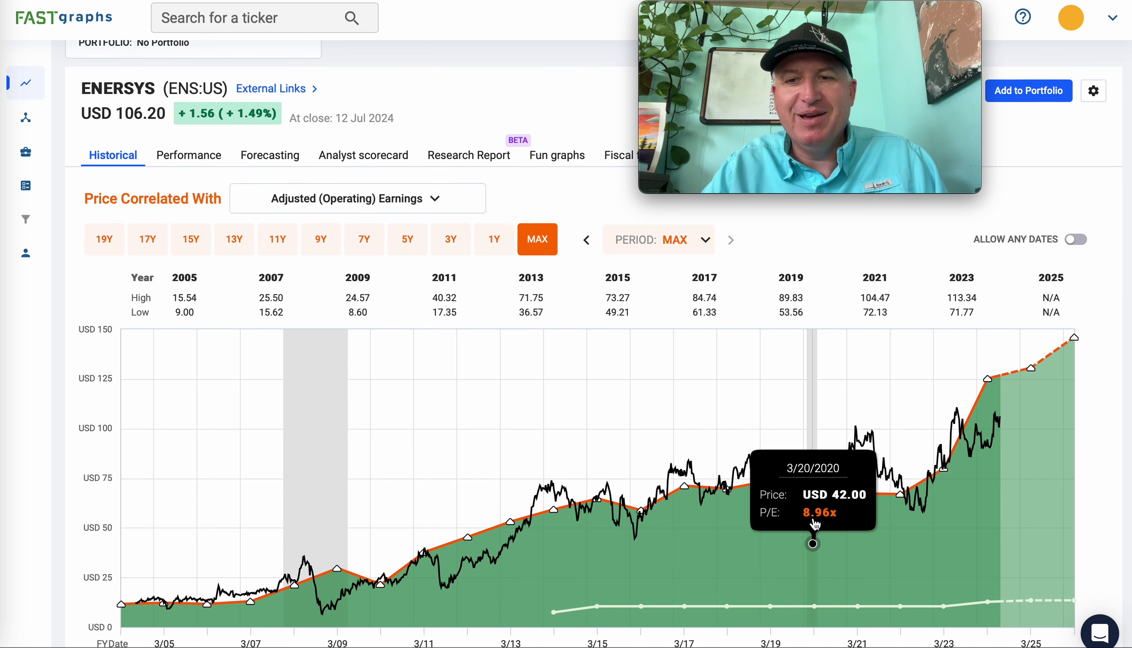
pyautogui.moveTo(765, 467)
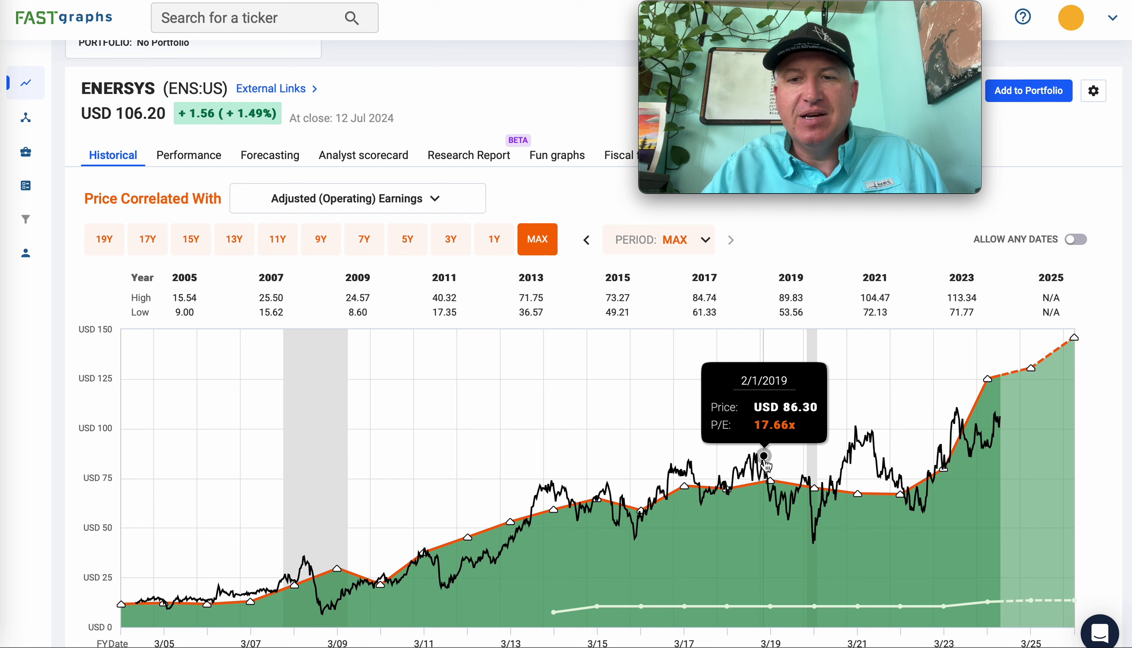
pyautogui.click(764, 458)
pyautogui.moveTo(814, 549)
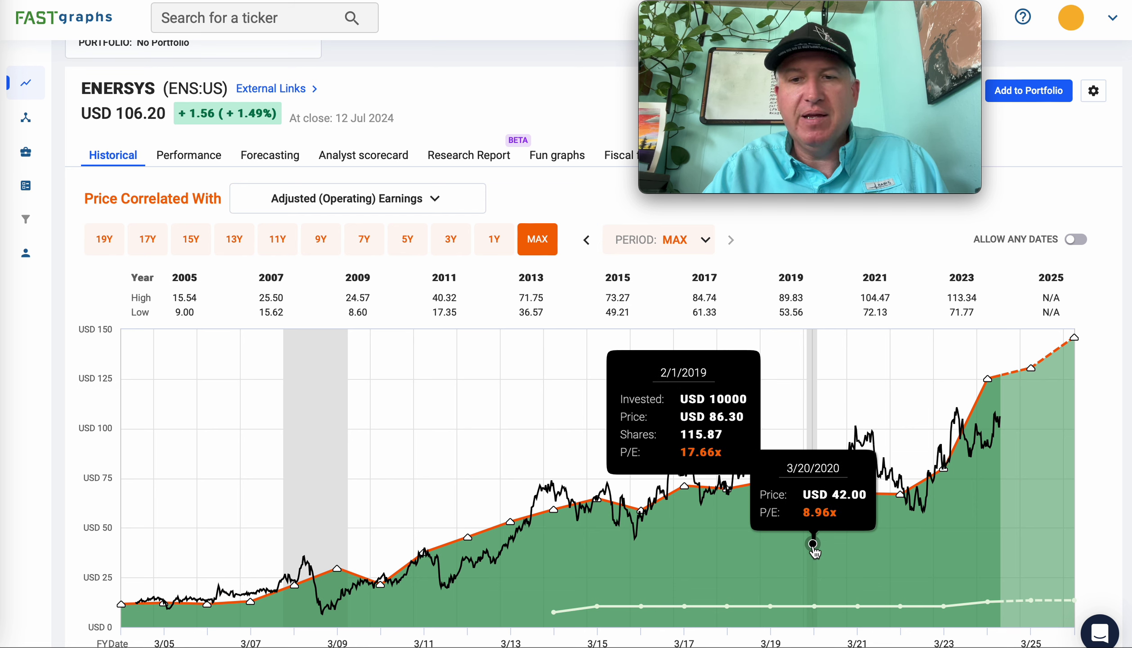
pyautogui.click(814, 549)
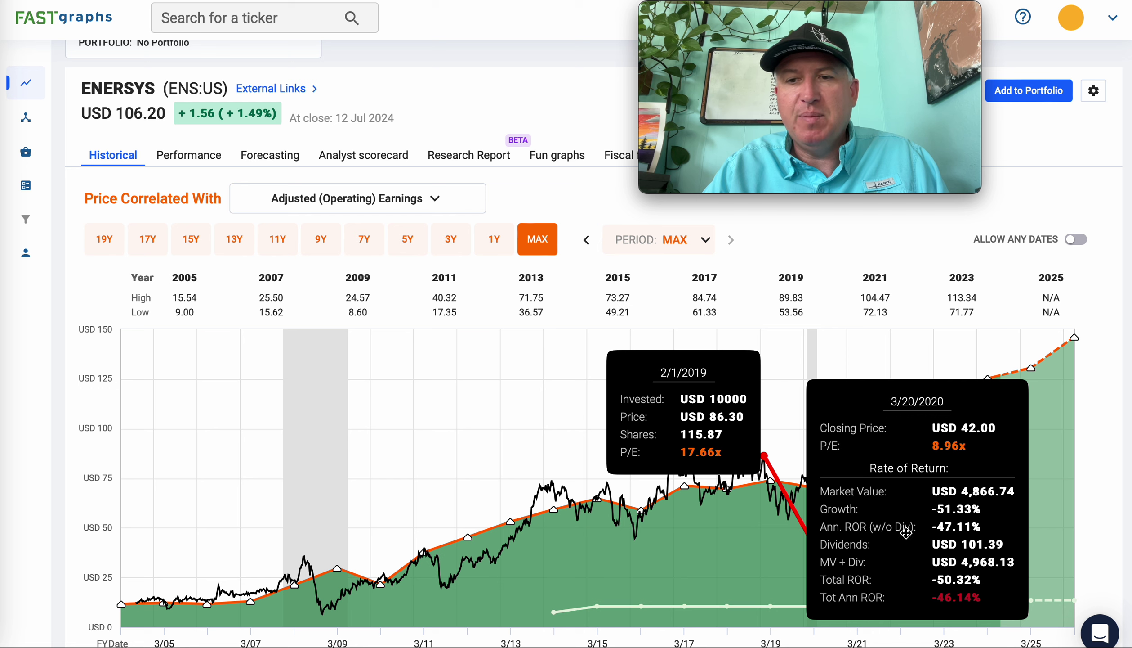
pyautogui.click(649, 496)
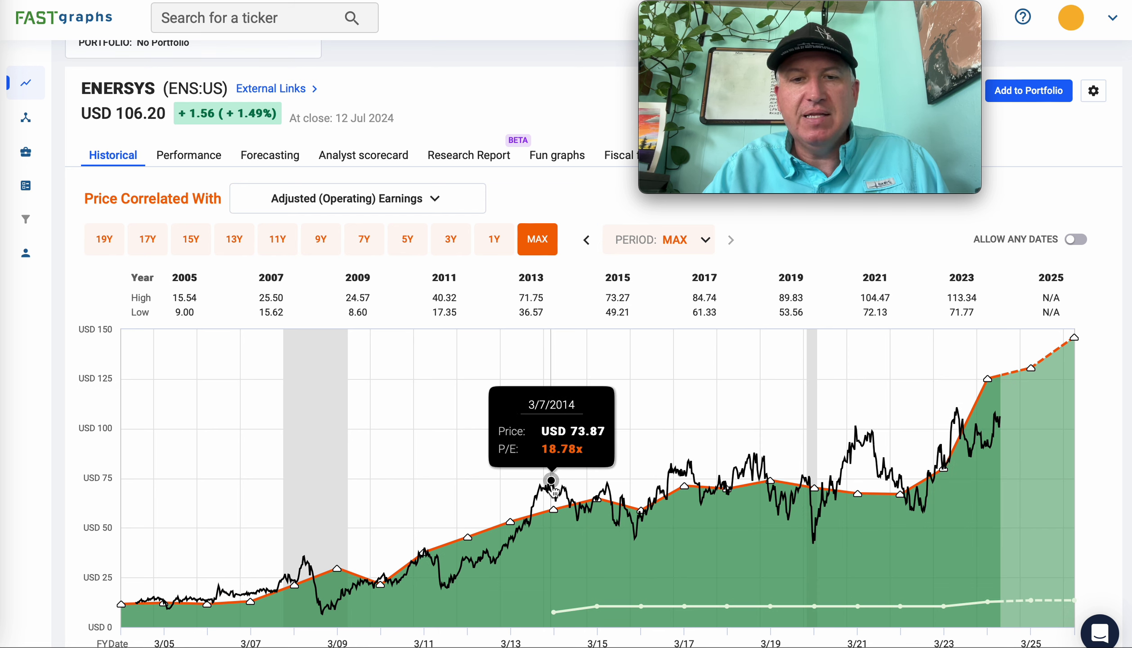
# - Measure EnerSys's rate of return from the 3/7/2014 high to the 2/5/2016 low, and clear the measurement
pyautogui.click(553, 488)
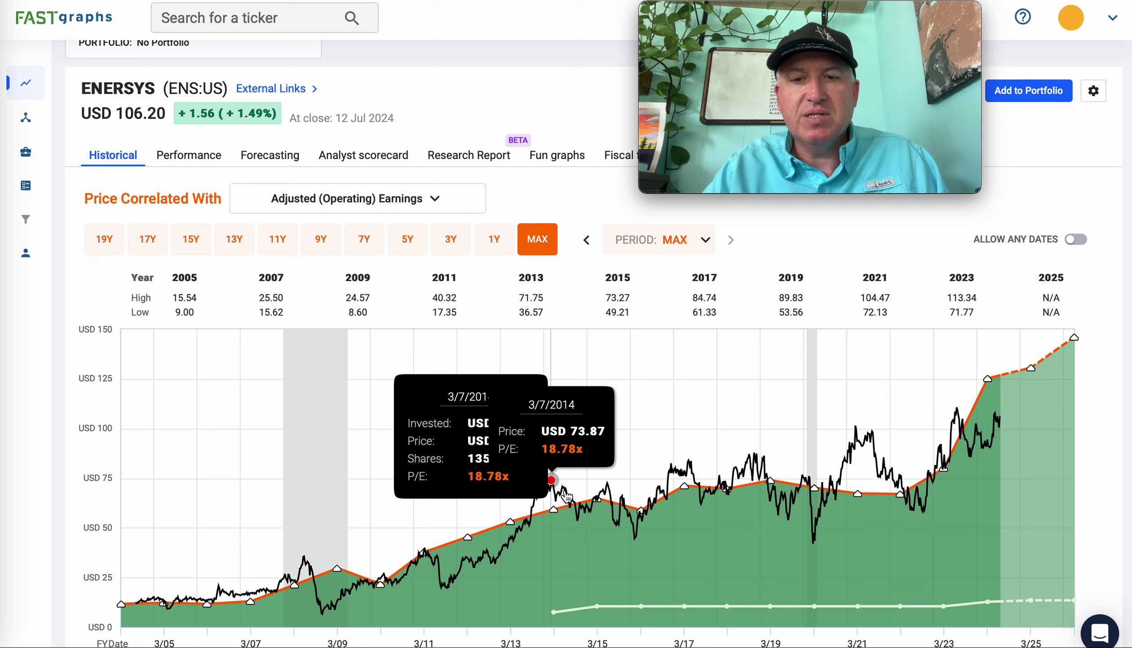
pyautogui.click(635, 548)
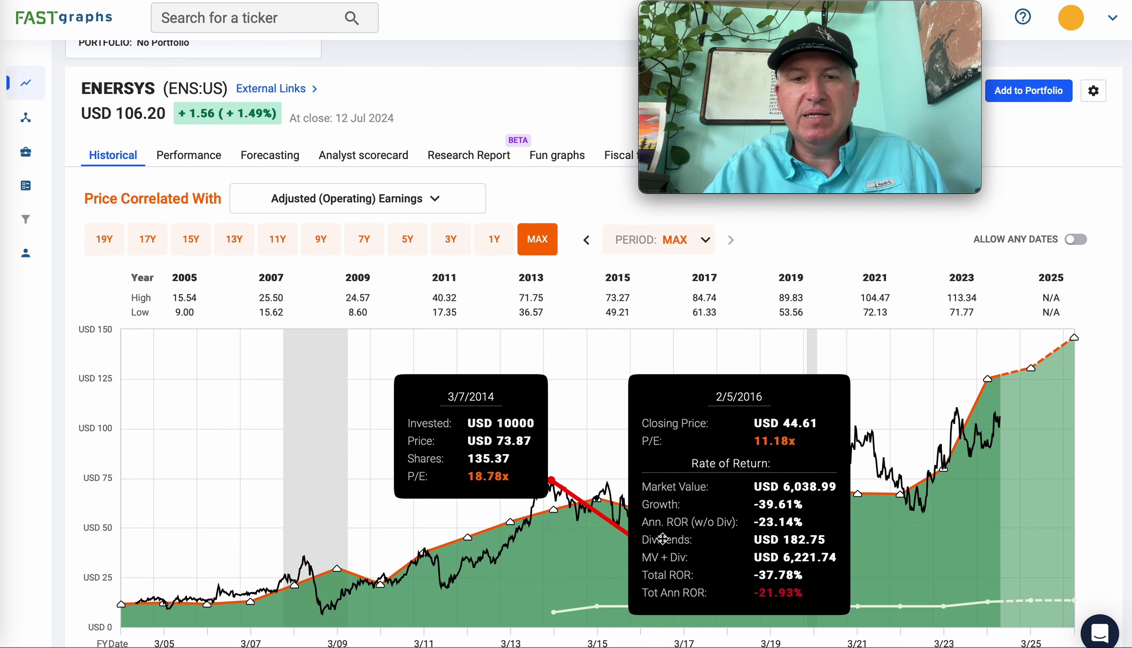
pyautogui.click(521, 540)
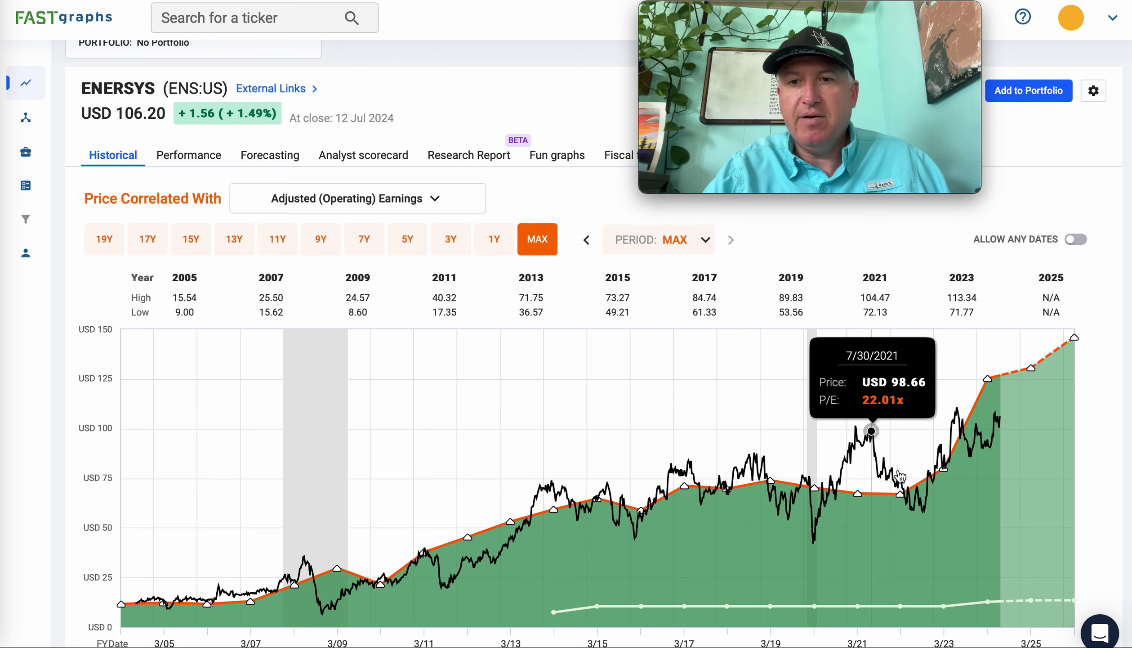
# - Measure EnerSys's rate of return from the 10/14/2022 low to 7/12/2024, and clear the measurement
pyautogui.click(925, 513)
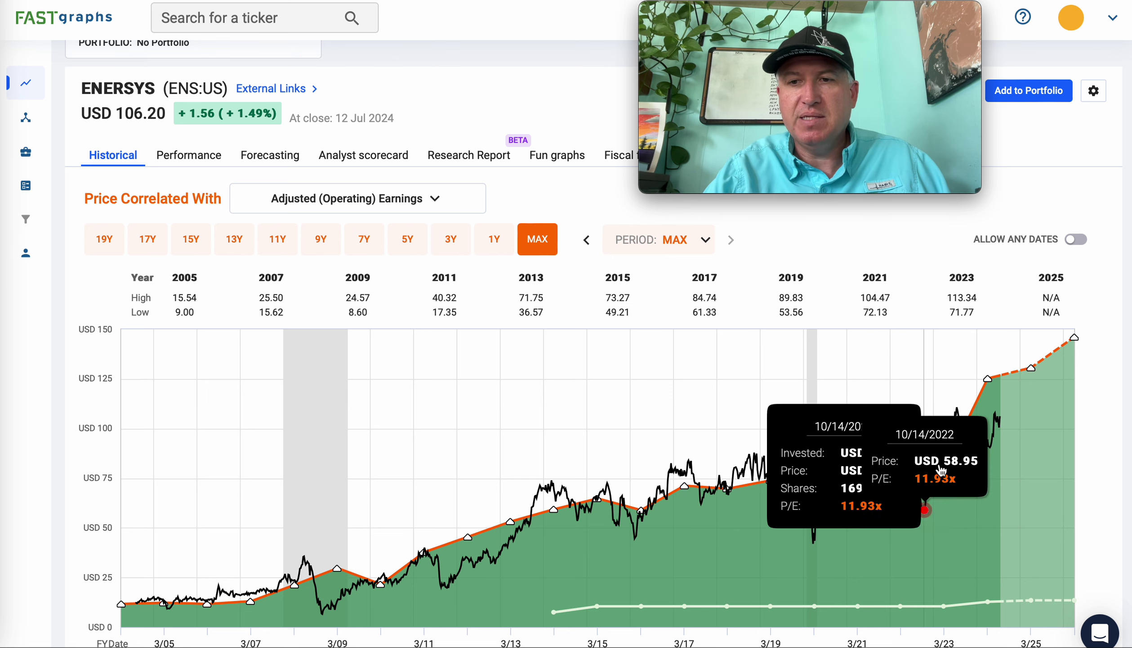
pyautogui.click(1005, 423)
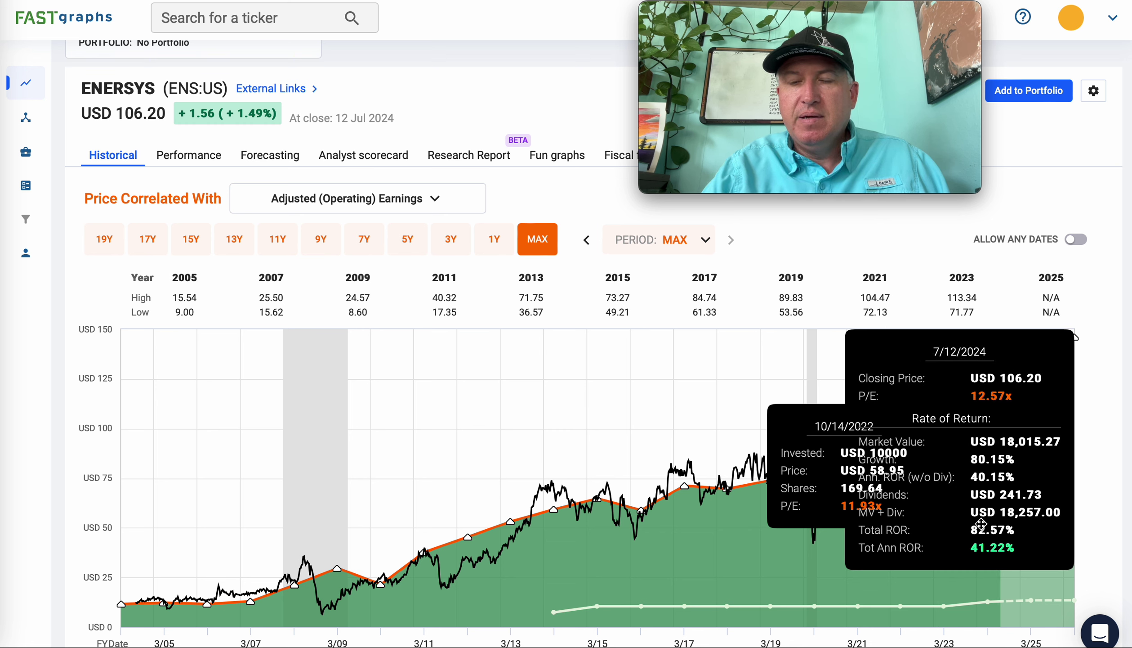
pyautogui.click(721, 413)
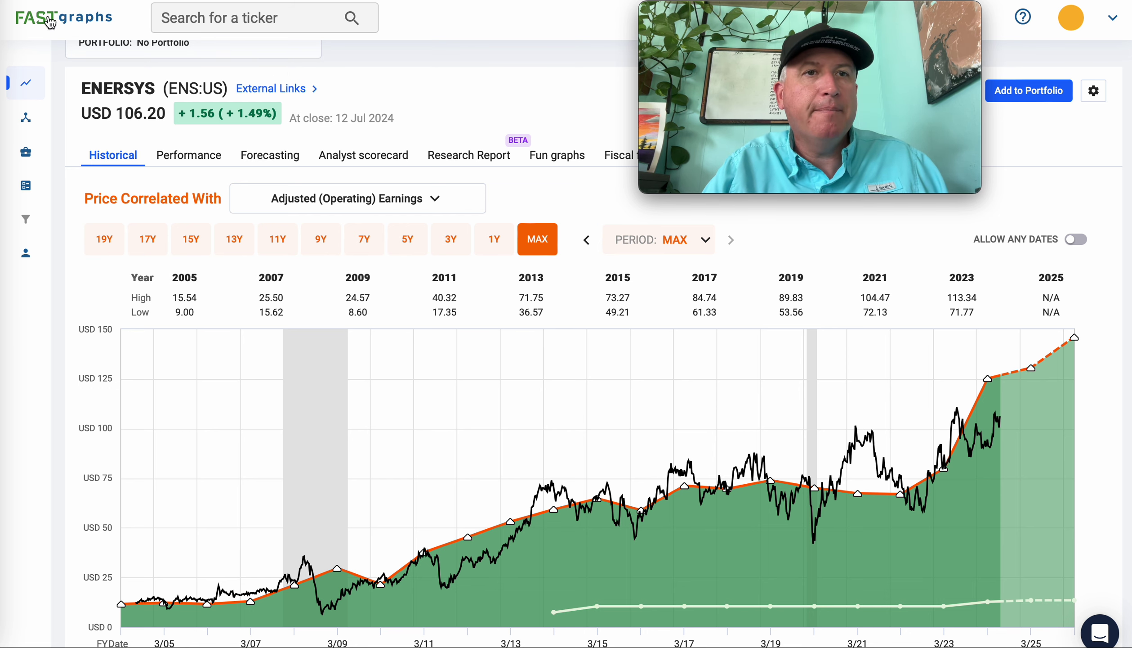
# - Find the next company to review in the S&P MidCap 400 component list, and load Equitable Holdings (EQH) in FAST Graphs
pyautogui.click(35, 1)
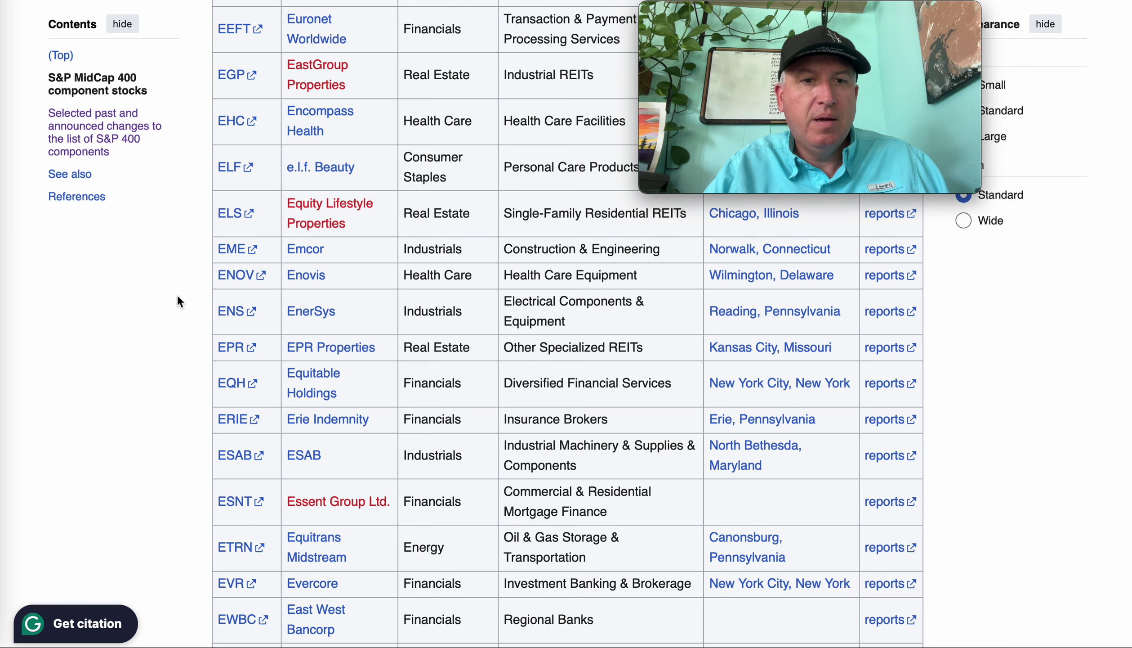
pyautogui.scroll(-2, 185, 358)
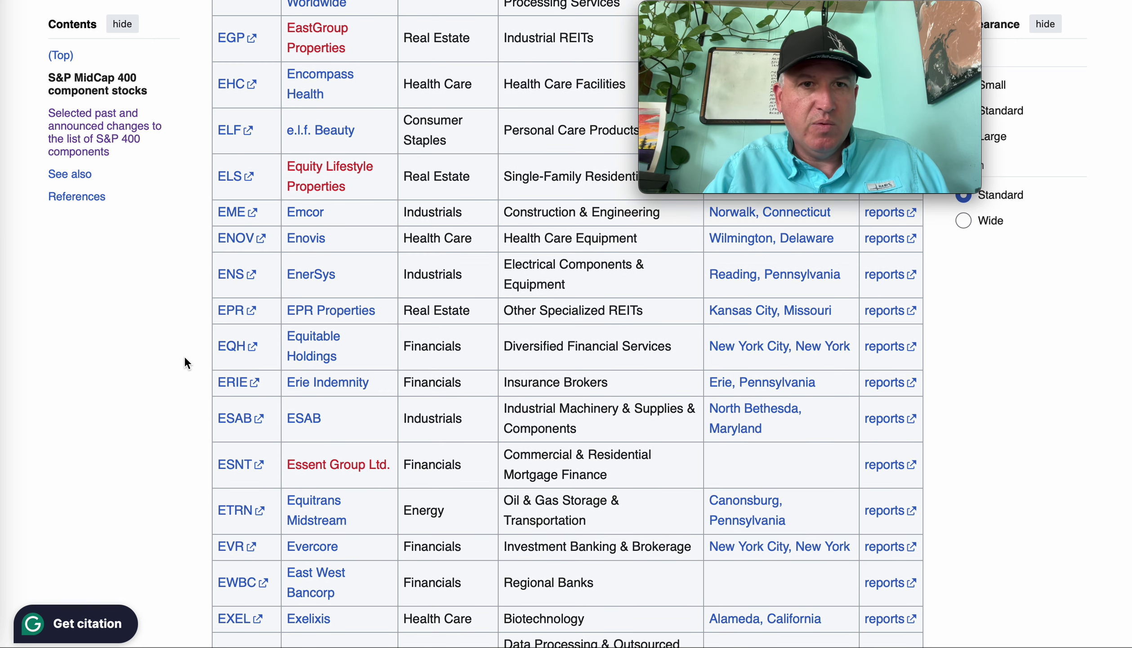
pyautogui.scroll(-2, 185, 358)
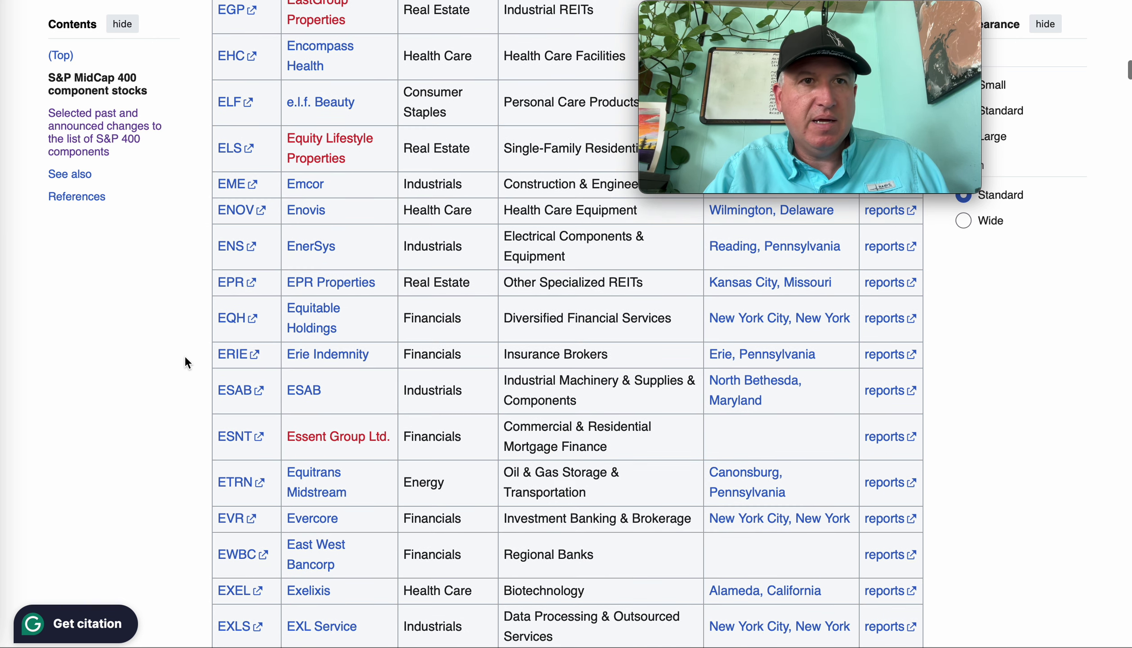
pyautogui.click(136, 1)
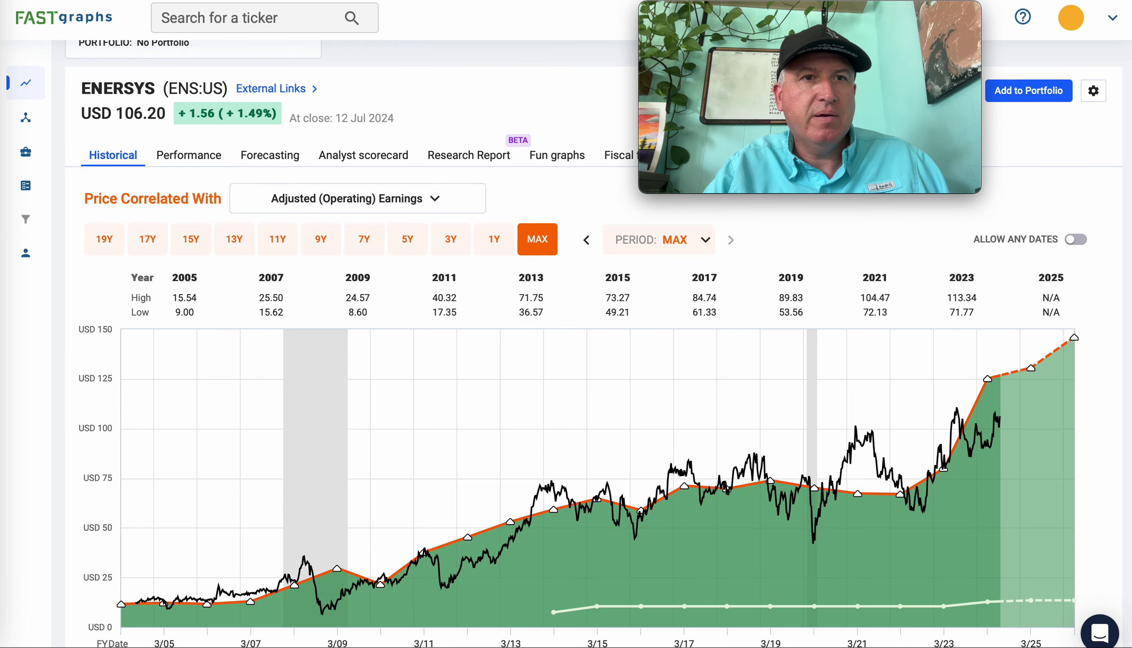
pyautogui.click(34, 1)
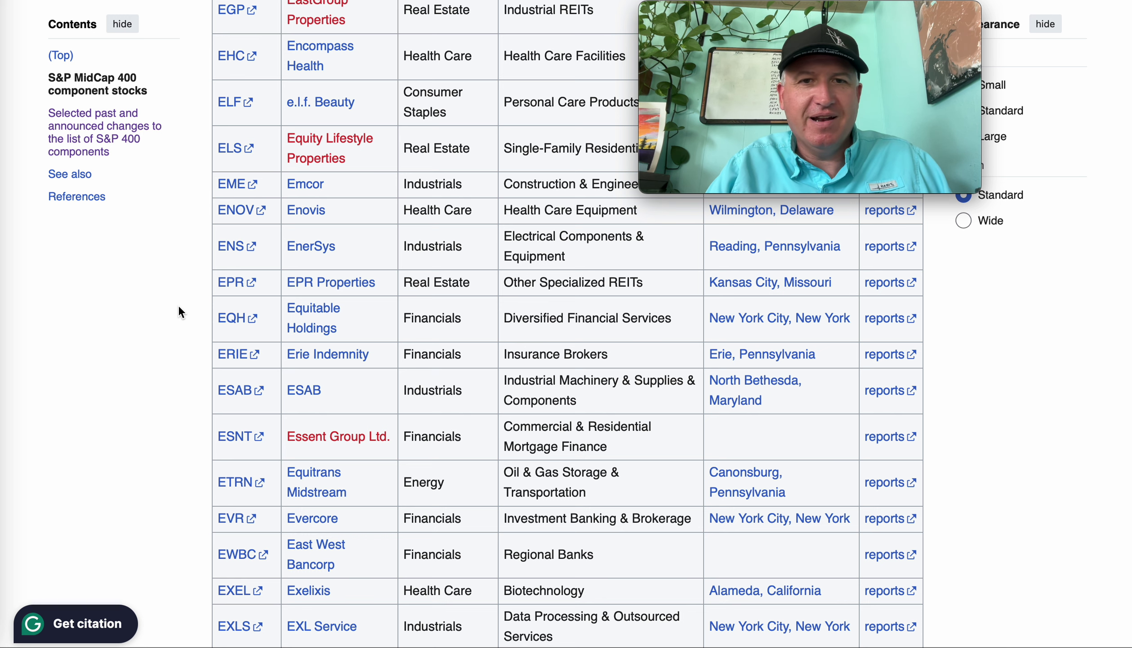
pyautogui.scroll(-2, 178, 305)
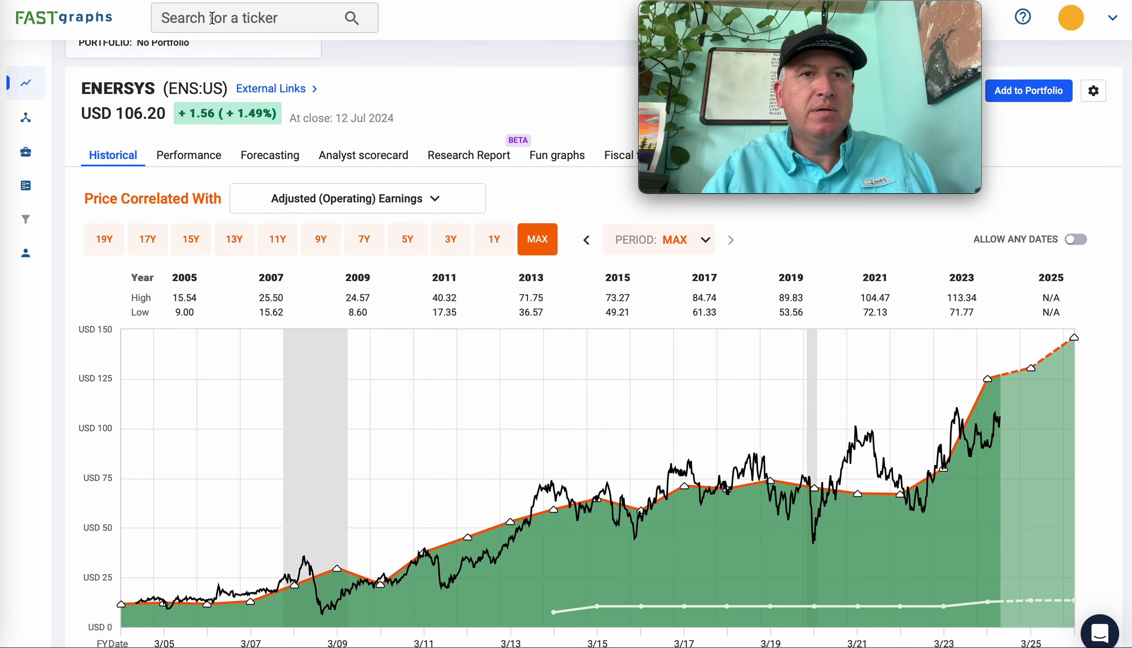
pyautogui.click(213, 18)
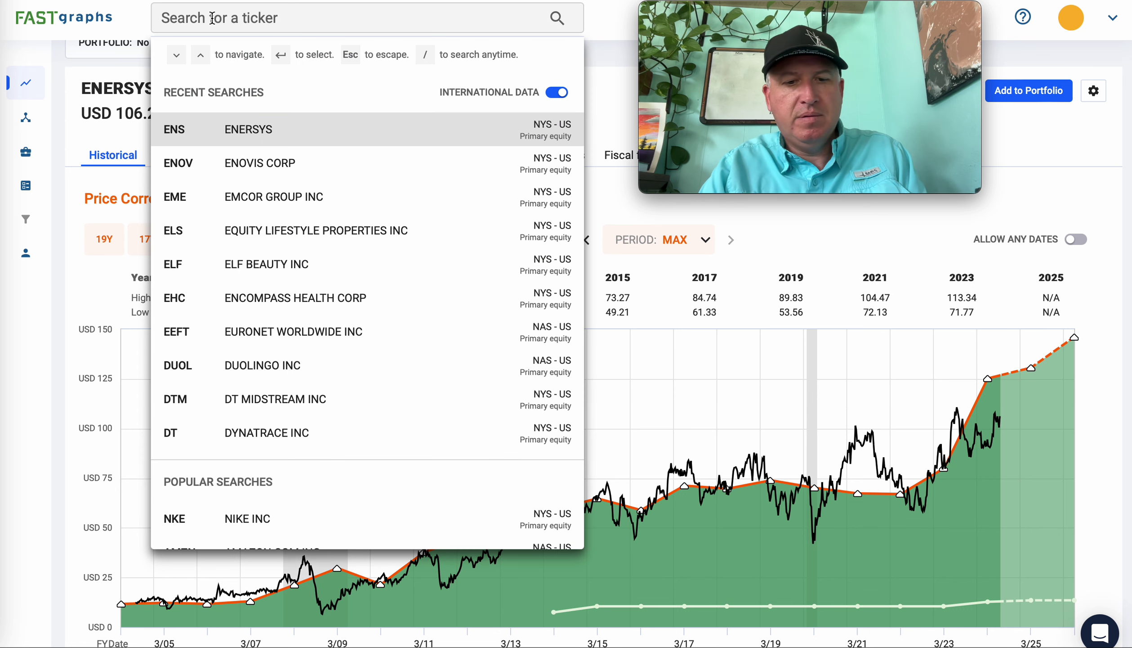
pyautogui.write('eqh')
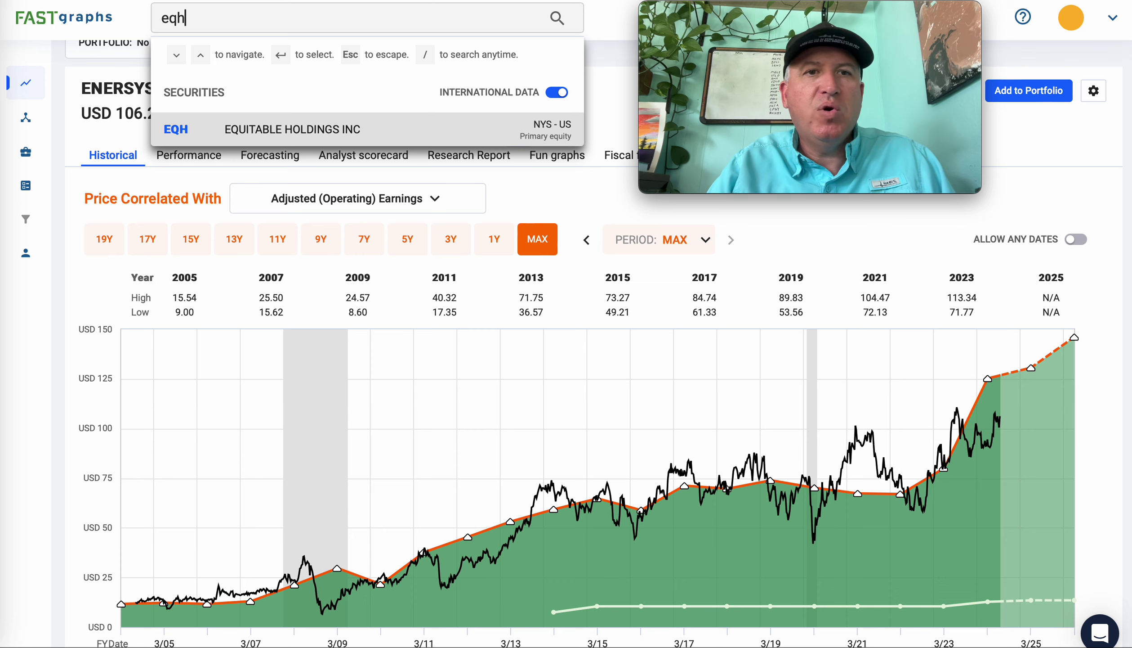
pyautogui.press('Return')
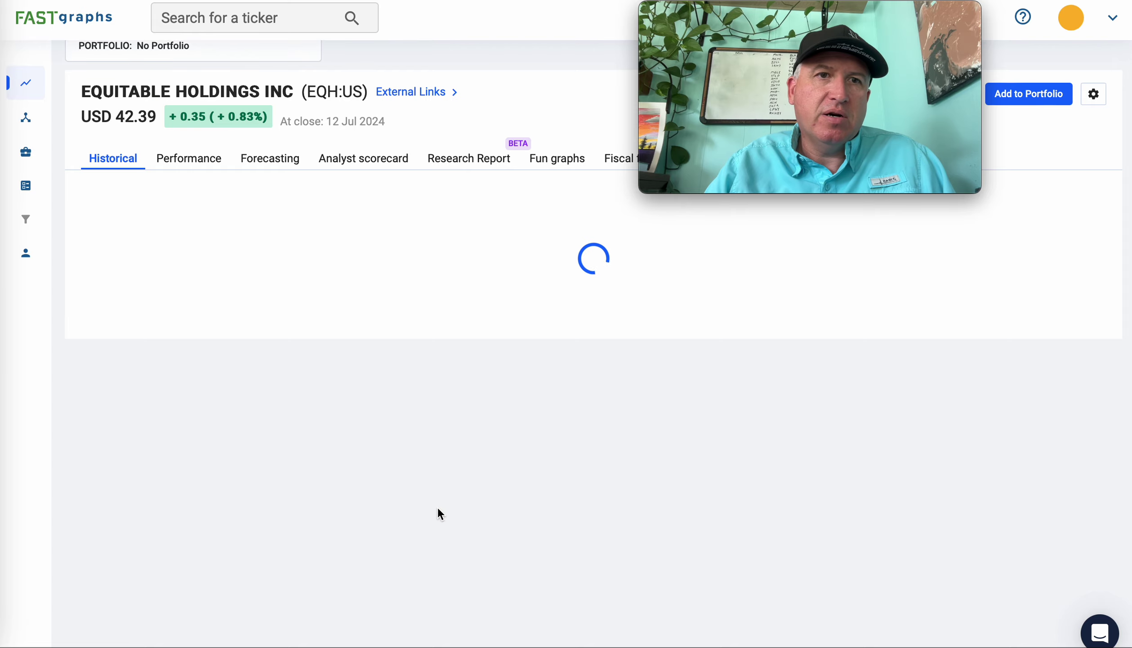
# - Review Equitable Holdings' price against adjusted operating earnings, along with its FAST Facts, graph key, company info and analyst scorecard
pyautogui.scroll(-3, 437, 506)
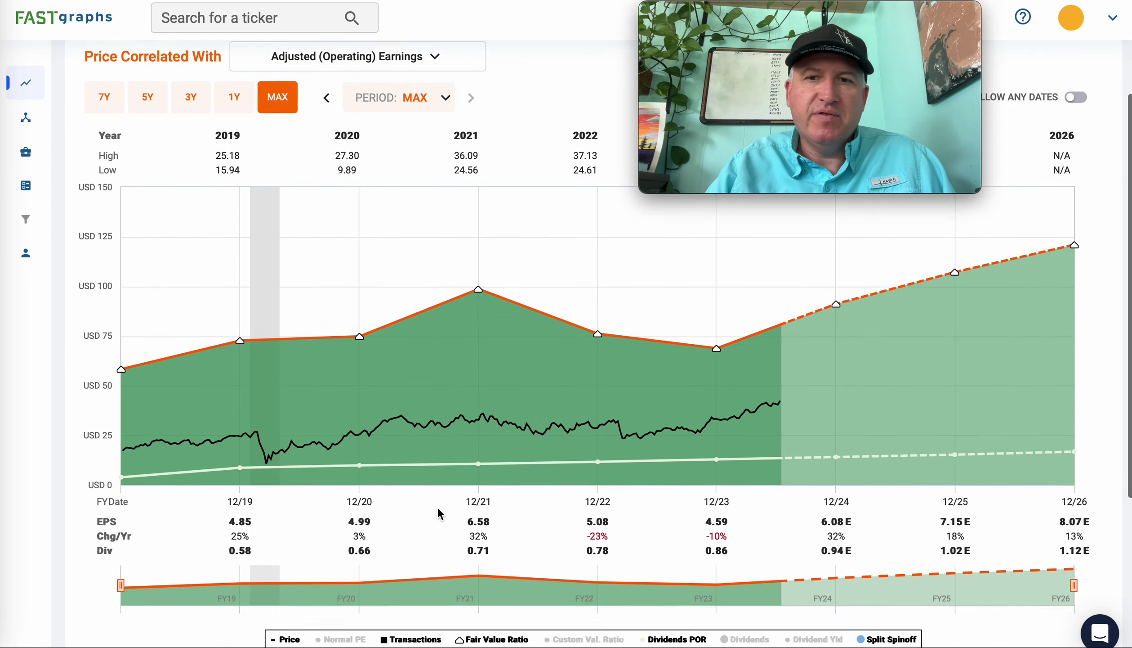
pyautogui.scroll(-6, 437, 506)
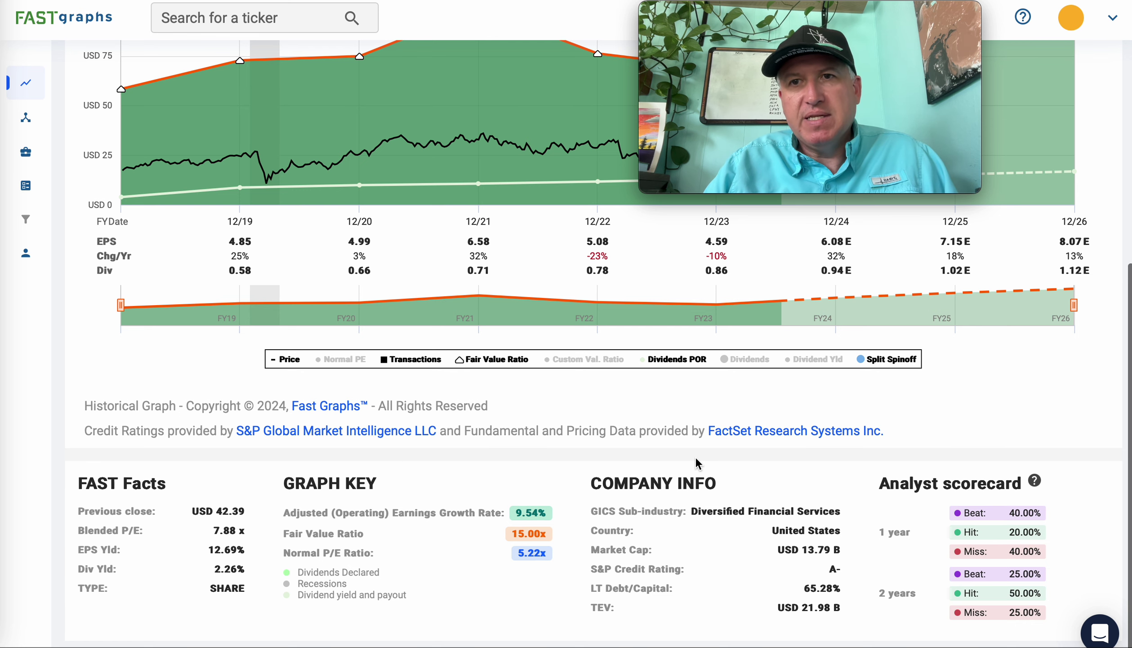
pyautogui.scroll(6, 696, 456)
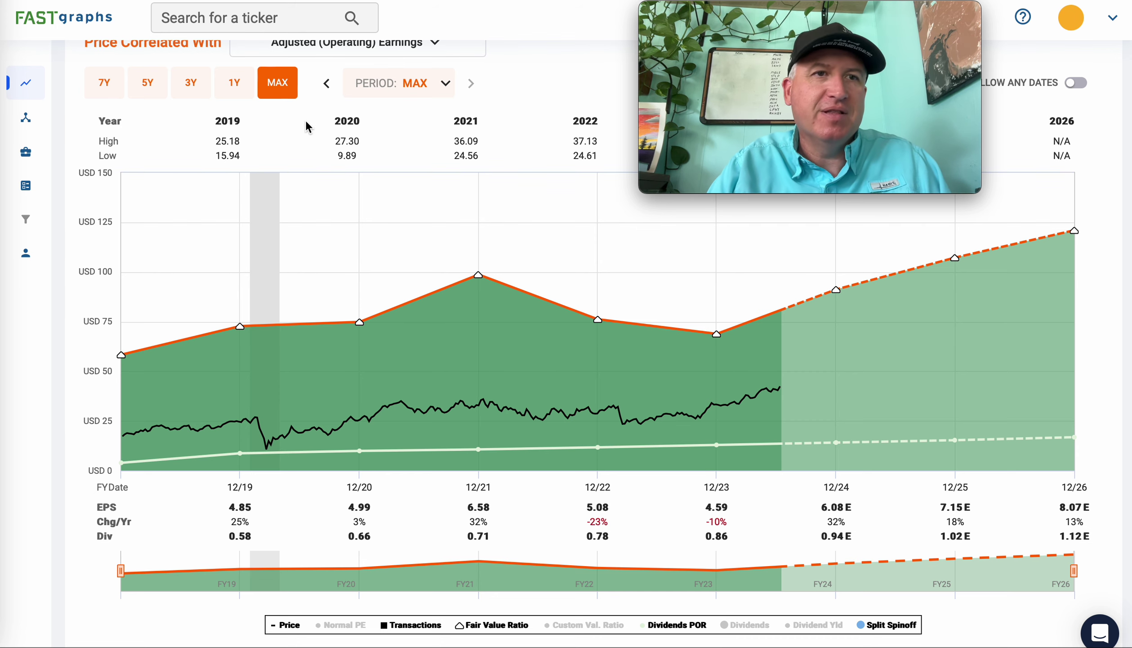
# - Check the S&P MidCap 400 component list for the company after EQH, and load Erie Indemnity (ERIE) in FAST Graphs
pyautogui.hotkey('ctrl', 'Tab')
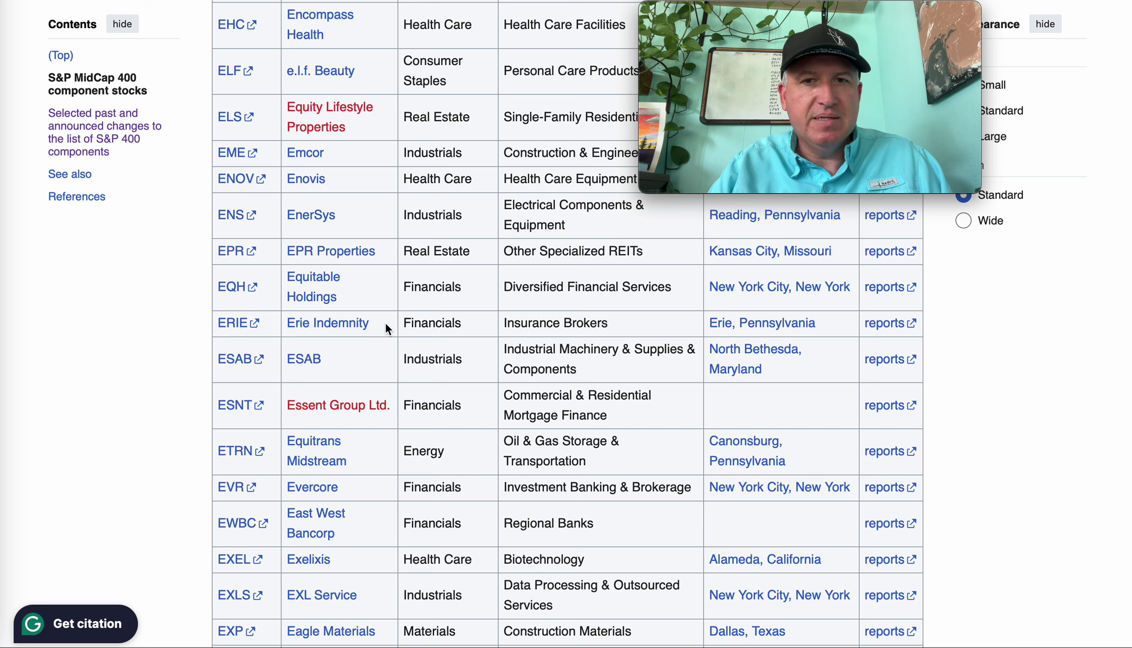
pyautogui.click(127, 0)
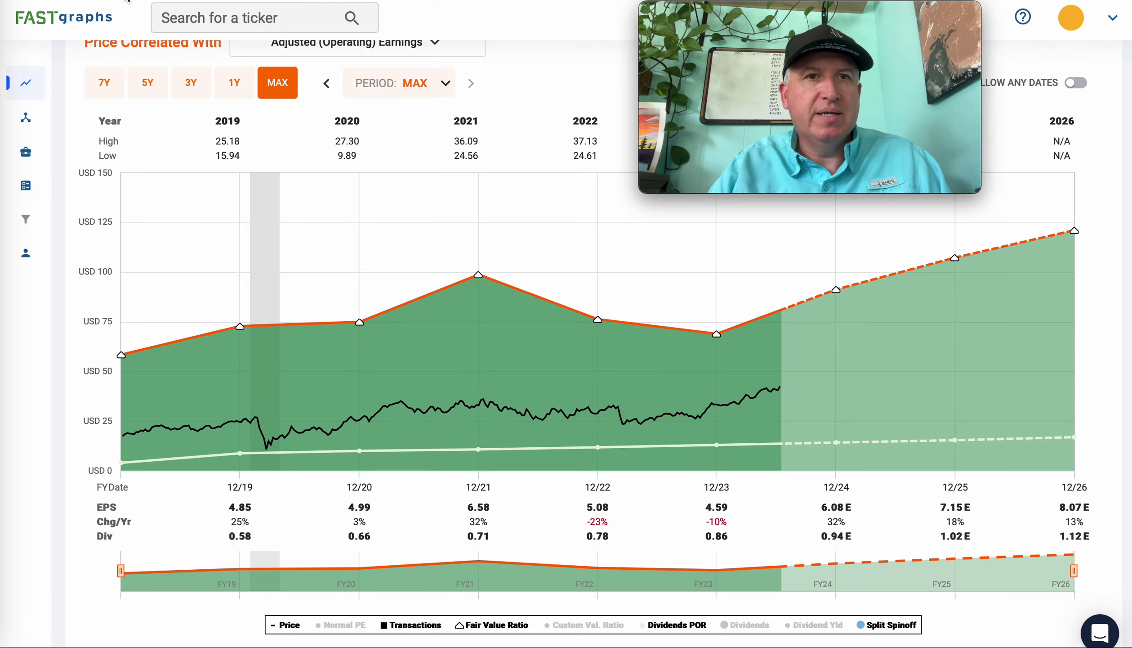
pyautogui.click(213, 21)
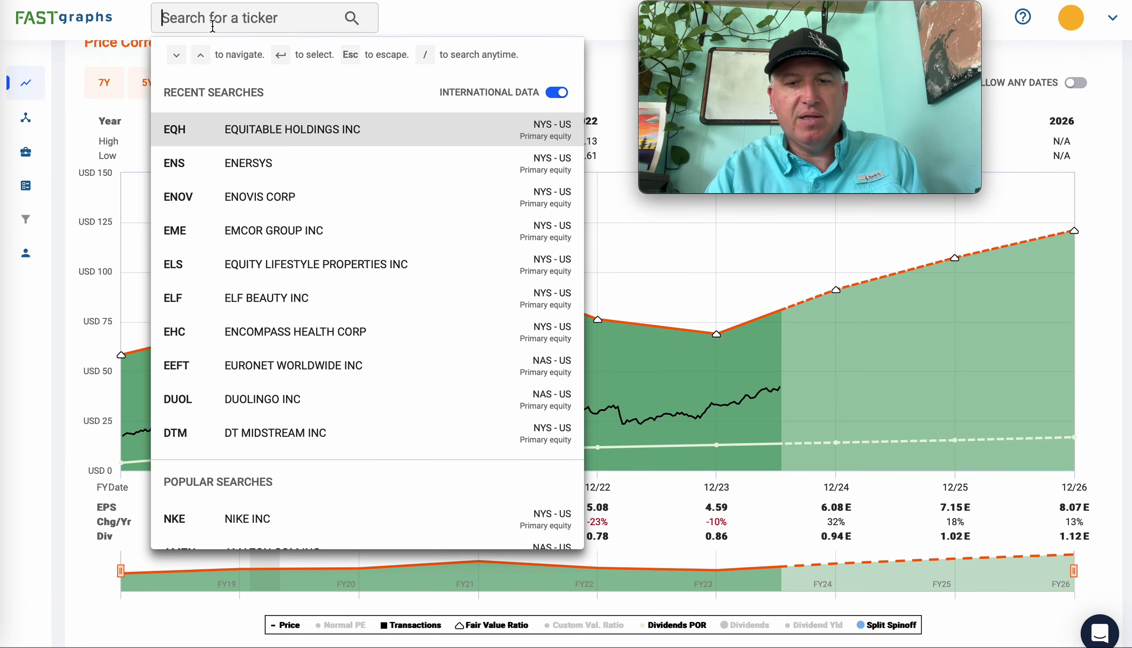
pyautogui.write('erie')
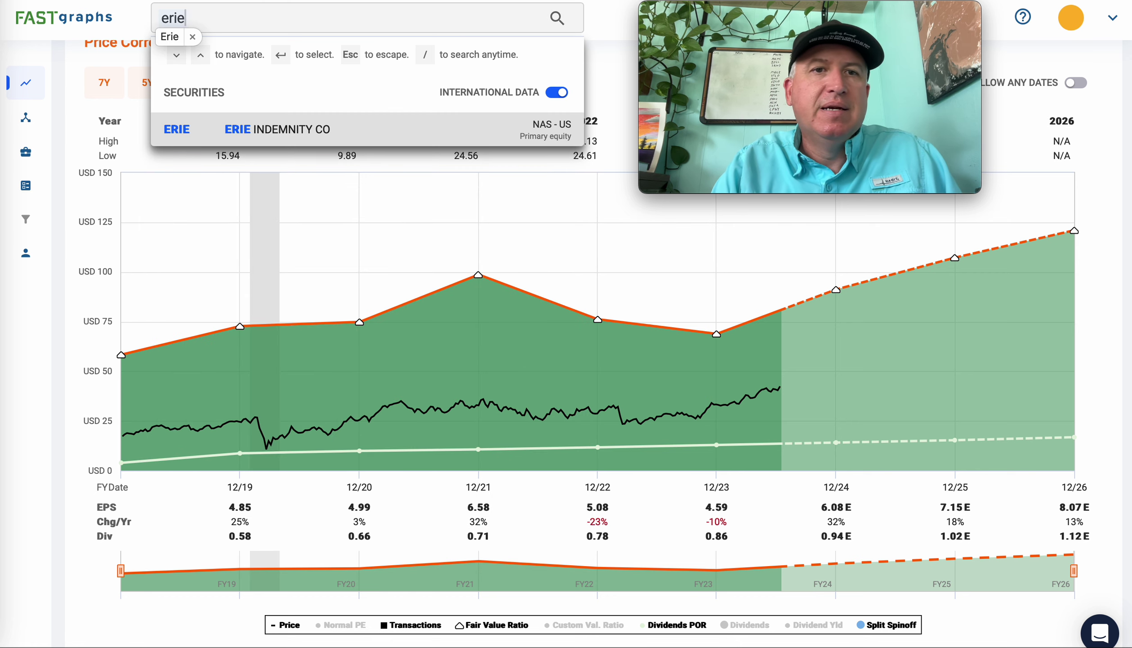
pyautogui.press('Return')
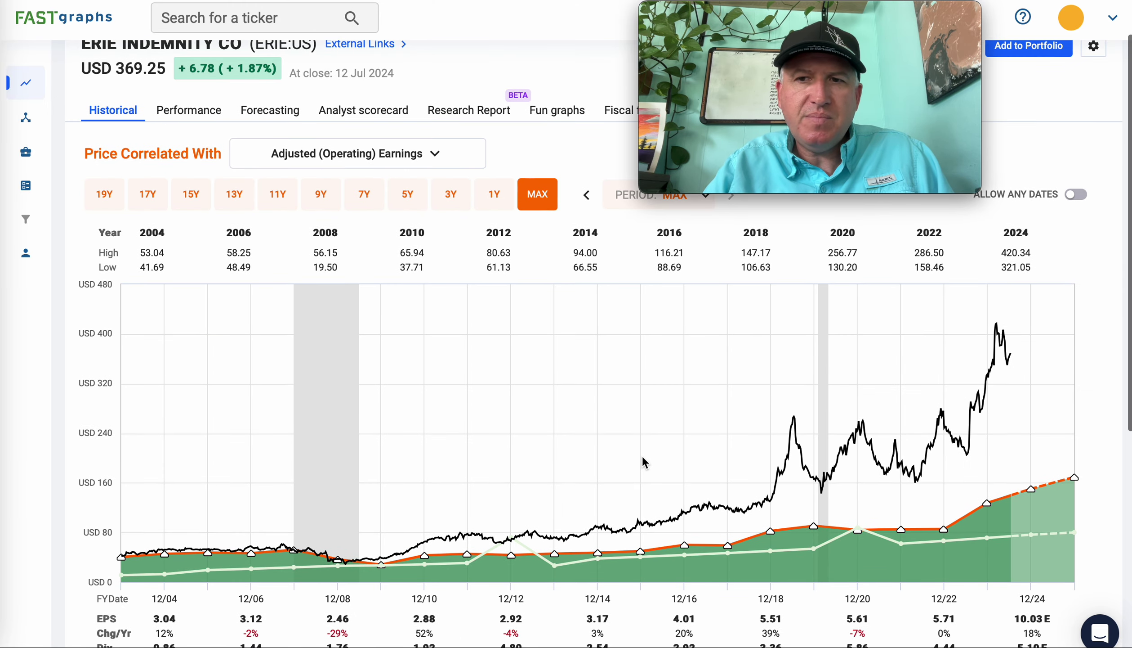
# - Review Erie Indemnity's earnings history, FAST Facts and company info, and inspect the price and P/E at its 2024 points on the graph
pyautogui.scroll(-9, 643, 461)
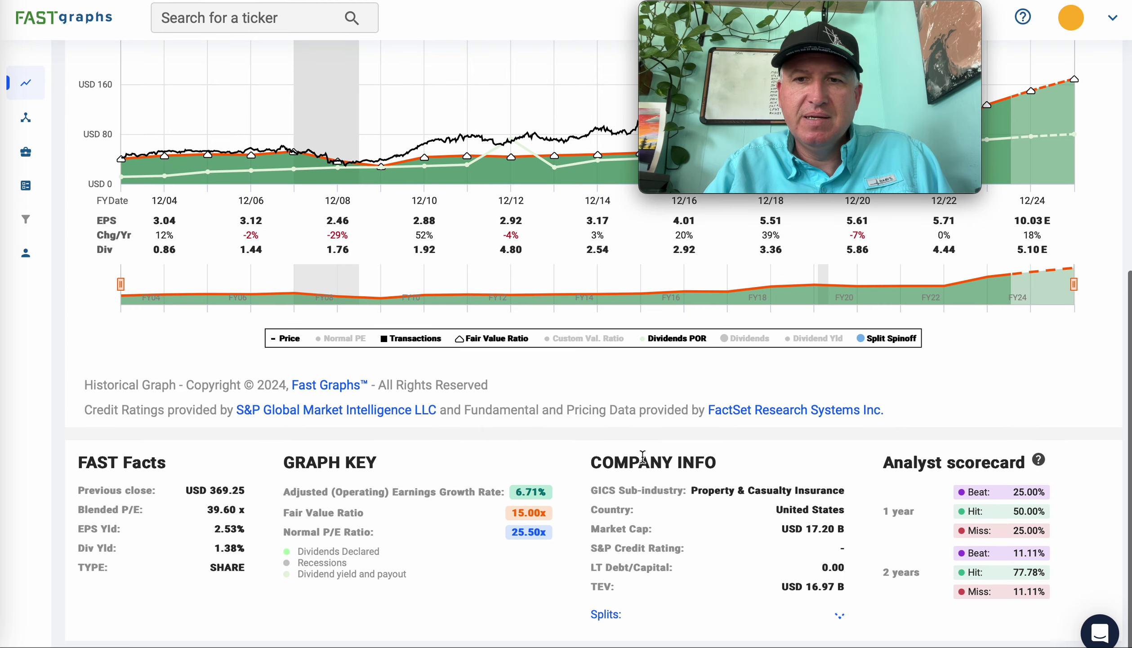
pyautogui.scroll(7, 643, 457)
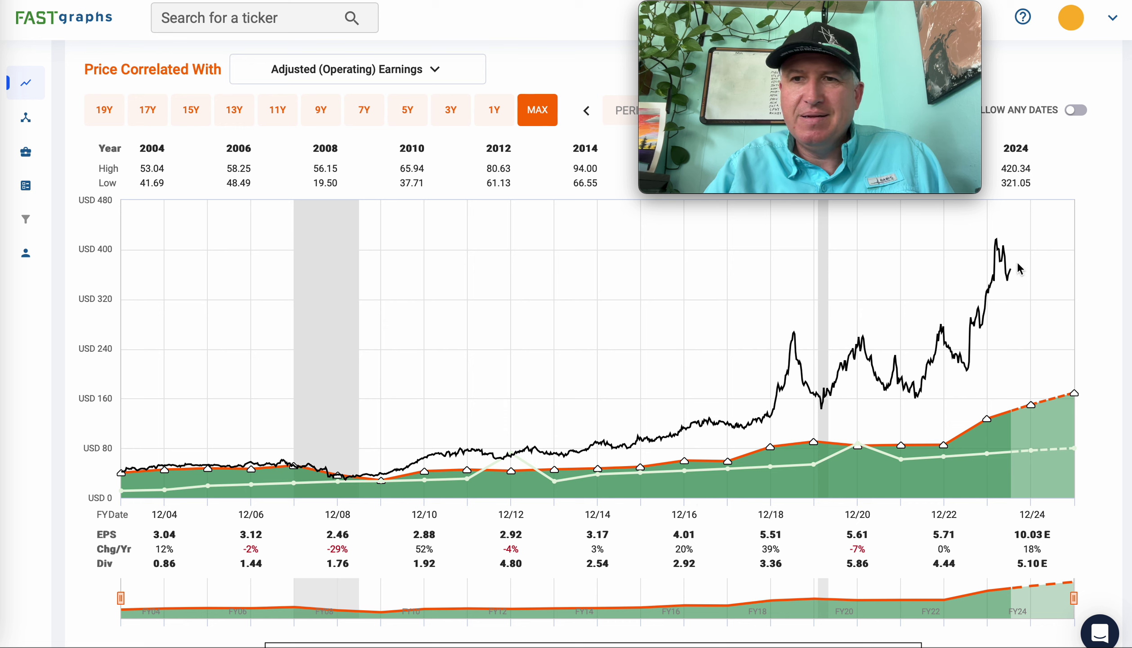
pyautogui.moveTo(1016, 272)
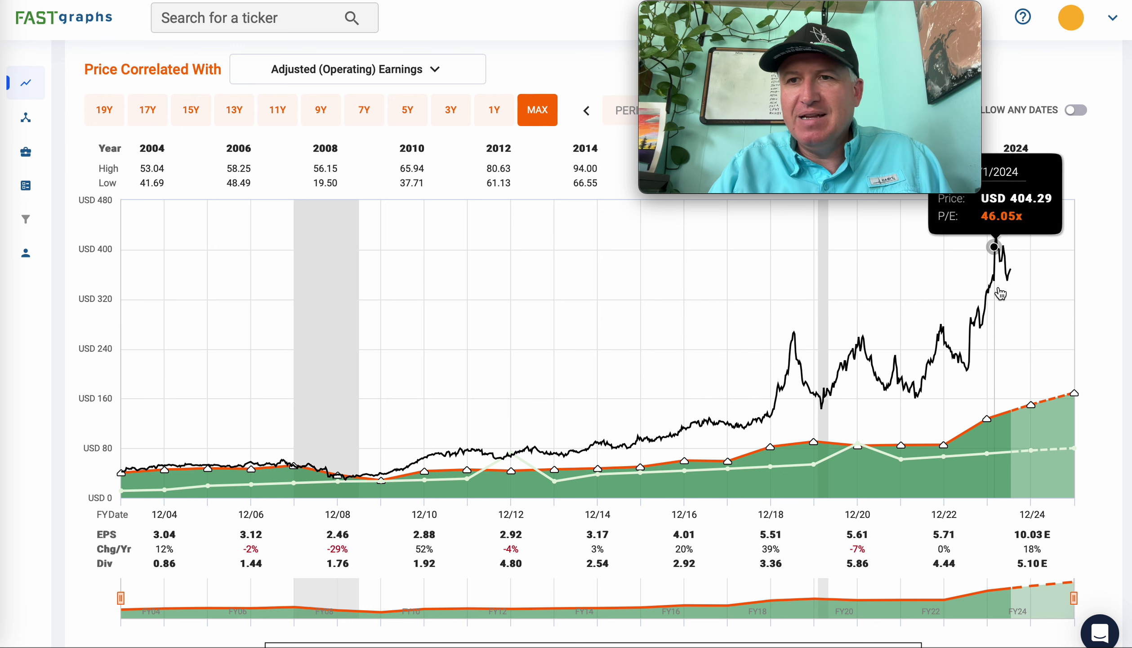
pyautogui.scroll(3, 429, 276)
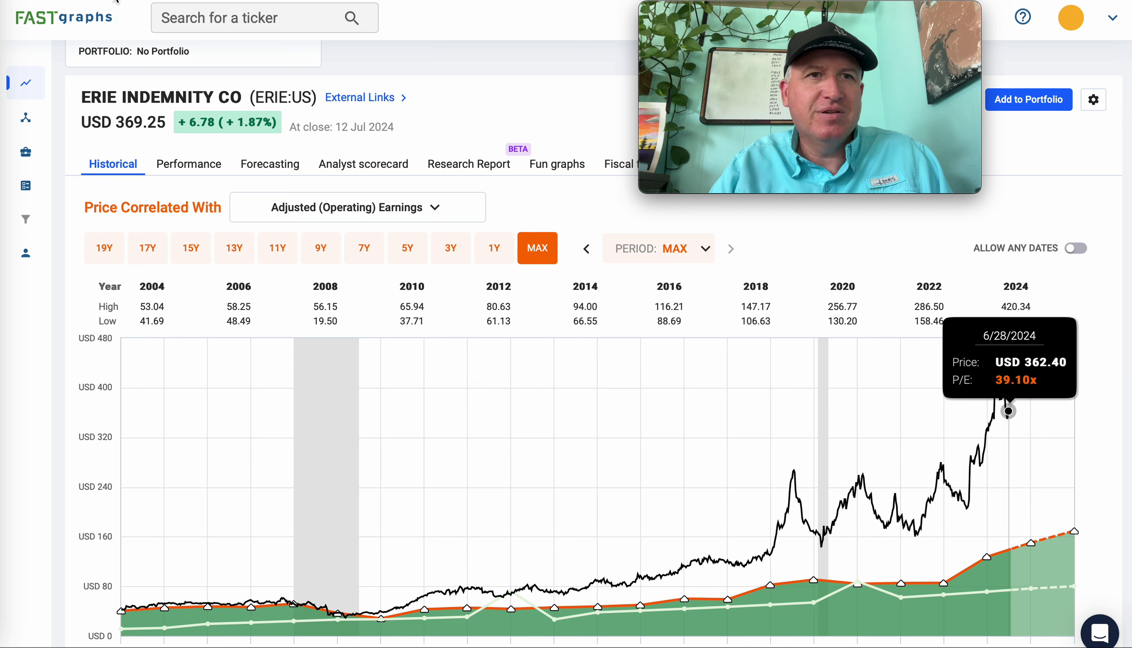
# - Check the S&P MidCap 400 component list for the company after ERIE, and load ESAB Corp (ESAB) in FAST Graphs
pyautogui.hotkey('ctrl', 'Tab')
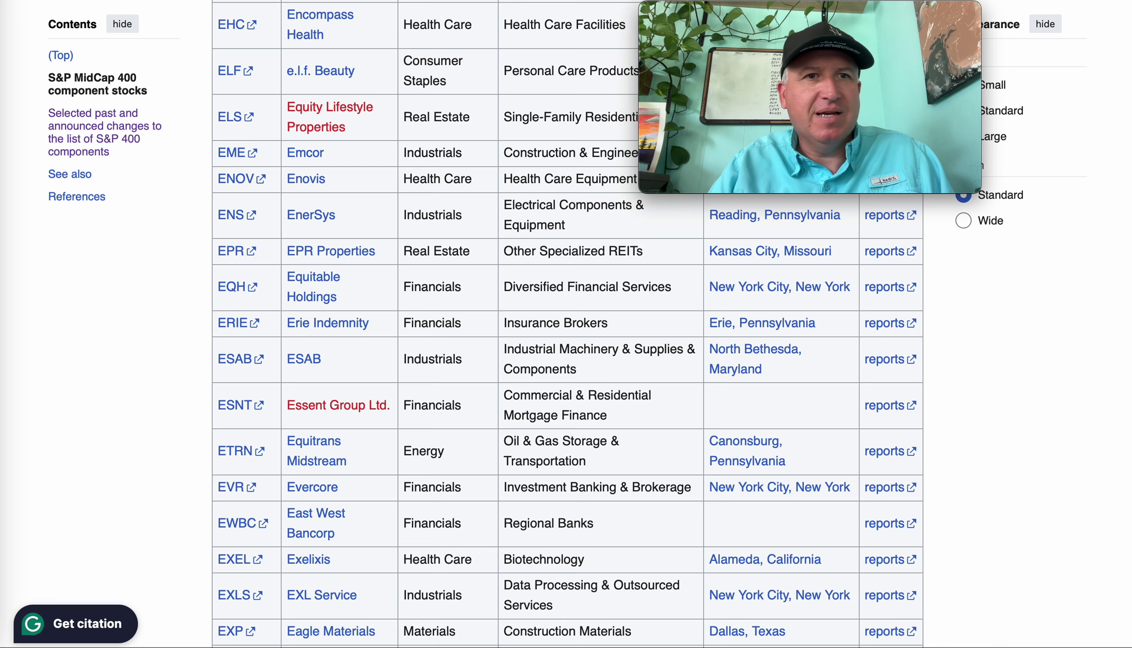
pyautogui.scroll(-3, 195, 404)
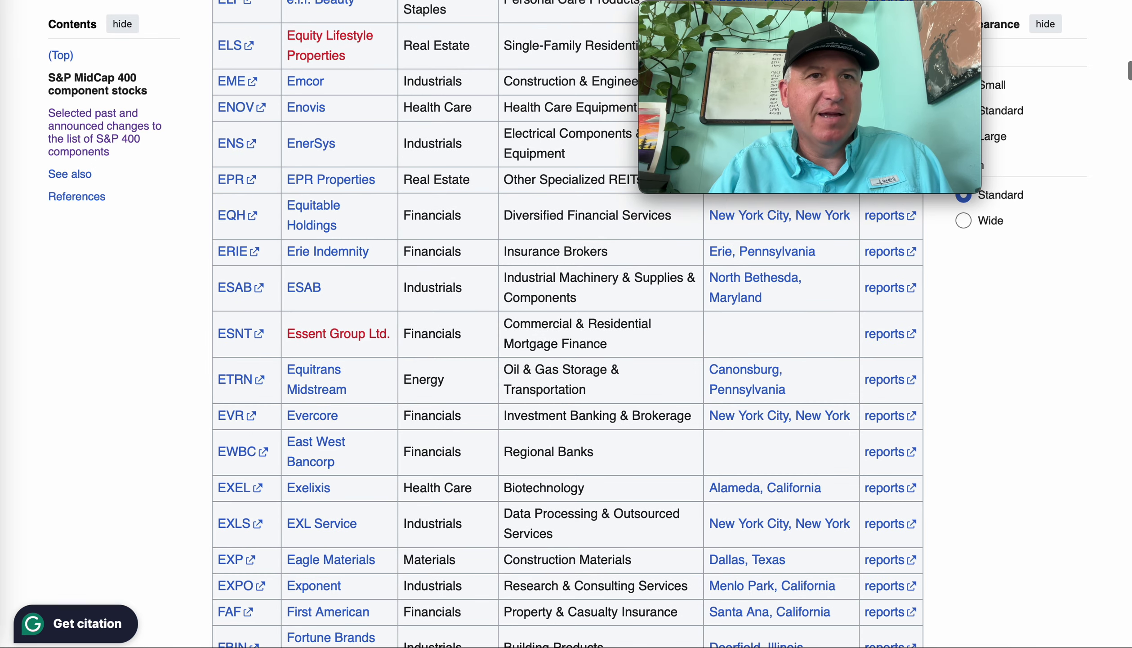
pyautogui.hotkey('ctrl', 'Tab')
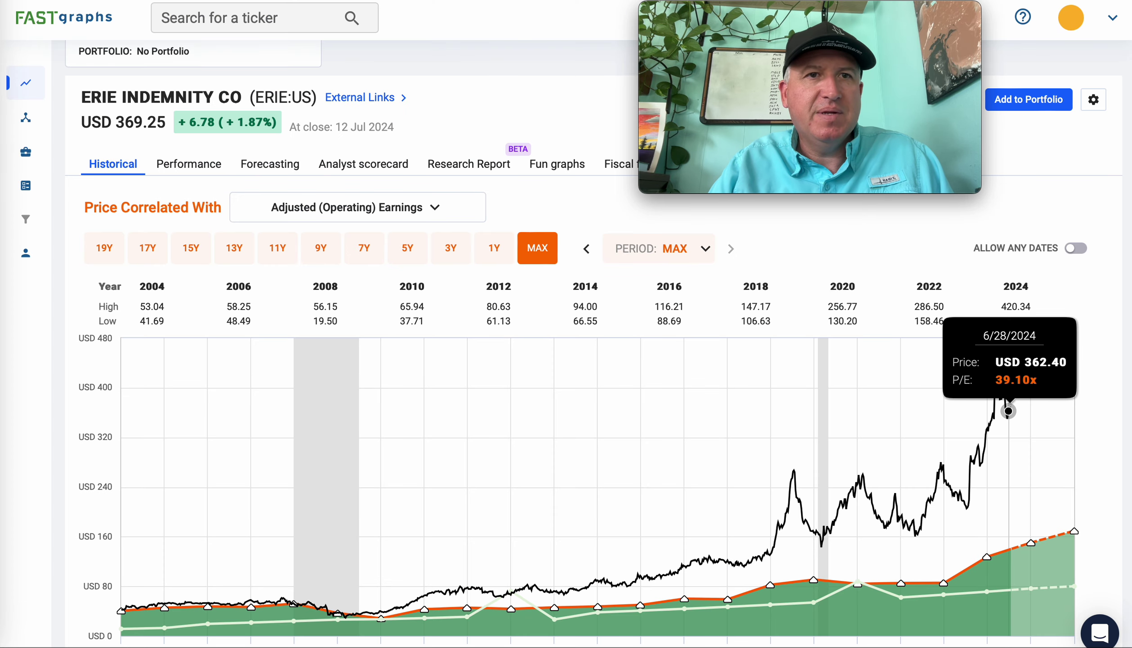
pyautogui.click(219, 18)
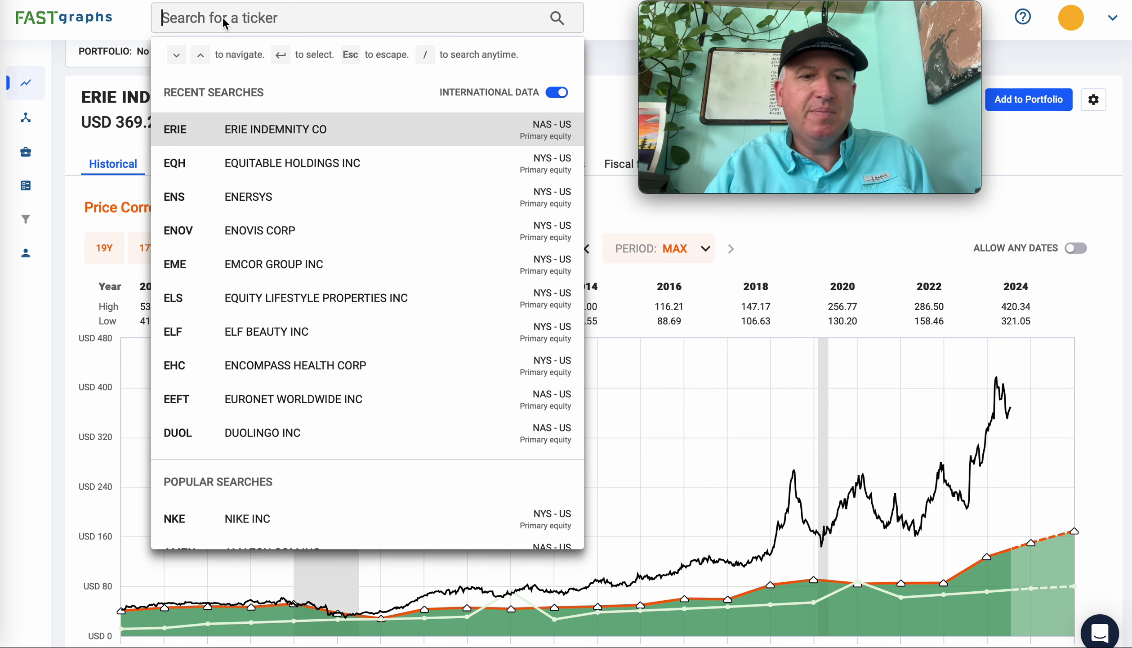
pyautogui.write('esab')
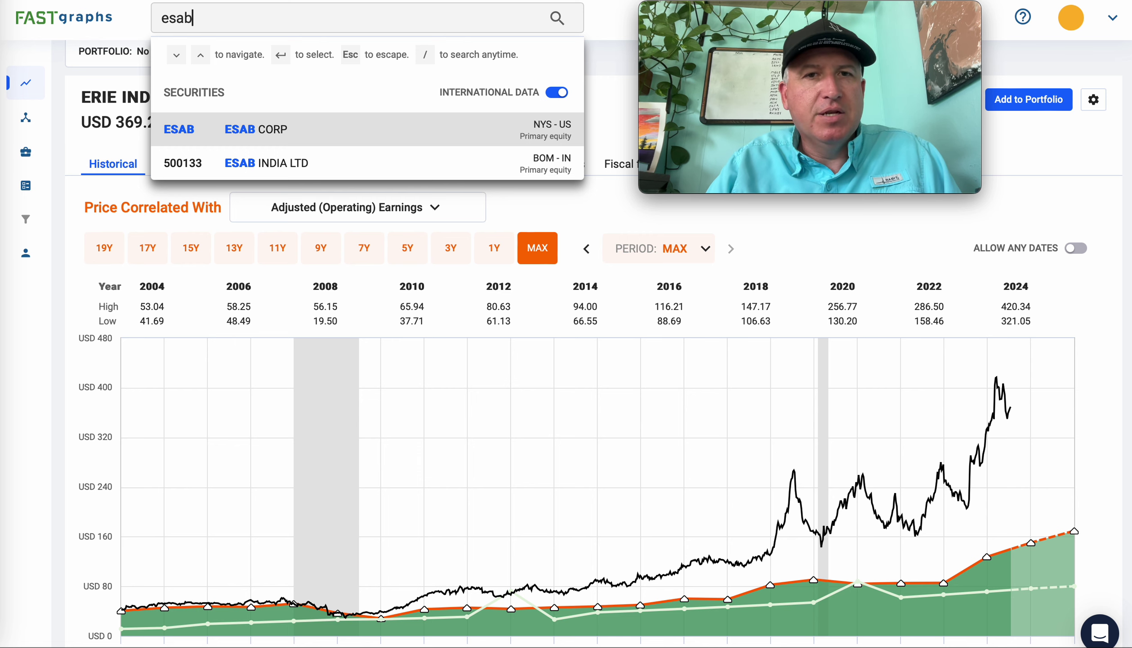
pyautogui.press('Return')
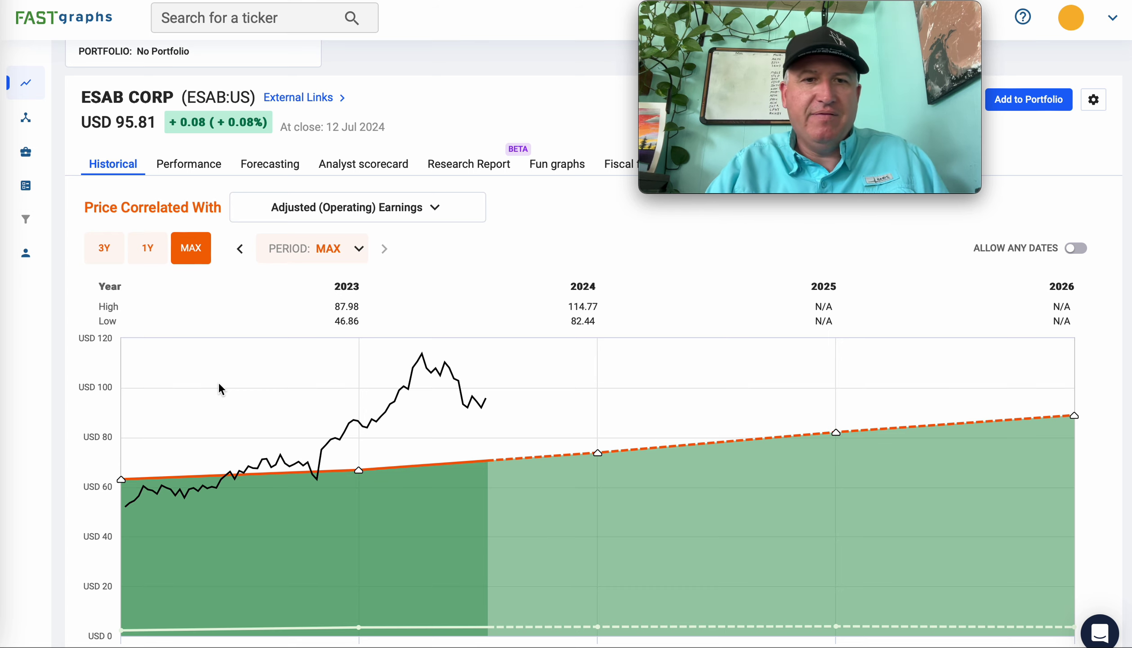
# - Review ESAB's earnings and dividend figures, FAST Facts, graph key, company info and analyst scorecard below the graph
pyautogui.scroll(-5, 219, 383)
pyautogui.scroll(-4, 219, 383)
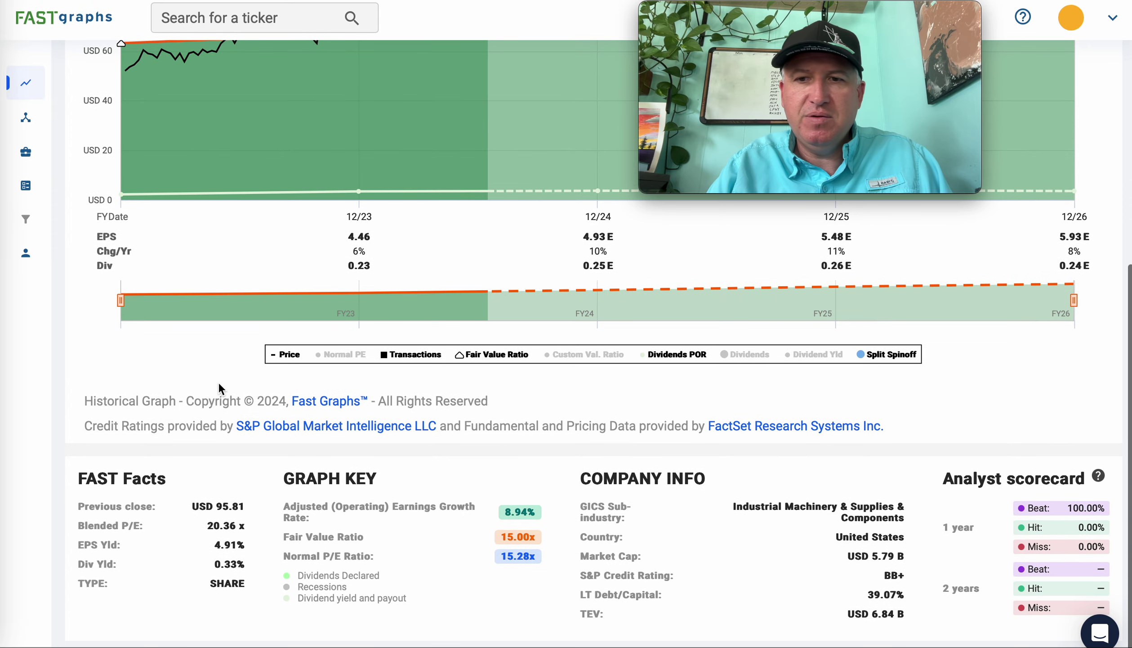
pyautogui.scroll(10, 219, 382)
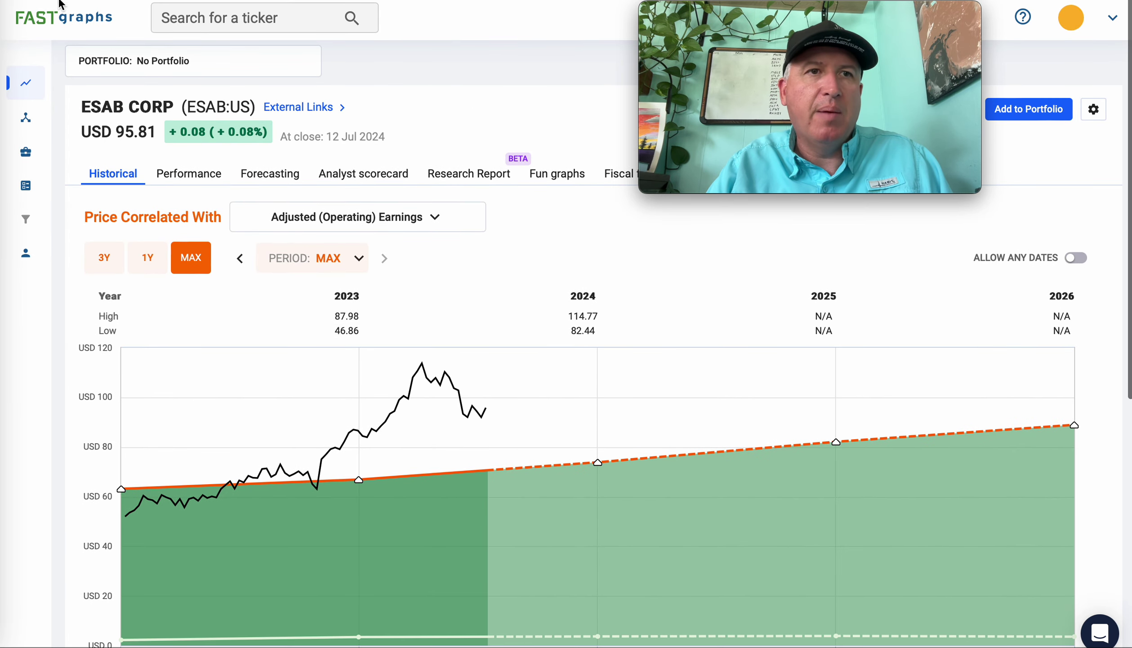
# - Check the S&P MidCap 400 component list, load Equitrans Midstream (ETRN) in FAST Graphs and review its earnings and dividend history
pyautogui.hotkey('ctrl', 'Tab')
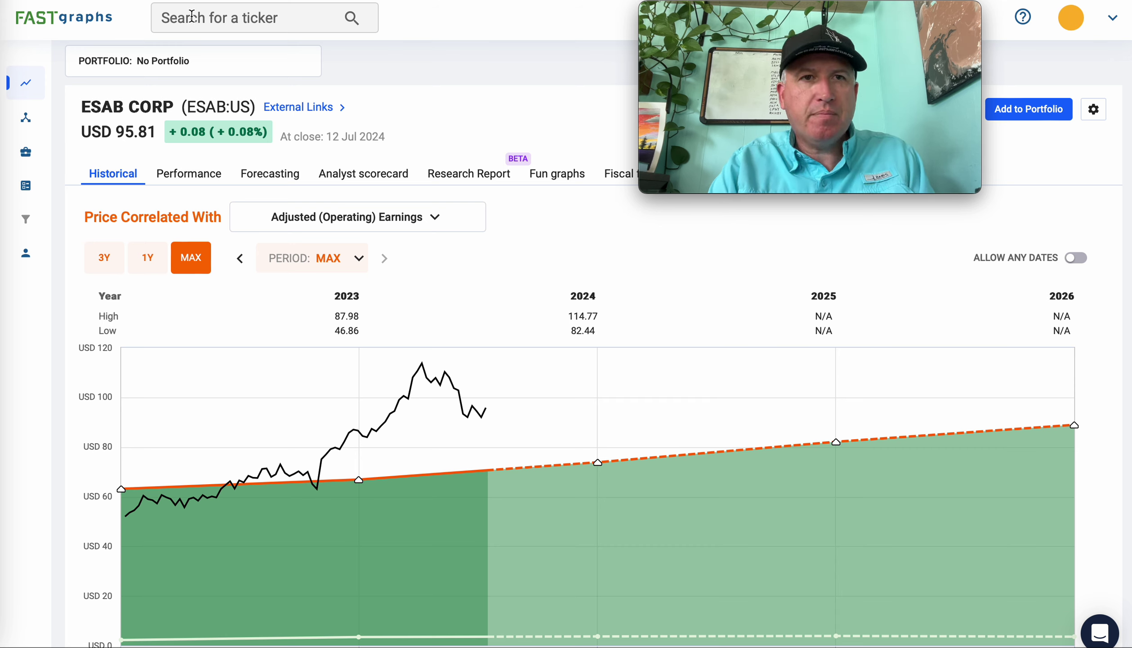
pyautogui.click(259, 16)
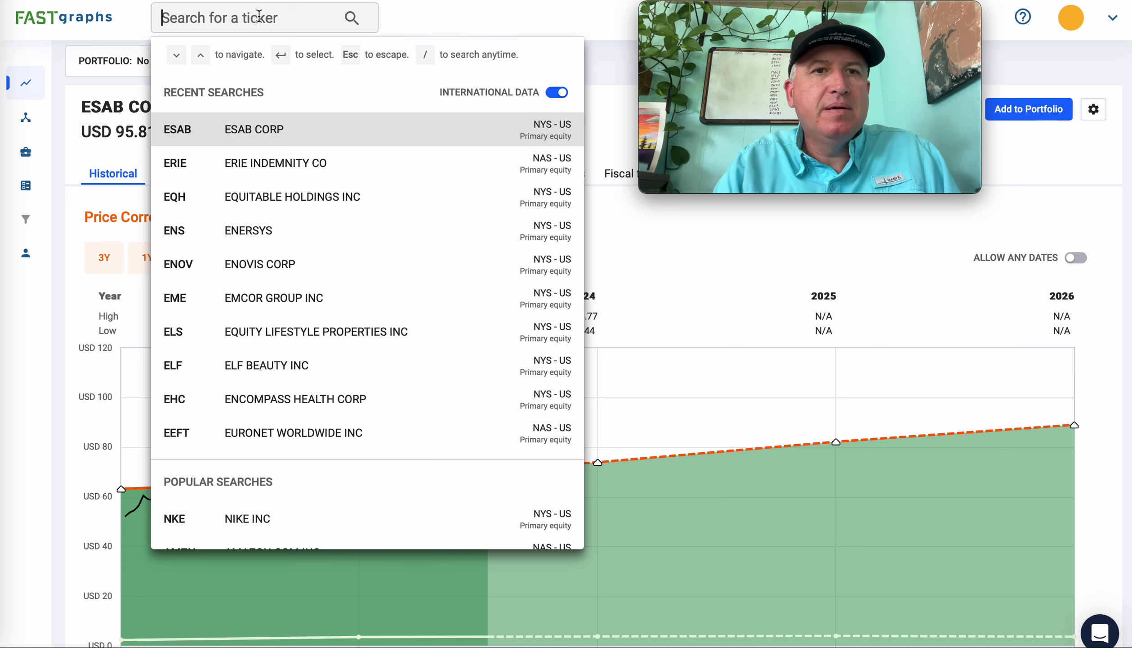
pyautogui.write('etrn')
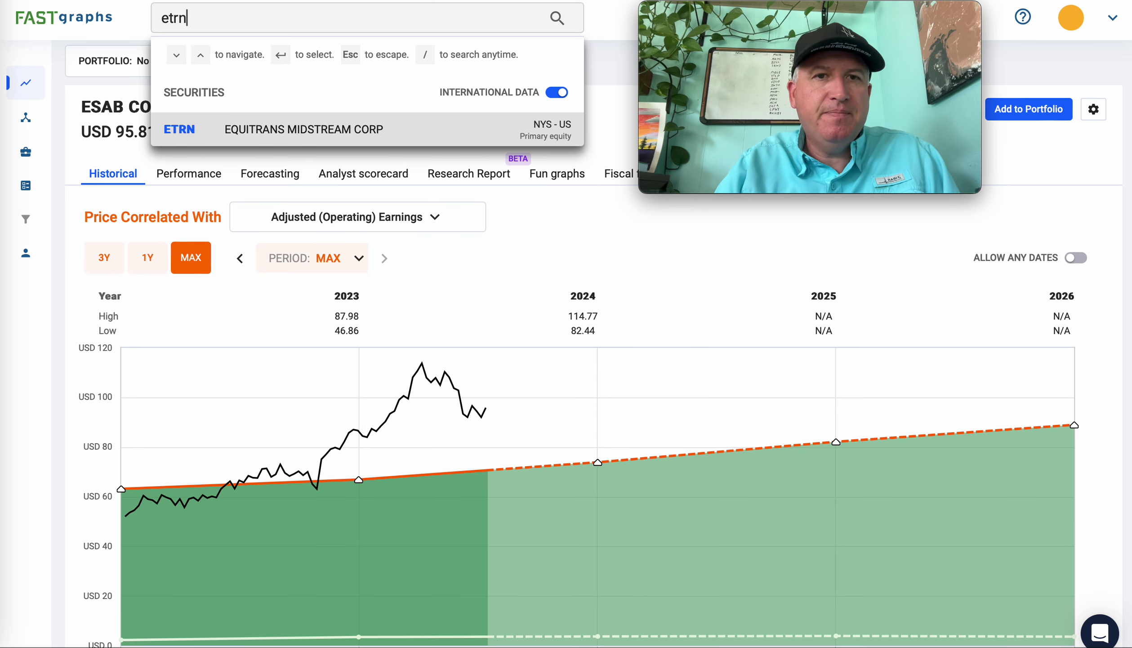
pyautogui.press('Return')
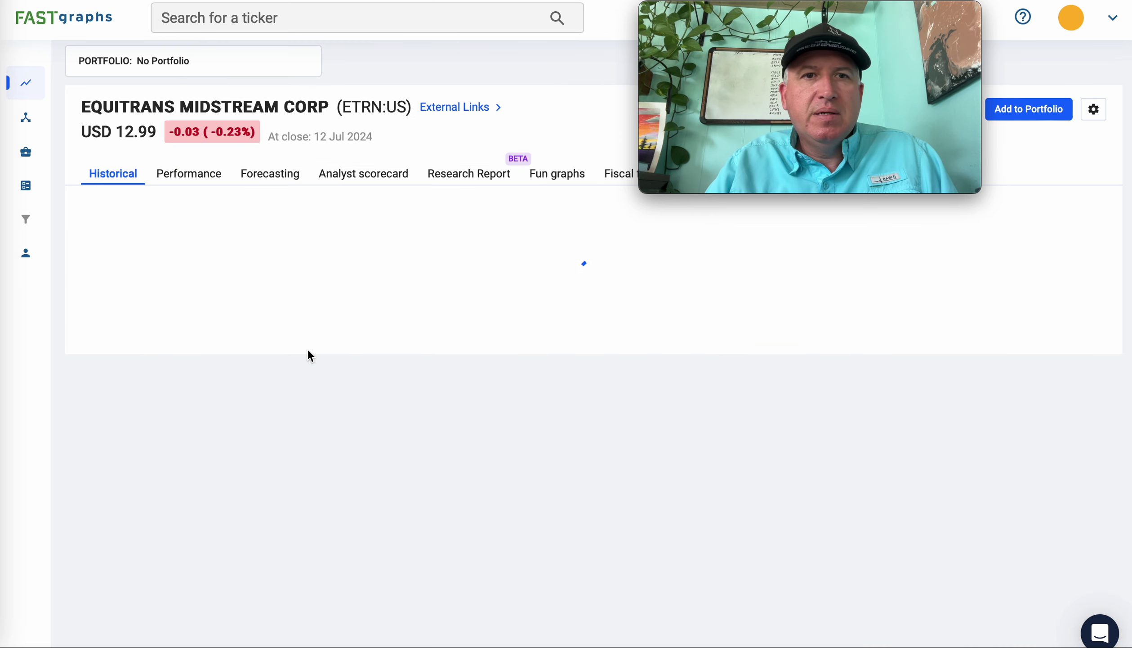
pyautogui.scroll(-3, 509, 436)
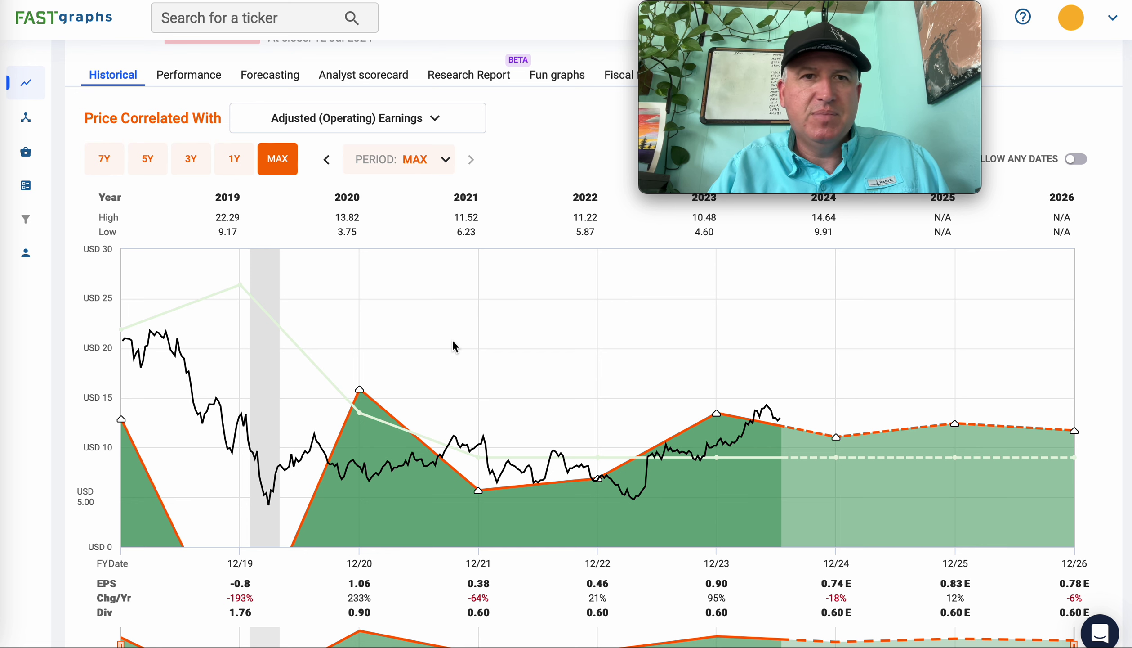
pyautogui.scroll(3, 436, 296)
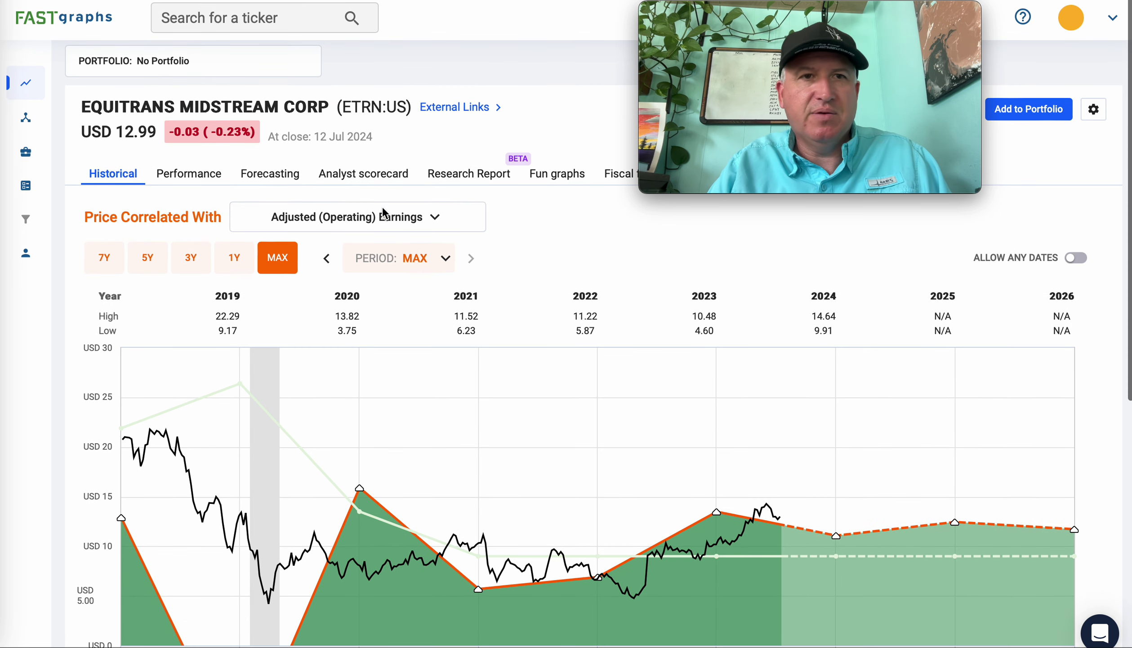
# - Check the S&P MidCap 400 component list for the company after ETRN, and load Evercore (EVR) in FAST Graphs
pyautogui.hotkey('ctrl', 'Tab')
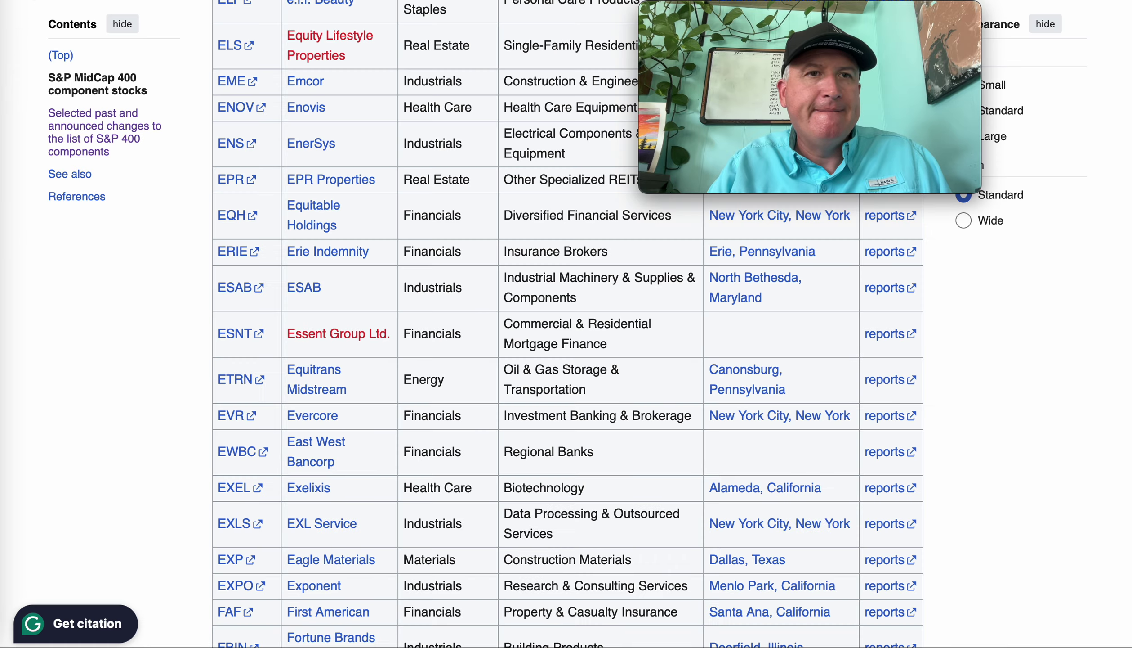
pyautogui.scroll(-2, 152, 372)
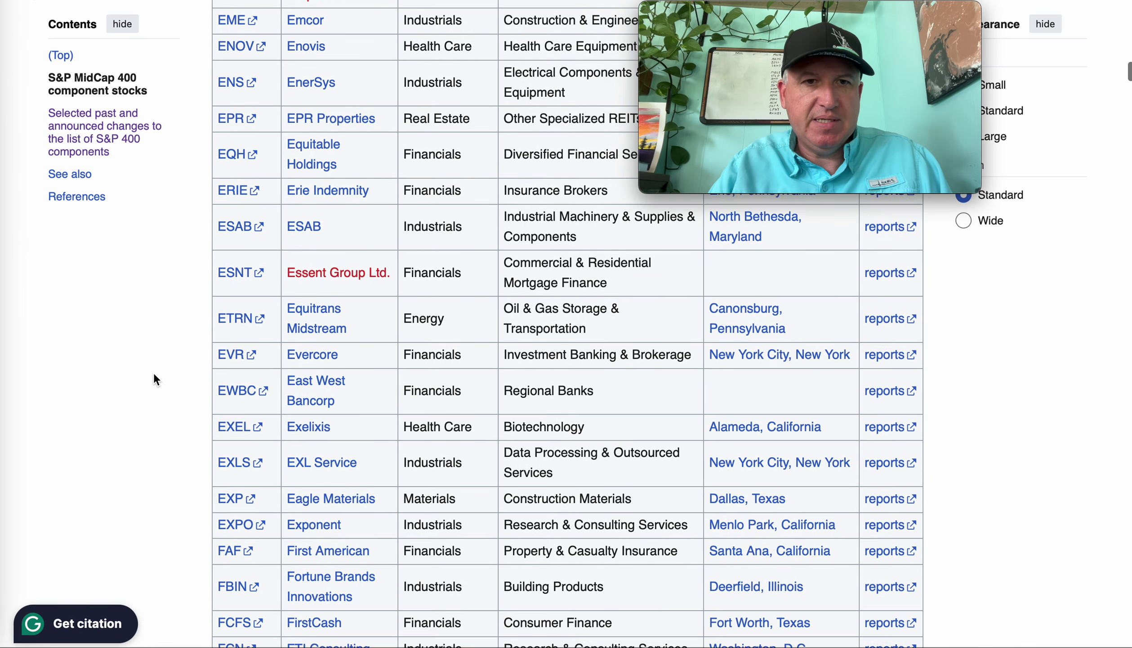
pyautogui.scroll(-1, 154, 378)
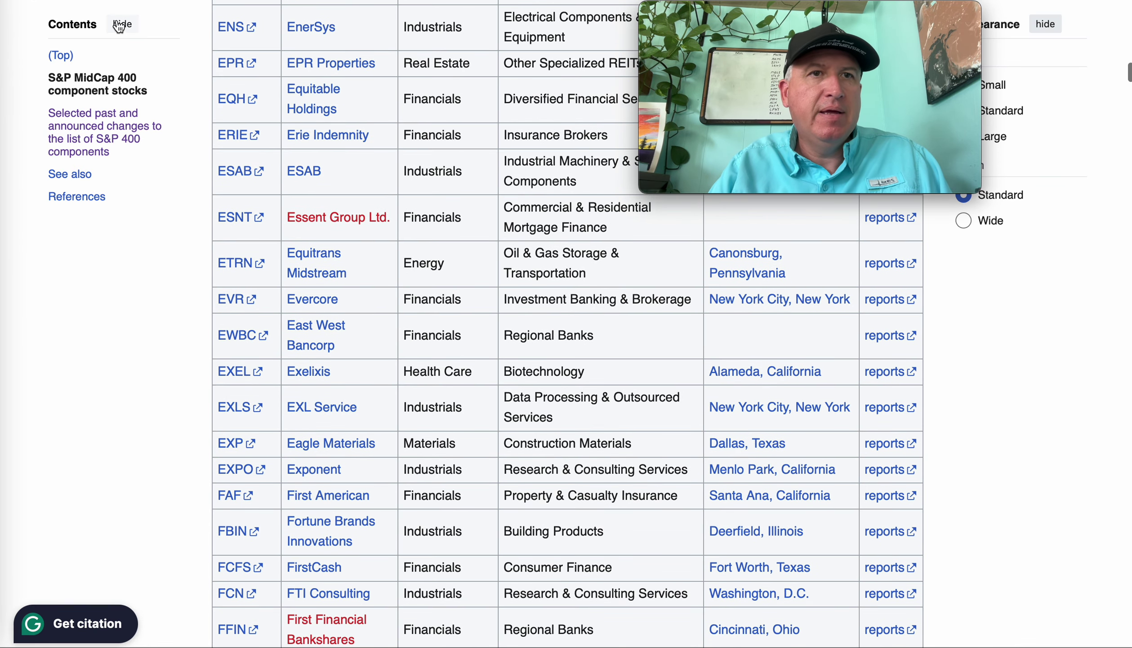
pyautogui.hotkey('ctrl', 'shift', 'Tab')
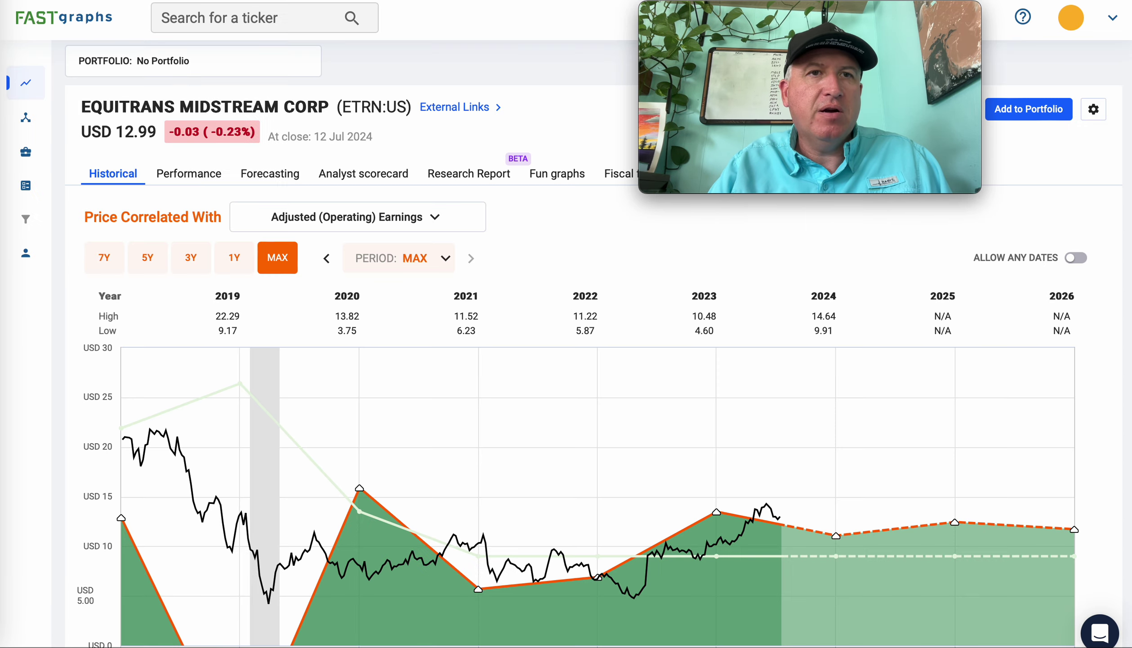
pyautogui.click(201, 19)
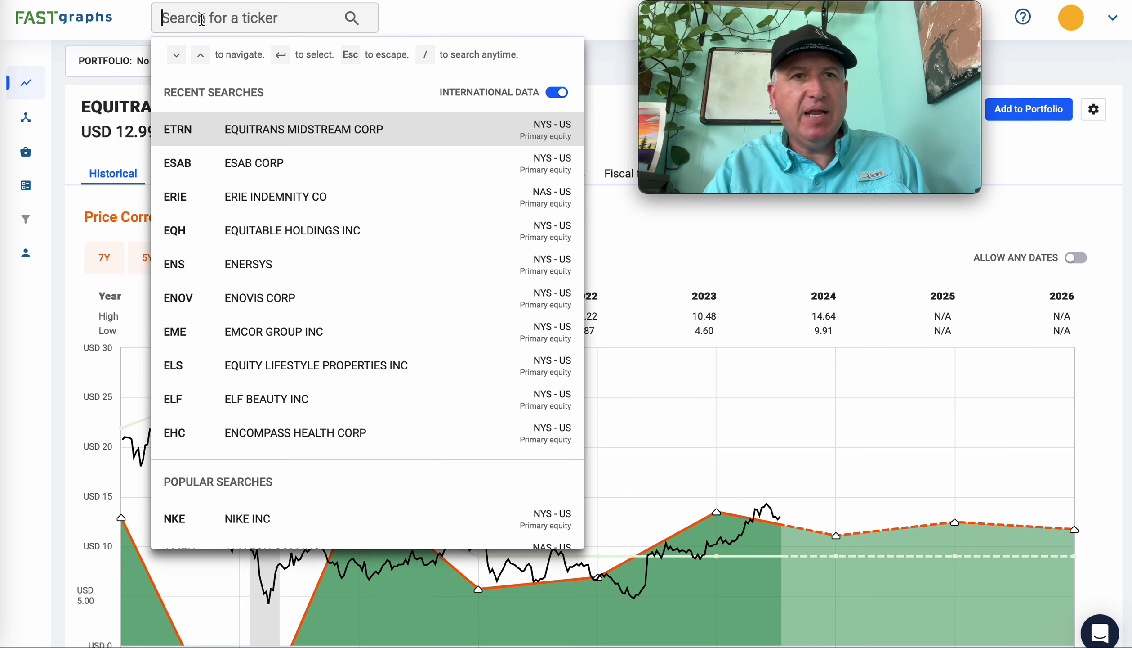
pyautogui.write('evr')
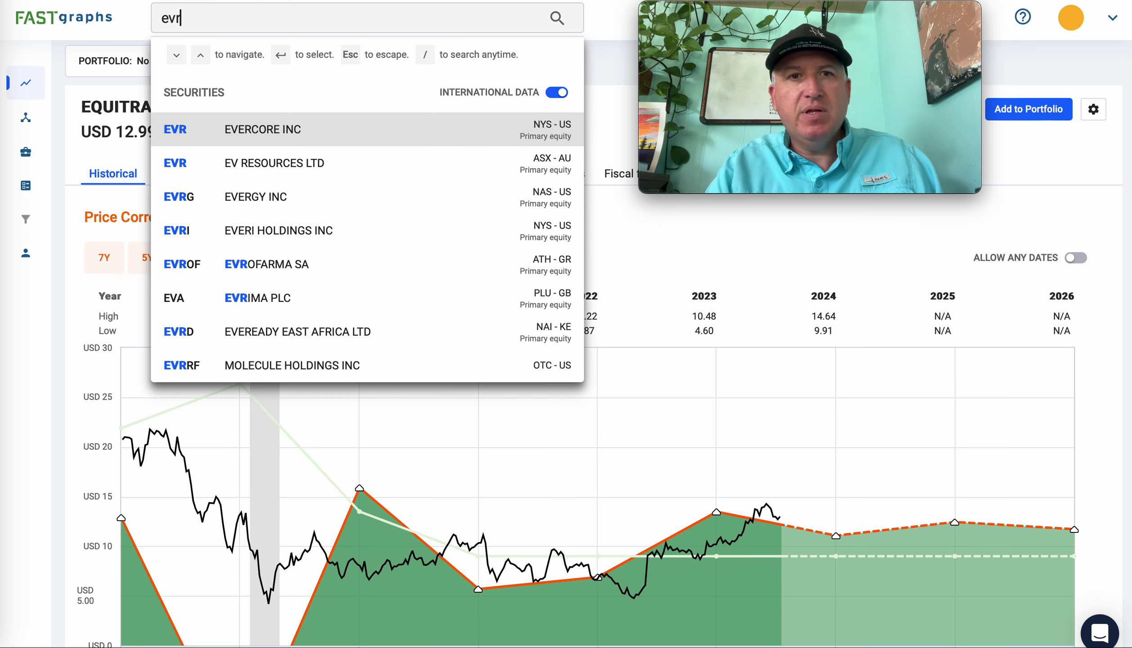
pyautogui.press('Return')
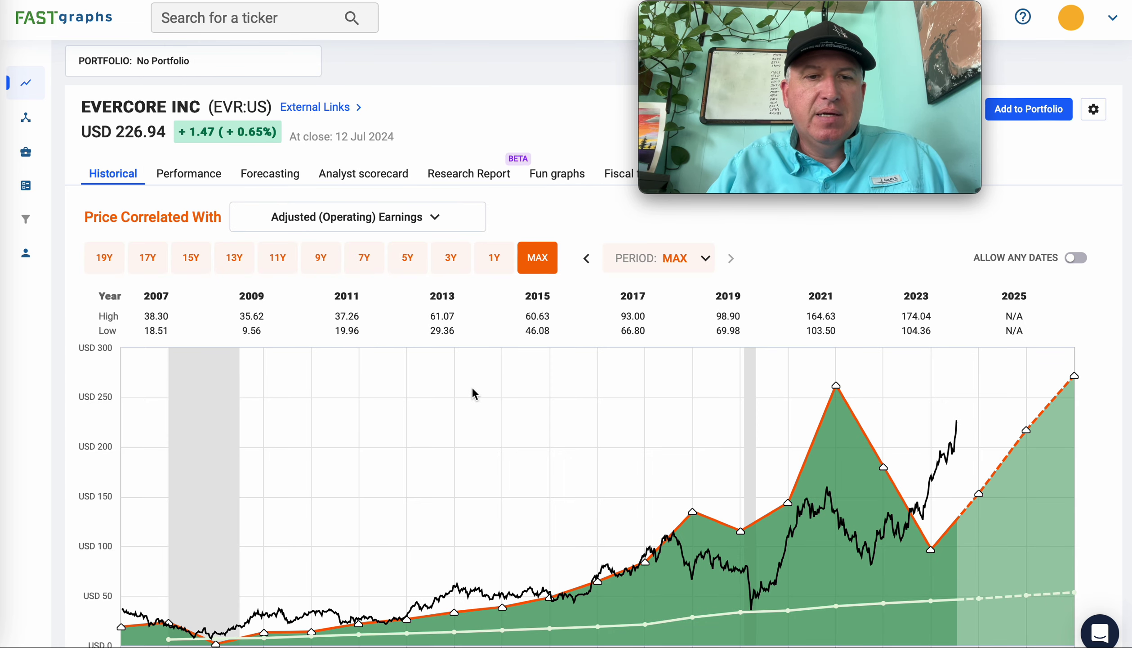
# - Examine Evercore's earnings and dividend history, narrowing the graph to end at 2019 and restoring the full range
pyautogui.scroll(-1, 472, 390)
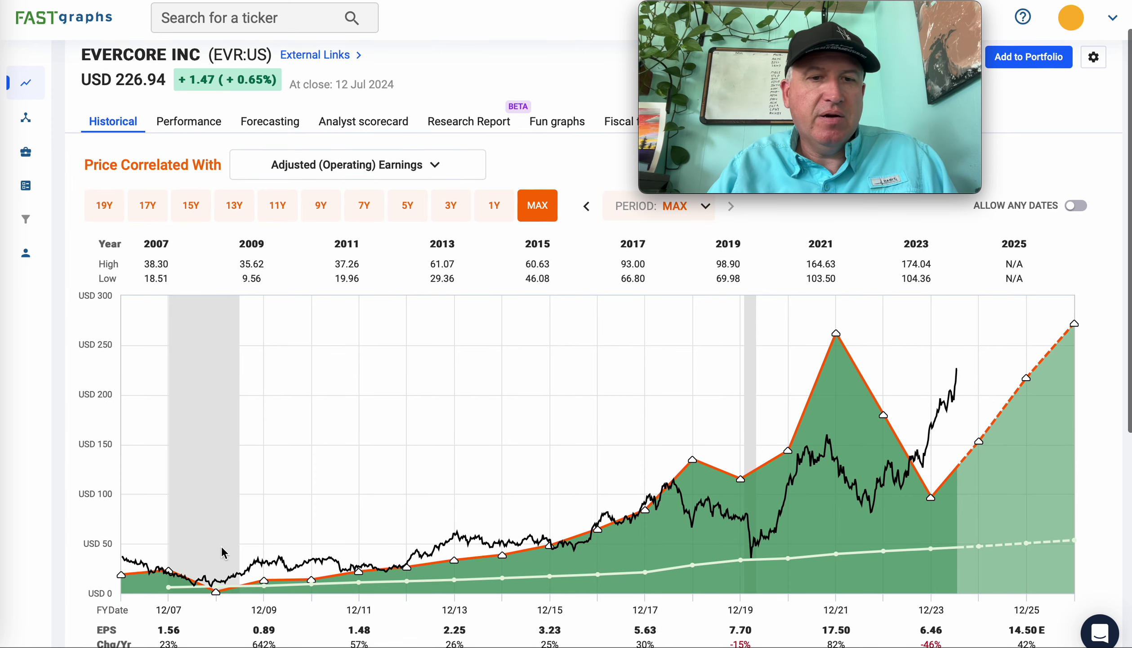
pyautogui.scroll(-2, 208, 558)
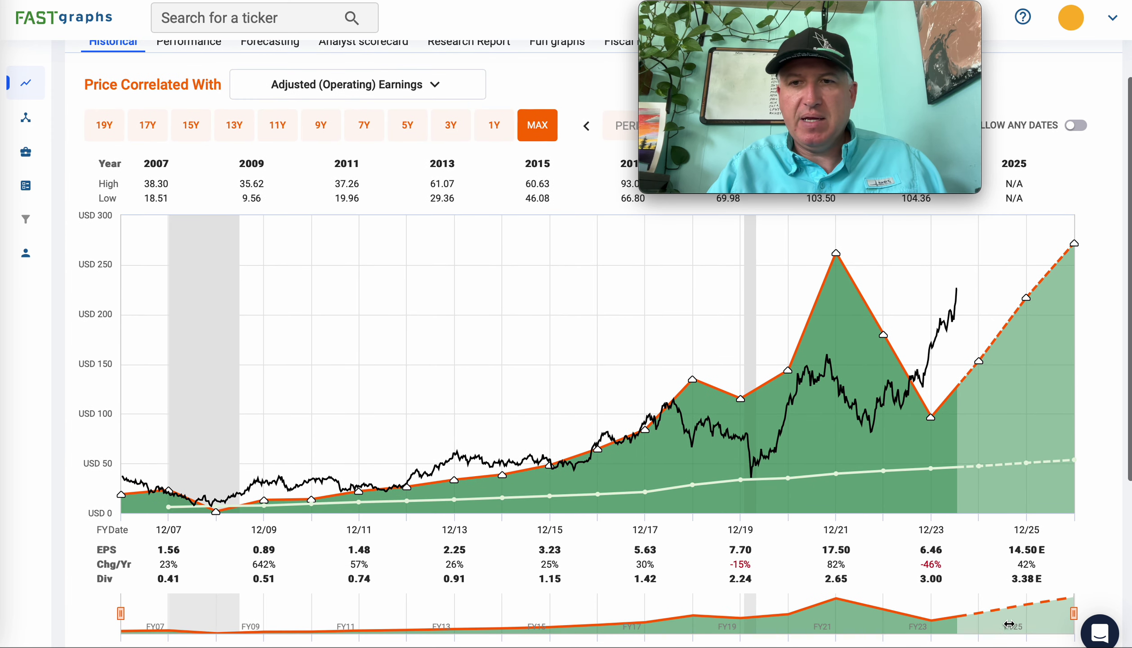
pyautogui.moveTo(1074, 615); pyautogui.dragTo(757, 604)
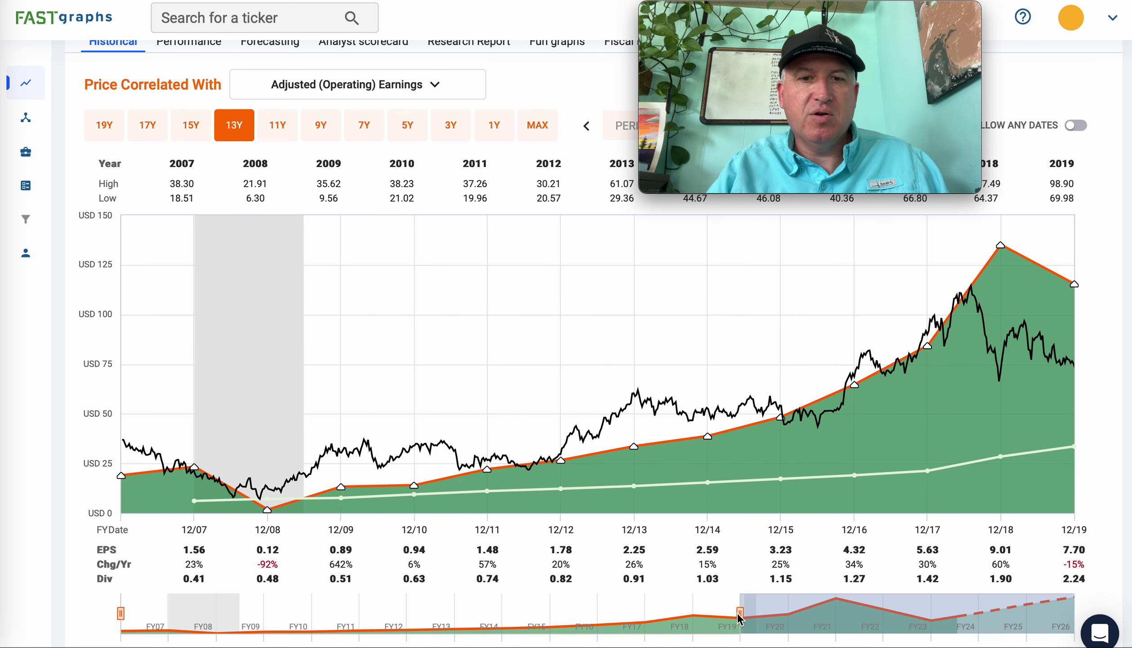
pyautogui.moveTo(740, 614); pyautogui.dragTo(1063, 608)
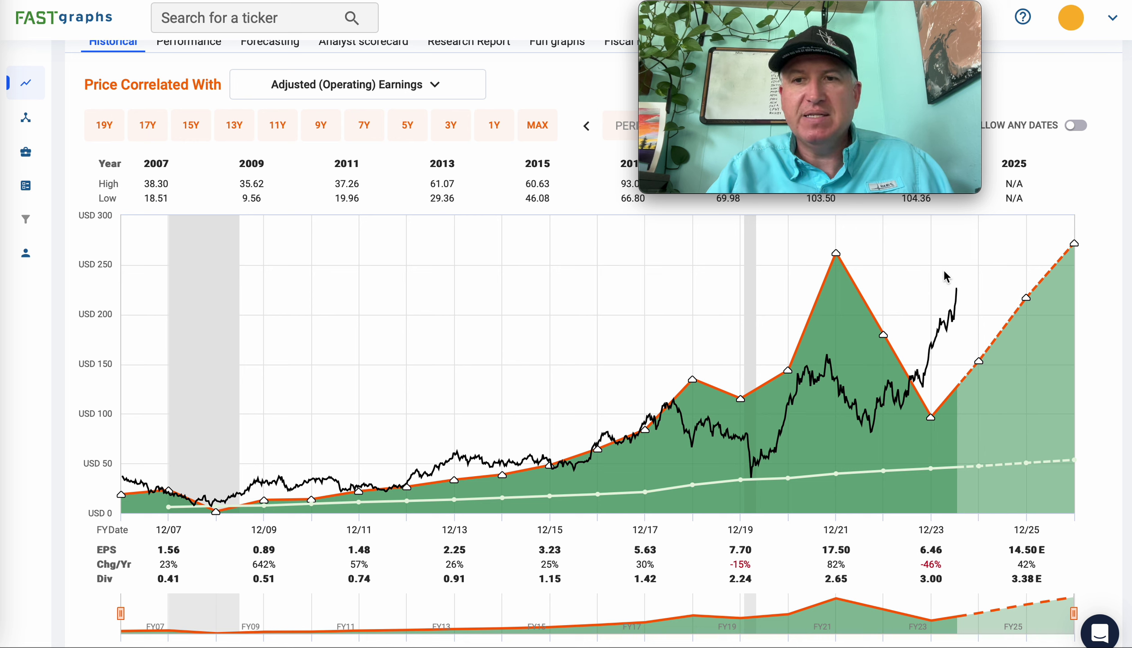
# - Review Evercore's recent price on the graph, plus the FAST Facts, graph key, company info and analyst scorecard
pyautogui.moveTo(953, 305)
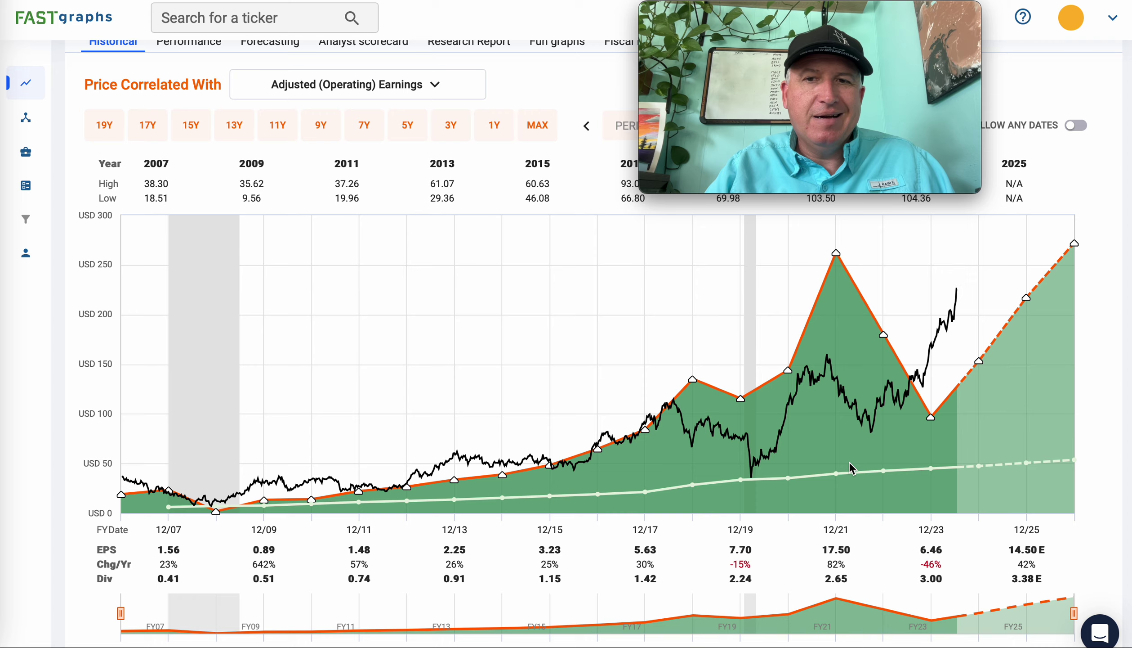
pyautogui.scroll(-5, 851, 468)
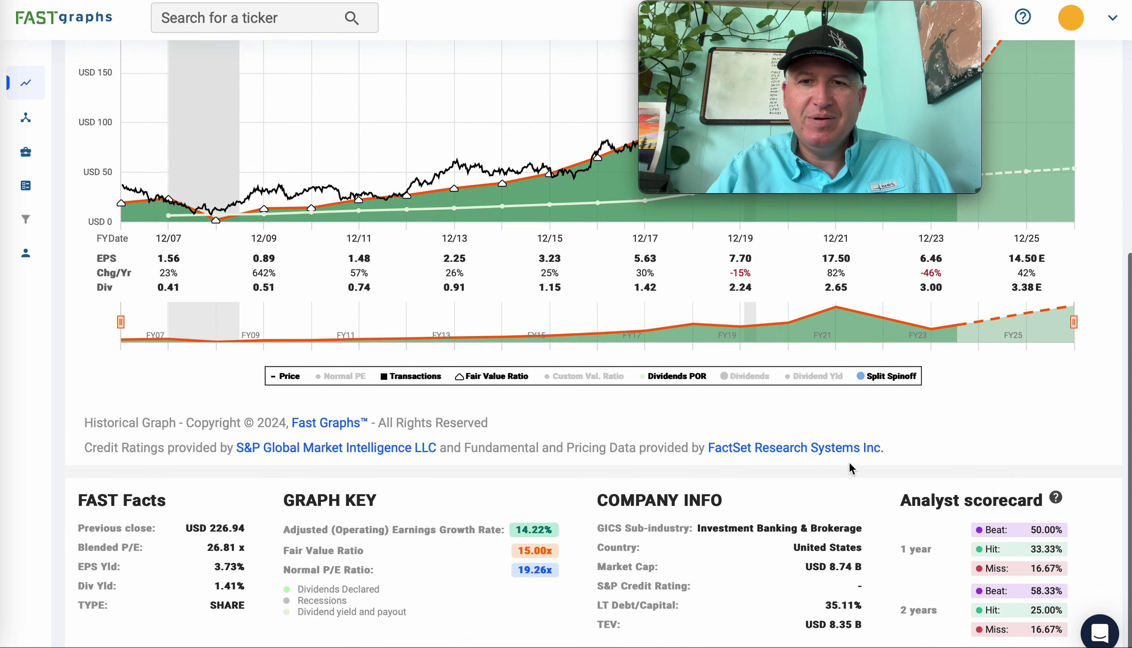
pyautogui.scroll(7, 849, 463)
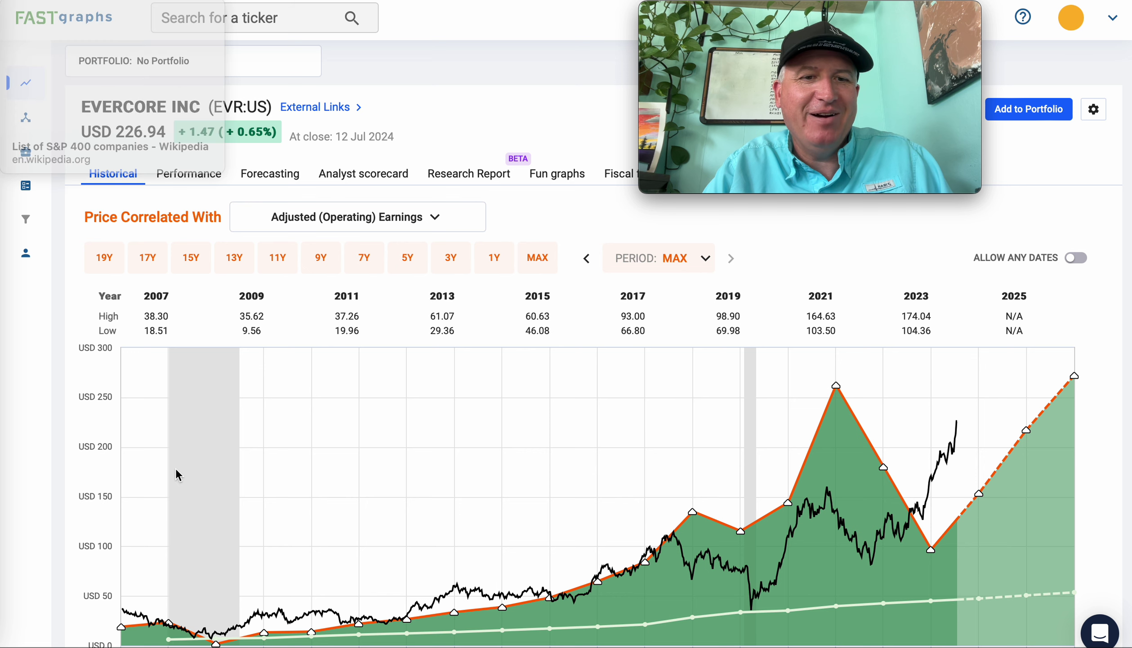
# - Measure Evercore's rate of return from 8/14/2009 to 1/10/2014 on the graph, and clear the measurement
pyautogui.click(246, 624)
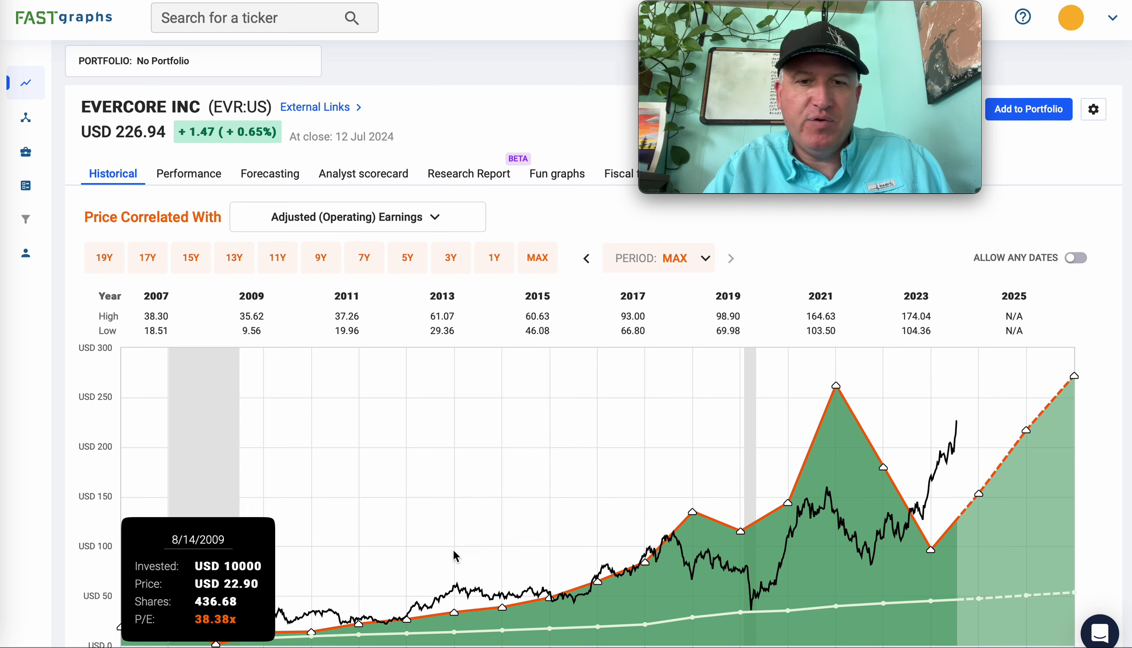
pyautogui.click(458, 592)
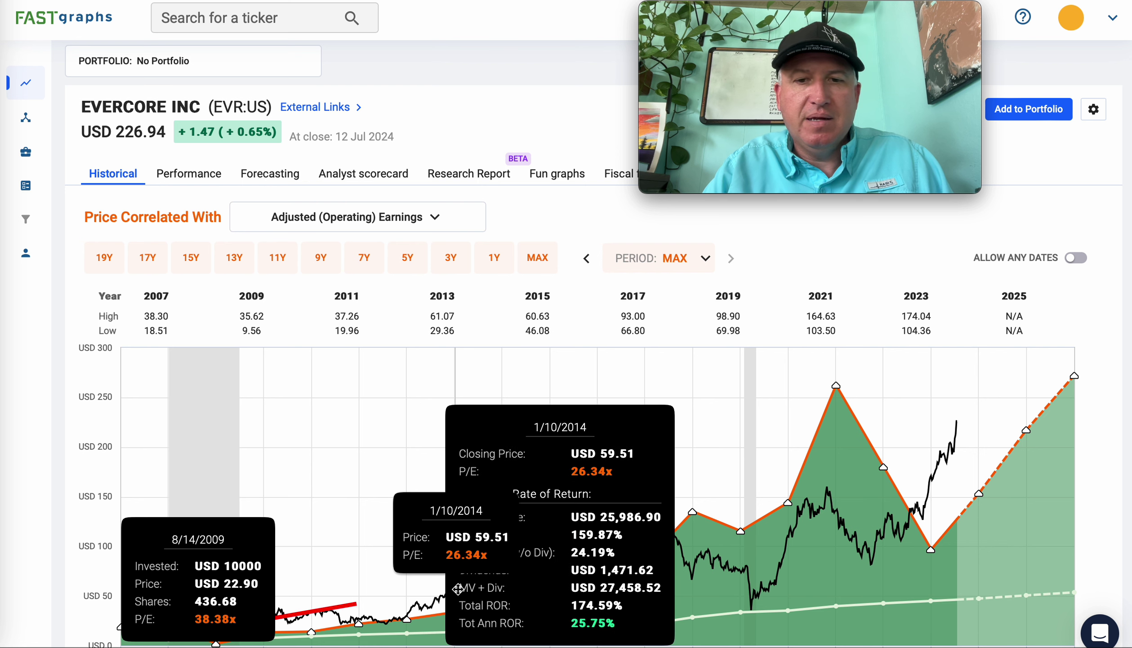
pyautogui.click(423, 608)
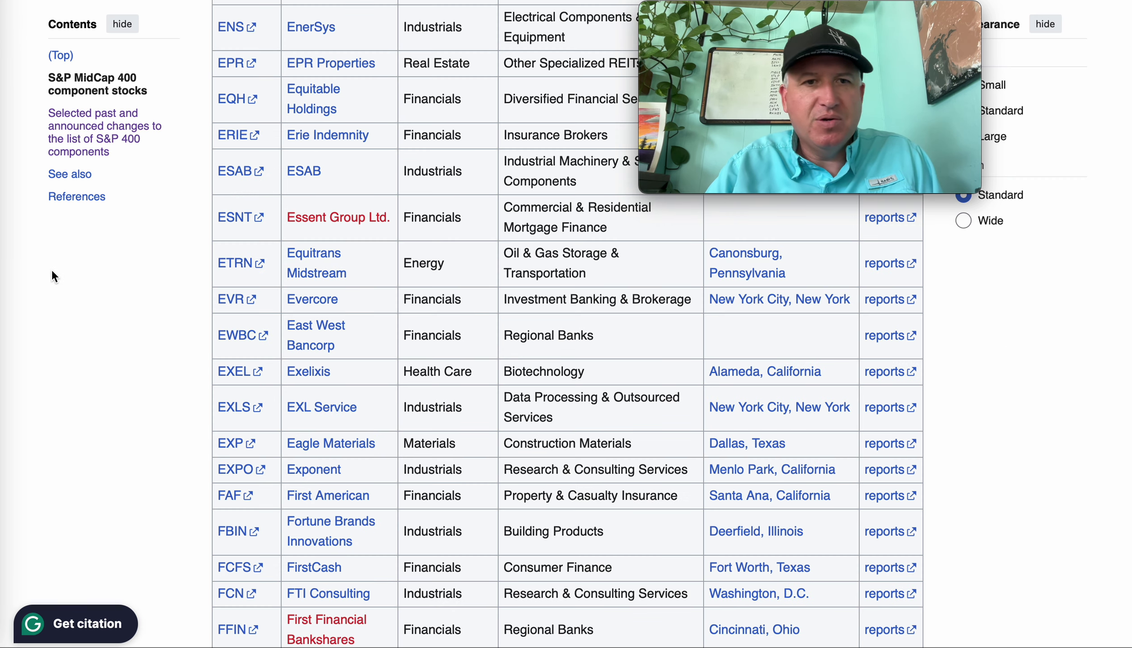
# - Check the S&P MidCap 400 component list for the company after EVR, and load East West Bancorp (EWBC) in FAST Graphs
pyautogui.scroll(-2, 173, 434)
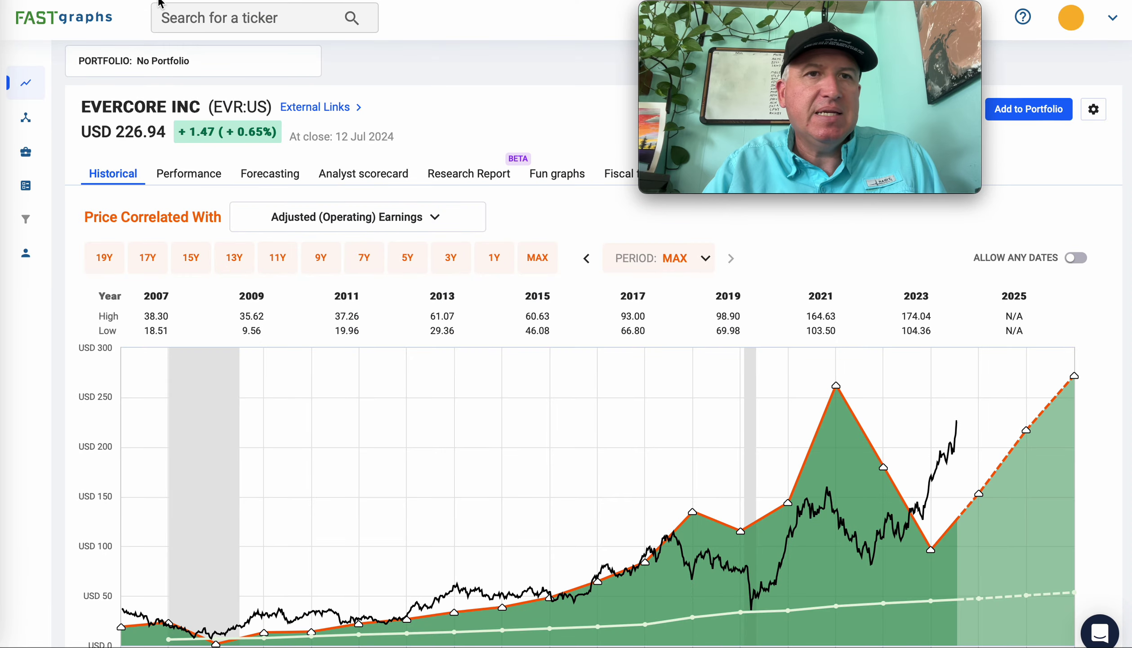
pyautogui.click(202, 10)
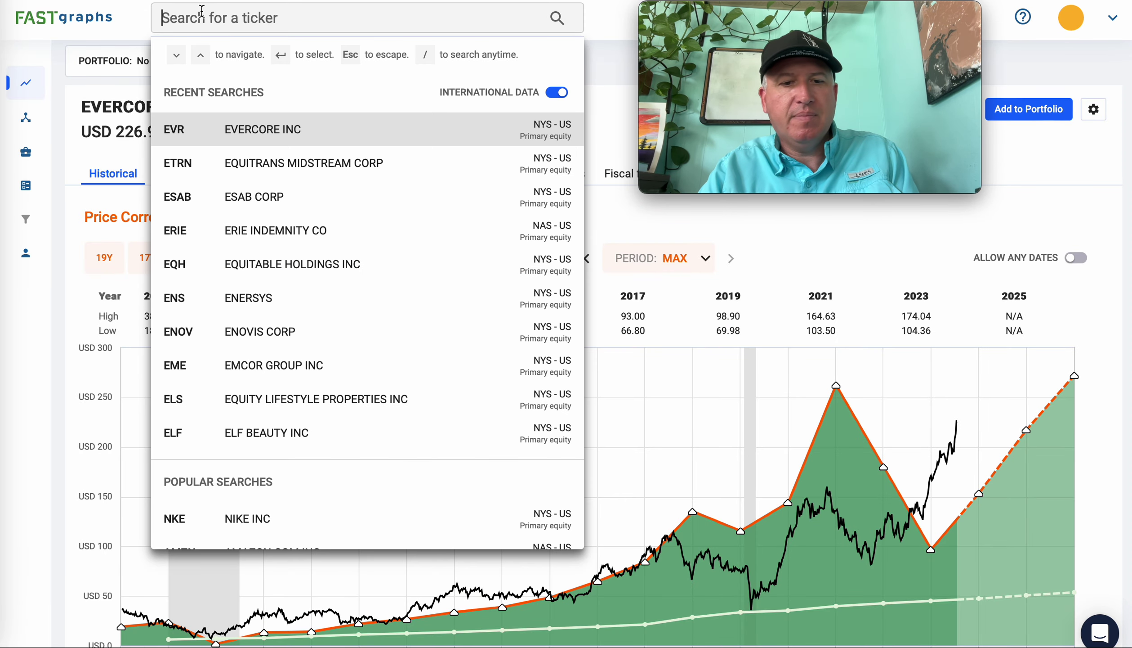
pyautogui.write('ewbc')
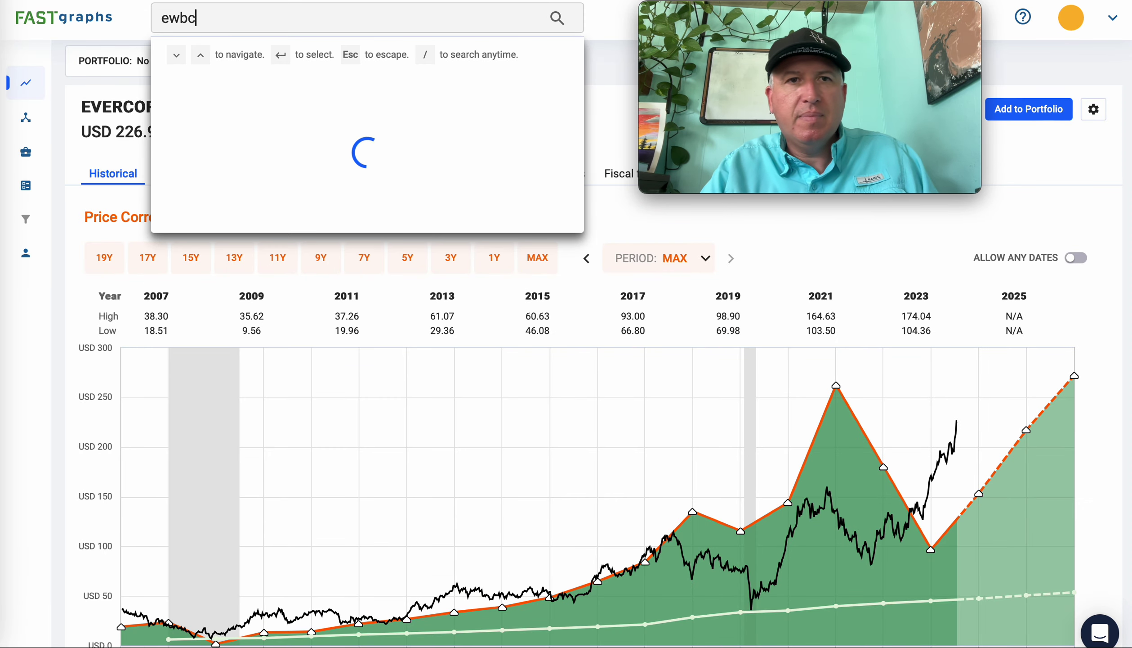
pyautogui.press('Return')
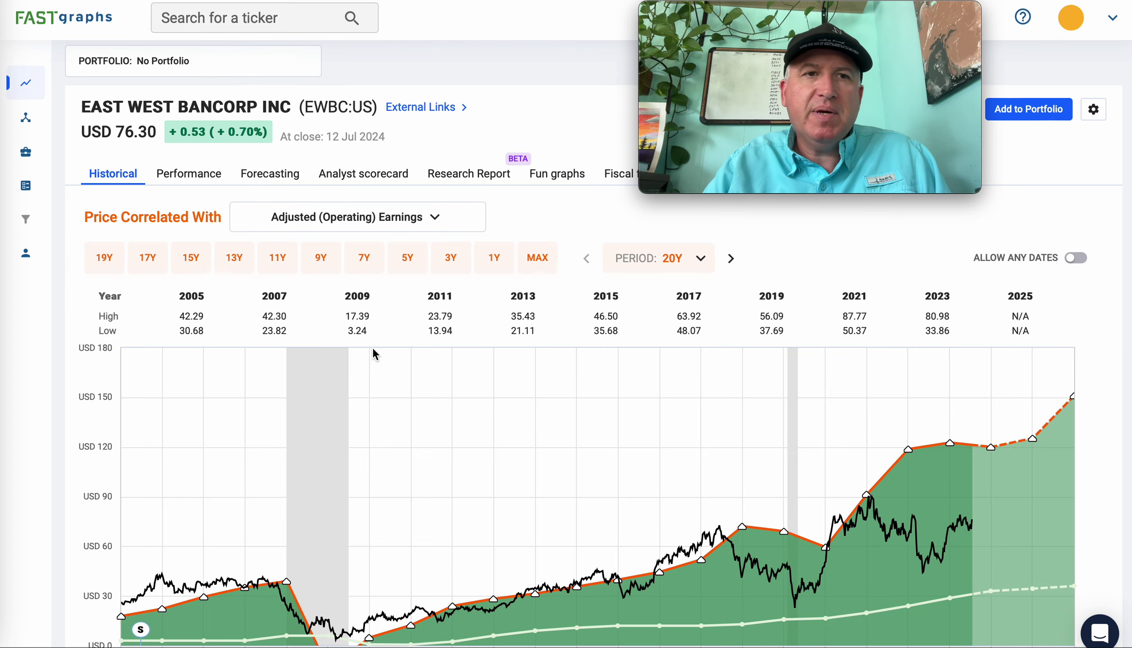
# - Review East West Bancorp's price graph, the details below it, and its yearly earnings and dividend figures
pyautogui.scroll(-5, 502, 418)
pyautogui.scroll(-5, 504, 424)
pyautogui.scroll(8, 504, 425)
pyautogui.scroll(3, 504, 429)
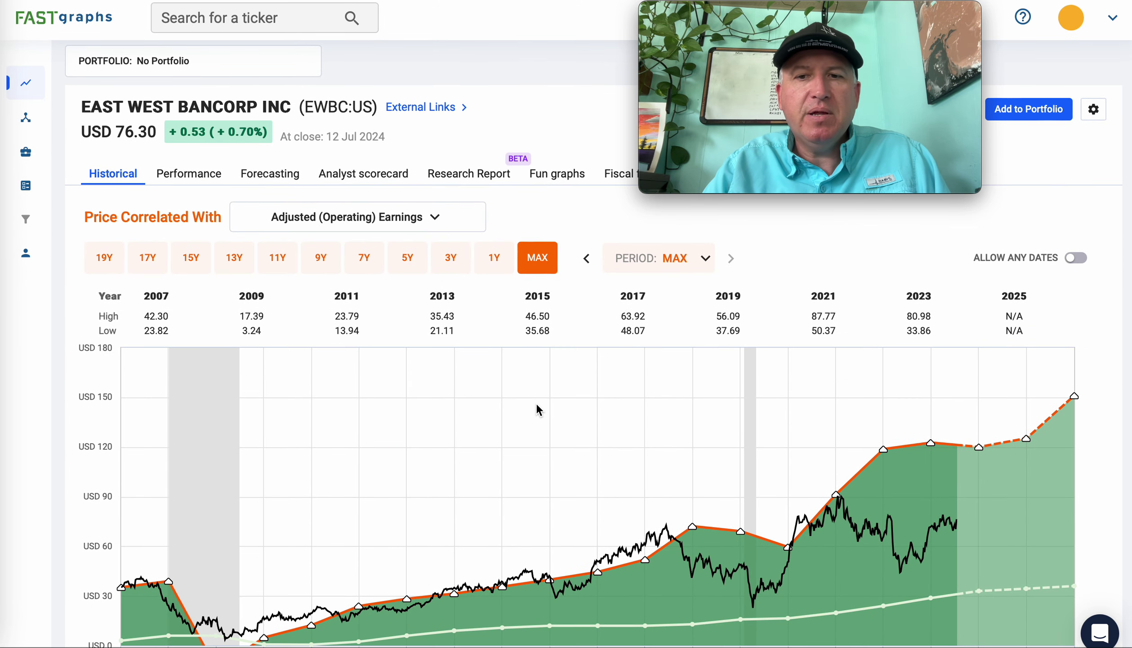
pyautogui.scroll(-3, 538, 410)
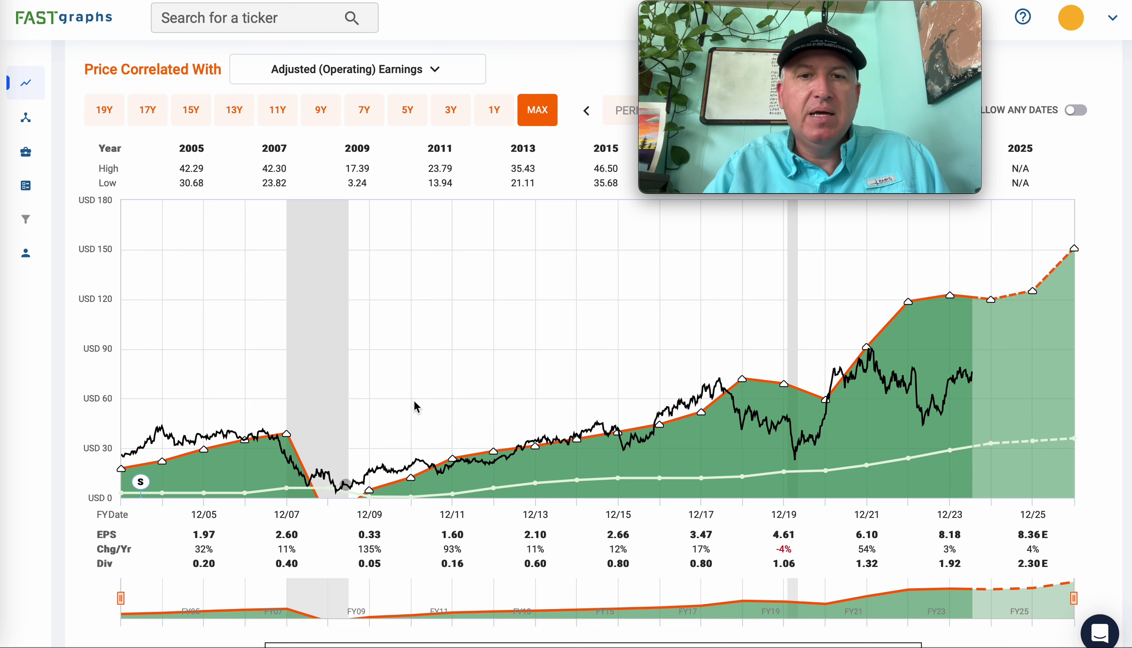
# - Measure East West Bancorp's rate of return from 3/13/2020 to 7/12/2024 on the graph, and clear the measurement
pyautogui.moveTo(623, 429)
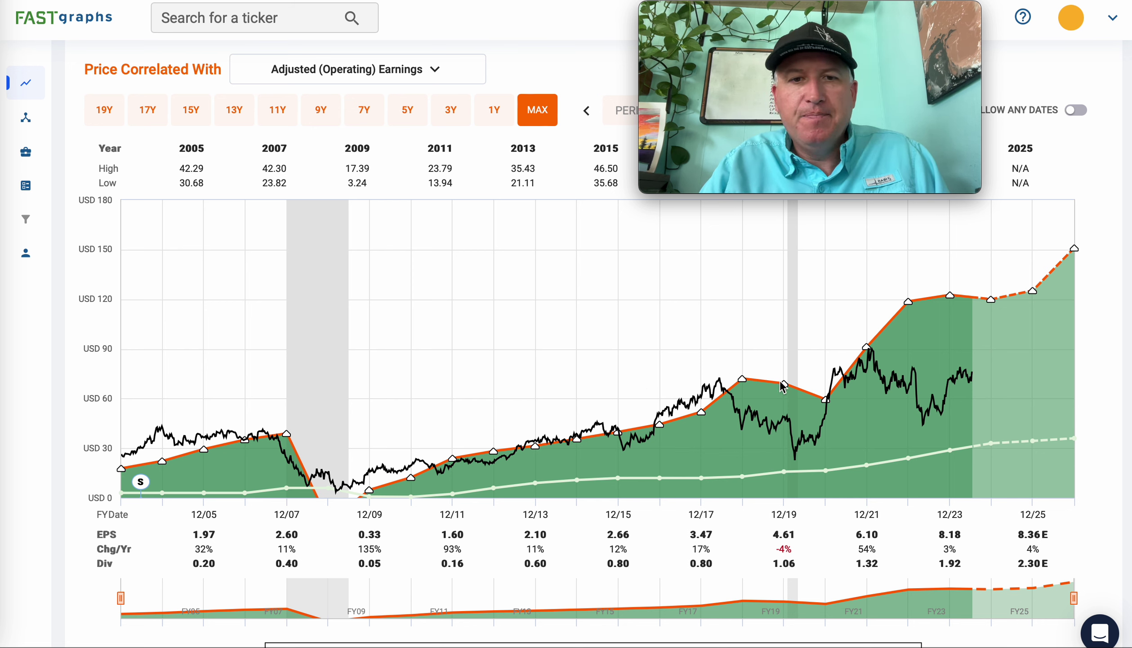
pyautogui.click(795, 466)
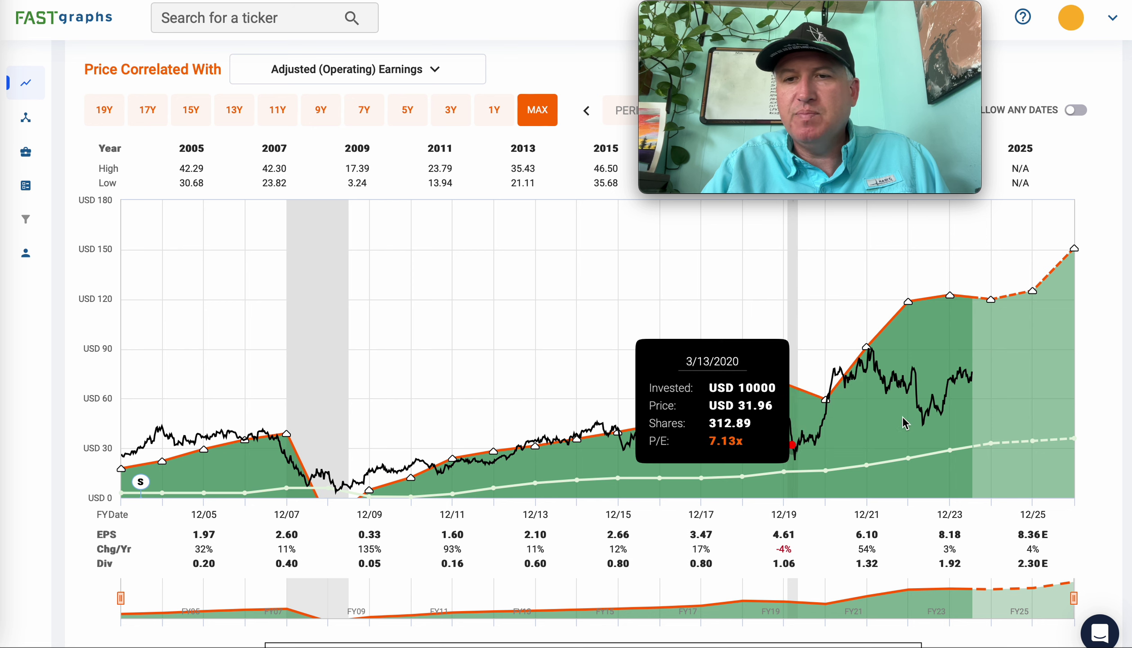
pyautogui.click(976, 370)
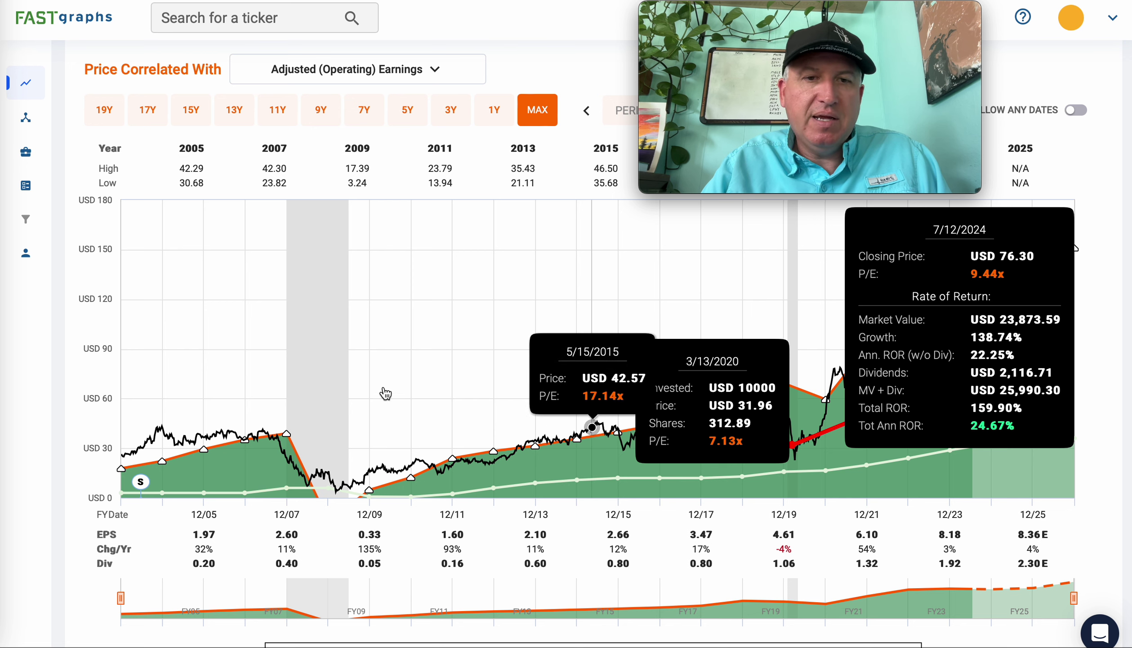
pyautogui.click(319, 427)
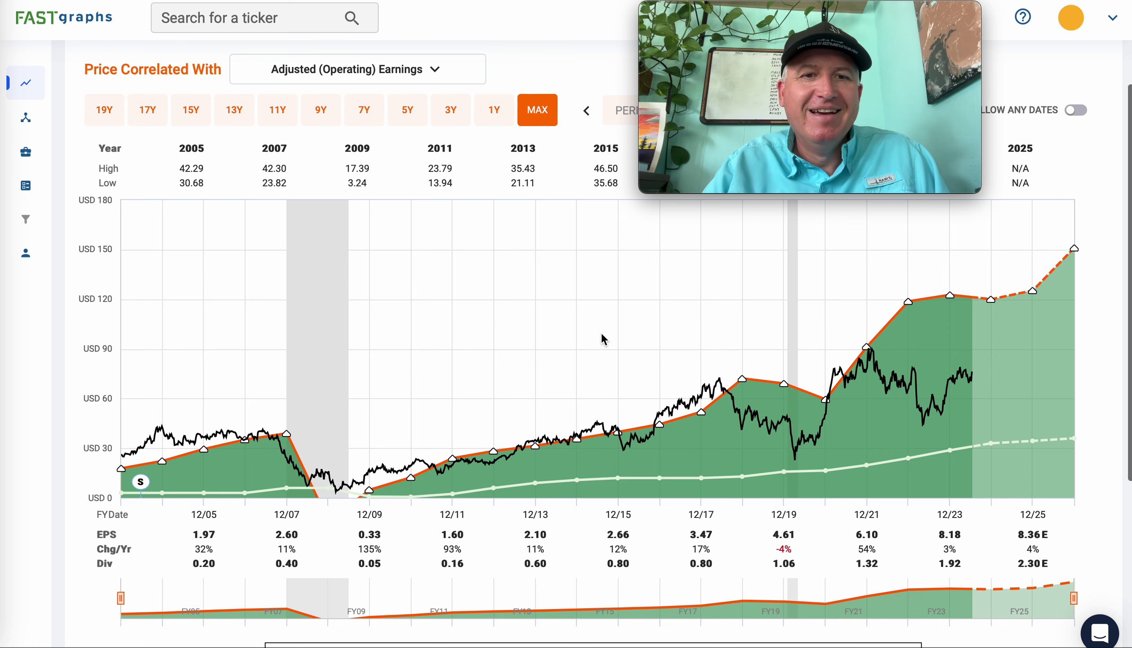
pyautogui.scroll(3, 603, 339)
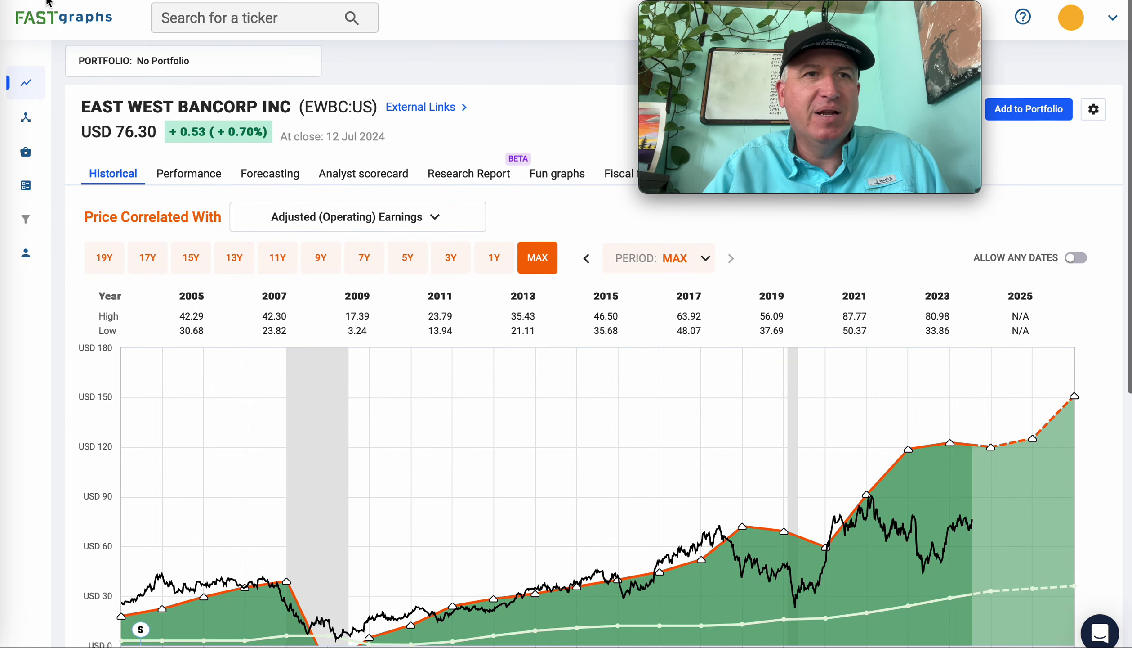
# - Check the S&P MidCap 400 component list for the company after EWBC, and load Exelixis (EXEL) in FAST Graphs
pyautogui.click(50, 13)
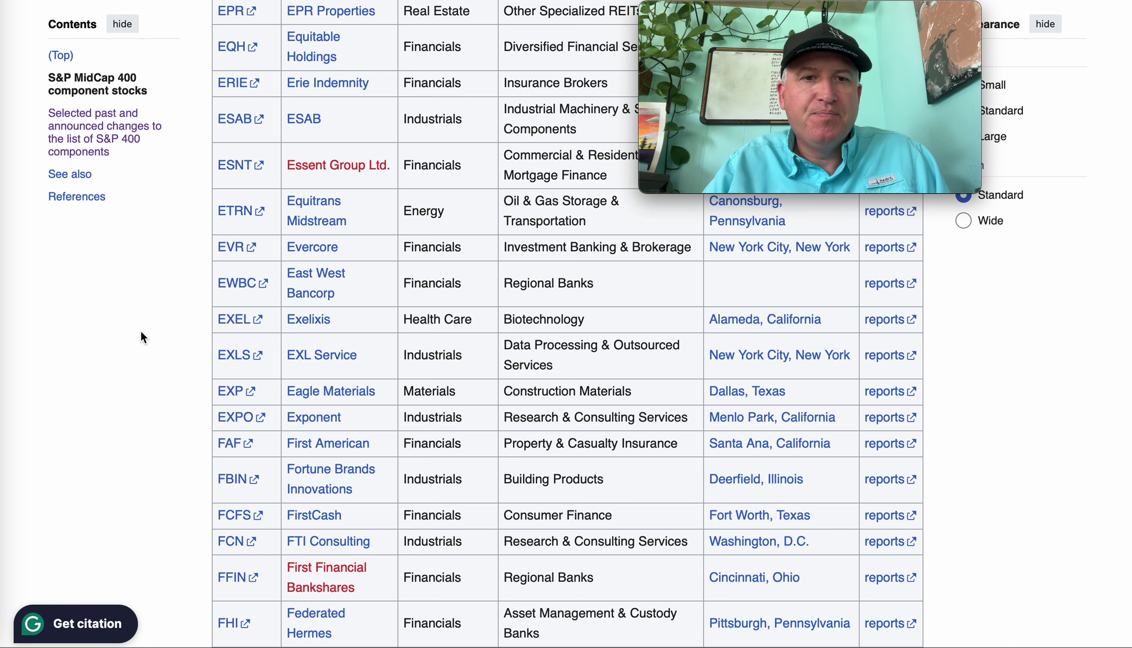
pyautogui.scroll(-2, 141, 332)
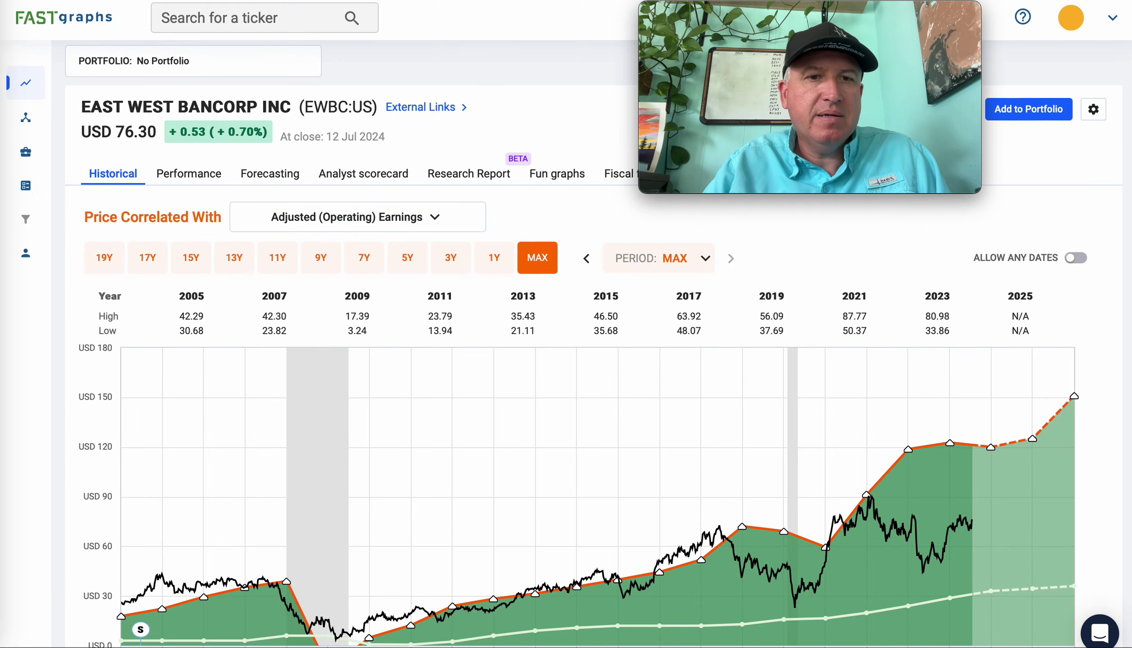
pyautogui.click(219, 17)
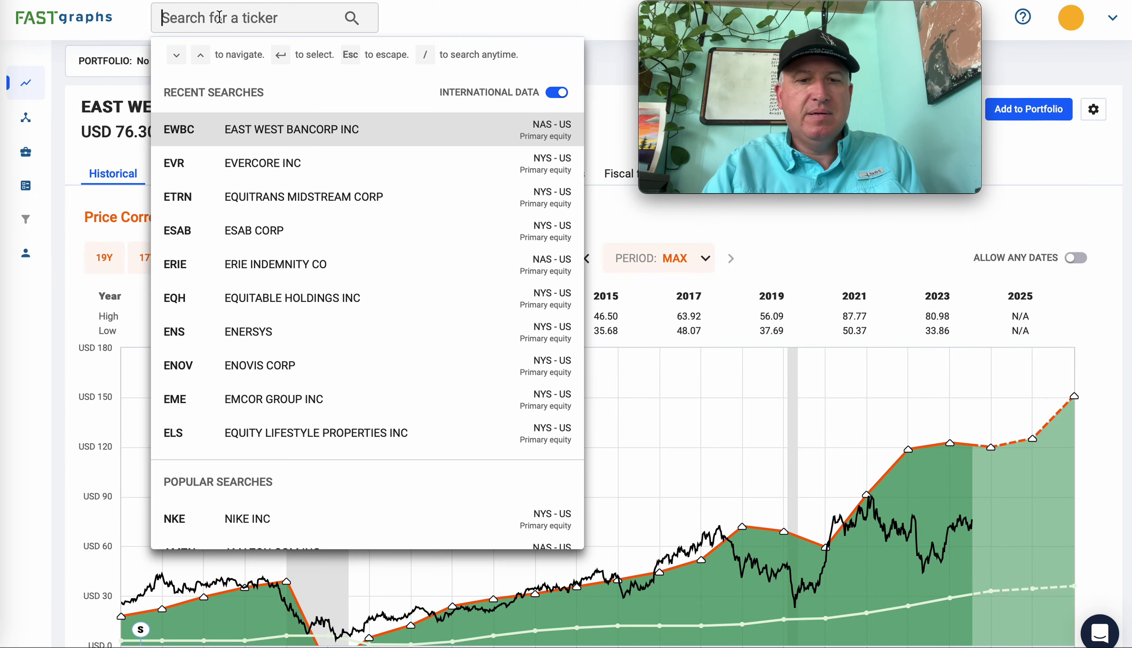
pyautogui.write('ecel')
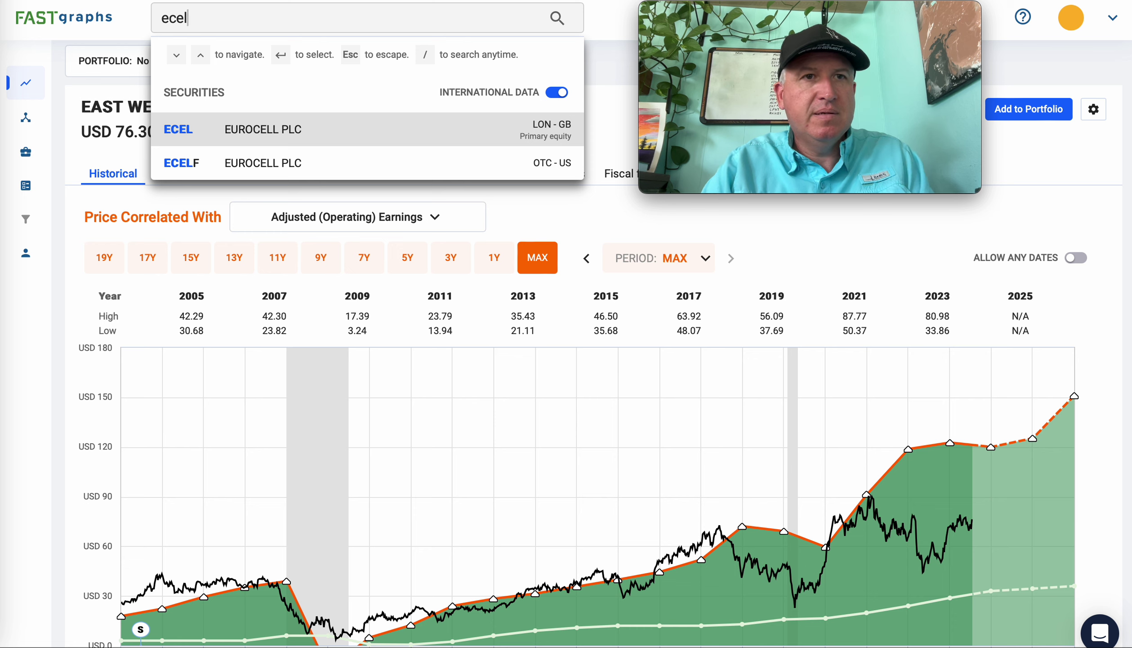
pyautogui.press('super+Tab')
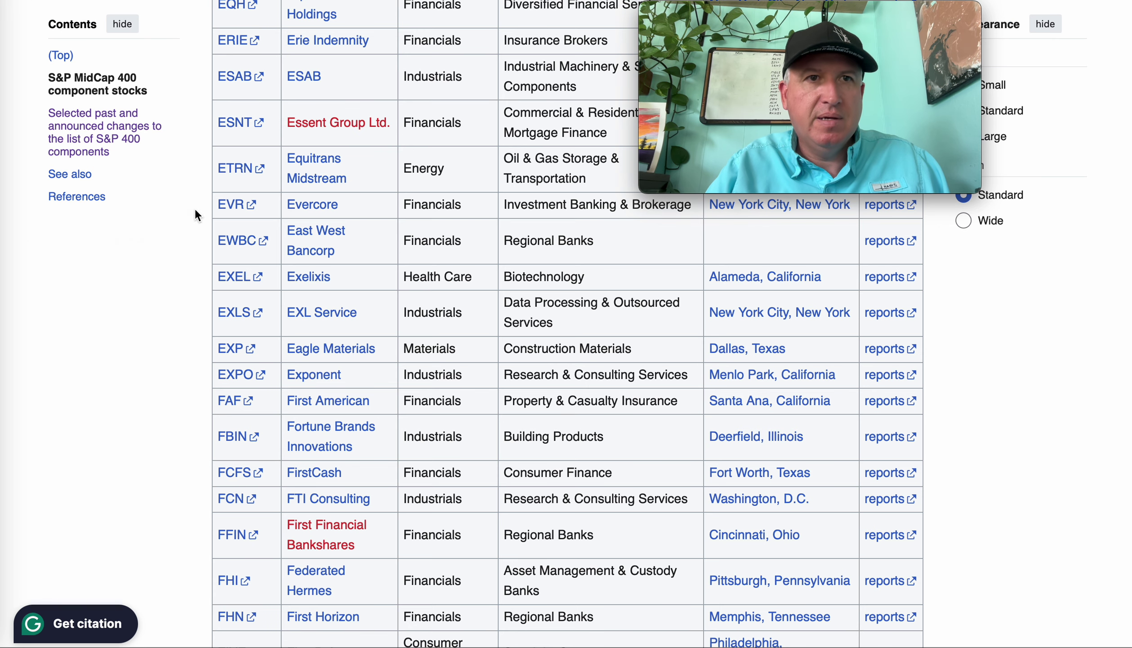
pyautogui.press('super+Tab')
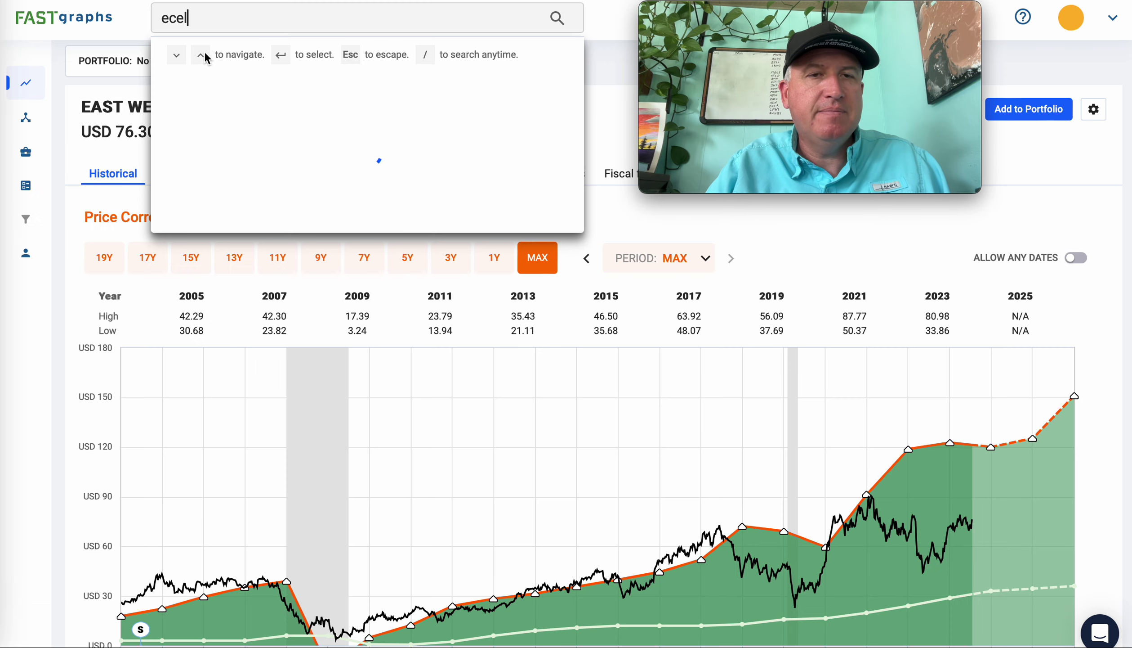
pyautogui.press('BackSpace')
pyautogui.press('BackSpace')
pyautogui.press('BackSpace')
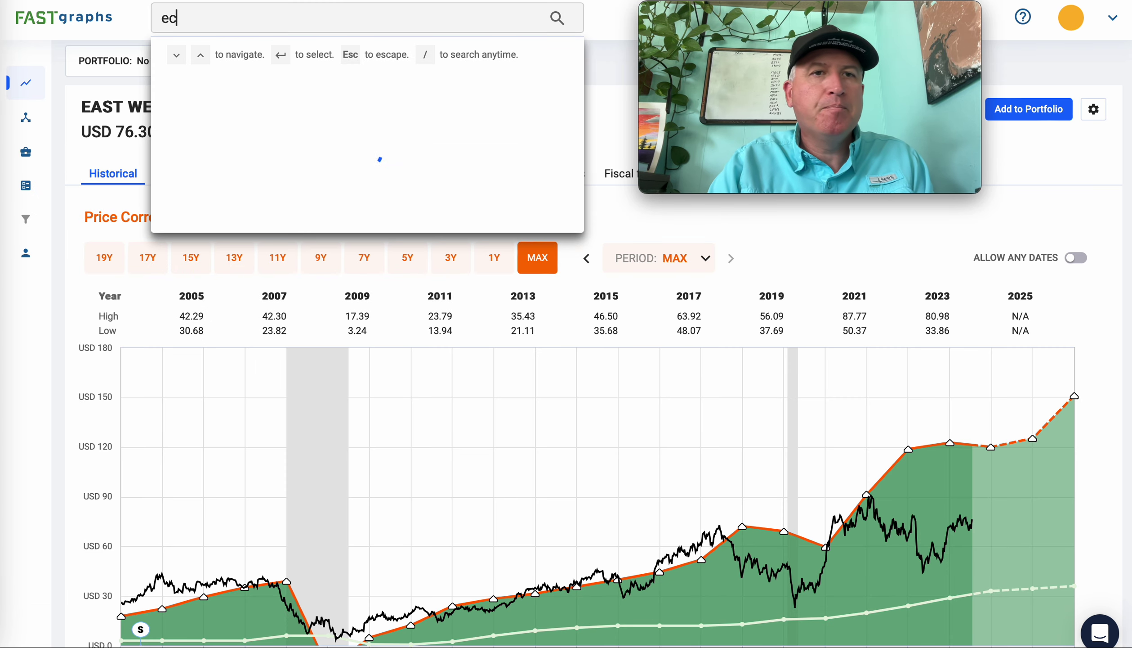
pyautogui.write('xel')
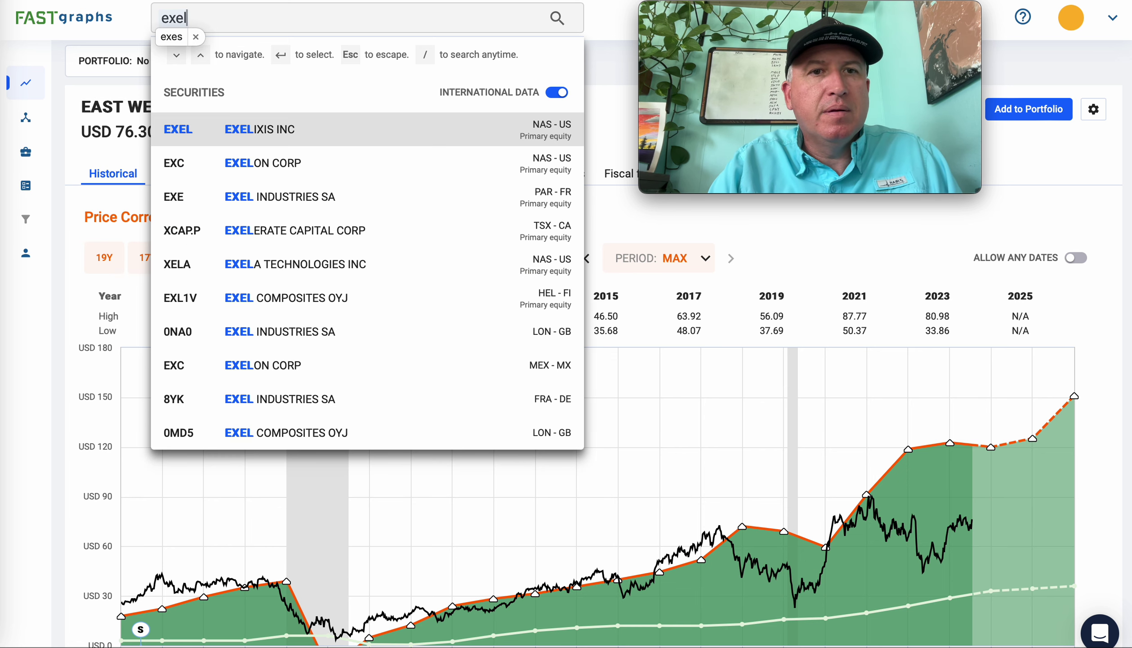
pyautogui.press('Return')
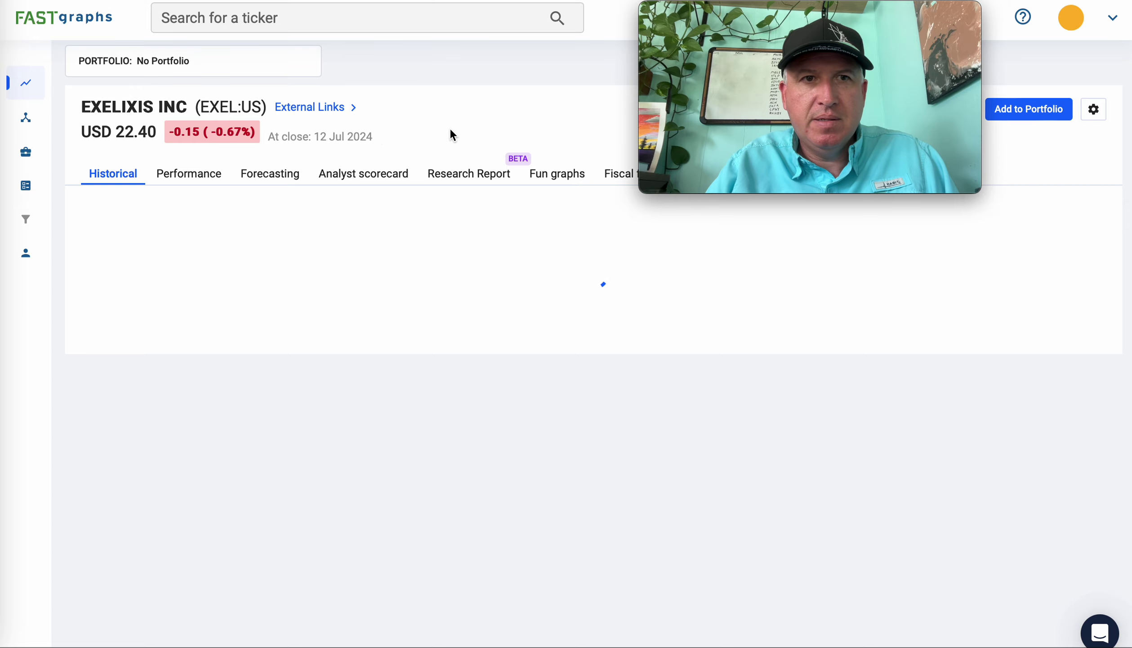
# - Review Exelixis's price graph together with its yearly earnings and dividend figures
pyautogui.scroll(-1, 454, 425)
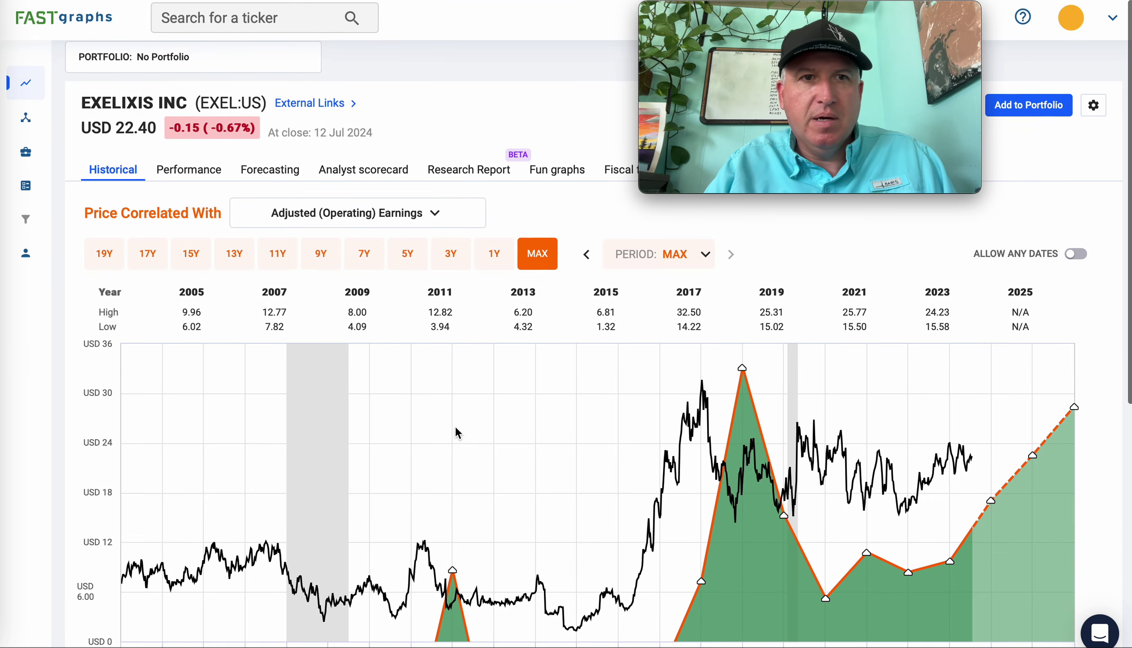
pyautogui.scroll(-2, 455, 428)
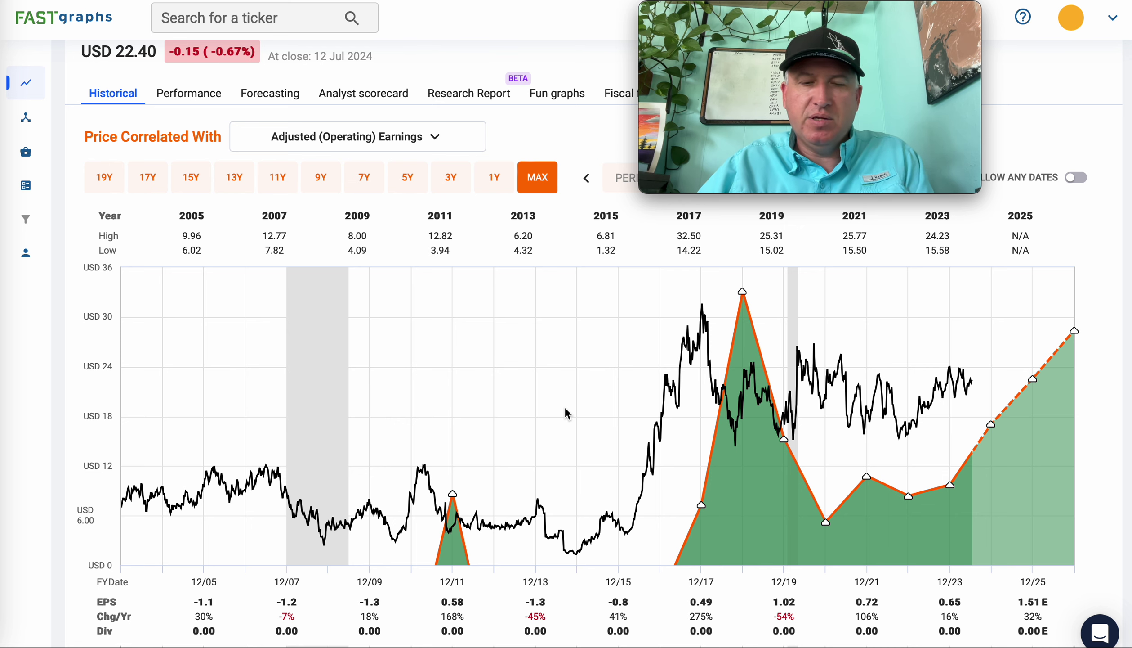
pyautogui.scroll(2, 529, 362)
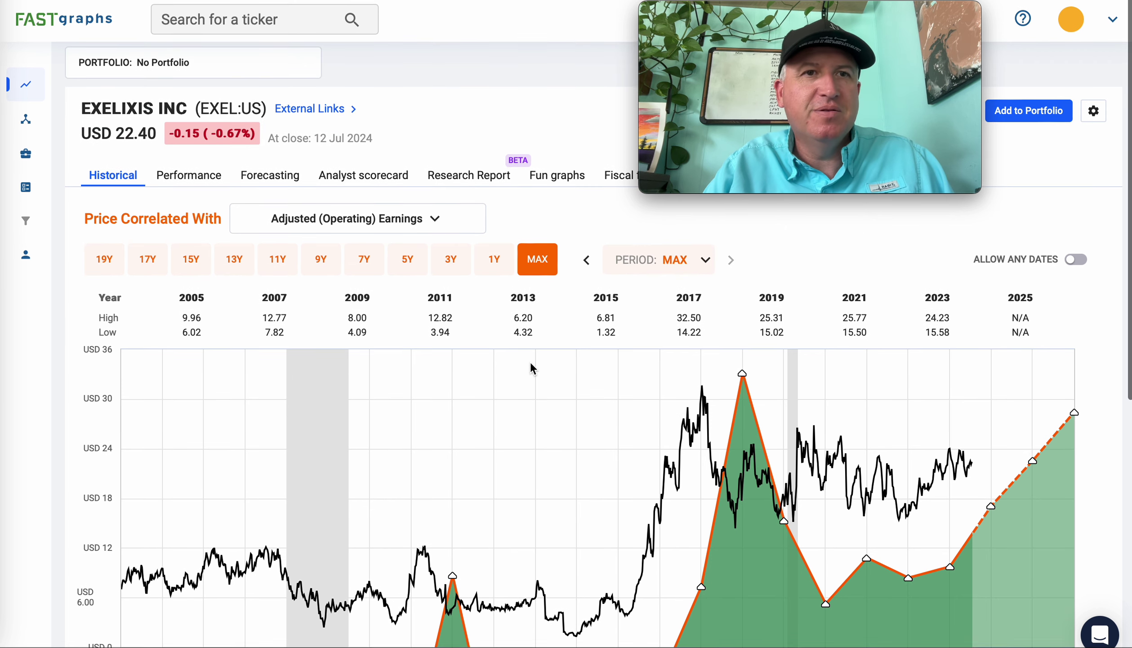
# - Check the component list for the company after EXEL, and load ExlService Holdings (EXLS) in FAST Graphs
pyautogui.hotkey('ctrl', 'Tab')
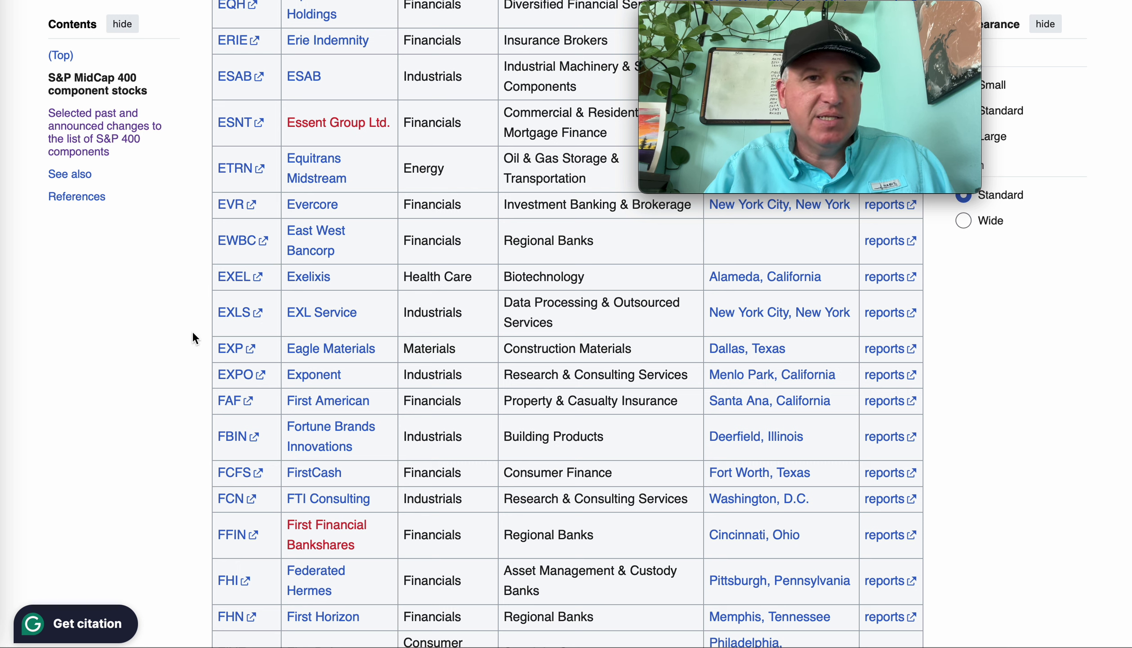
pyautogui.hotkey('ctrl', 'shift', 'Tab')
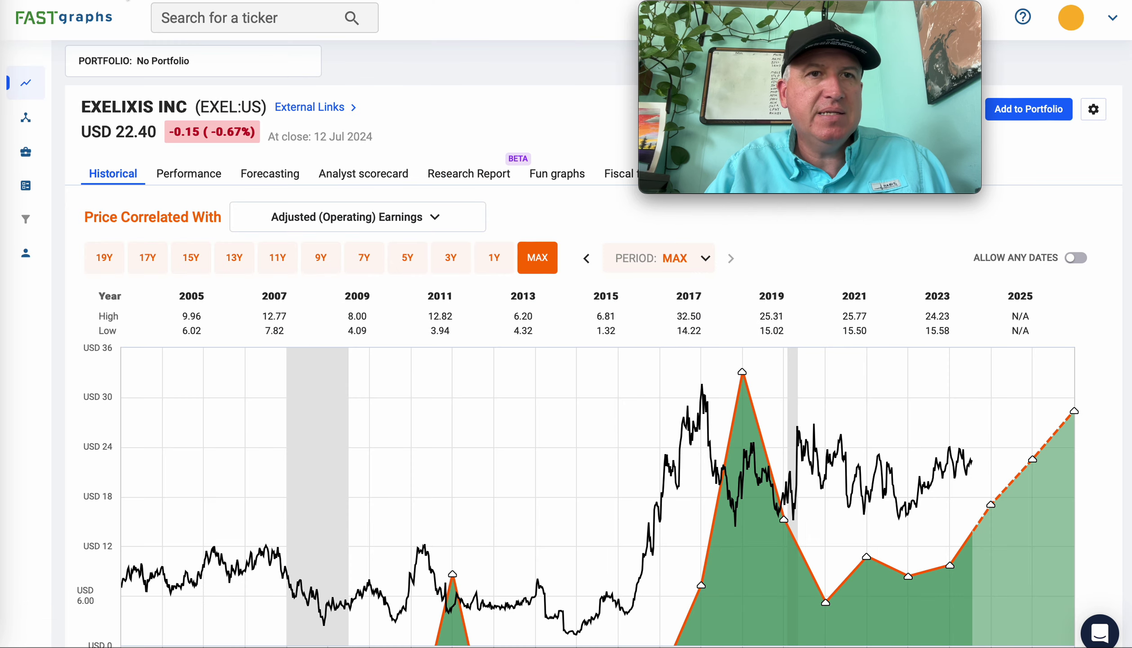
pyautogui.click(193, 14)
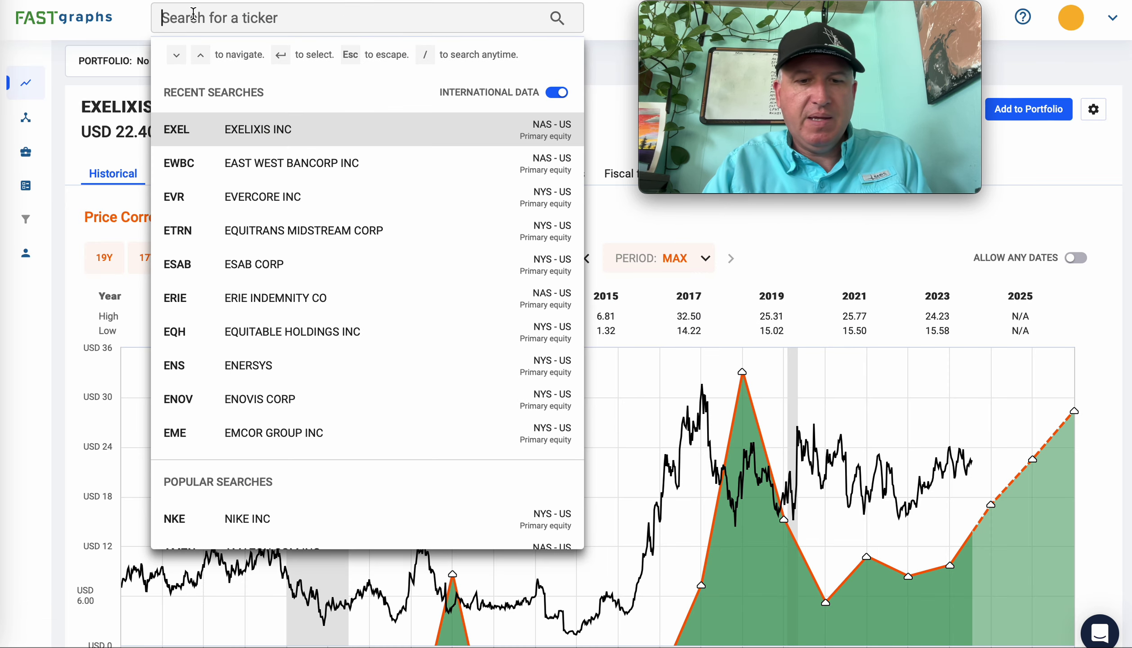
pyautogui.write('r=ex')
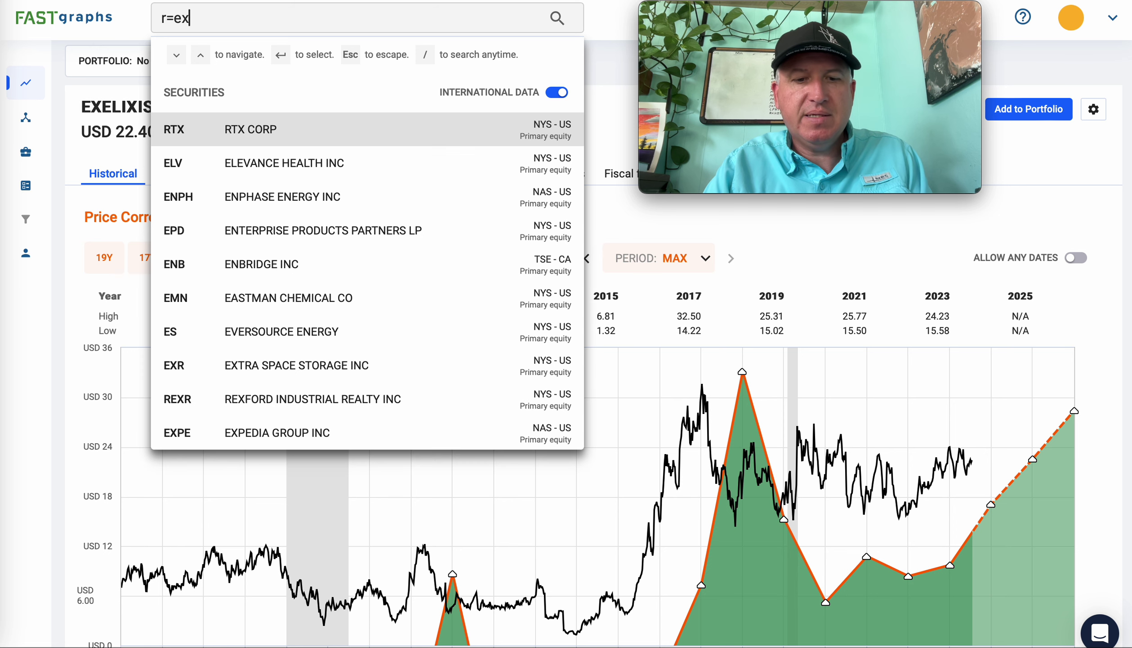
pyautogui.write('xd')
pyautogui.press('BackSpace')
pyautogui.press('BackSpace')
pyautogui.press('BackSpace')
pyautogui.press('BackSpace')
pyautogui.press('BackSpace')
pyautogui.press('BackSpace')
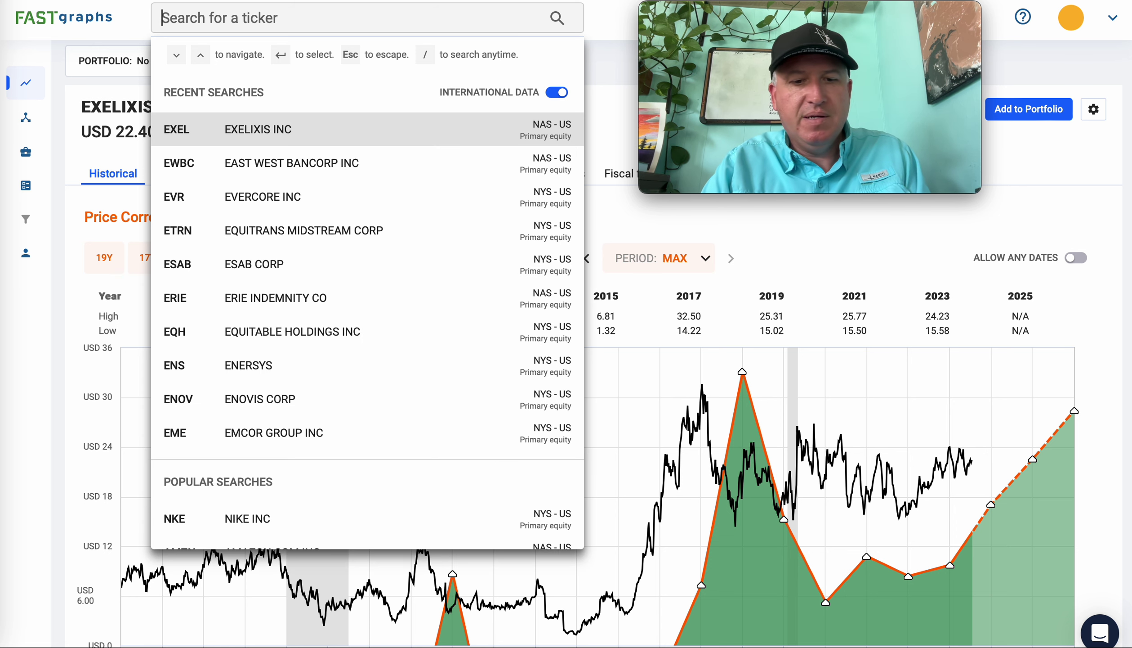
pyautogui.write('exls')
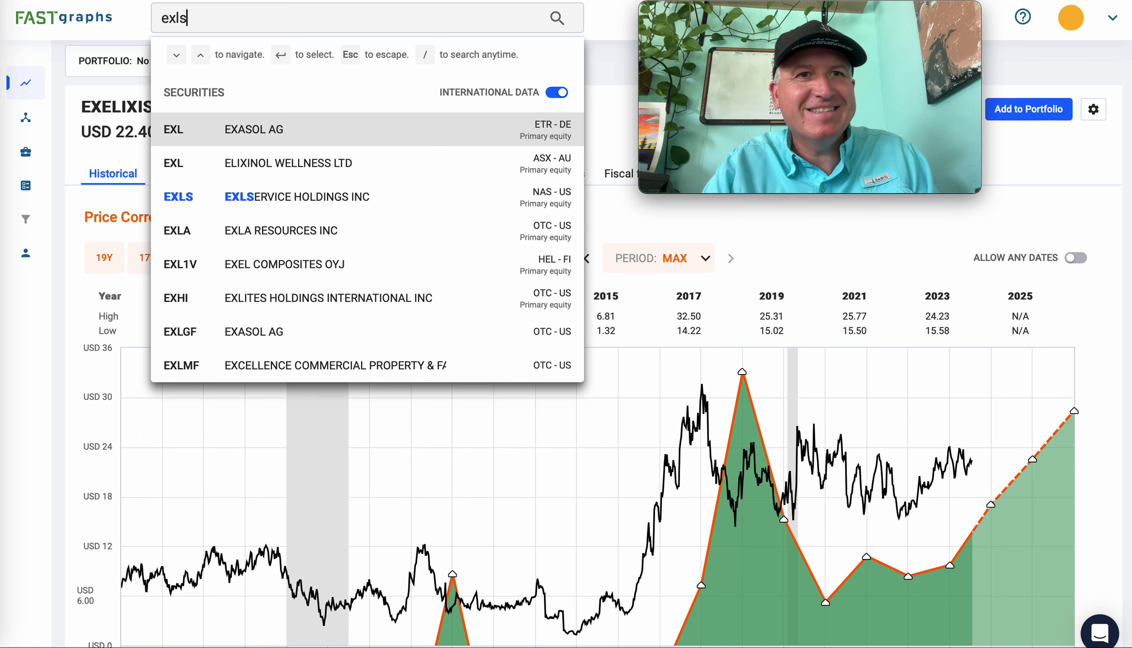
pyautogui.click(195, 37)
pyautogui.press('Return')
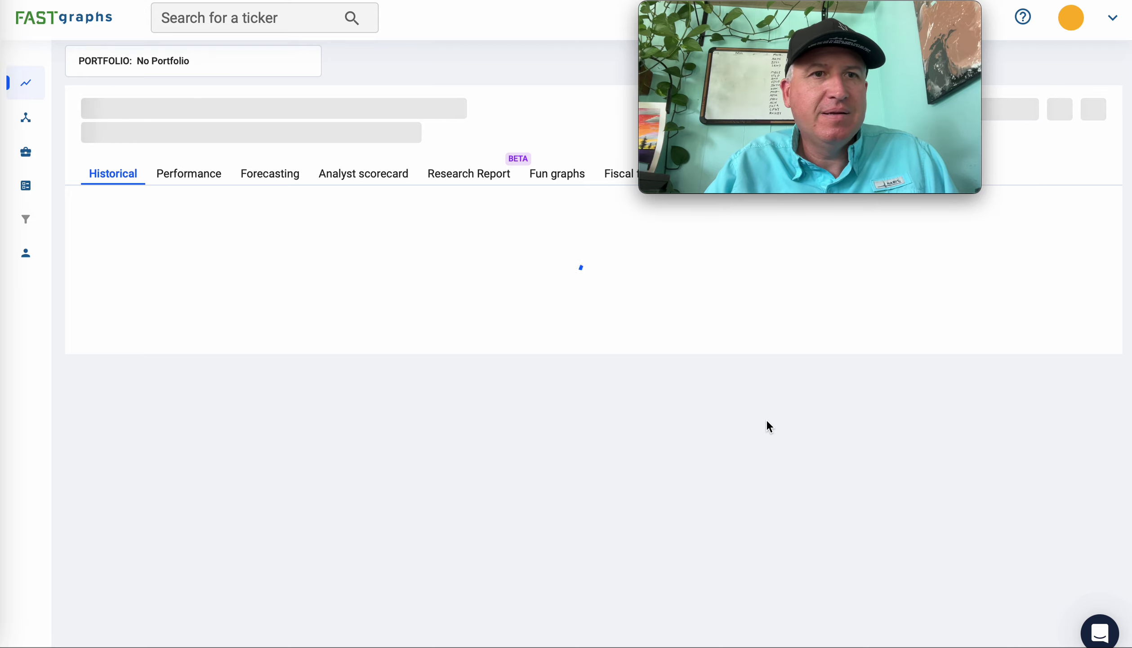
pyautogui.scroll(-1, 766, 419)
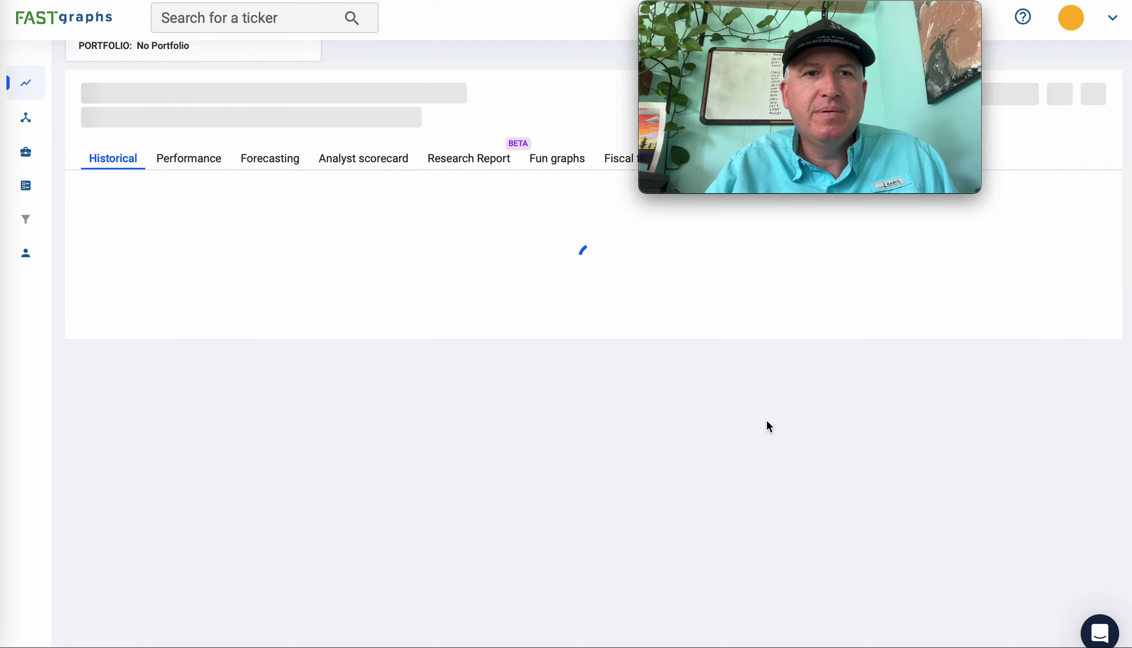
pyautogui.scroll(1, 766, 419)
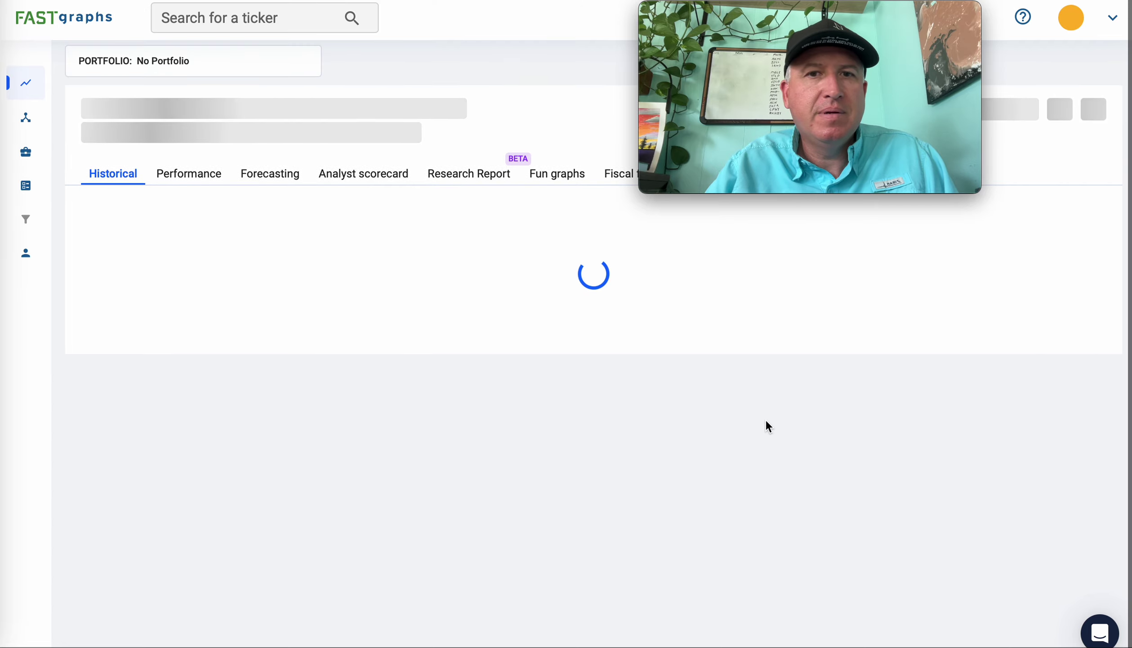
pyautogui.click(234, 24)
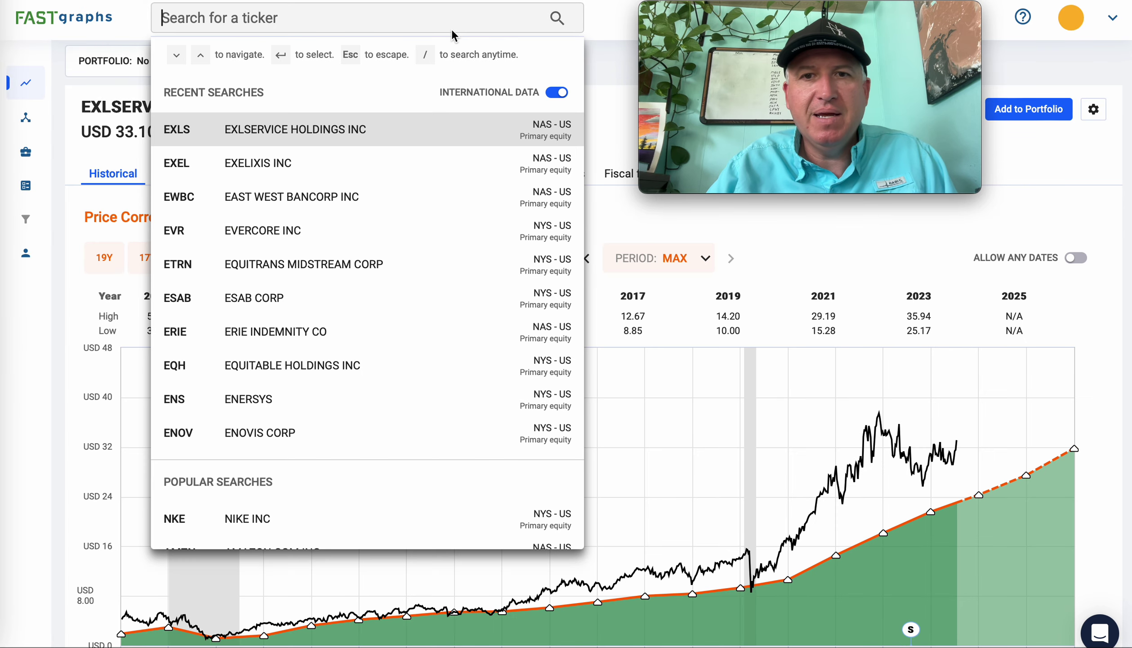
pyautogui.click(662, 236)
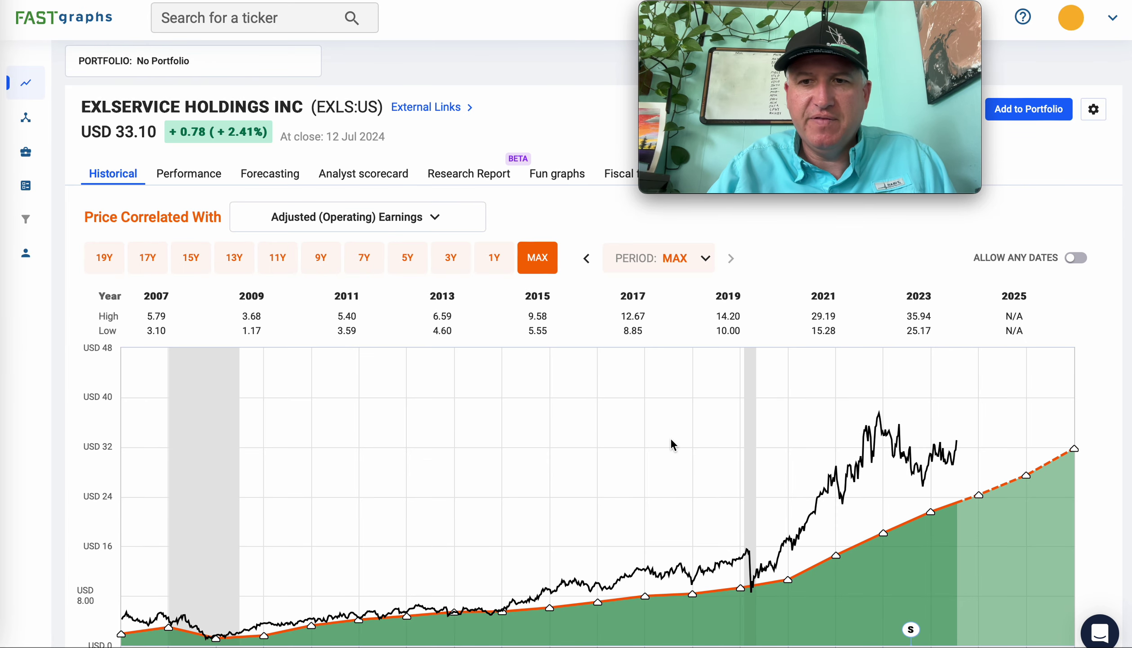
# - Review ExlService's full-period price graph and its yearly EPS, growth and dividend figures
pyautogui.scroll(-2, 671, 438)
pyautogui.scroll(-1, 670, 438)
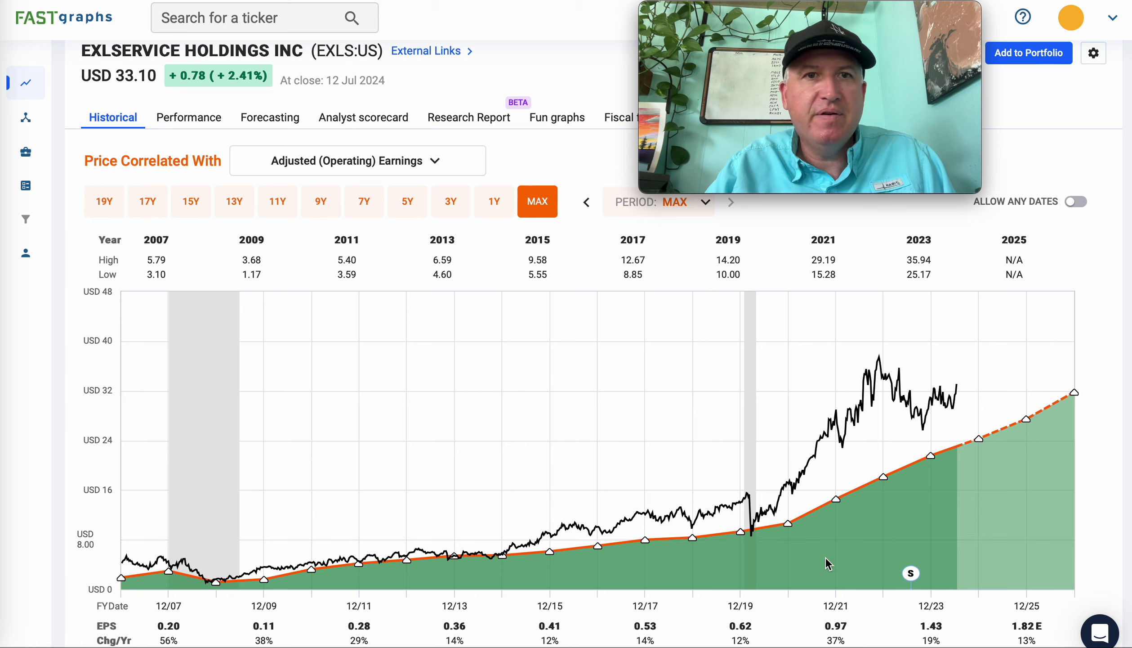
pyautogui.scroll(-2, 829, 564)
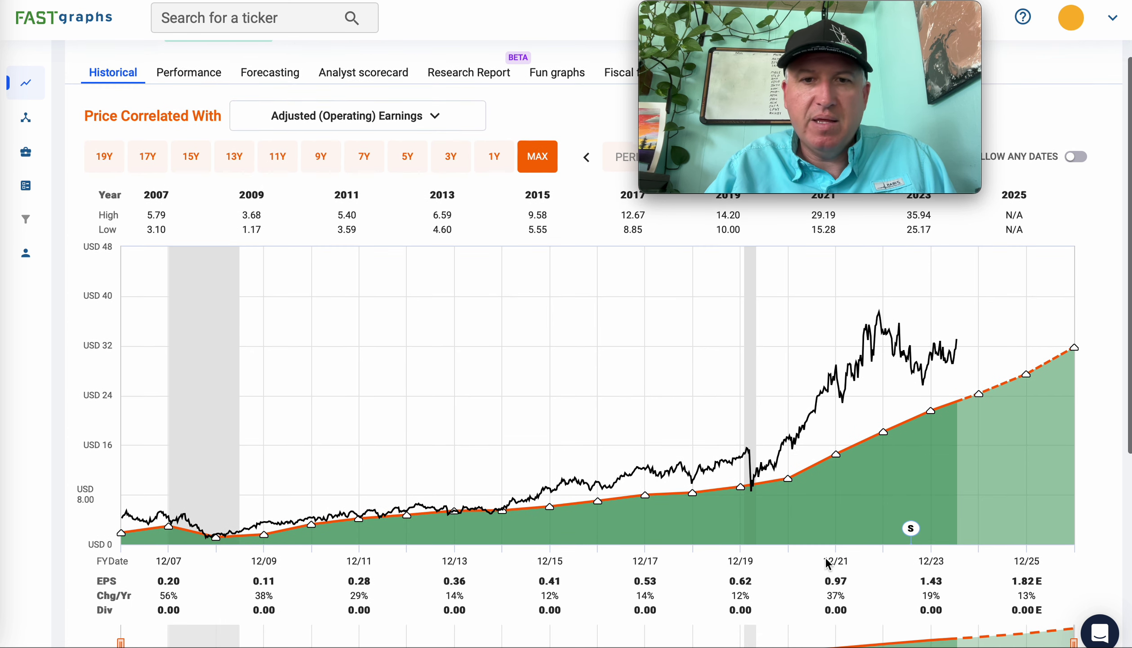
pyautogui.scroll(-3, 829, 564)
pyautogui.scroll(5, 448, 532)
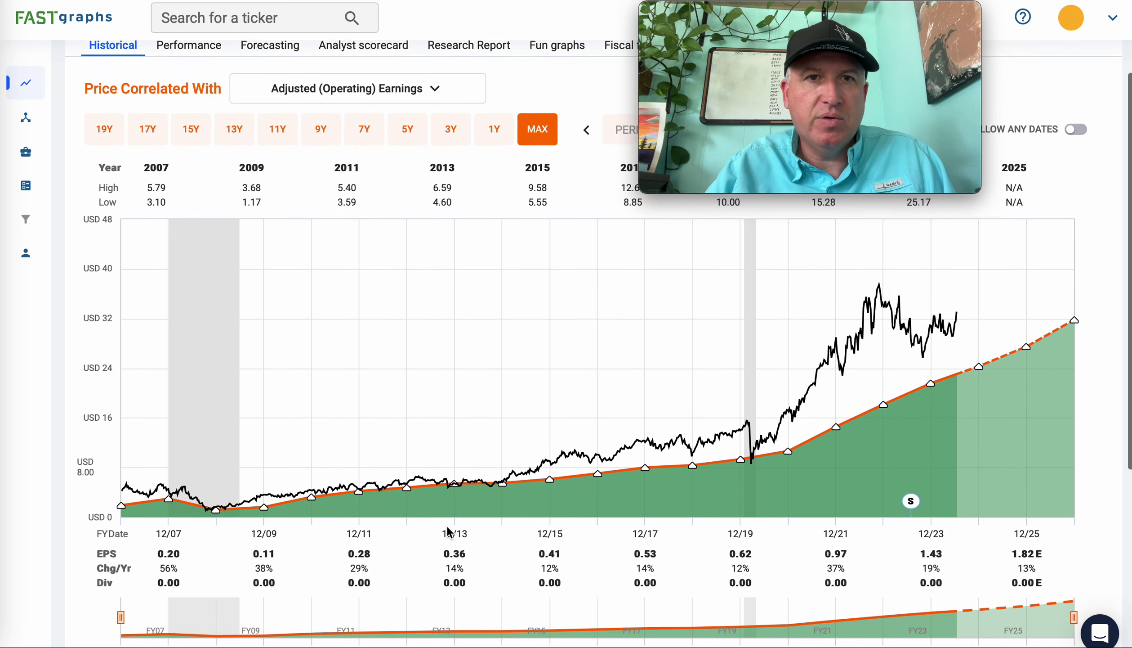
# - View ExlService's price correlated with Basic Earnings, and switch the correlation back to Adjusted (Operating) Earnings
pyautogui.click(408, 155)
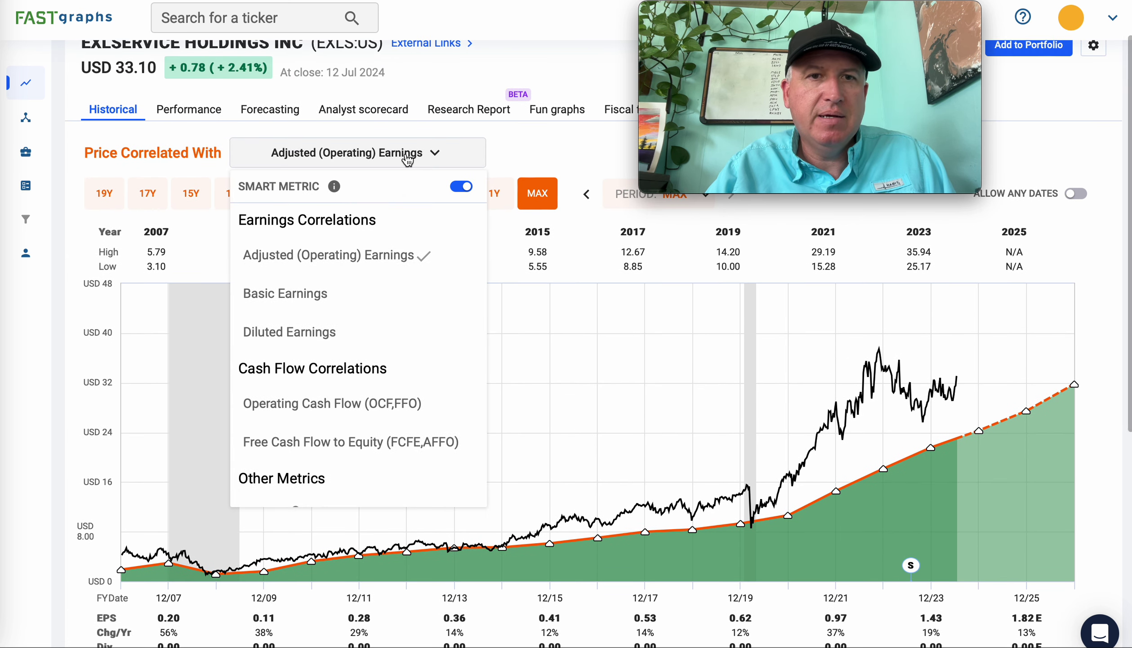
pyautogui.click(327, 293)
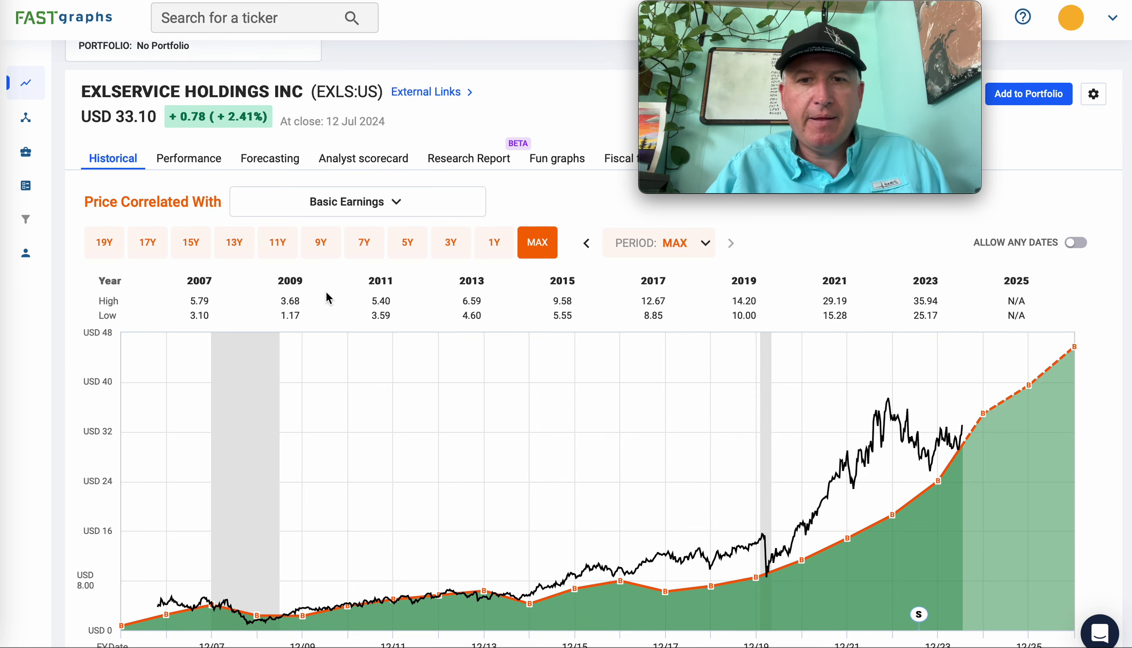
pyautogui.click(317, 200)
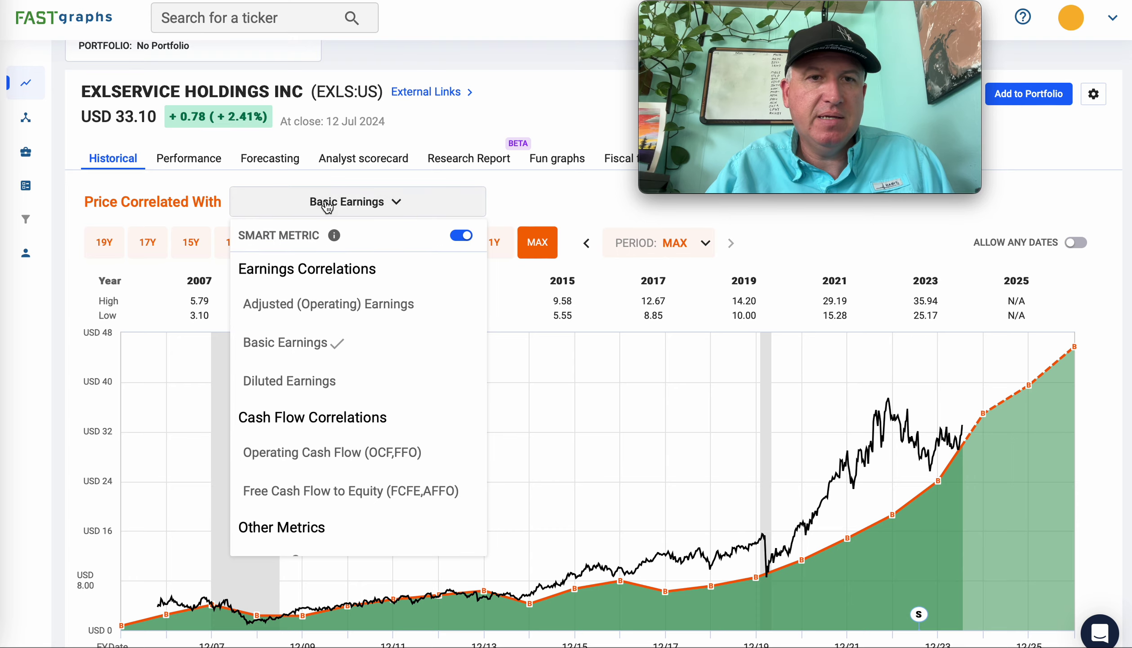
pyautogui.click(327, 306)
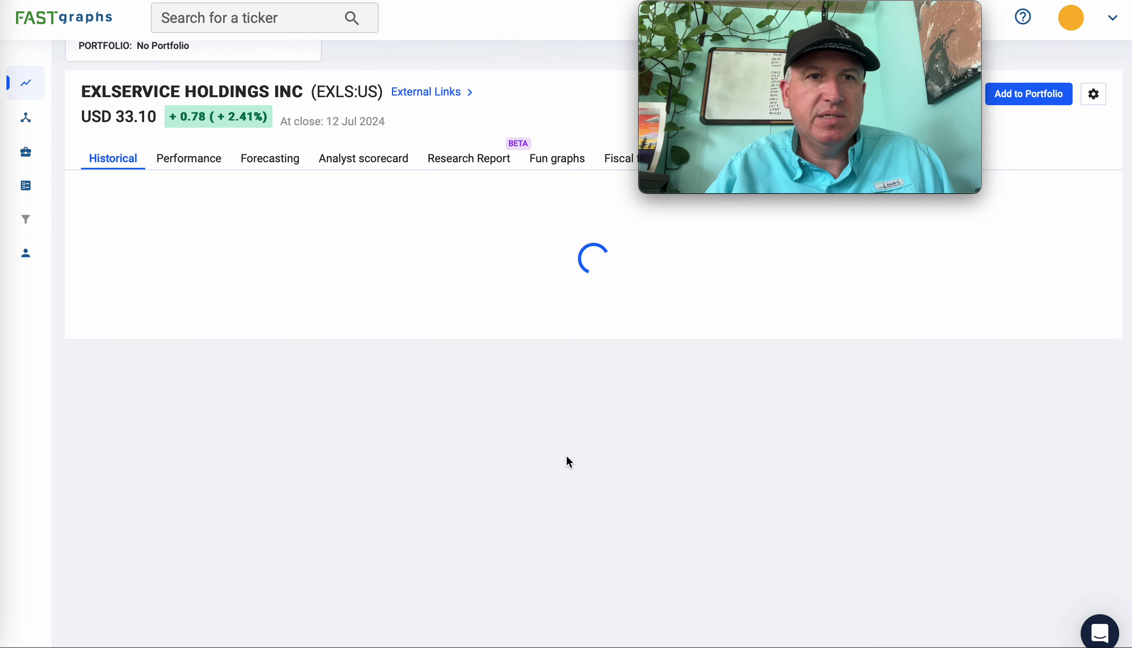
# - Examine ExlService's FAST Facts, growth rate and valuation ratios, its price and P/E on 5/2/2008, and its yearly EPS
pyautogui.scroll(-5, 568, 456)
pyautogui.scroll(-3, 567, 456)
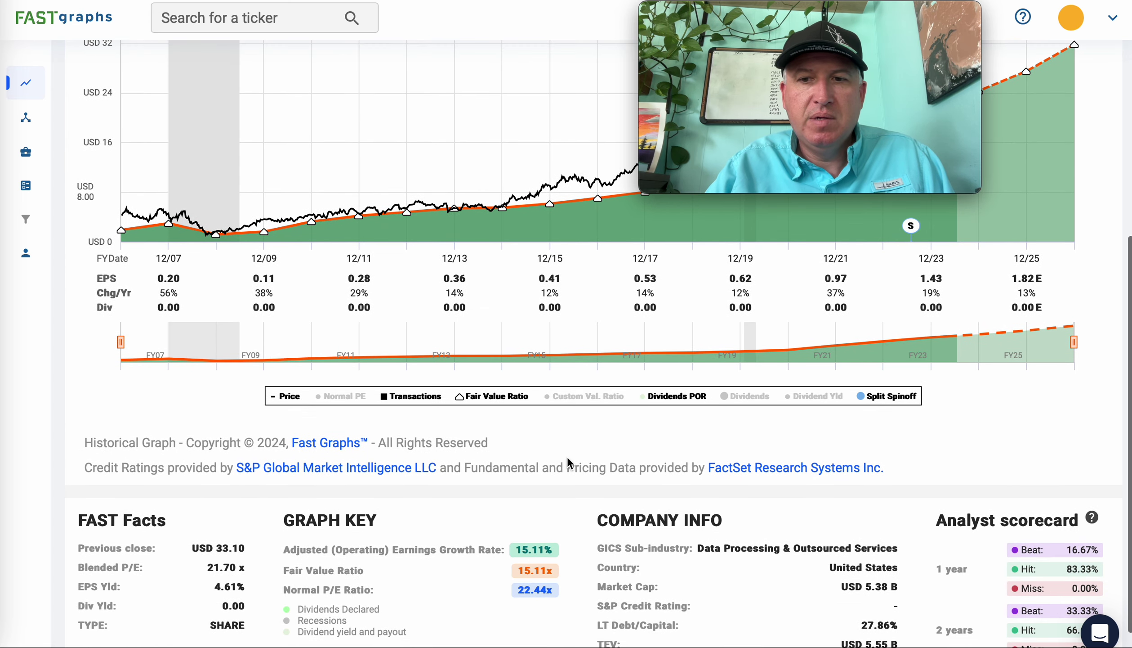
pyautogui.scroll(7, 567, 455)
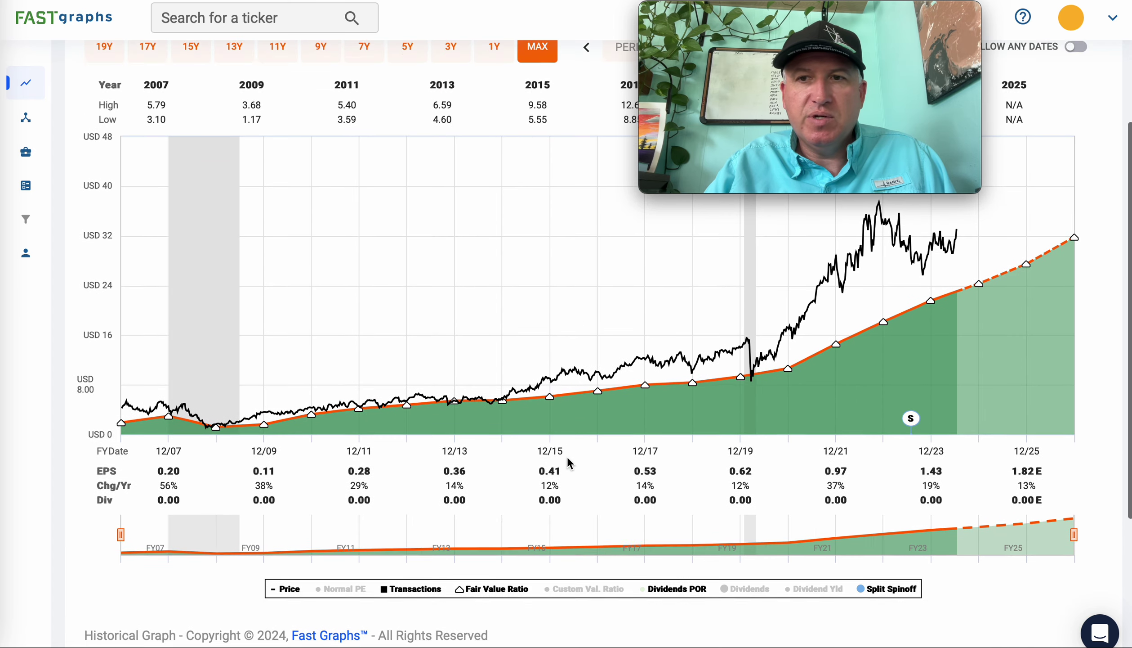
pyautogui.scroll(2, 591, 341)
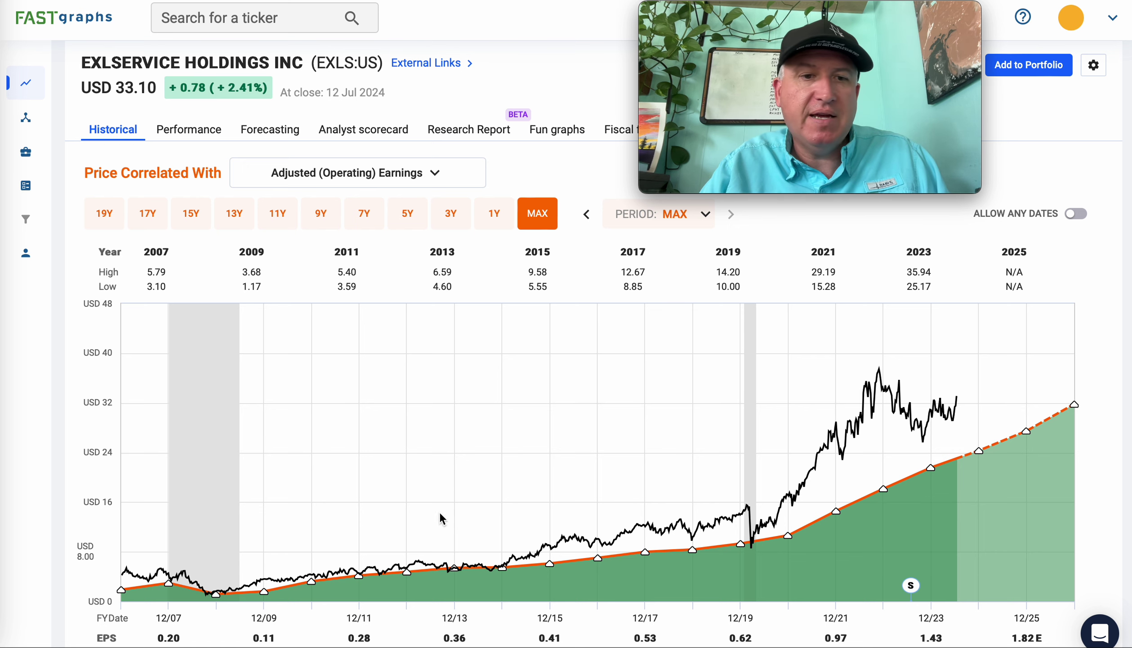
pyautogui.moveTo(186, 575)
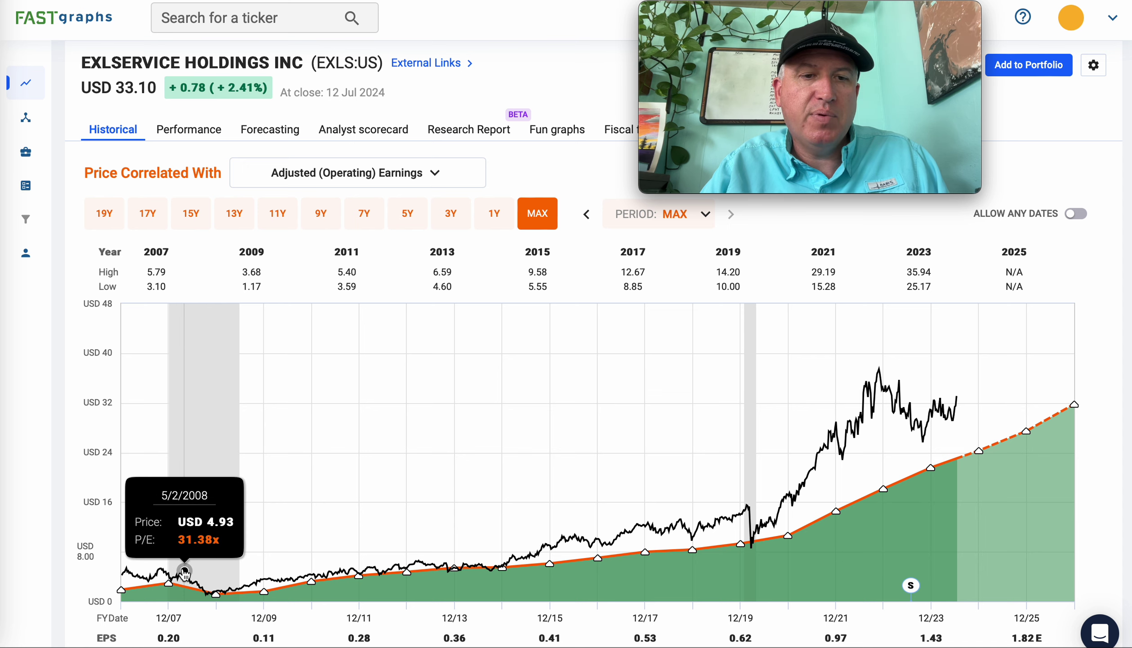
pyautogui.scroll(-3, 935, 576)
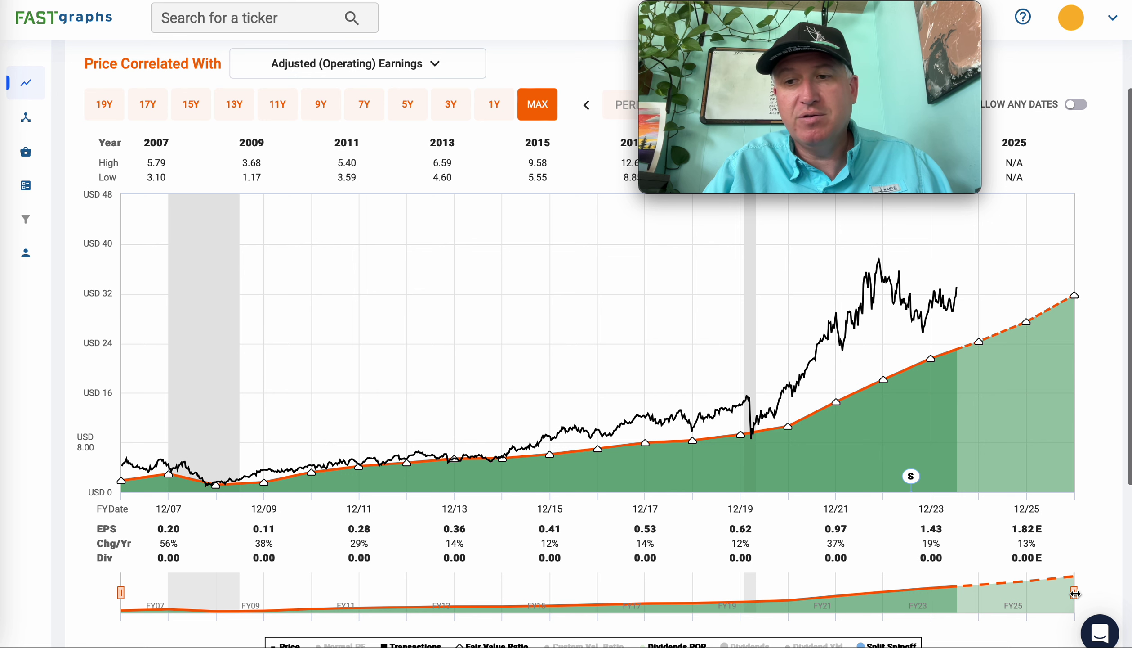
# - Narrow ExlService's graph to 2007–2018, measure the return from 10/26/2007 to 10/10/2008, and restore the full period
pyautogui.moveTo(1075, 594); pyautogui.dragTo(695, 605)
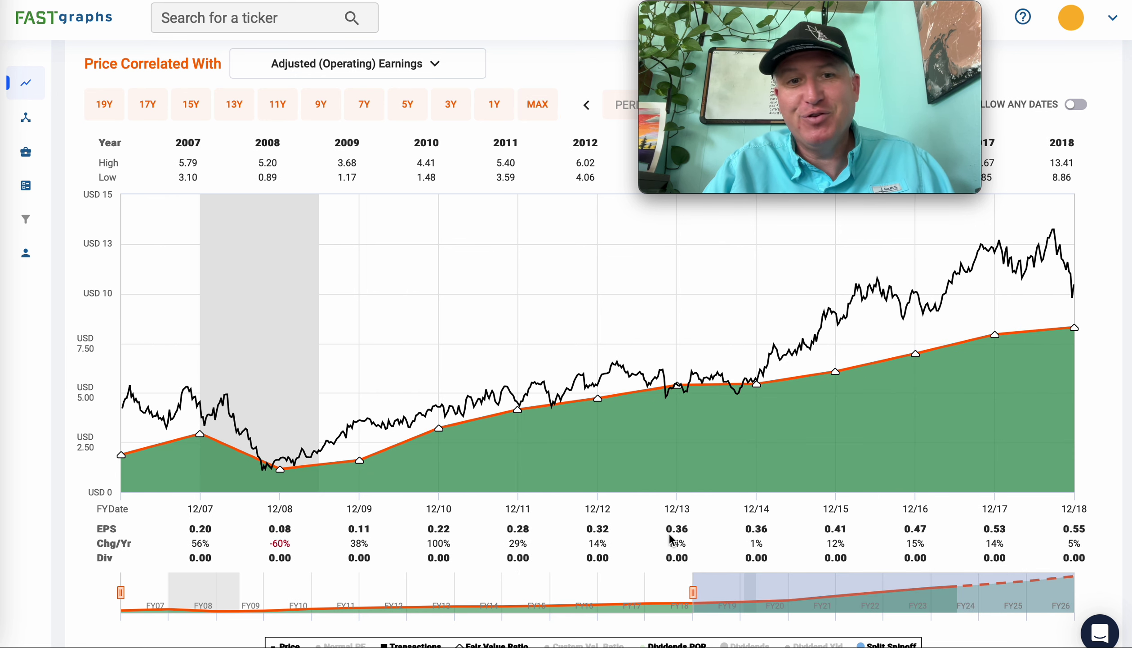
pyautogui.click(188, 393)
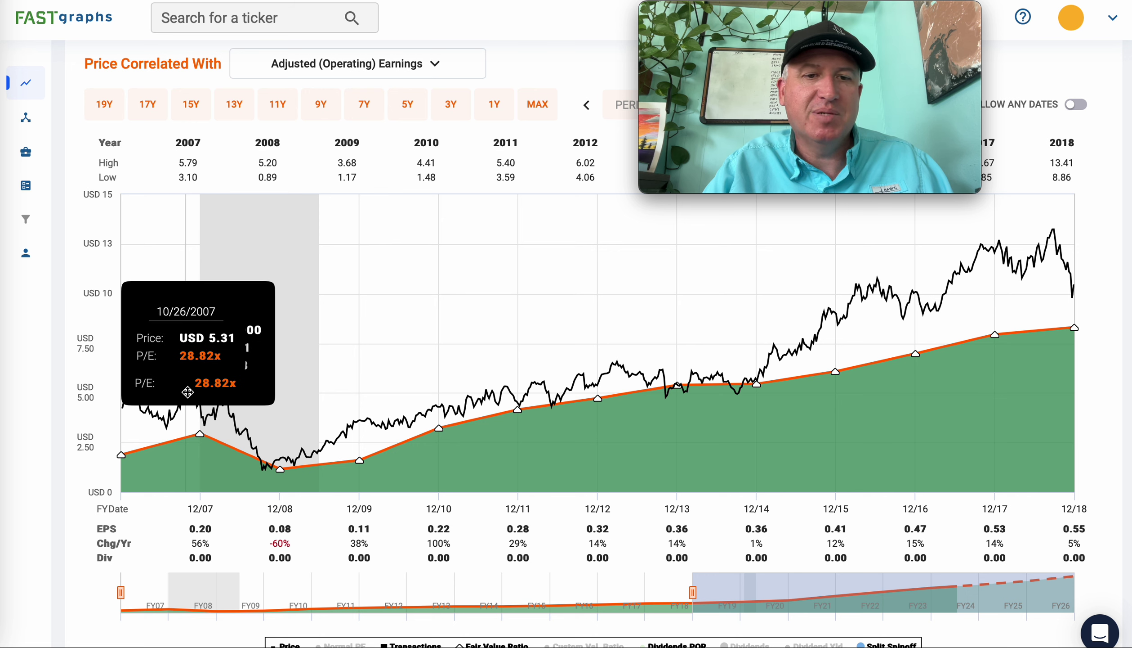
pyautogui.click(263, 480)
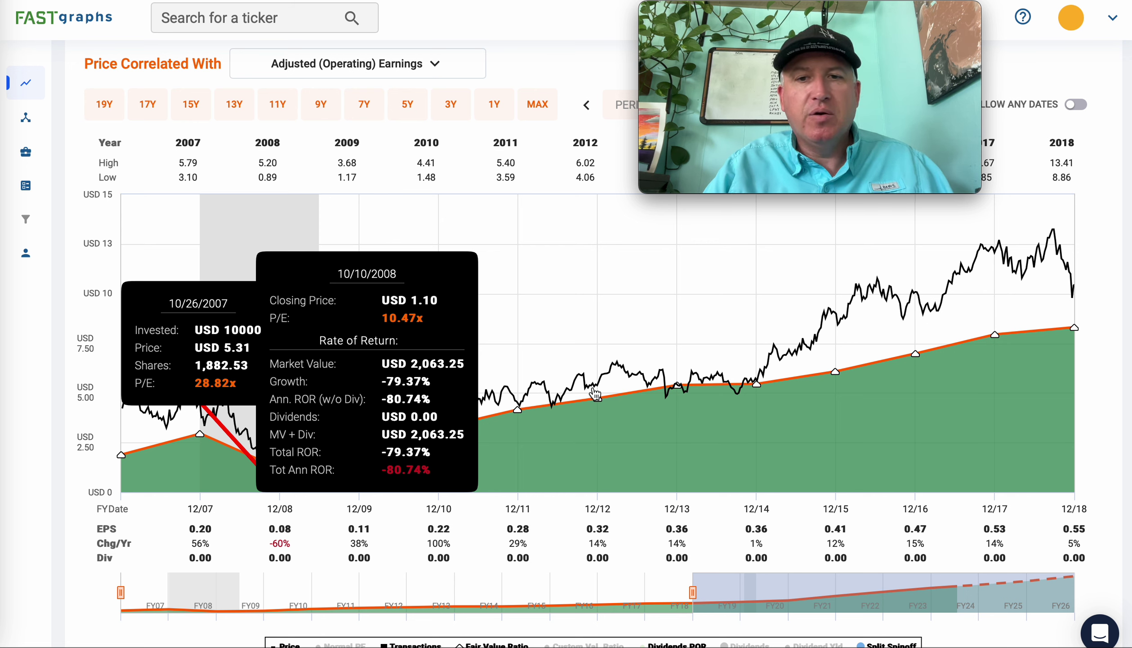
pyautogui.click(628, 488)
pyautogui.moveTo(696, 590); pyautogui.dragTo(1073, 587)
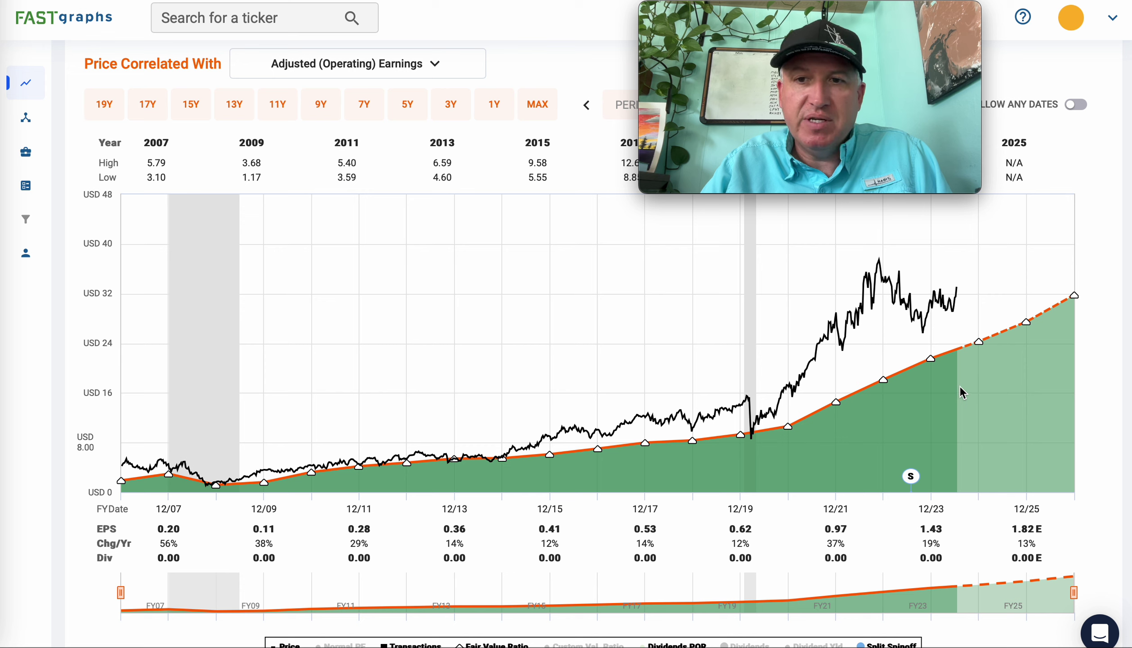
# - Review ExlService's full-period graph and measure the return on a USD 10000 investment from 12/5/2008 to 7/12/2024, then clear the measurement
pyautogui.moveTo(961, 292)
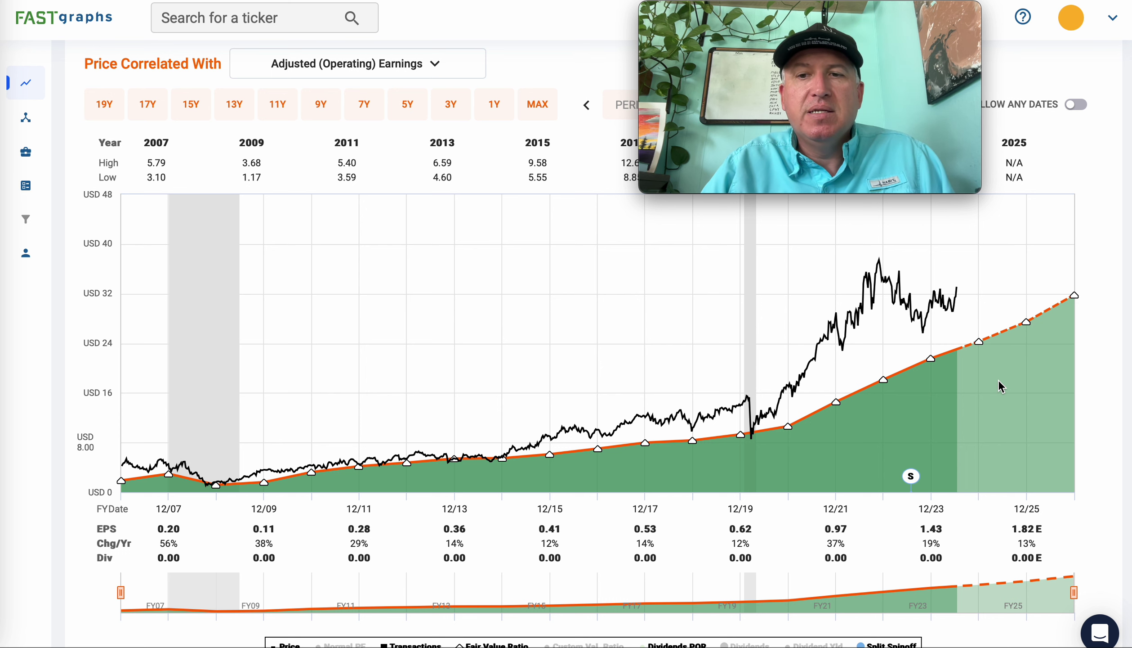
pyautogui.scroll(3, 999, 380)
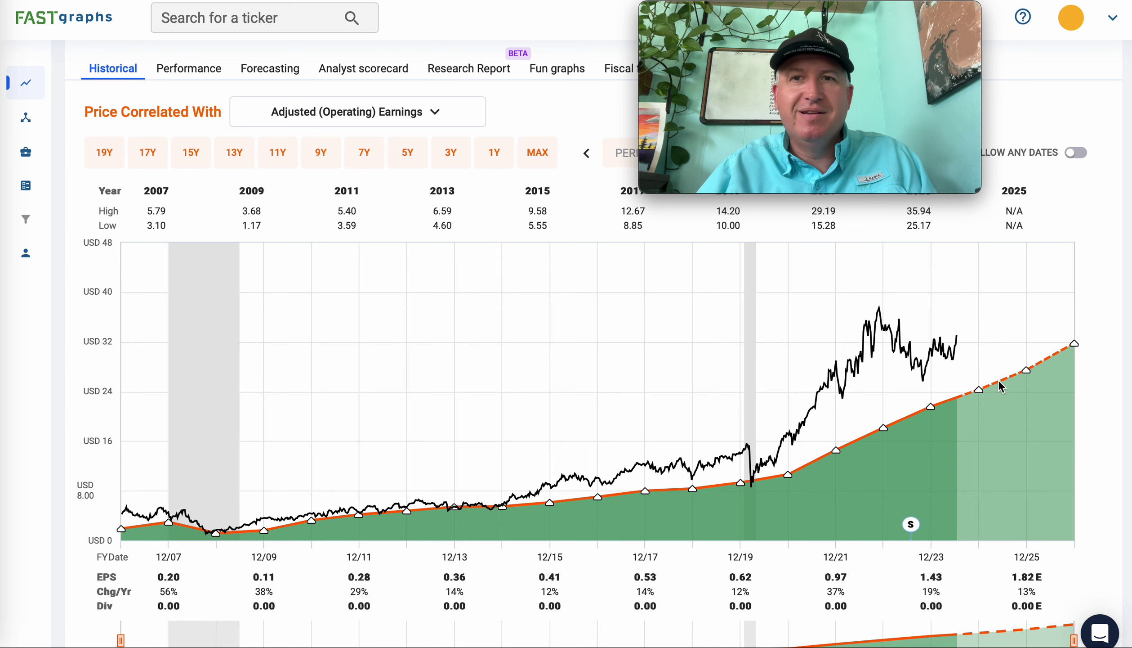
pyautogui.scroll(5, 998, 381)
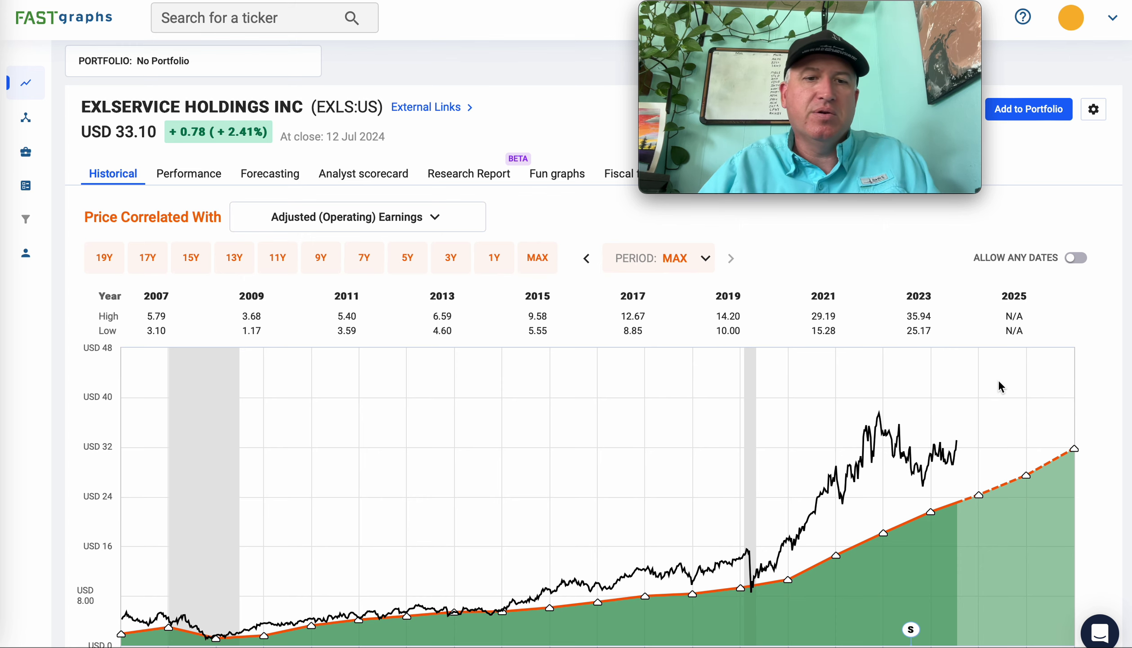
pyautogui.scroll(-1, 999, 380)
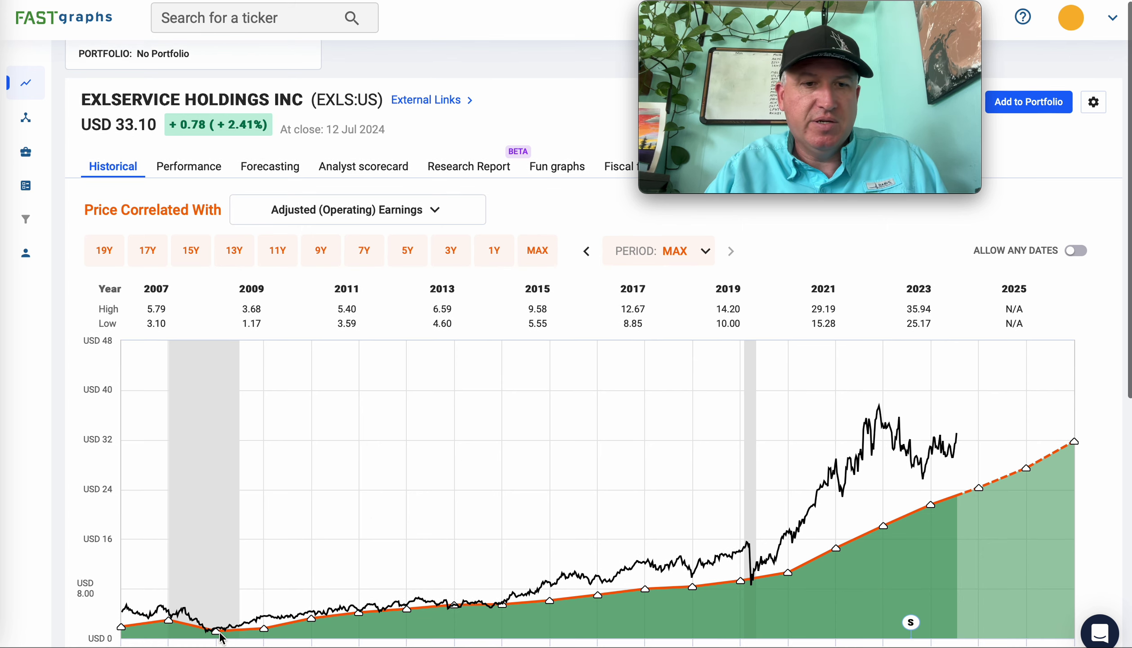
pyautogui.moveTo(215, 633)
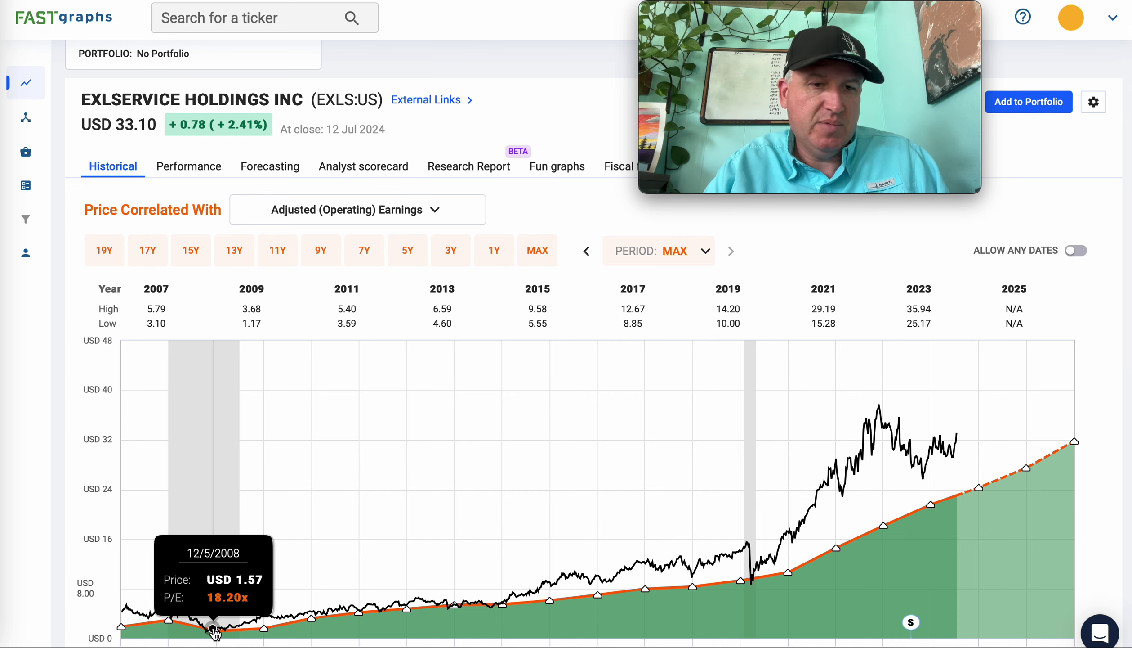
pyautogui.click(215, 632)
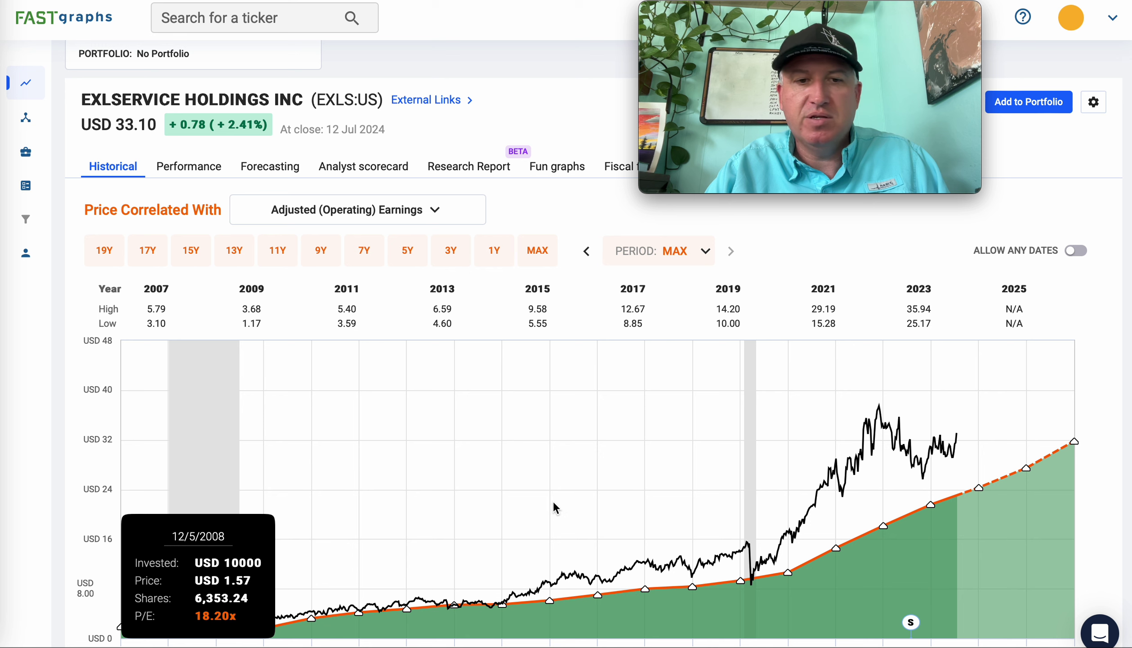
pyautogui.click(963, 431)
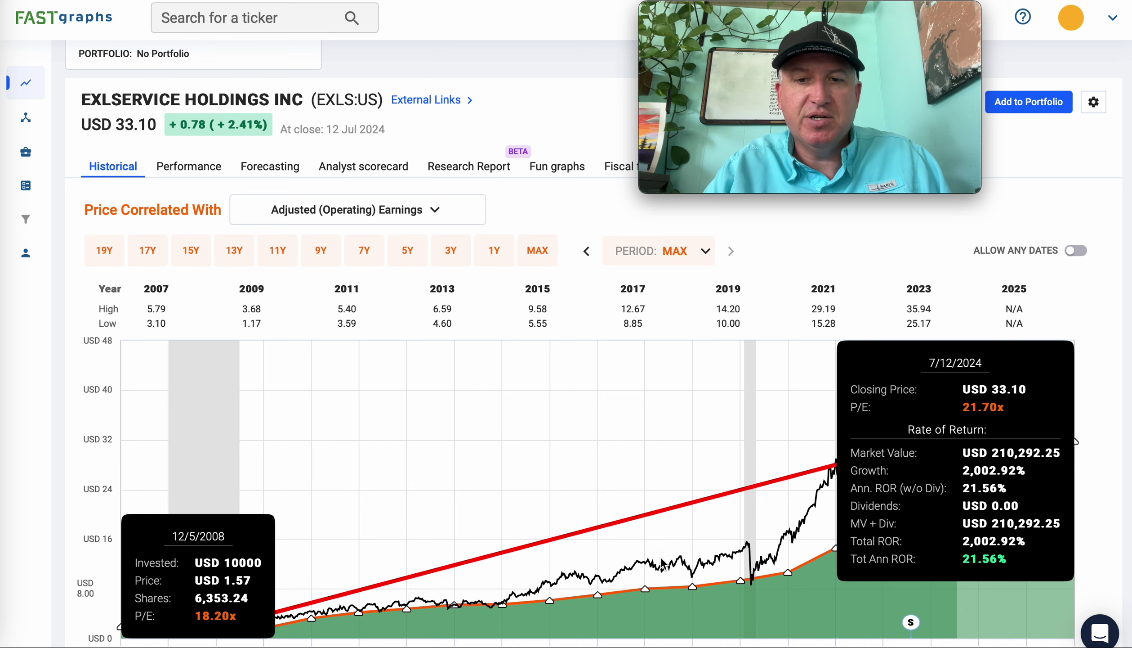
pyautogui.click(666, 539)
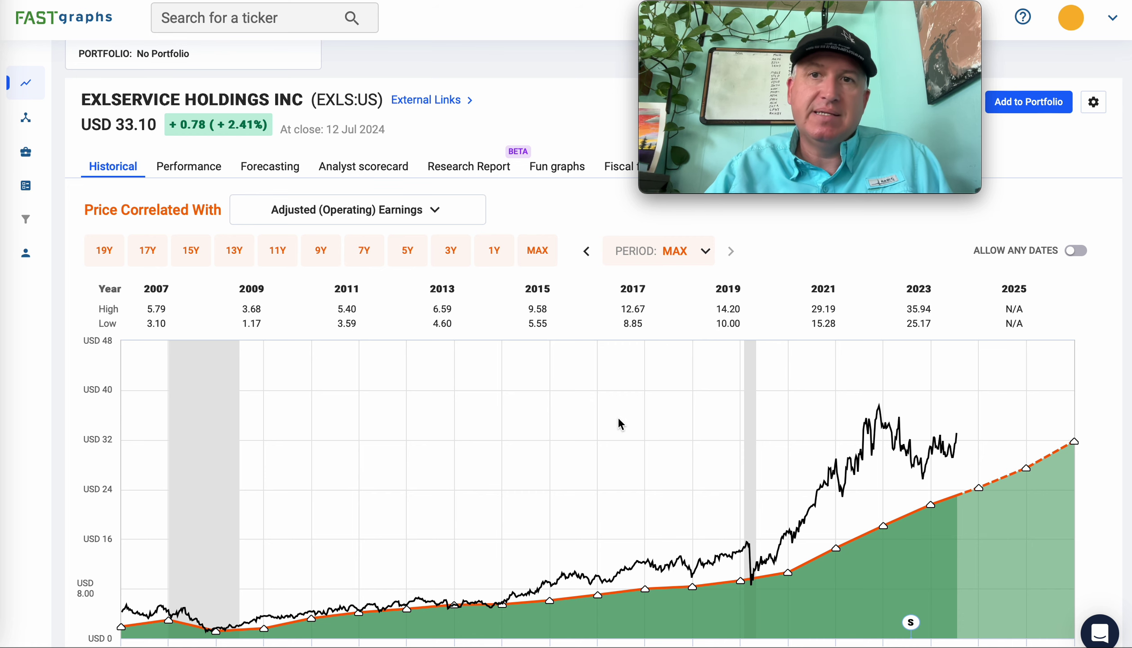
pyautogui.scroll(-1, 618, 417)
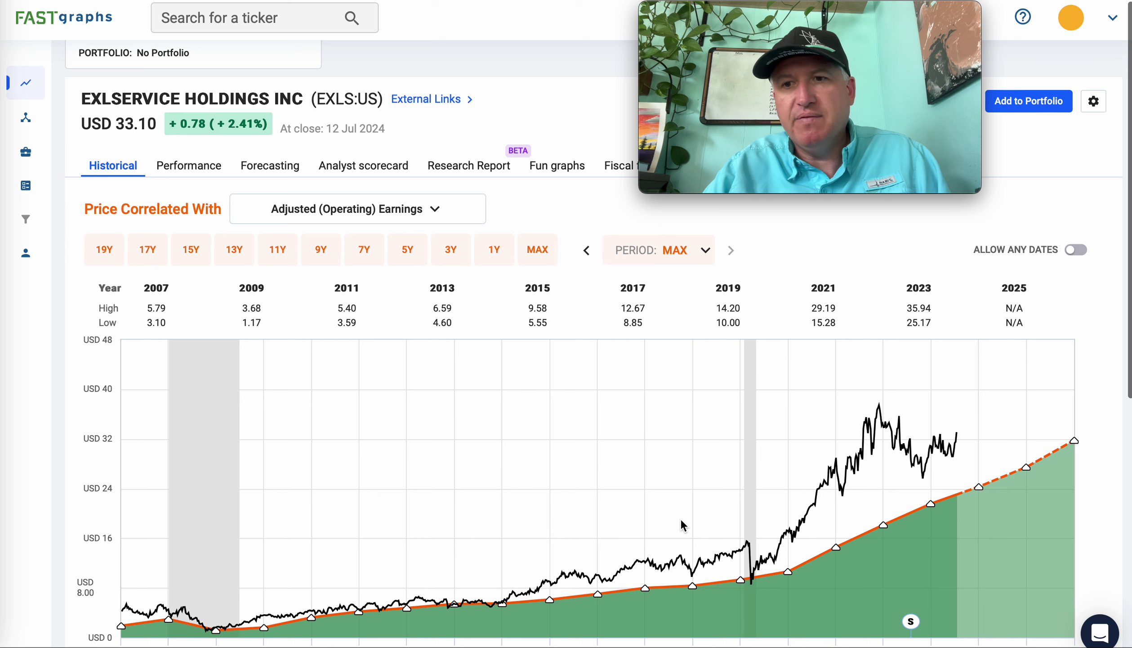
pyautogui.scroll(-1, 680, 519)
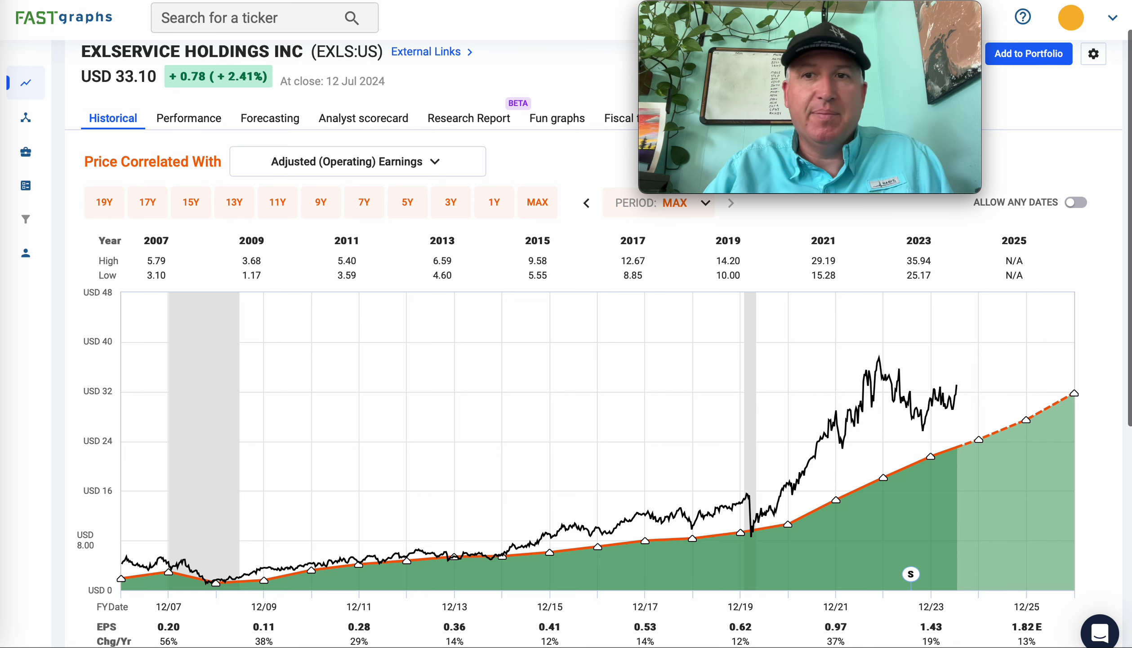
# - Check the component list for the company after EXLS, and load Eagle Materials (EXP) in FAST Graphs
pyautogui.hotkey('ctrl', 'Tab')
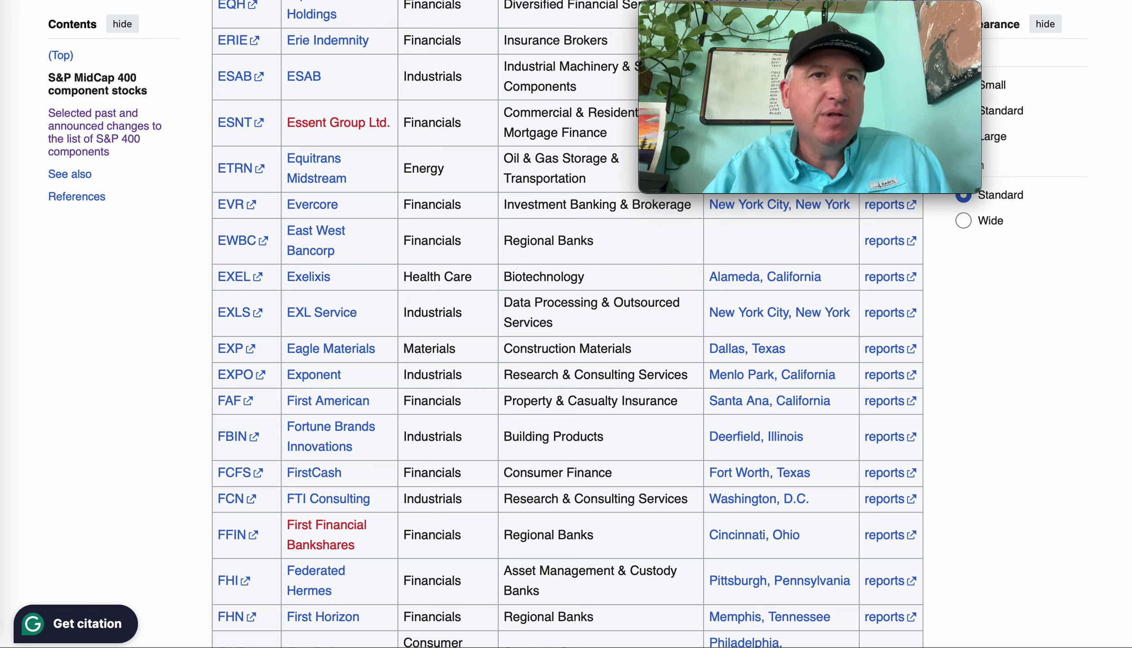
pyautogui.hotkey('ctrl', 'shift', 'Tab')
pyautogui.click(220, 18)
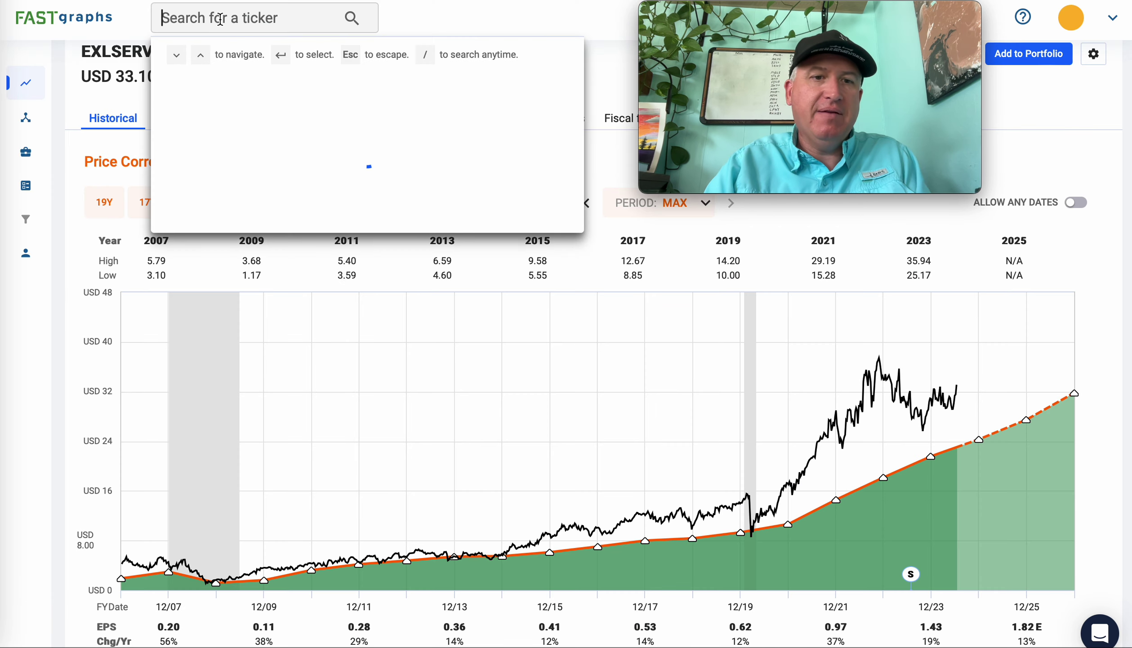
pyautogui.write('exp')
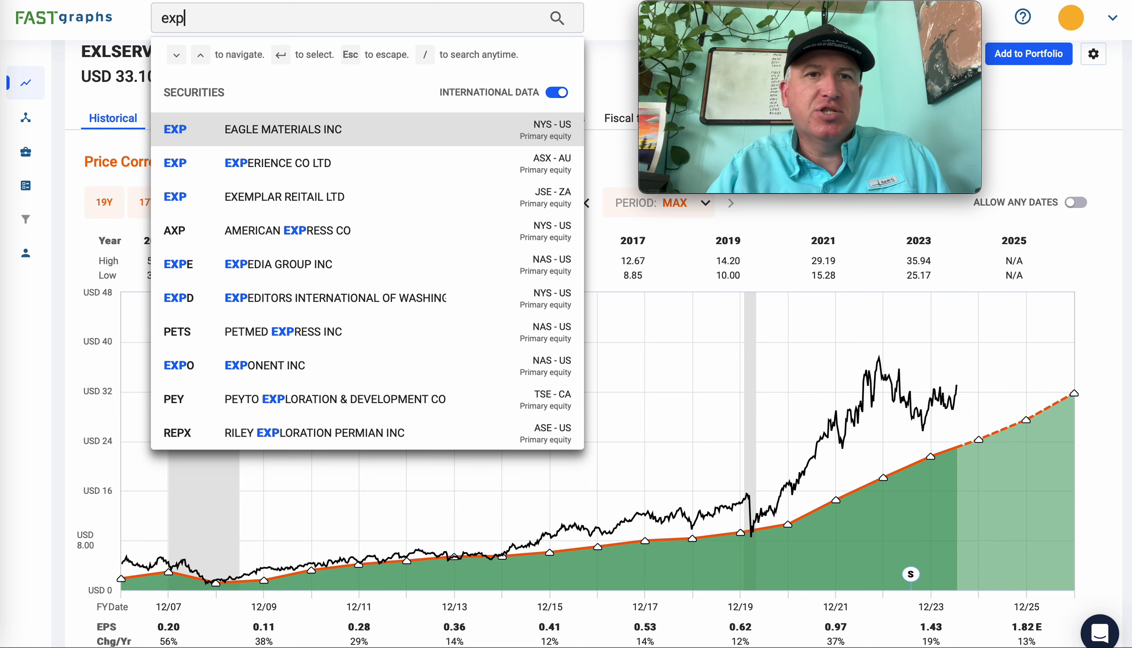
pyautogui.press('Return')
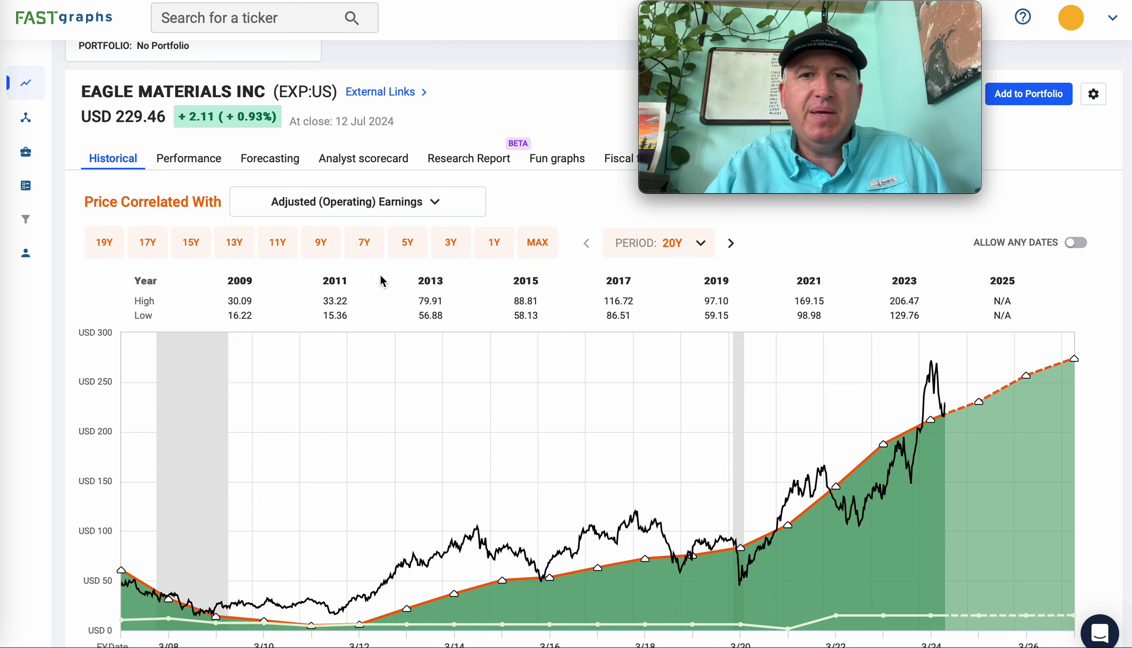
# - Review Eagle Materials' price graph and yearly EPS and dividends, and extend the graph to the MAX period
pyautogui.scroll(-2, 572, 427)
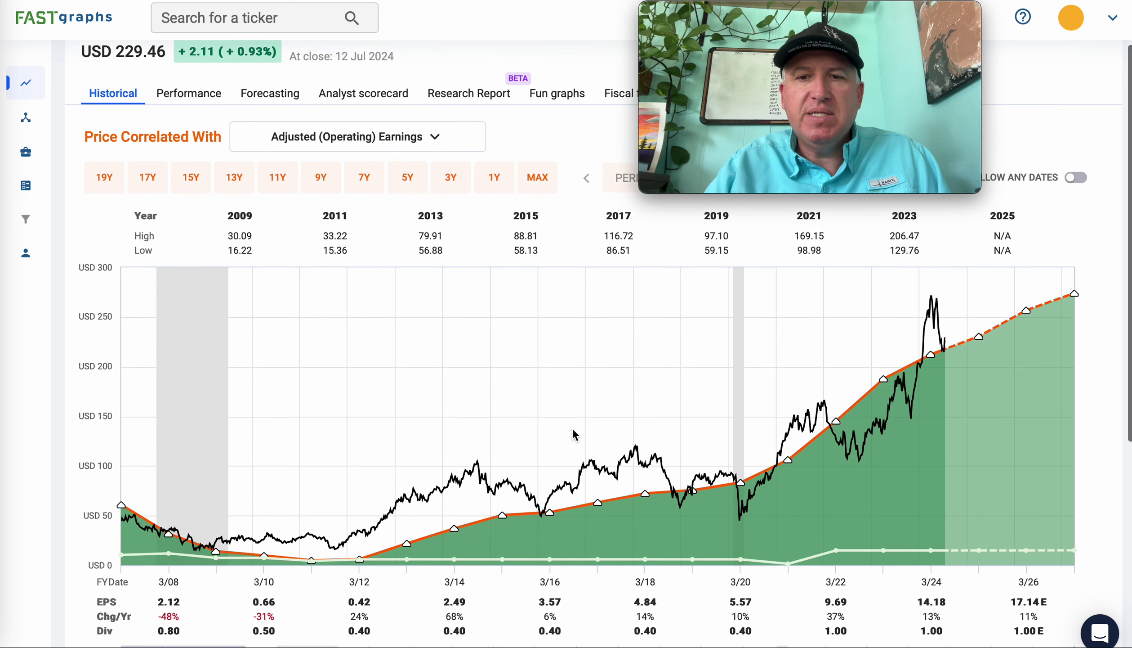
pyautogui.moveTo(687, 492)
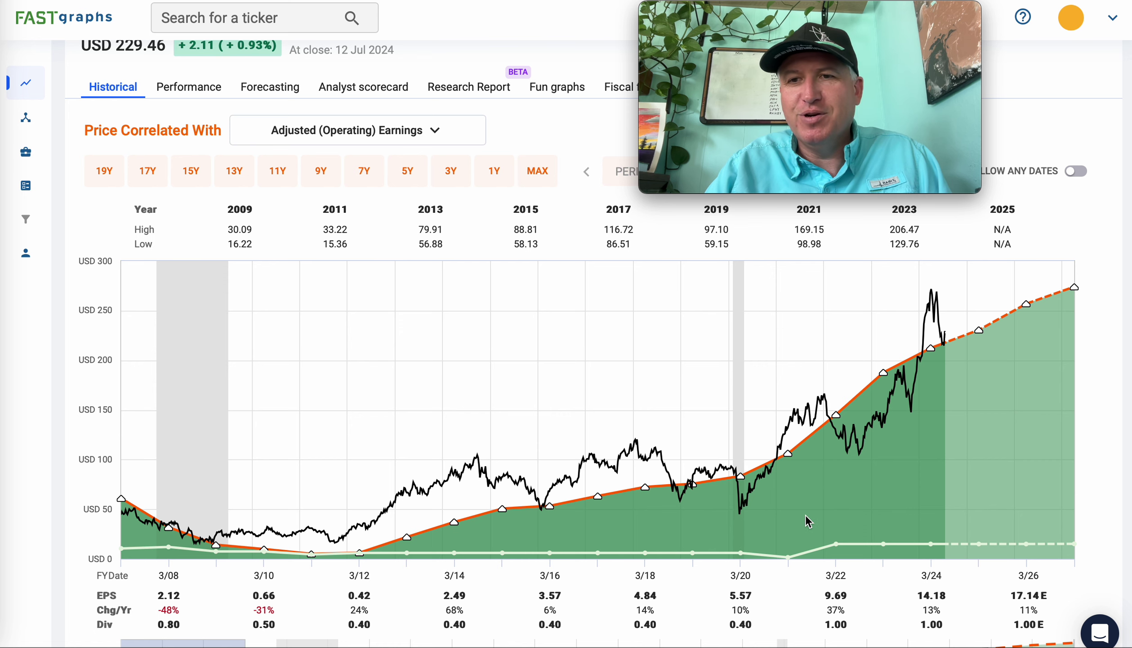
pyautogui.scroll(-1, 905, 462)
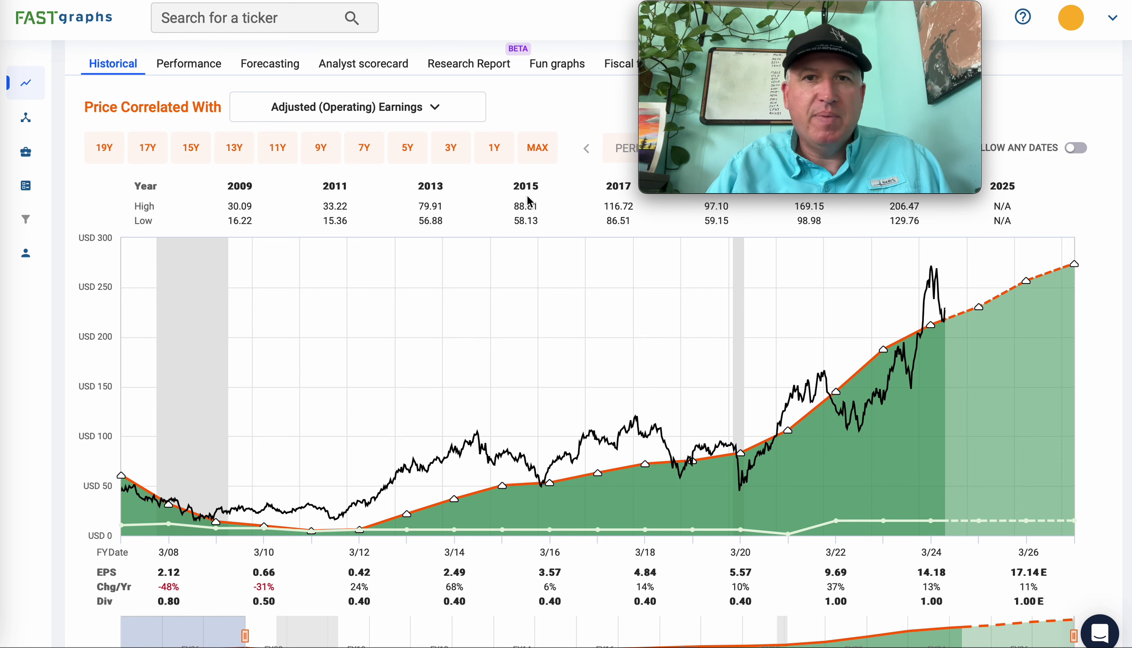
pyautogui.click(538, 151)
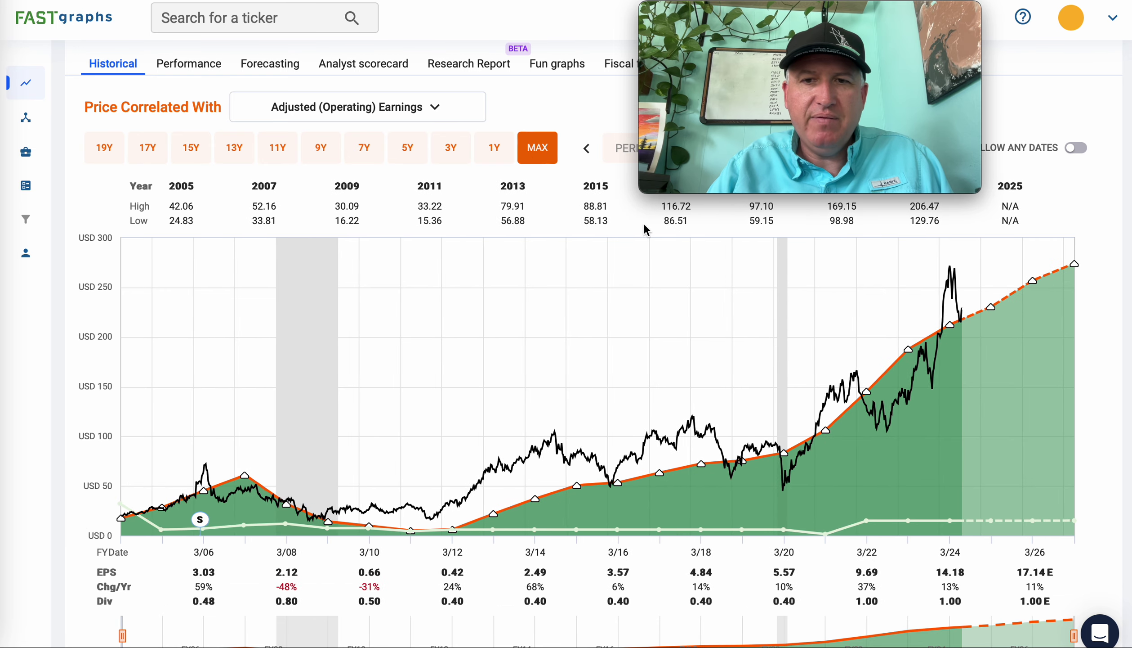
# - Measure Eagle Materials' return from the 1/12/2018 peak to the 3/20/2020 low, and clear the measurement
pyautogui.click(695, 430)
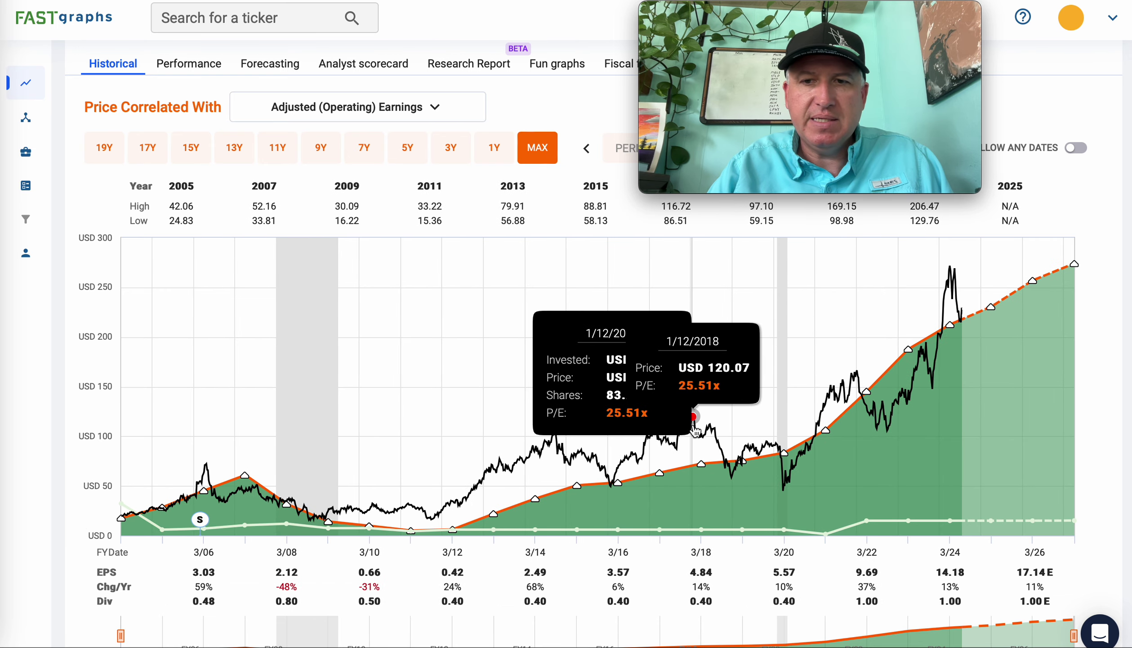
pyautogui.click(783, 494)
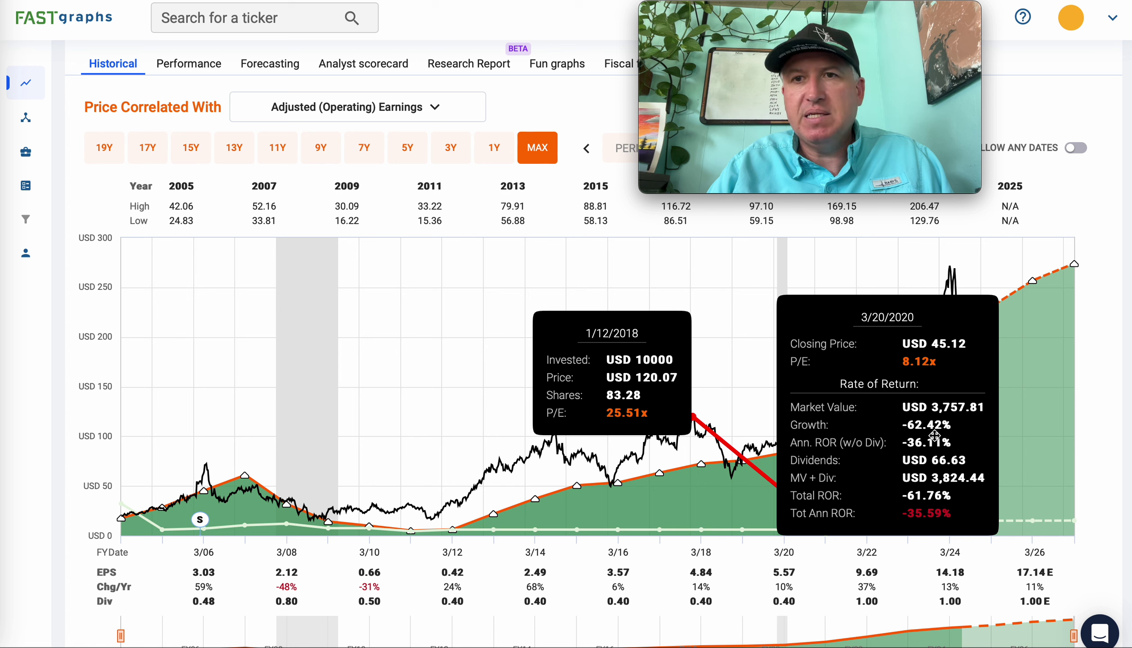
pyautogui.click(623, 470)
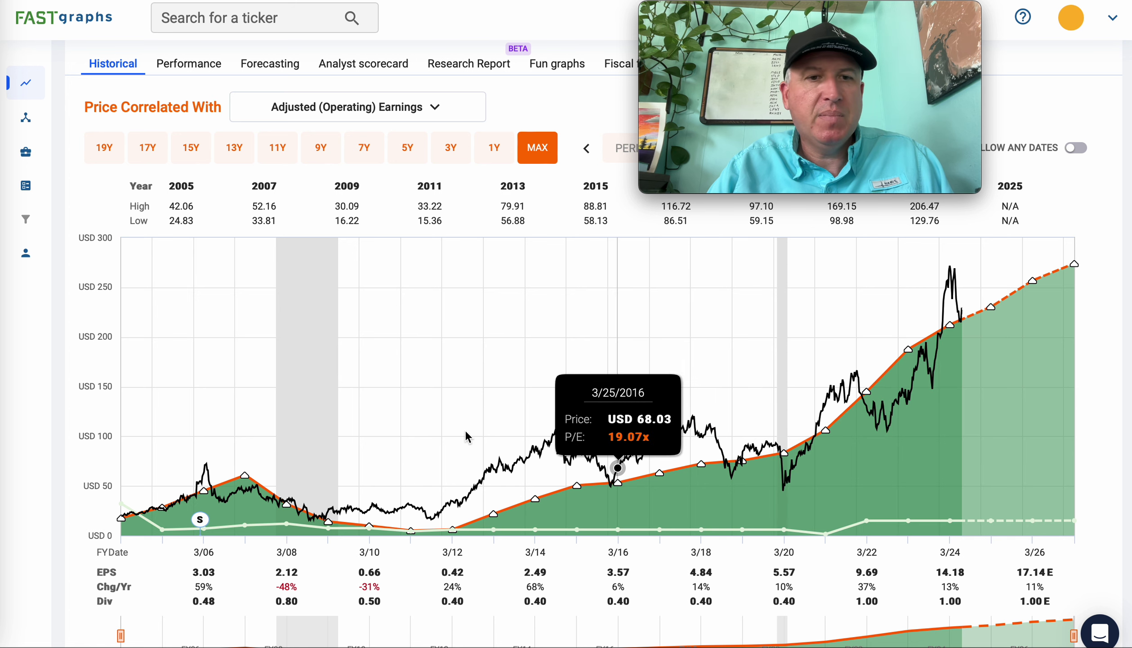
# - Measure Eagle Materials' return from 4/21/2006 to 9/30/2011, clear it, and check the price and P/E on 7/12/2024
pyautogui.click(207, 463)
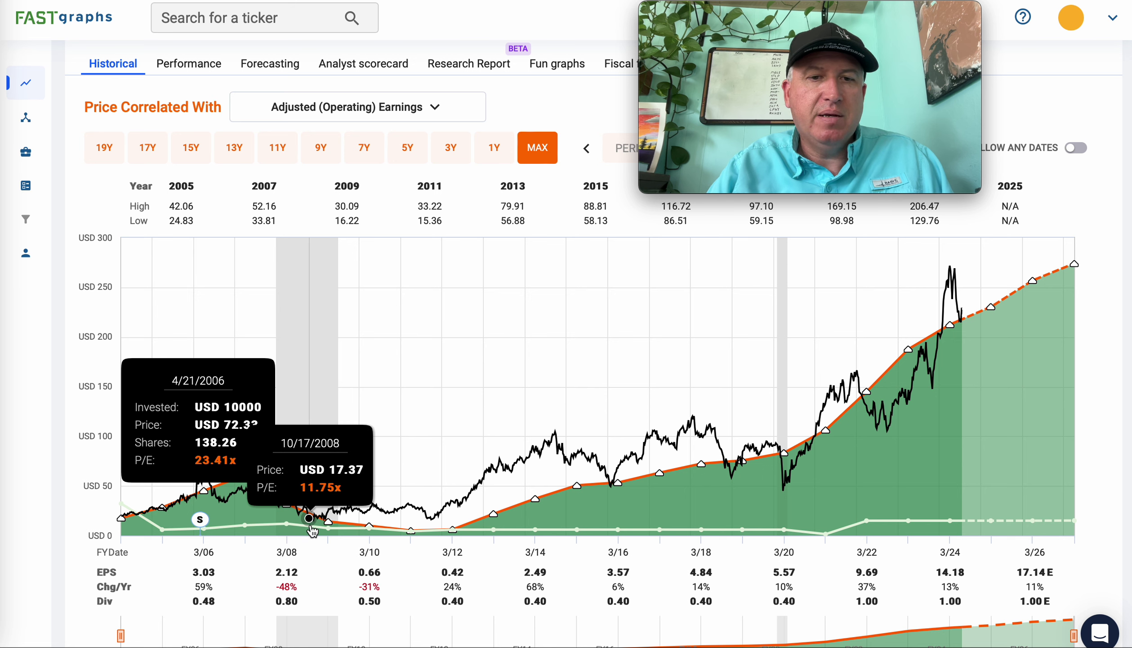
pyautogui.click(434, 523)
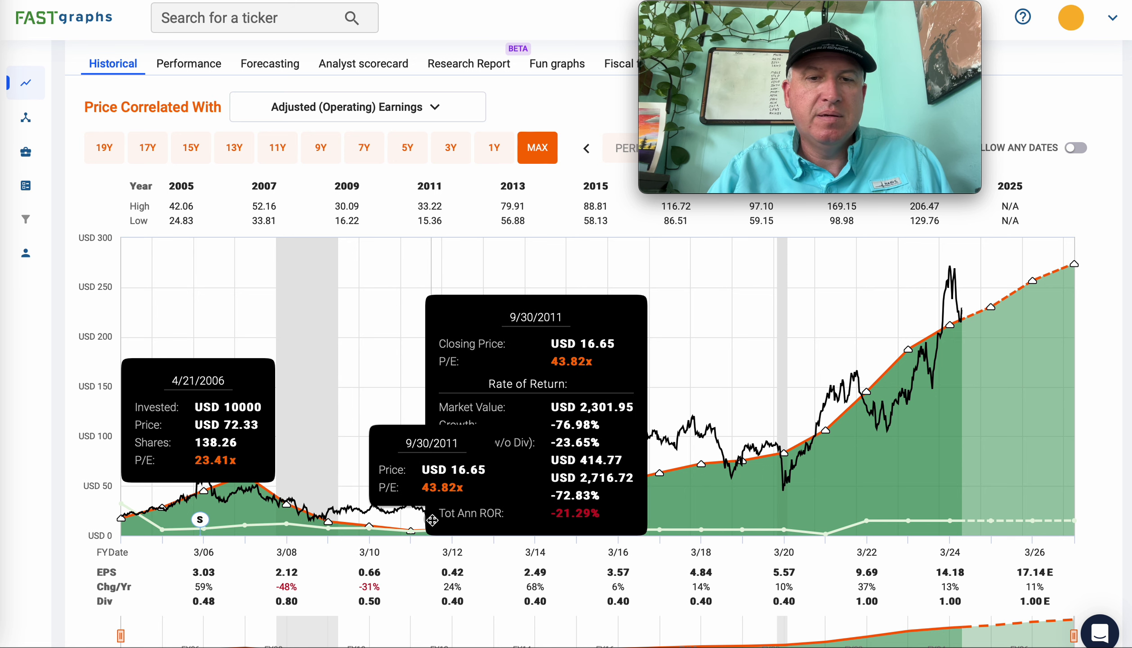
pyautogui.click(670, 455)
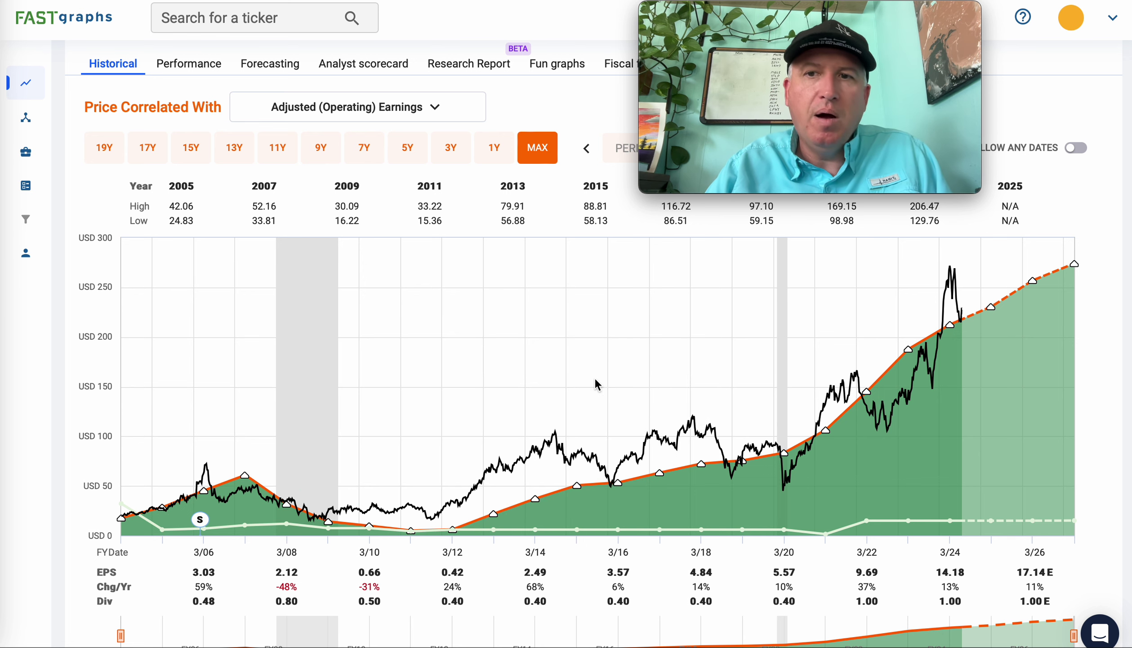
pyautogui.moveTo(966, 320)
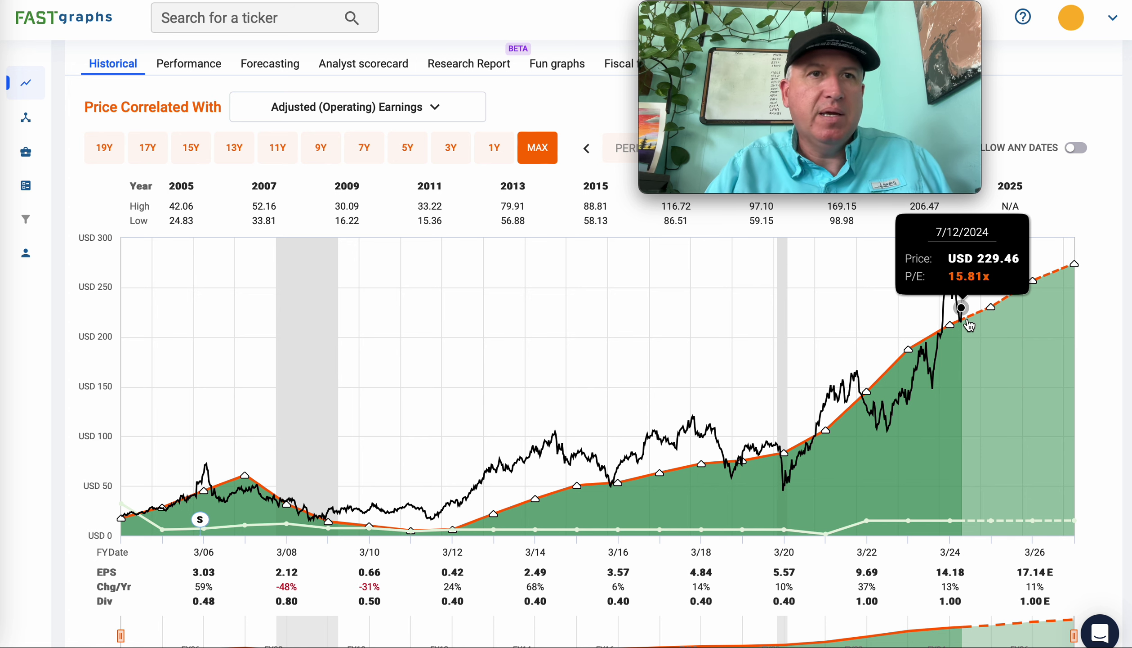
# - Check the component list for the company after EXP, and load Exponent (EXPO) in FAST Graphs to view its historical graph
pyautogui.click(30, 0)
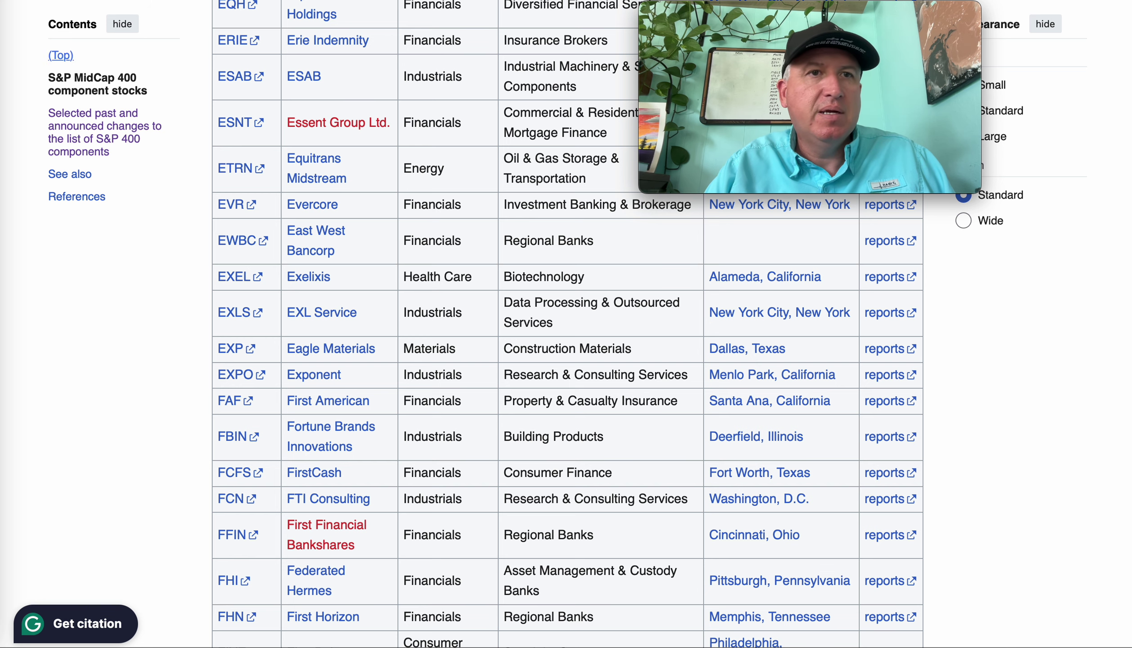
pyautogui.hotkey('ctrl', 'shift', 'Tab')
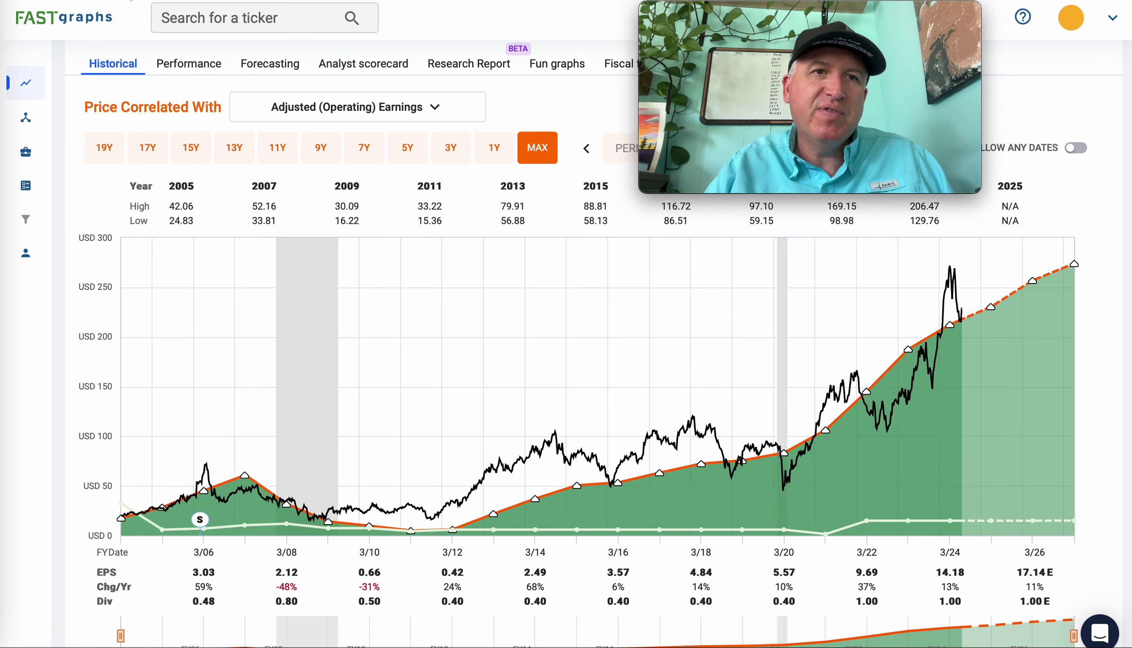
pyautogui.click(209, 31)
pyautogui.write('ex')
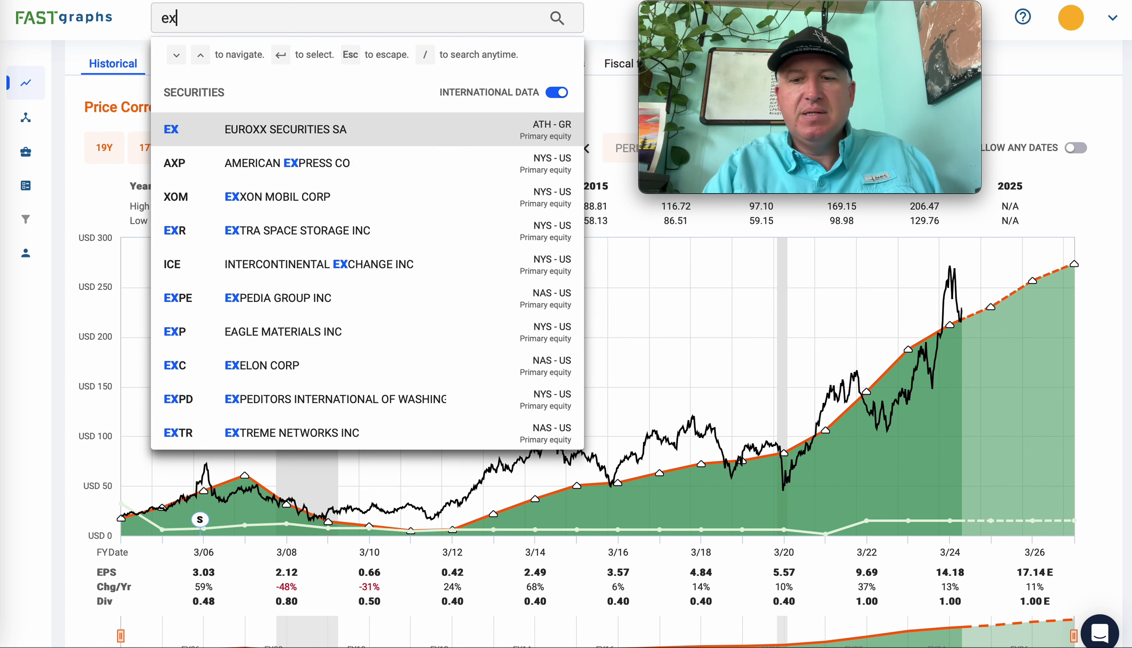
pyautogui.write('po')
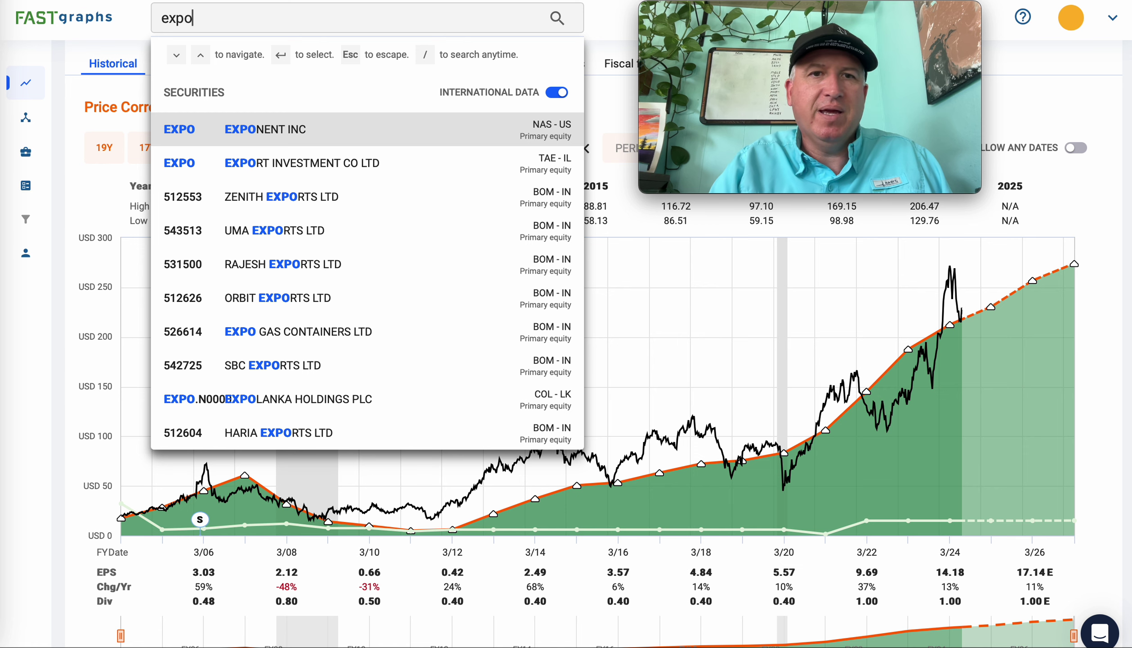
pyautogui.press('Return')
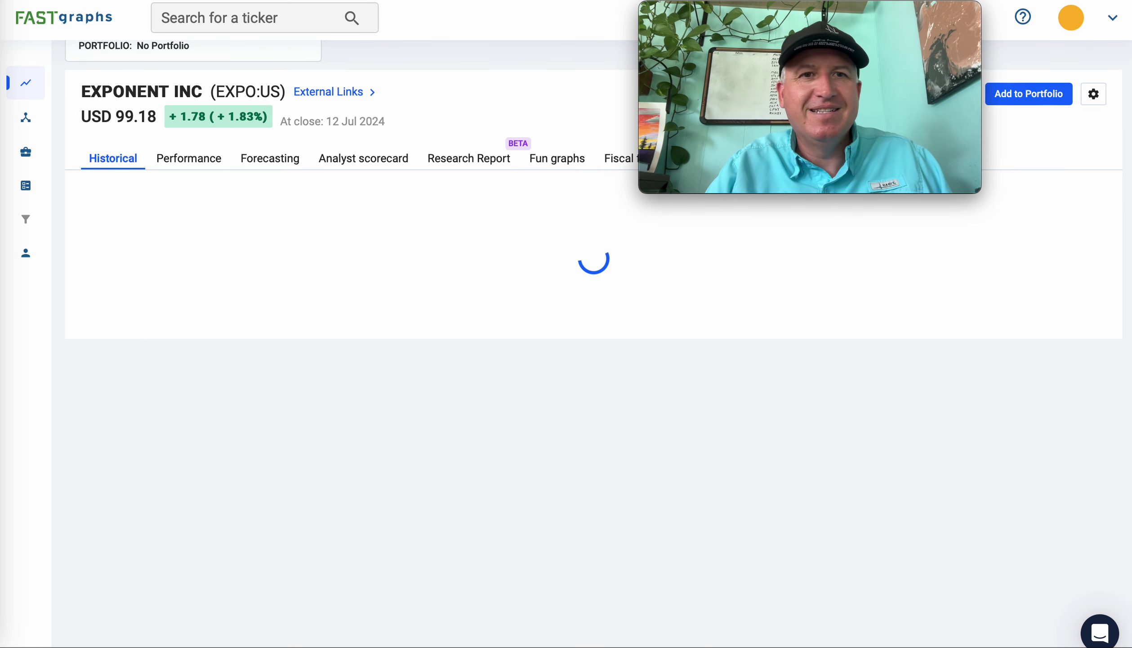
pyautogui.scroll(-2, 161, 435)
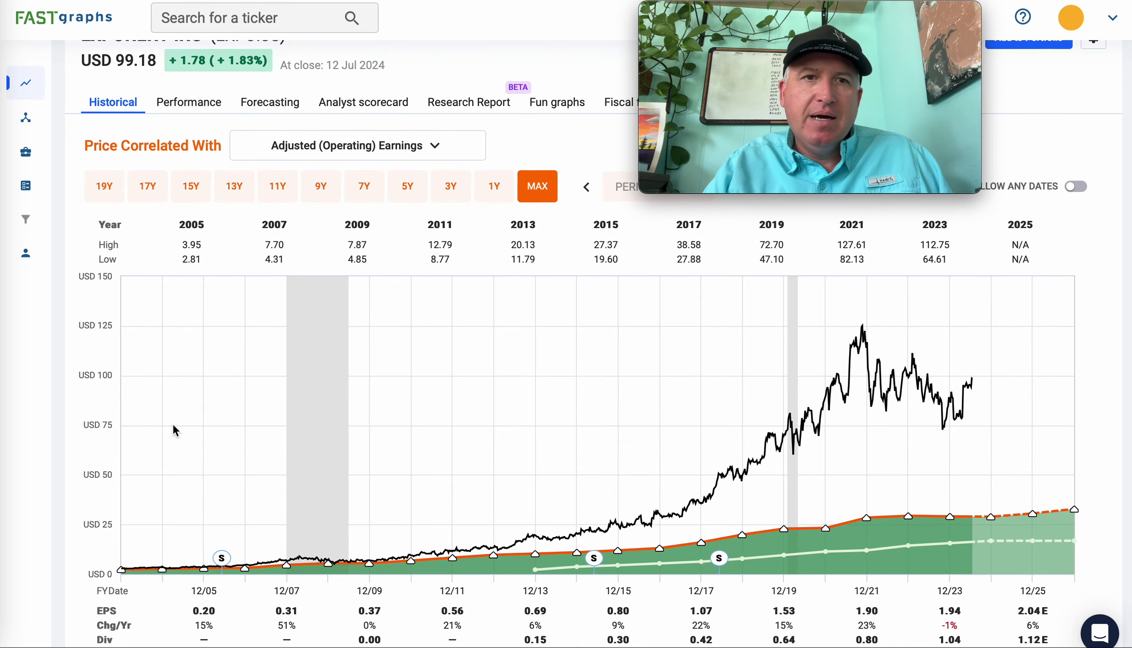
# - Review Exponent's long-term EPS, yearly growth and dividends on the MAX graph, and shorten the graph to the 11Y period
pyautogui.scroll(-5, 212, 388)
pyautogui.scroll(-2, 213, 387)
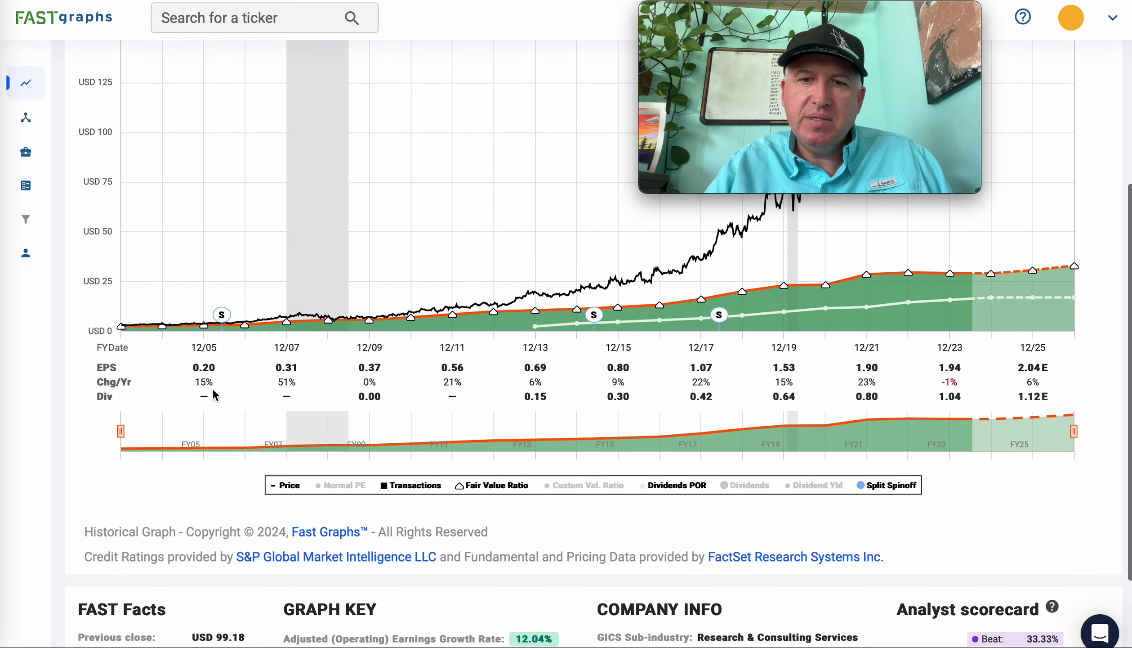
pyautogui.scroll(6, 212, 388)
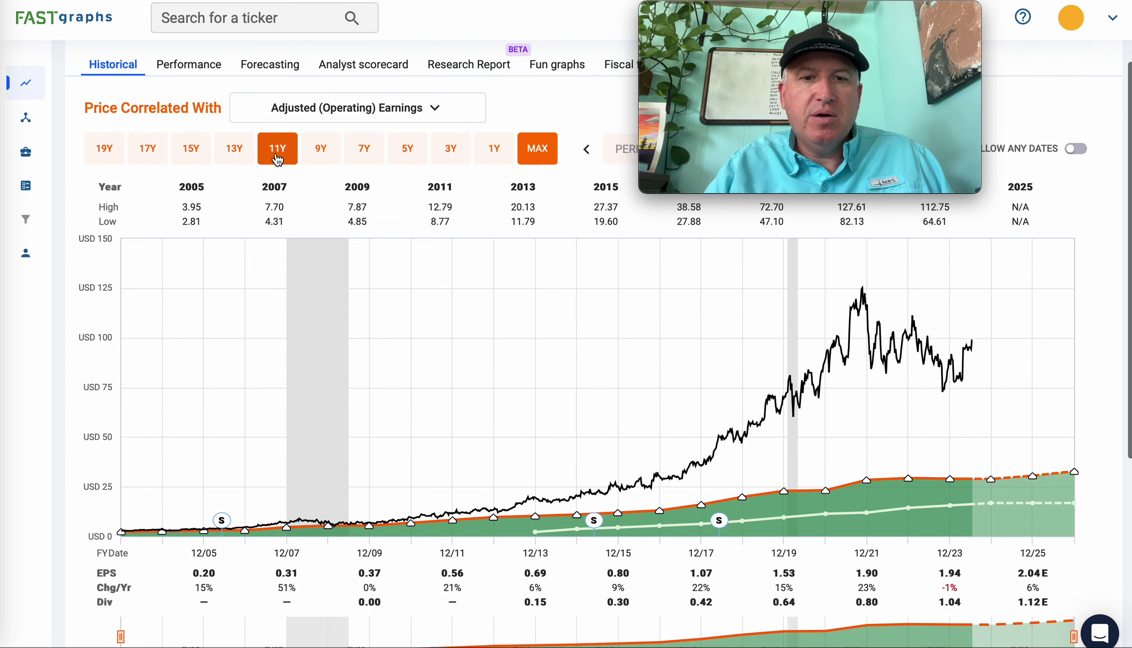
pyautogui.click(278, 157)
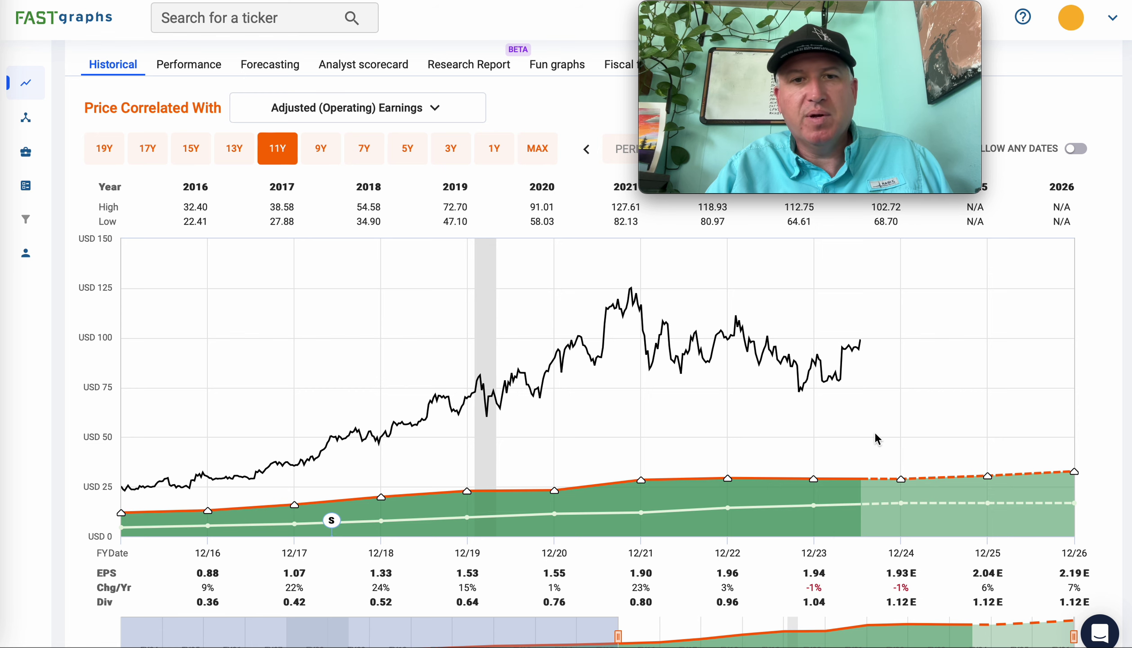
# - Examine Exponent's price line against its fair value line, yearly EPS, growth estimates and dividends over the 11Y period
pyautogui.moveTo(867, 350)
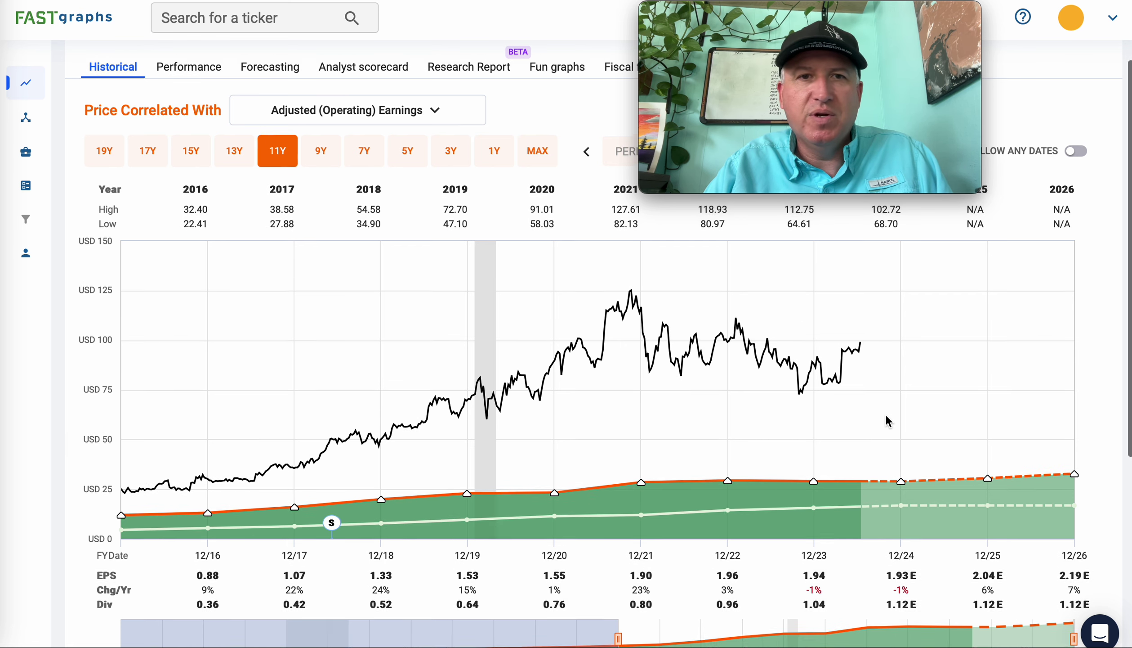
pyautogui.scroll(3, 886, 417)
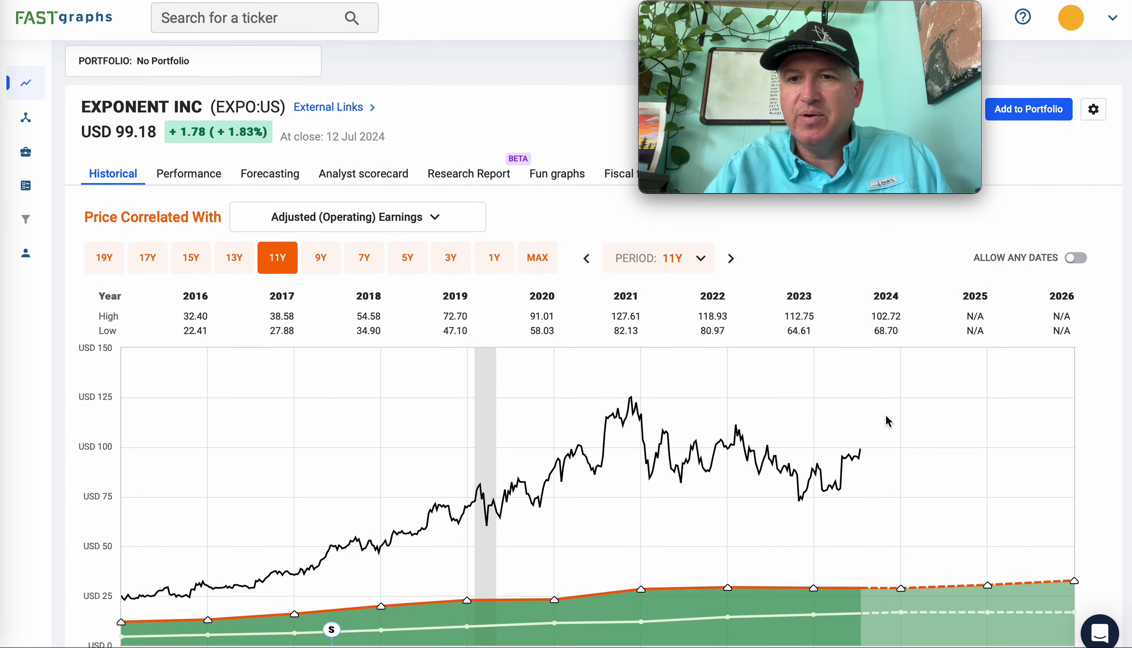
pyautogui.scroll(-3, 886, 414)
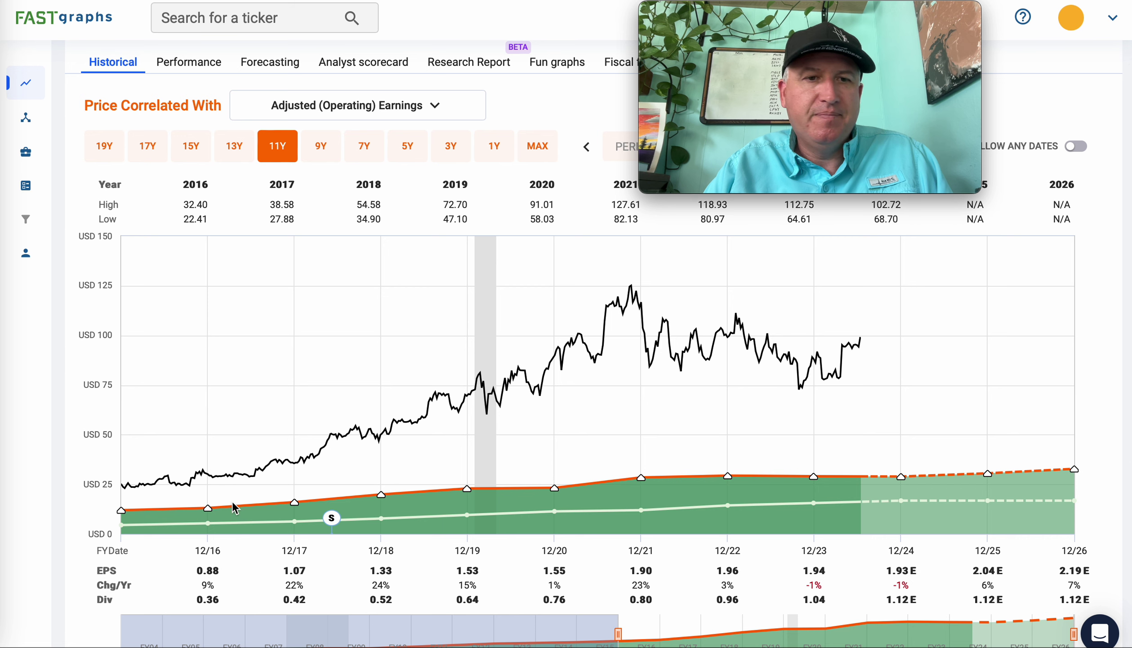
pyautogui.moveTo(224, 476)
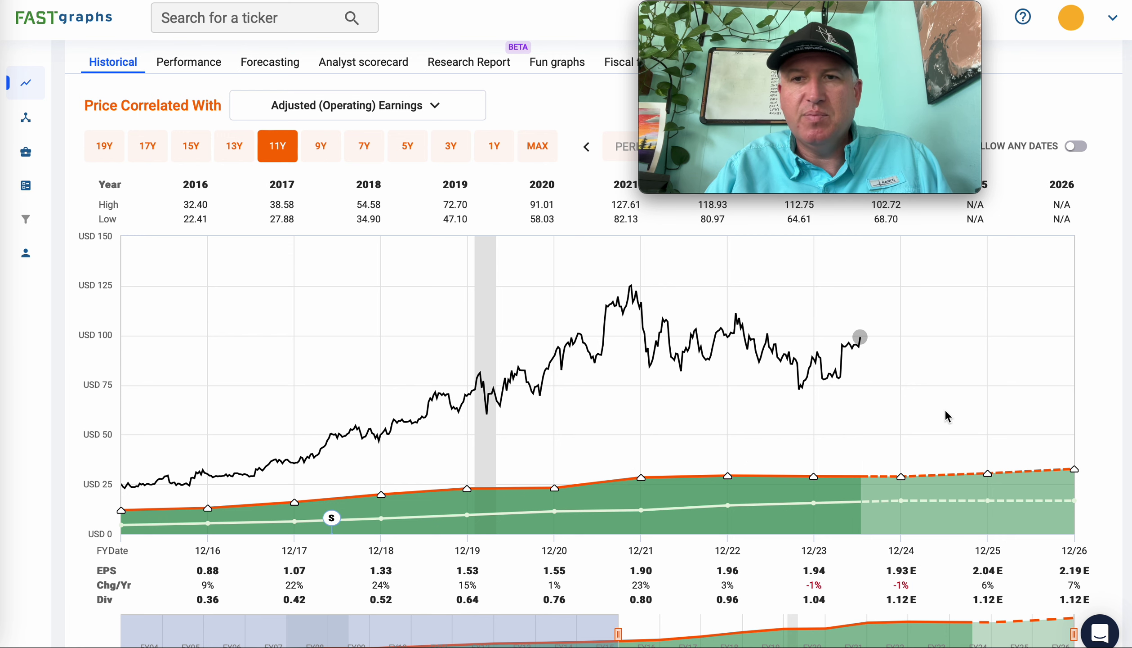
pyautogui.scroll(3, 945, 409)
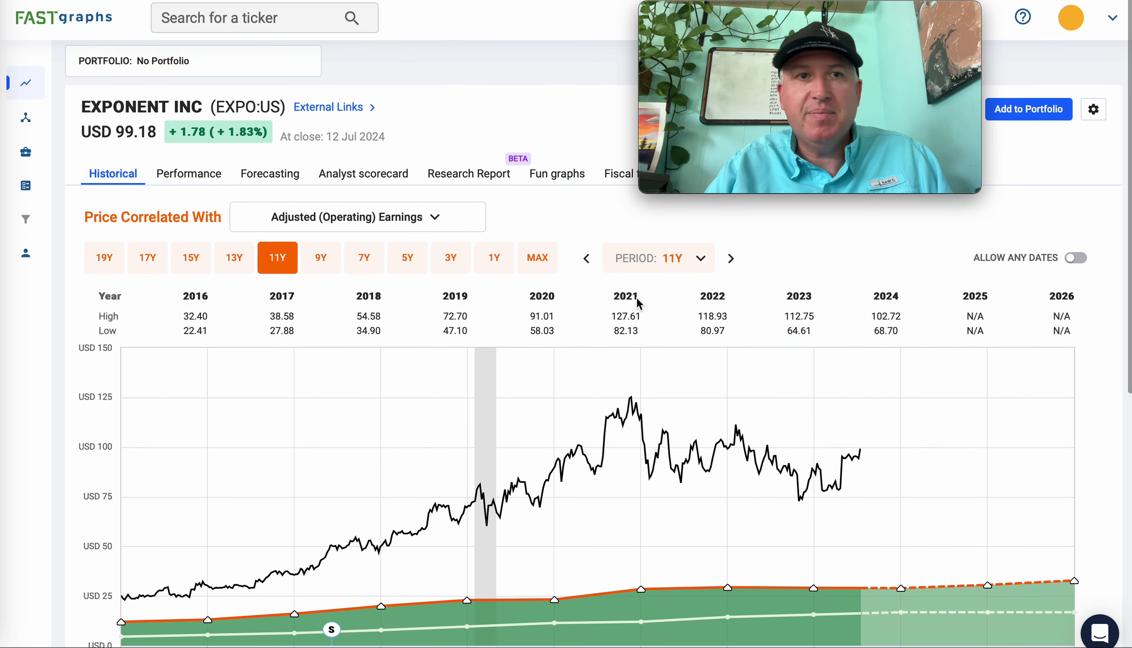
pyautogui.scroll(-1, 945, 409)
# - Check the S&P MidCap 400 component list around EXPO, and return to Exponent's 11Y historical graph in FAST Graphs
pyautogui.hotkey('ctrl', 'Tab')
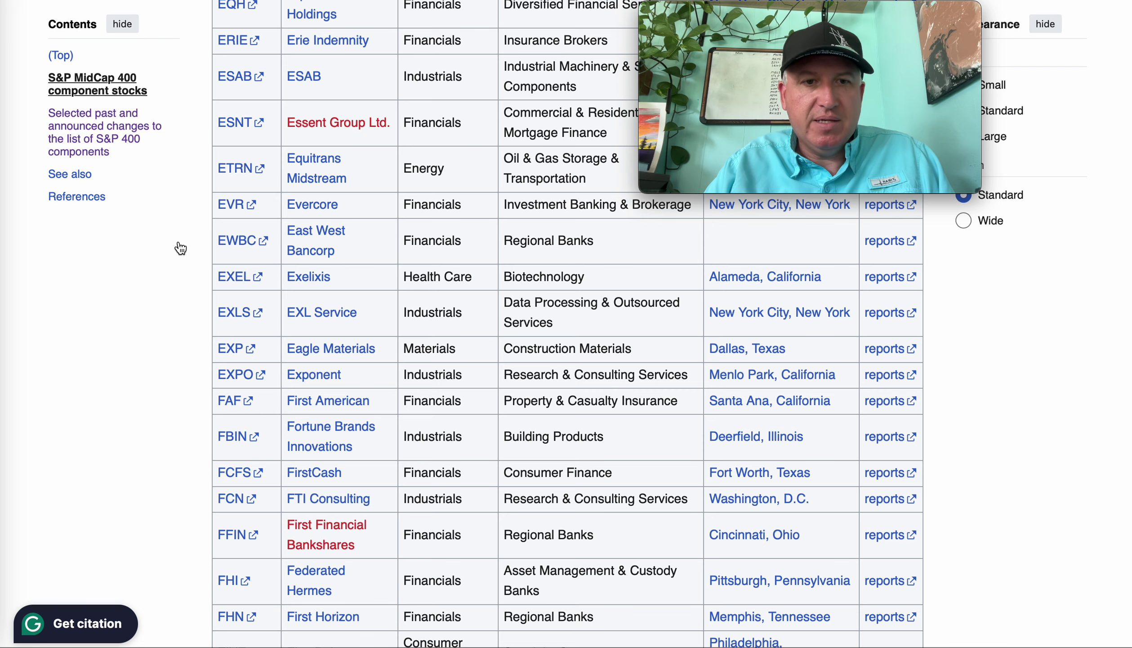
pyautogui.hotkey('ctrl', 'shift', 'Tab')
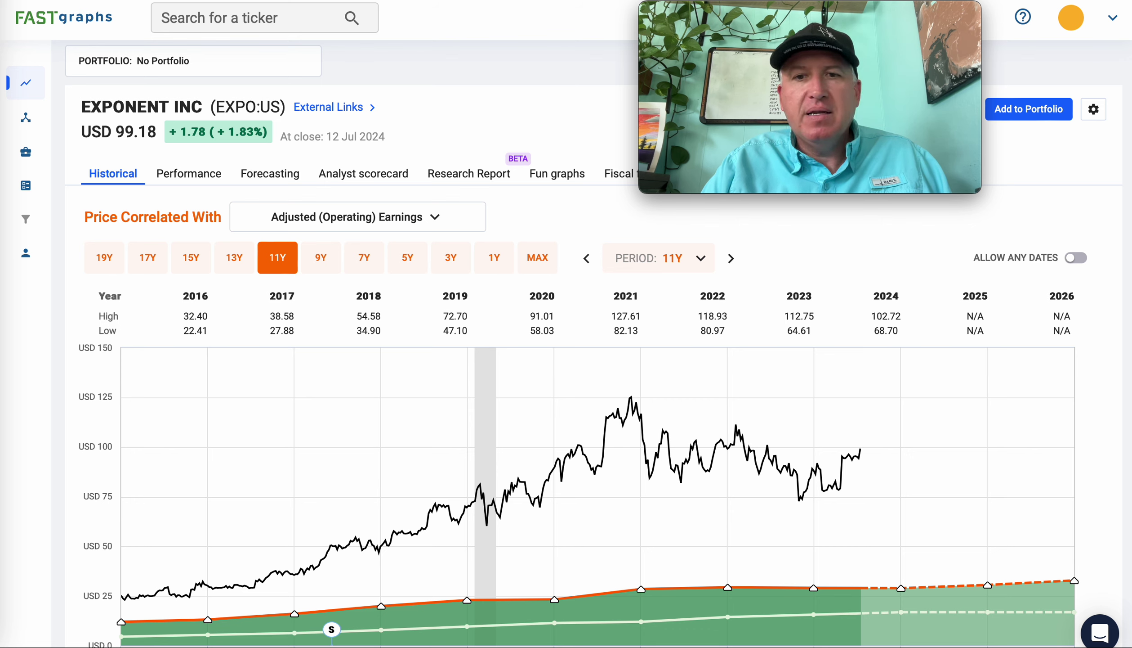
pyautogui.scroll(-2, 205, 420)
pyautogui.scroll(1, 206, 421)
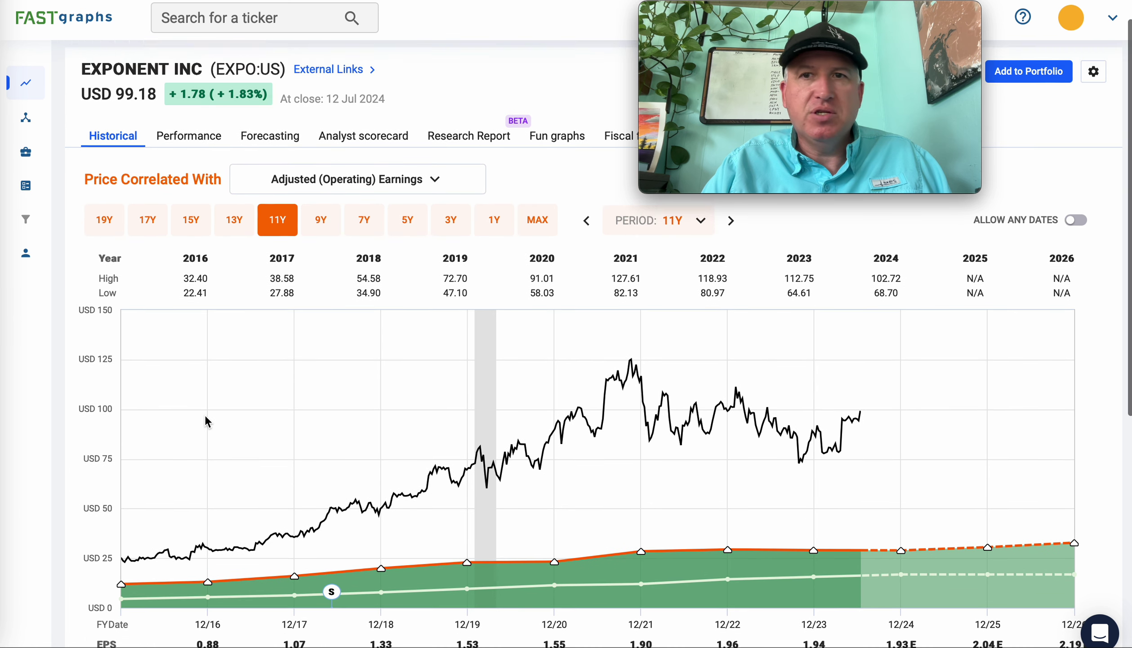
pyautogui.scroll(1, 205, 417)
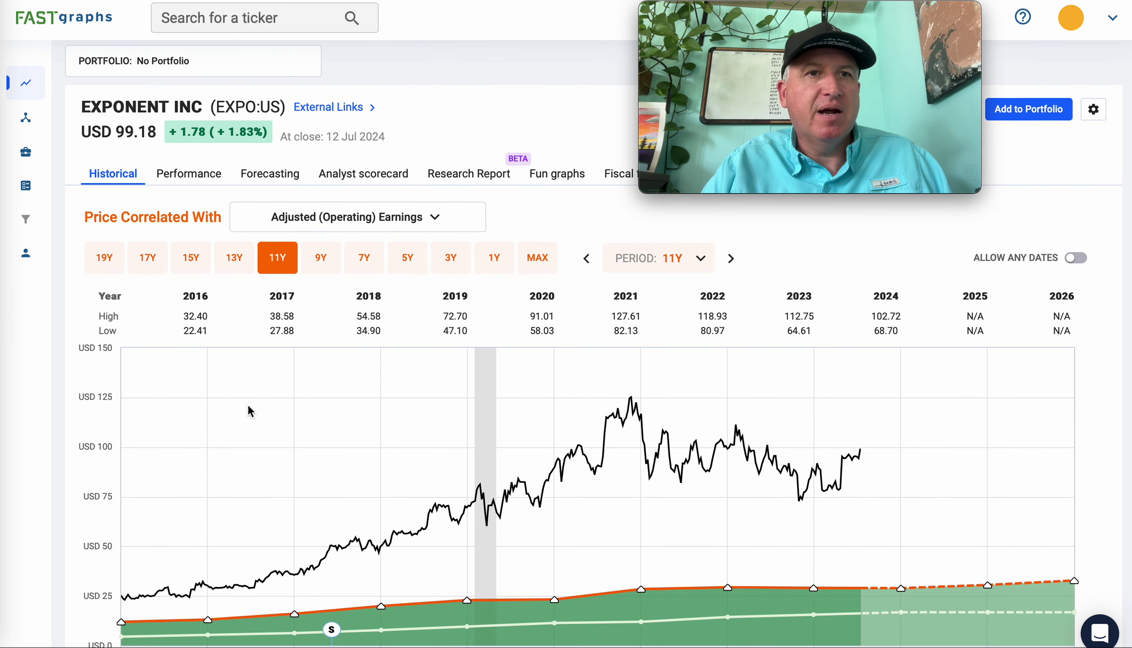